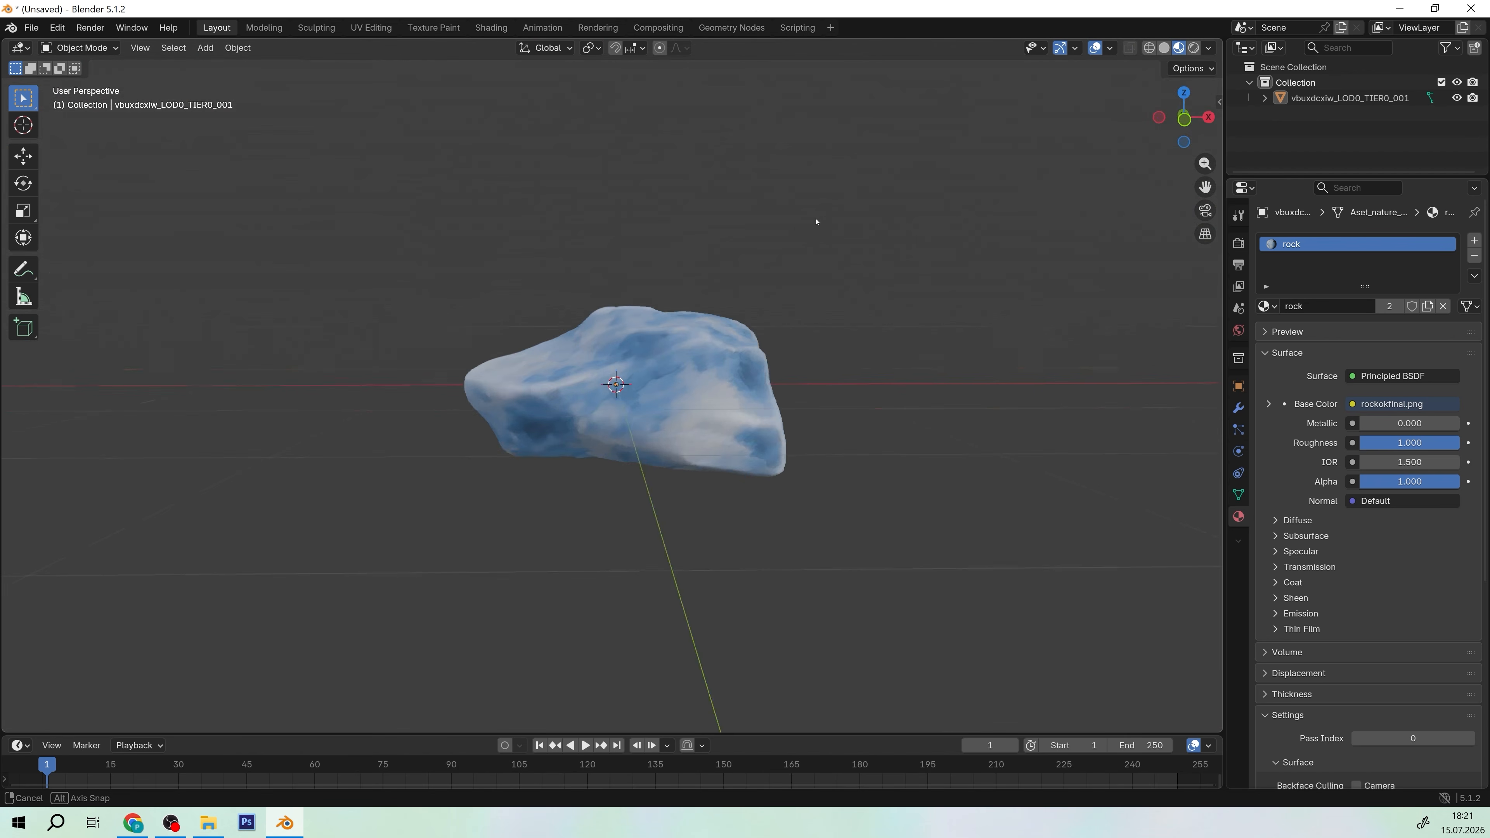
# Examine the rock model and its material's node tree, including the Soft Light and Color Ramp nodes
pyautogui.moveTo(1120, 231)
pyautogui.mouseDown(button='middle')
pyautogui.moveTo(932, 366)
pyautogui.moveTo(590, 422)
pyautogui.moveTo(452, 369)
pyautogui.moveTo(389, 484)
pyautogui.moveTo(459, 413)
pyautogui.moveTo(531, 403)
pyautogui.mouseUp(button='middle')
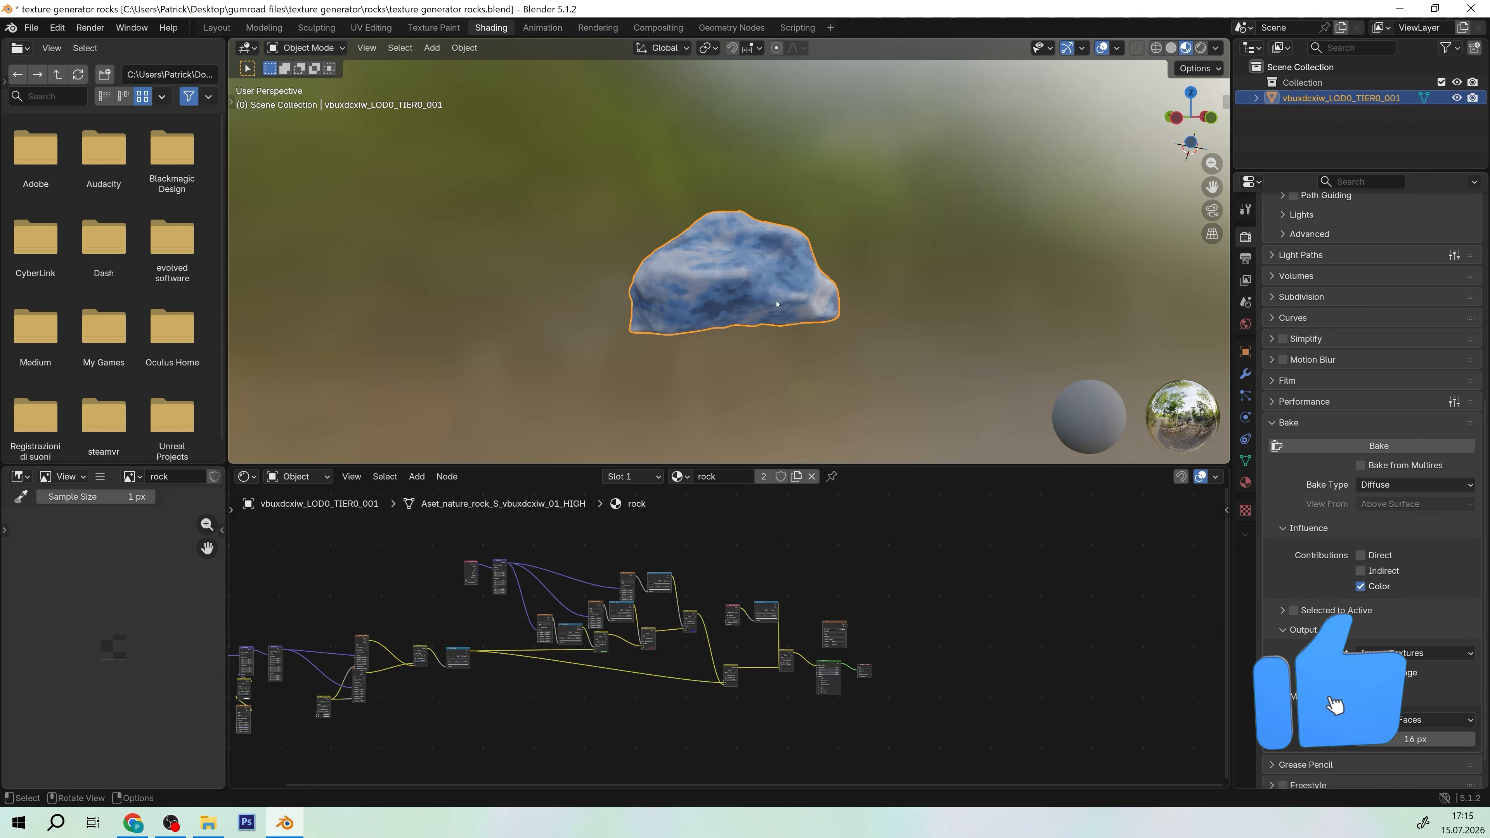
pyautogui.moveTo(777, 304); pyautogui.dragTo(678, 338, button='middle')
pyautogui.scroll(3, 607, 675)
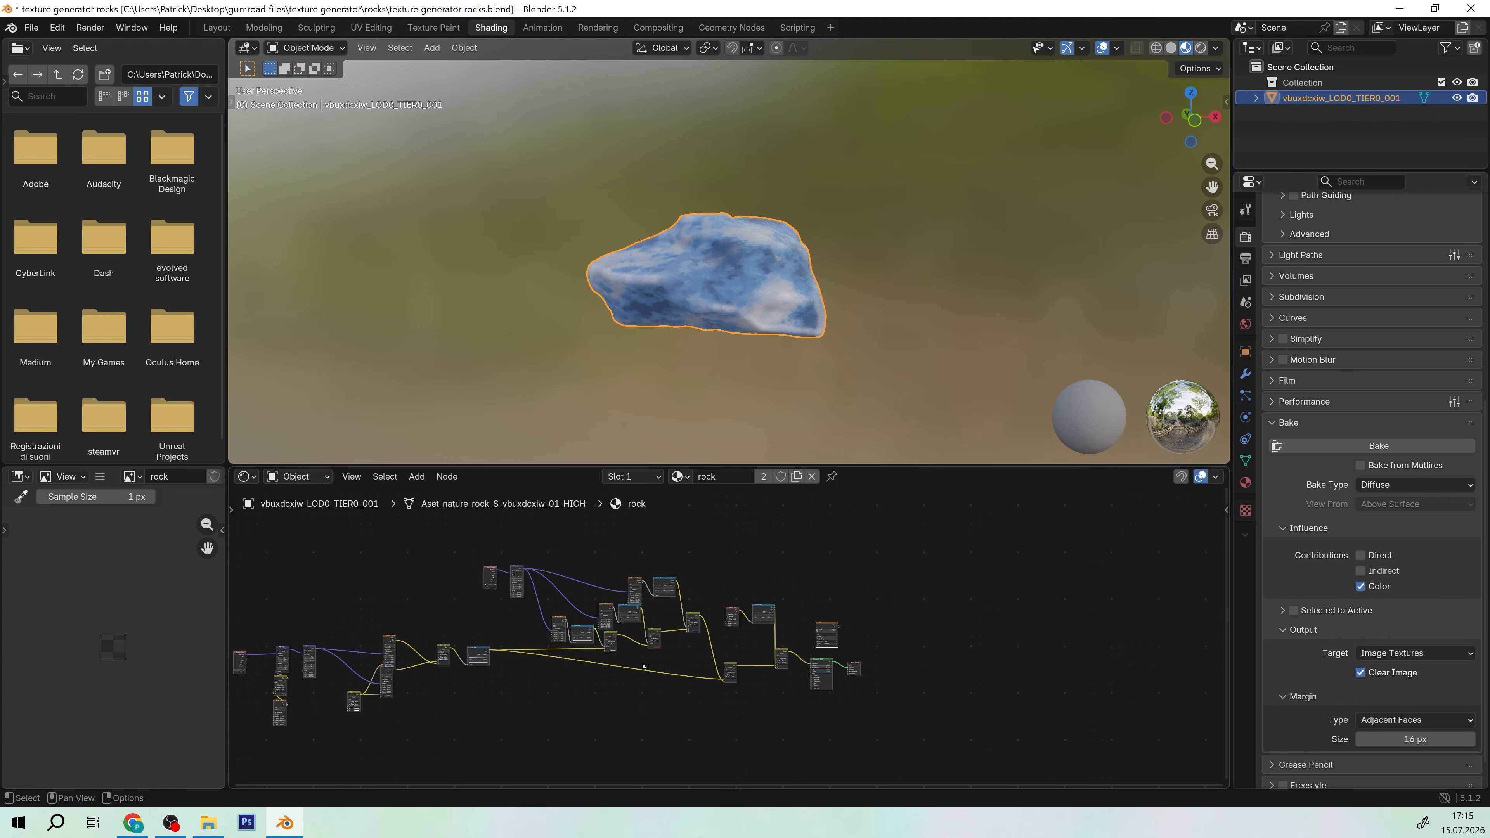
pyautogui.moveTo(607, 675); pyautogui.dragTo(459, 702, button='middle')
pyautogui.scroll(6, 457, 702)
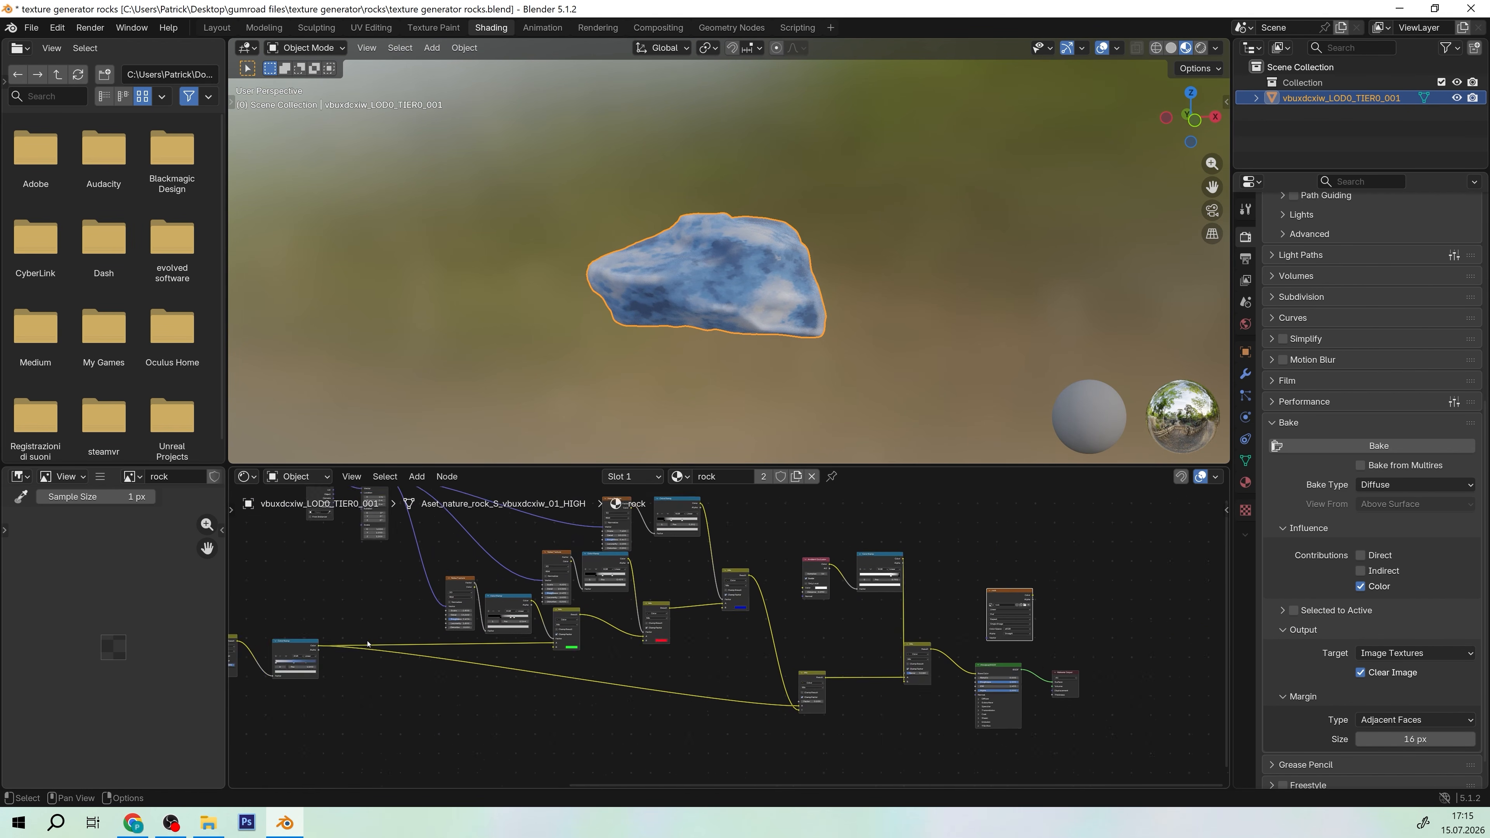
pyautogui.moveTo(361, 622); pyautogui.dragTo(844, 631, button='middle')
pyautogui.scroll(8, 755, 664)
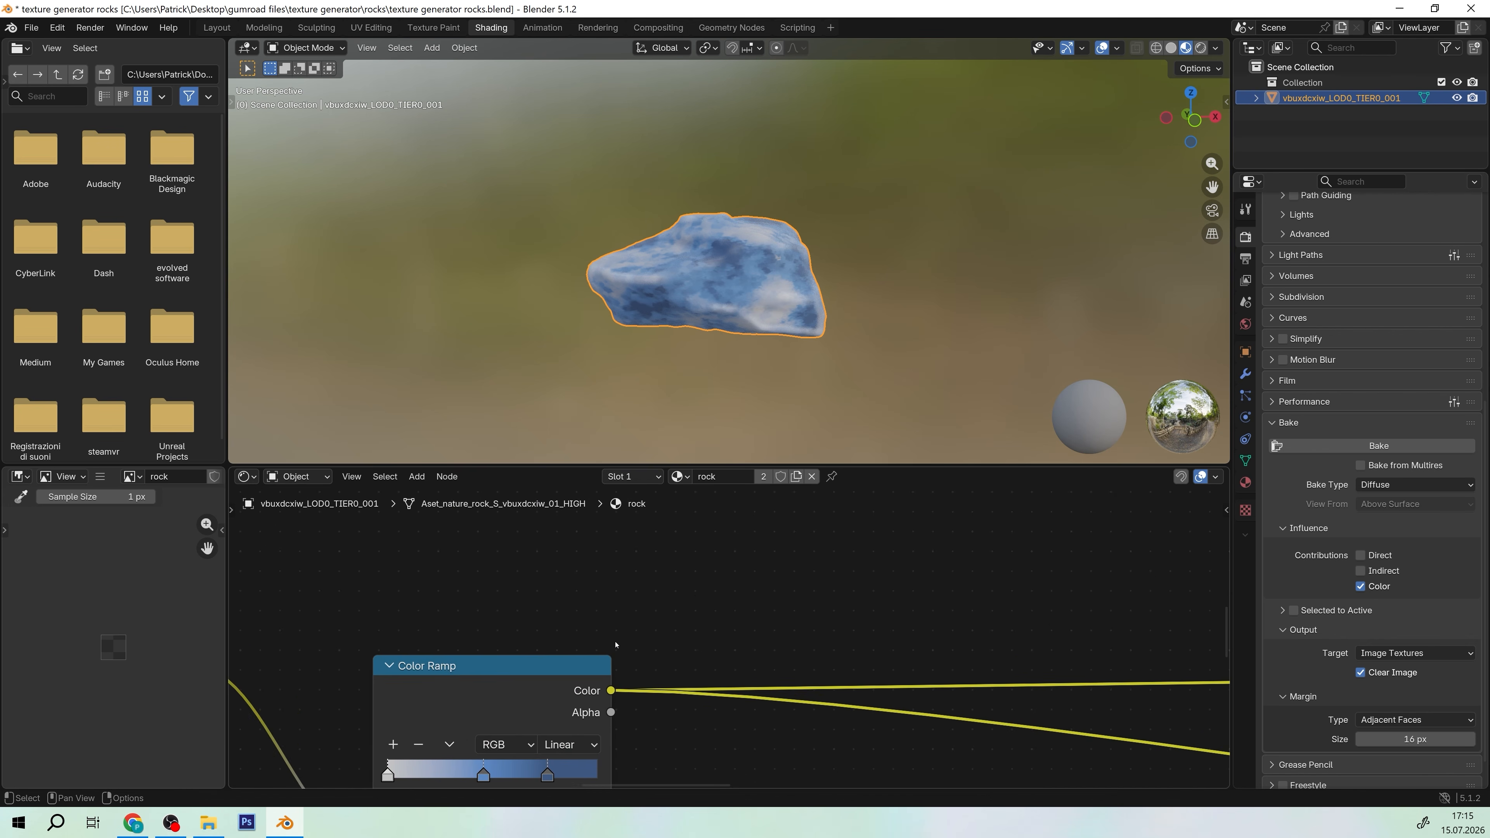
pyautogui.scroll(-2, 822, 555)
pyautogui.moveTo(821, 556); pyautogui.dragTo(837, 527, button='middle')
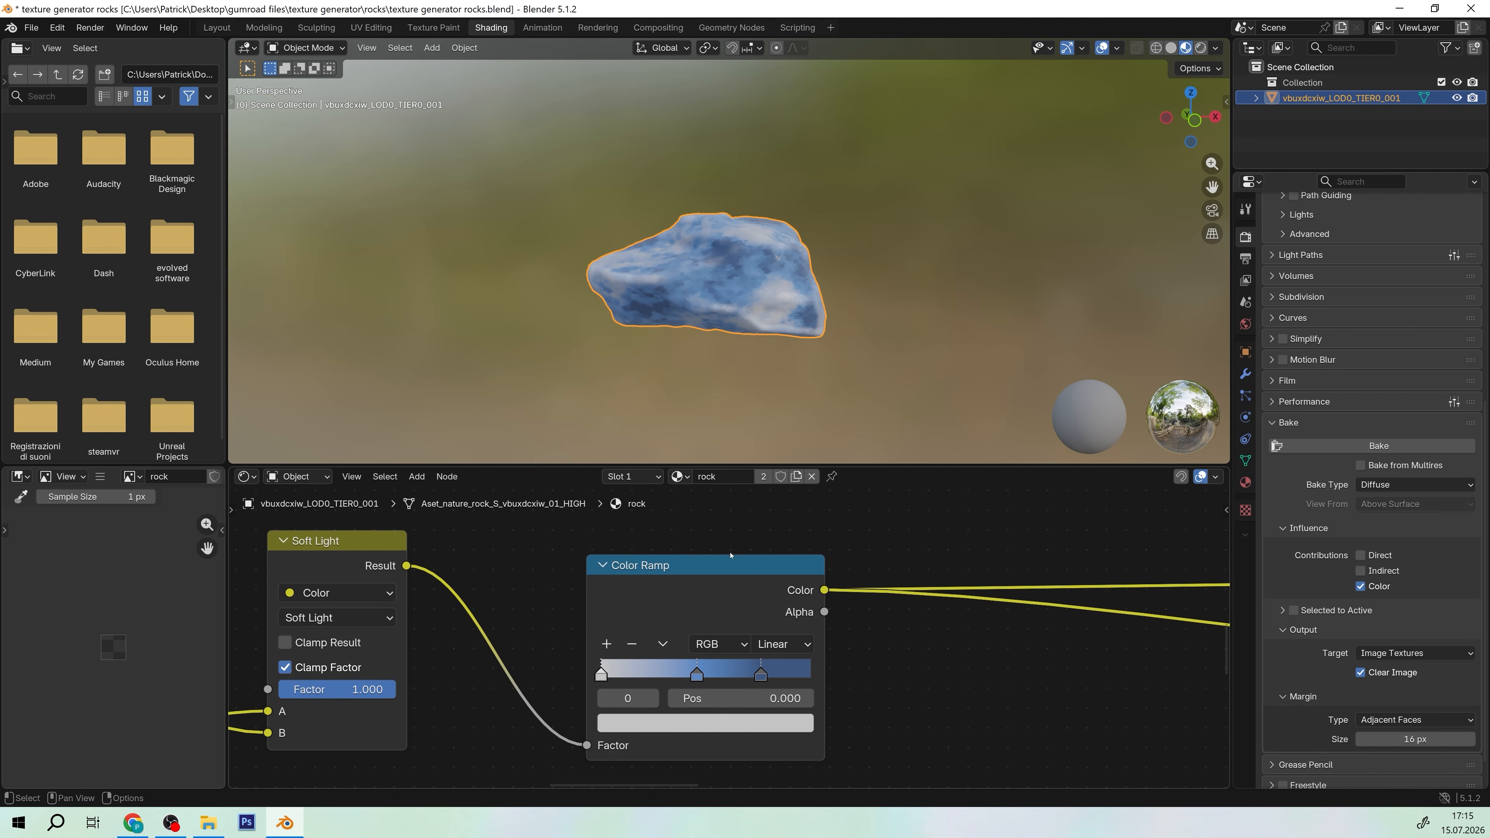
pyautogui.scroll(-1, 756, 616)
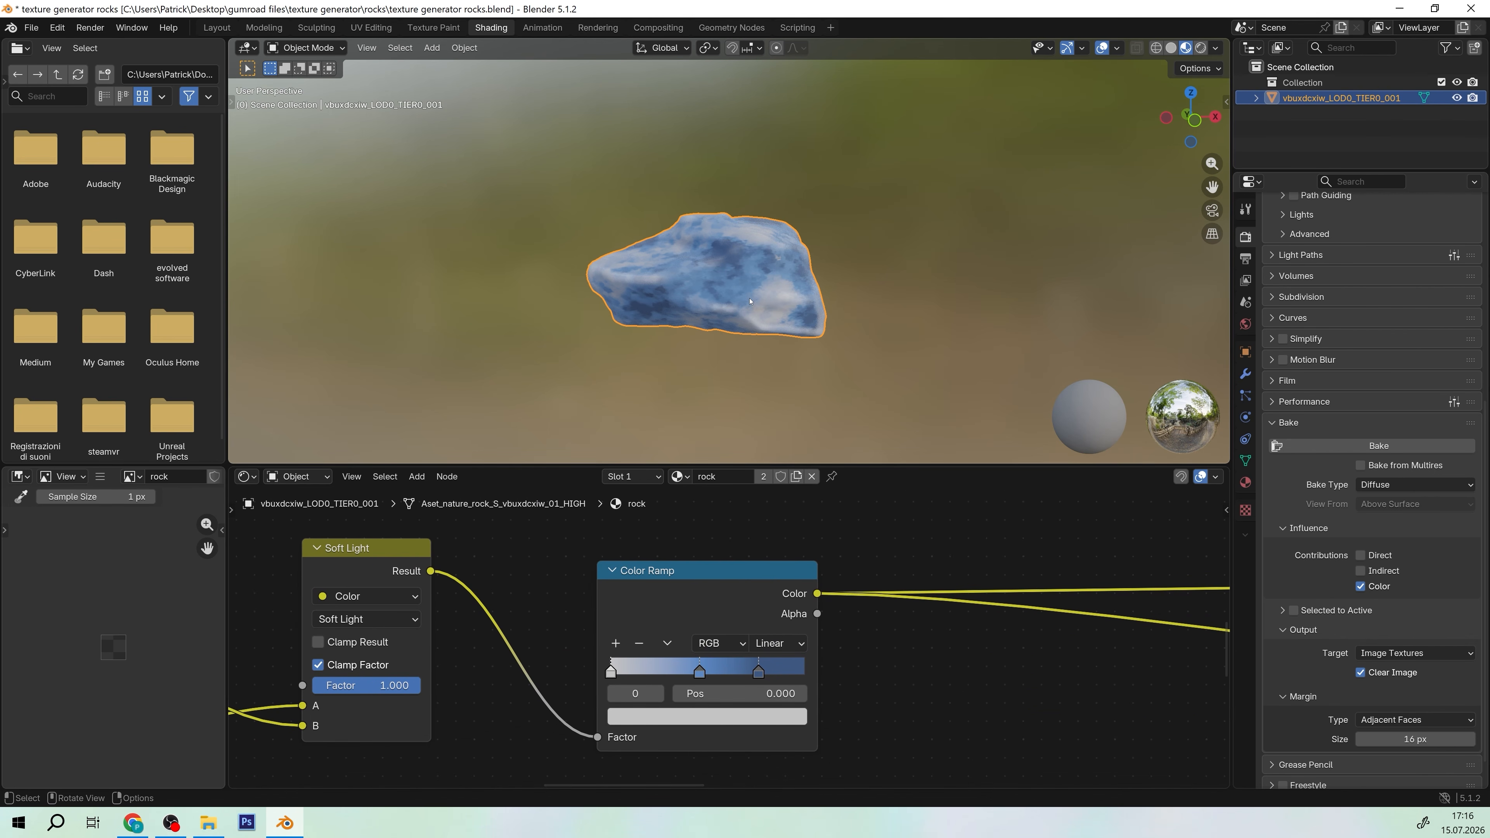
pyautogui.scroll(4, 750, 301)
pyautogui.scroll(-3, 750, 301)
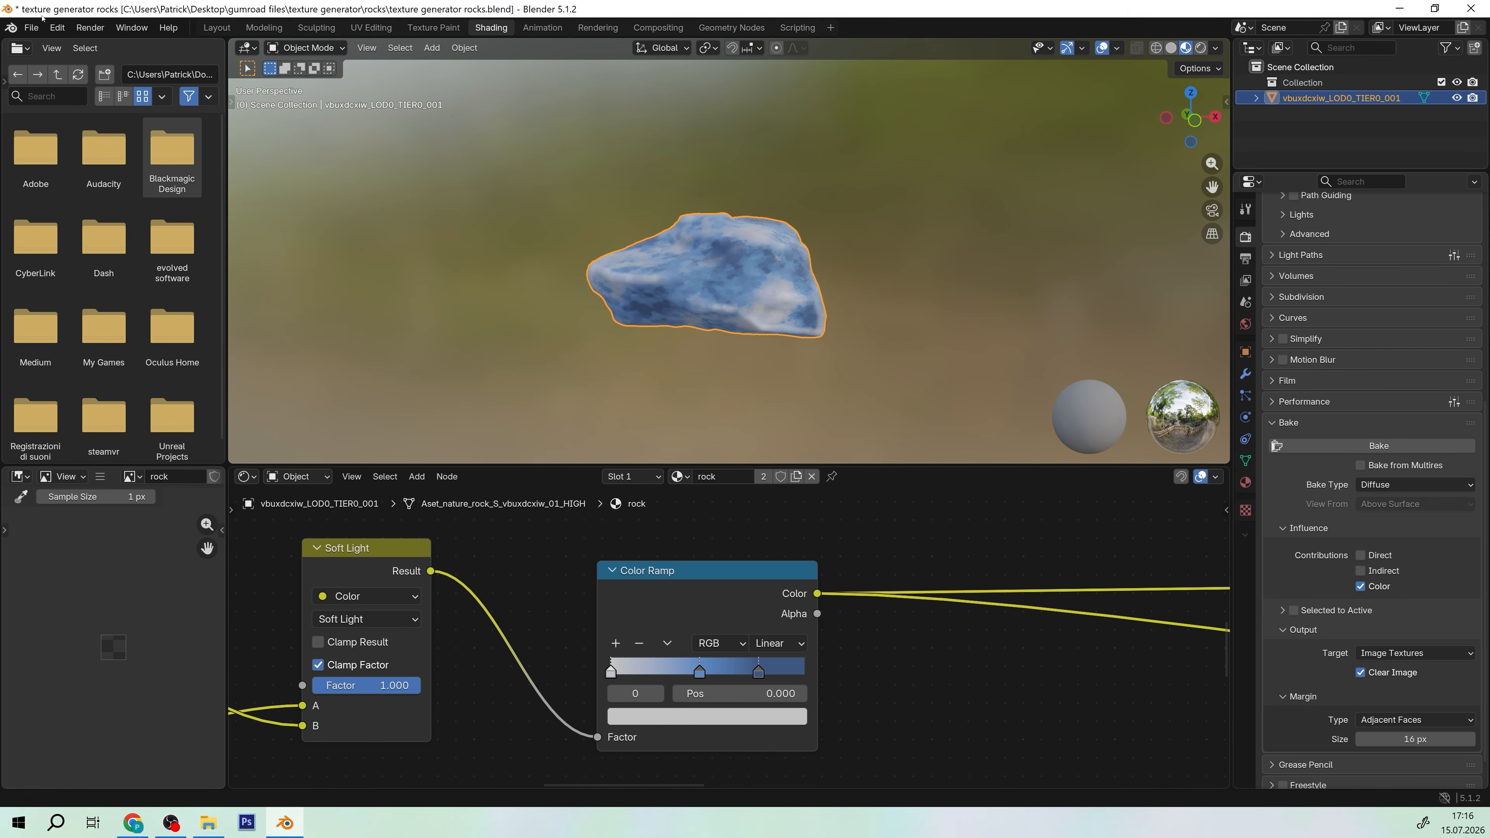
# Open a new separate window and switch its editor type to the UV Editor
pyautogui.click(33, 27)
pyautogui.click(136, 28)
pyautogui.click(170, 46)
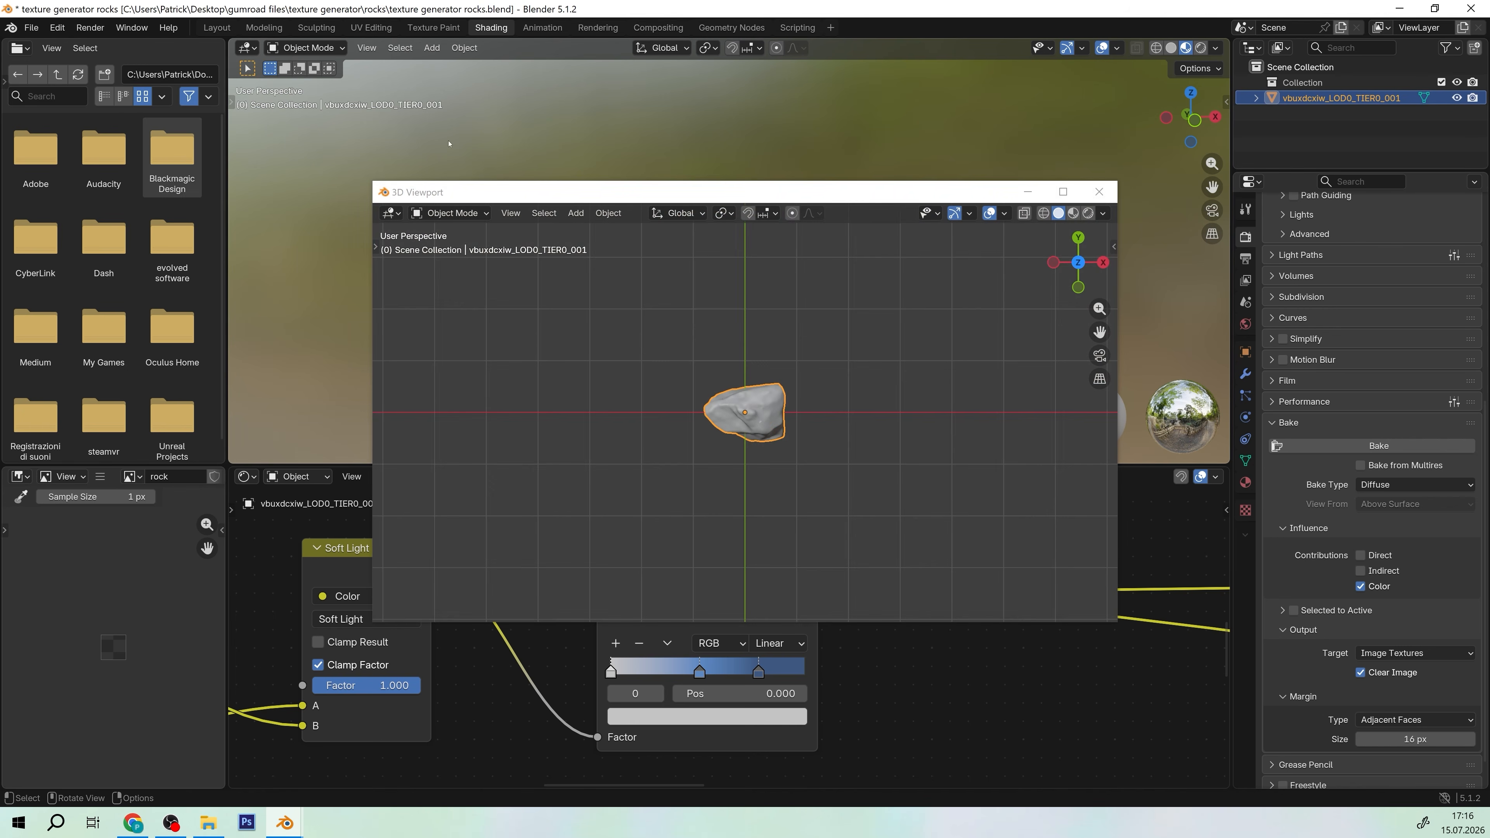
pyautogui.click(391, 213)
pyautogui.click(438, 290)
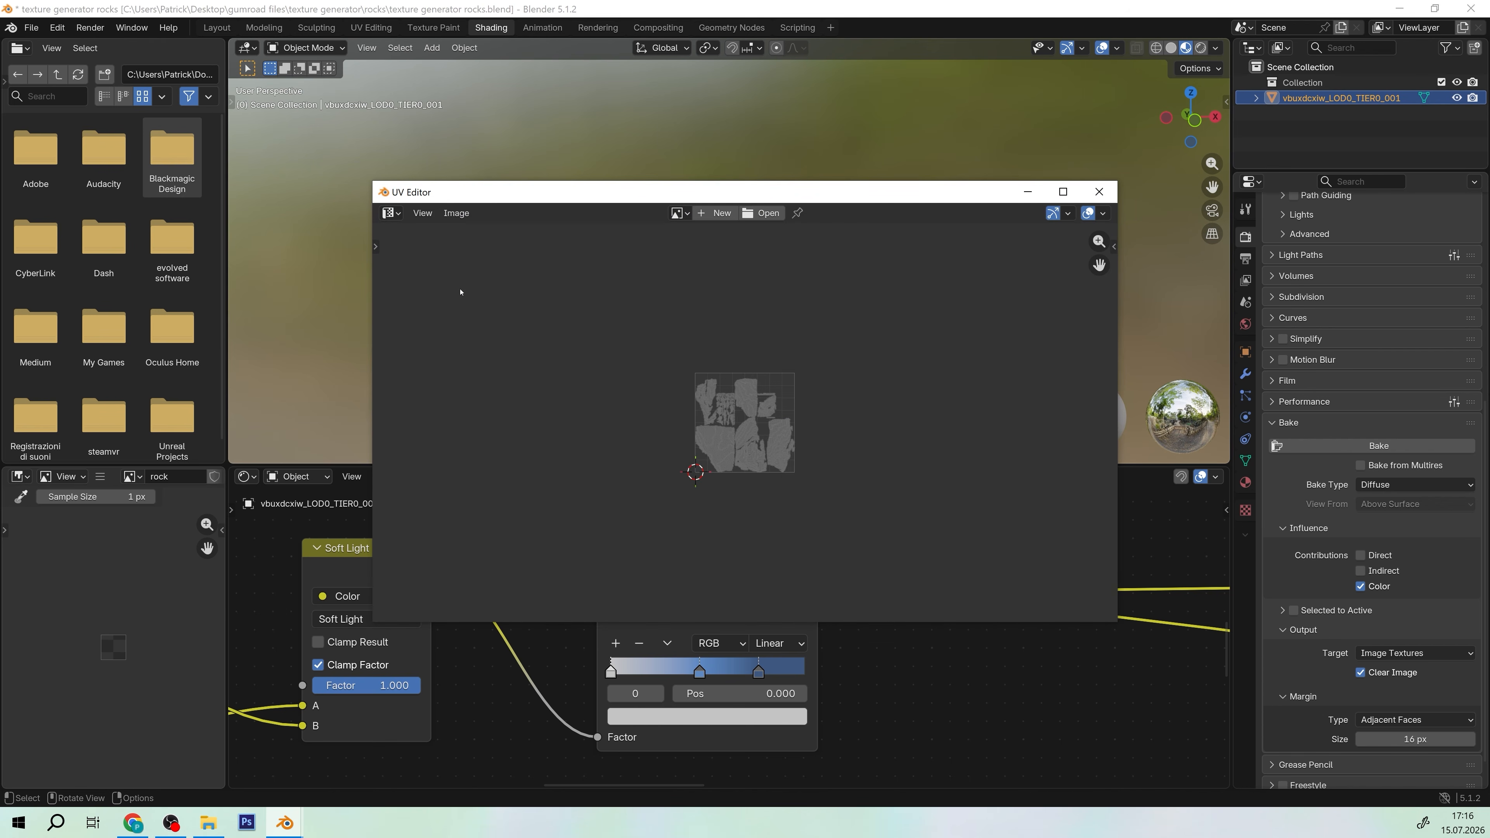
# Load the reference image 1 (1).png into the UV Editor and turn off its overlays
pyautogui.click(764, 215)
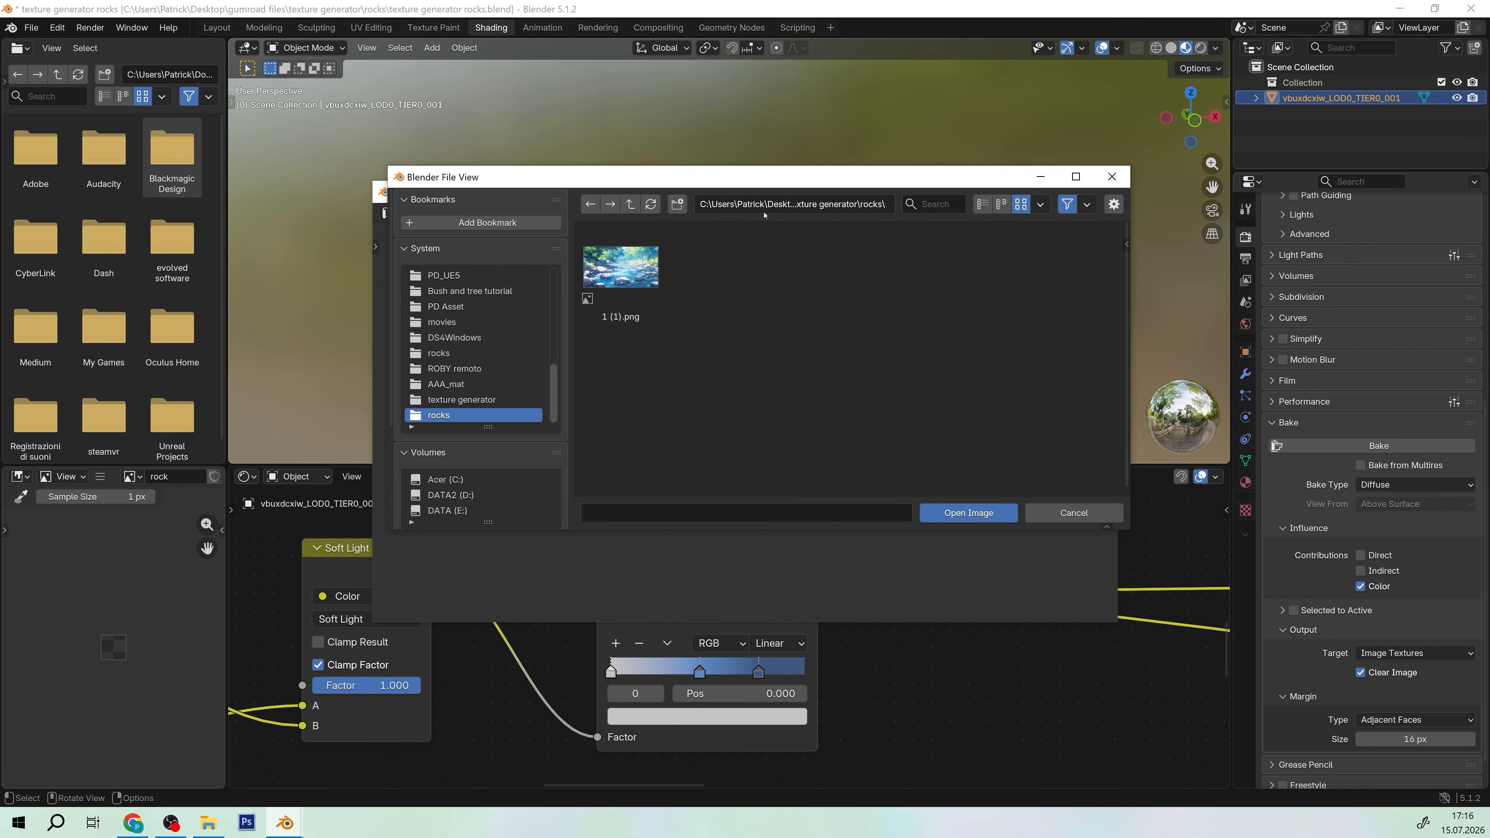
pyautogui.click(620, 267)
pyautogui.click(962, 513)
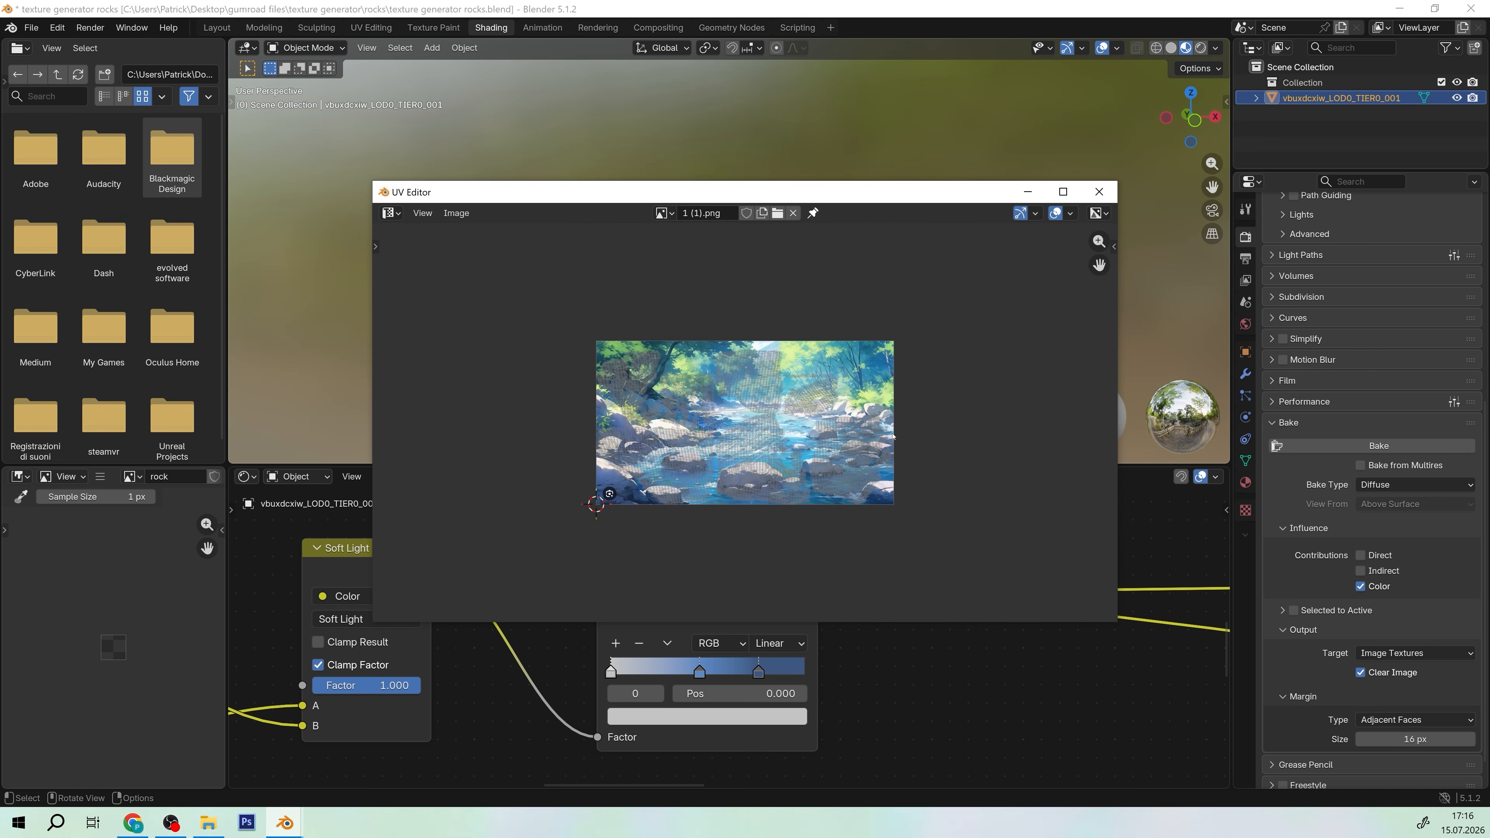
pyautogui.click(1055, 212)
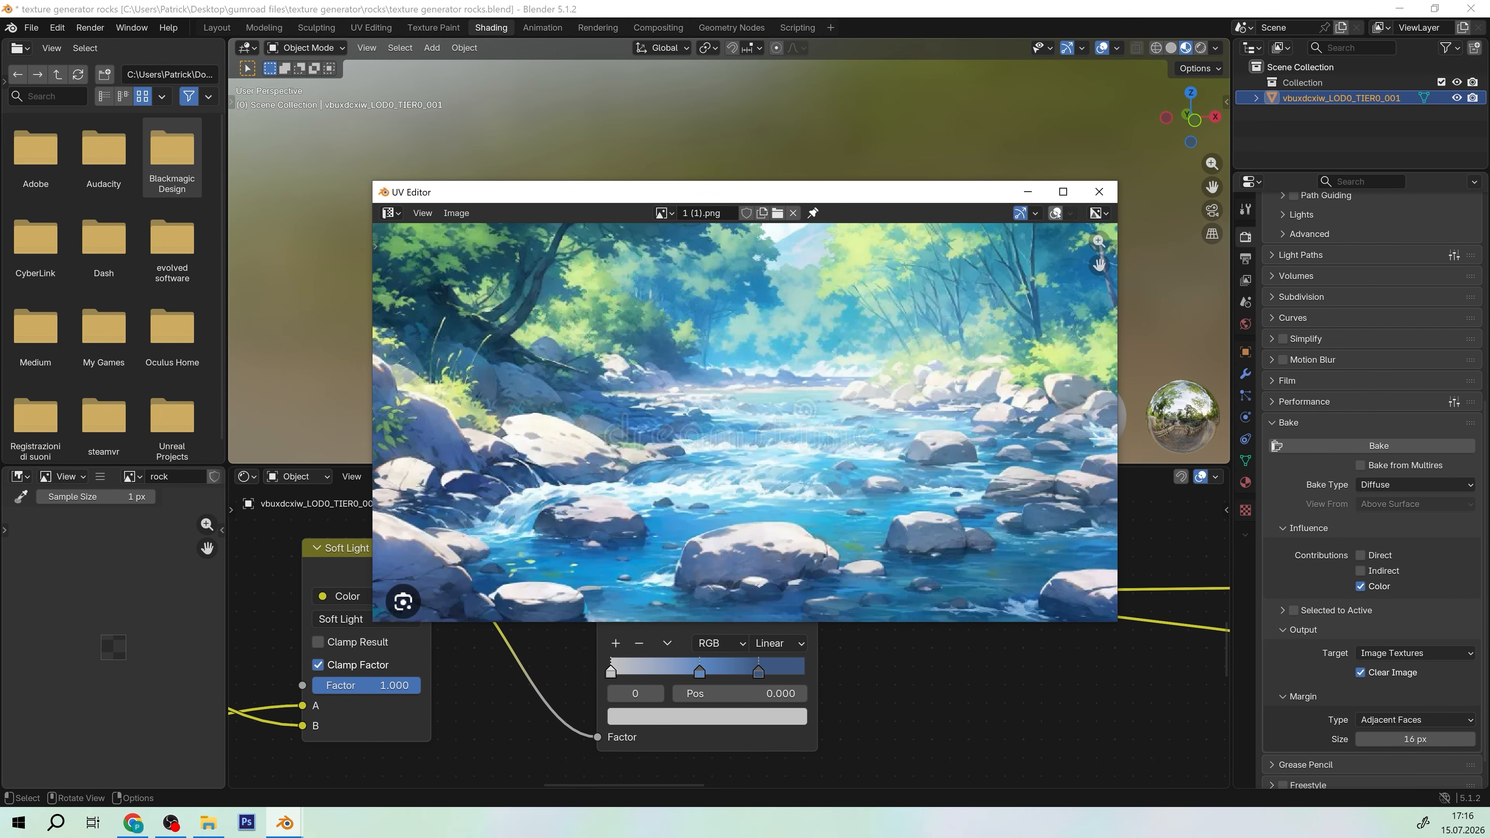
# Place the reference image window beside the rock, keeping both the rock and the Color Ramp node uncovered
pyautogui.moveTo(824, 202); pyautogui.dragTo(1047, 379)
pyautogui.scroll(-3, 723, 262)
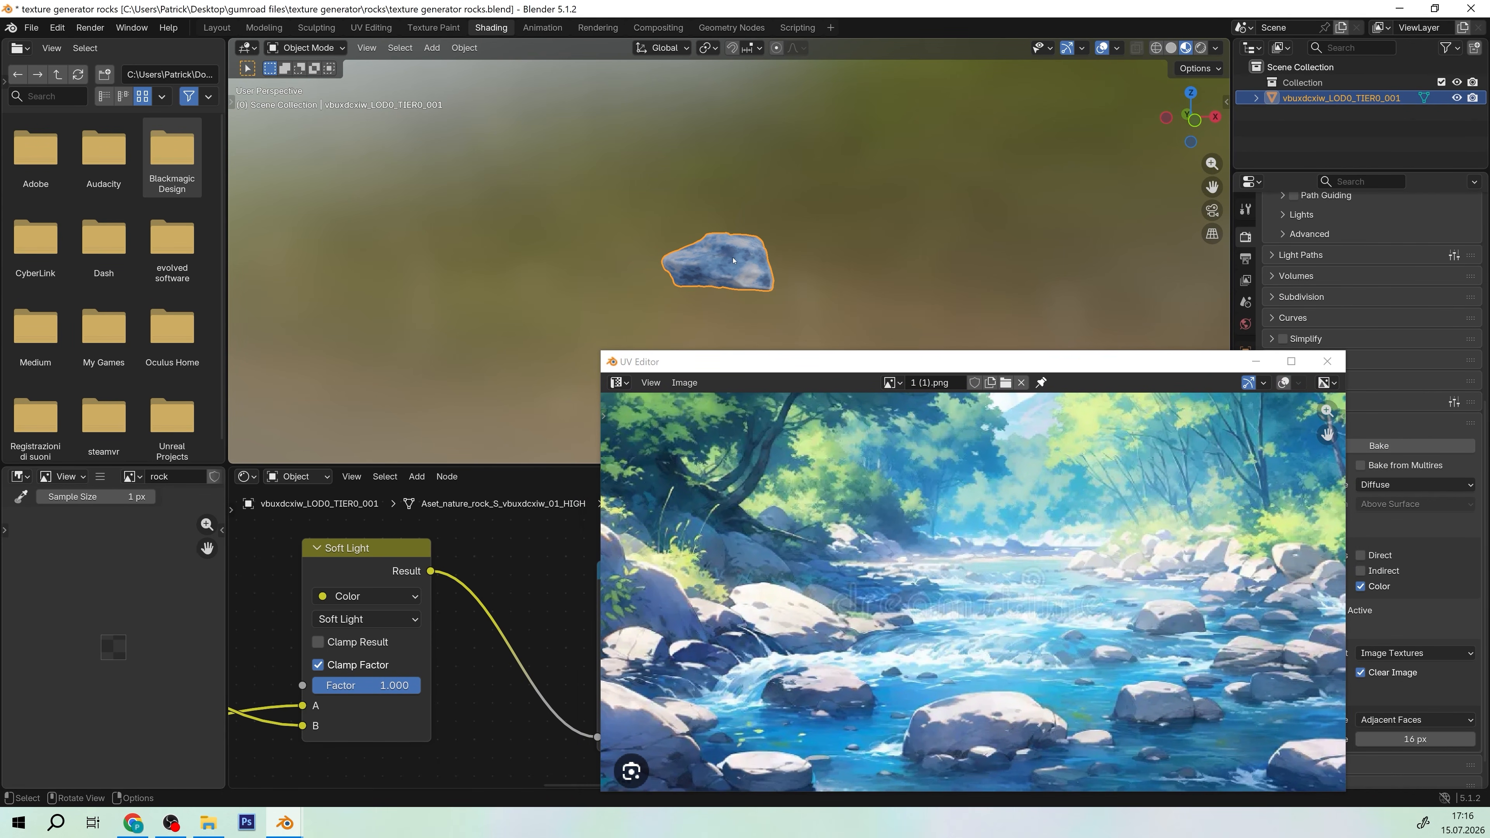
pyautogui.scroll(5, 737, 274)
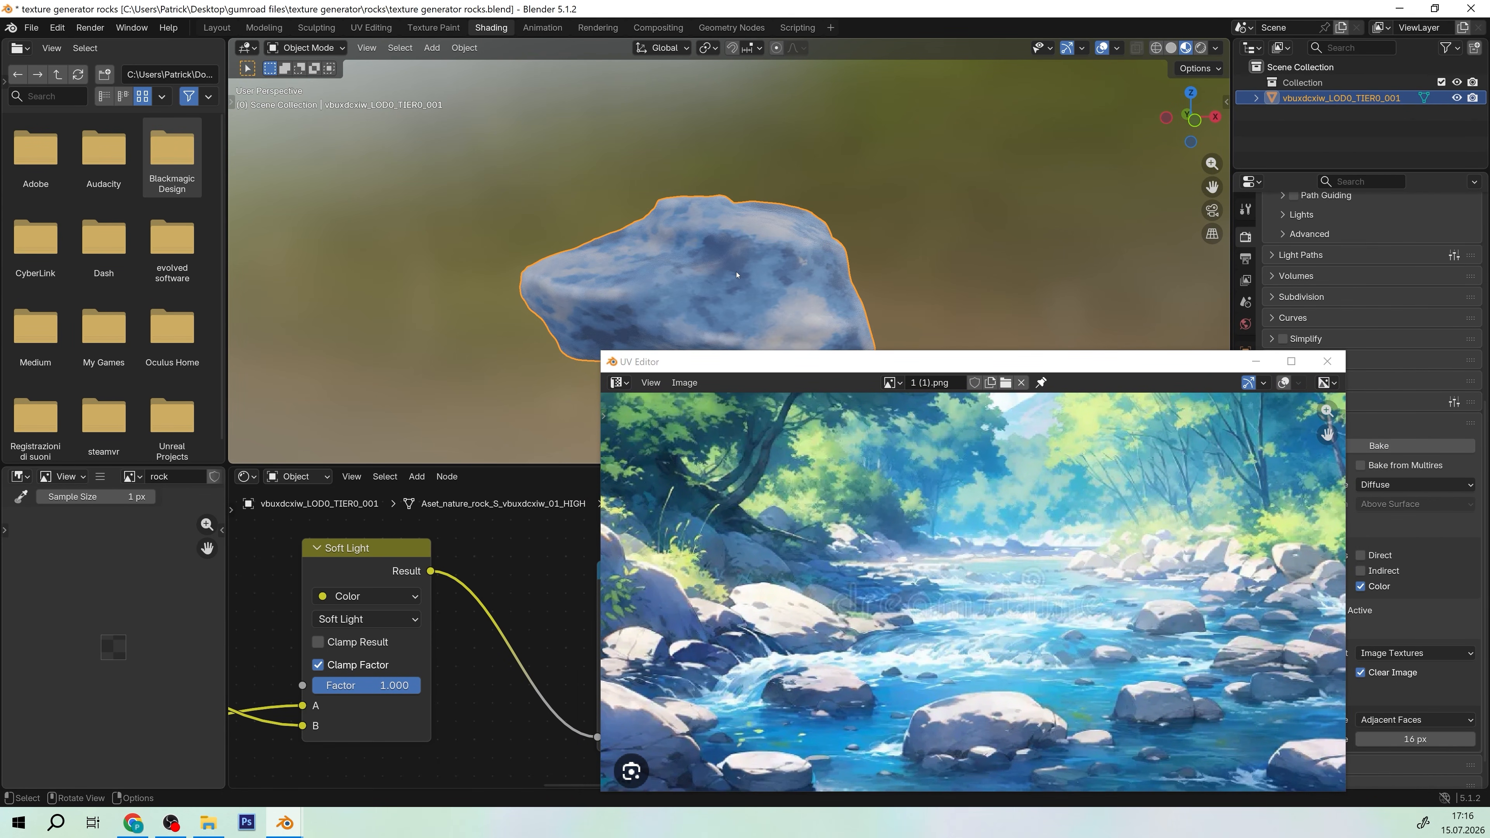
pyautogui.moveTo(763, 351); pyautogui.dragTo(868, 135)
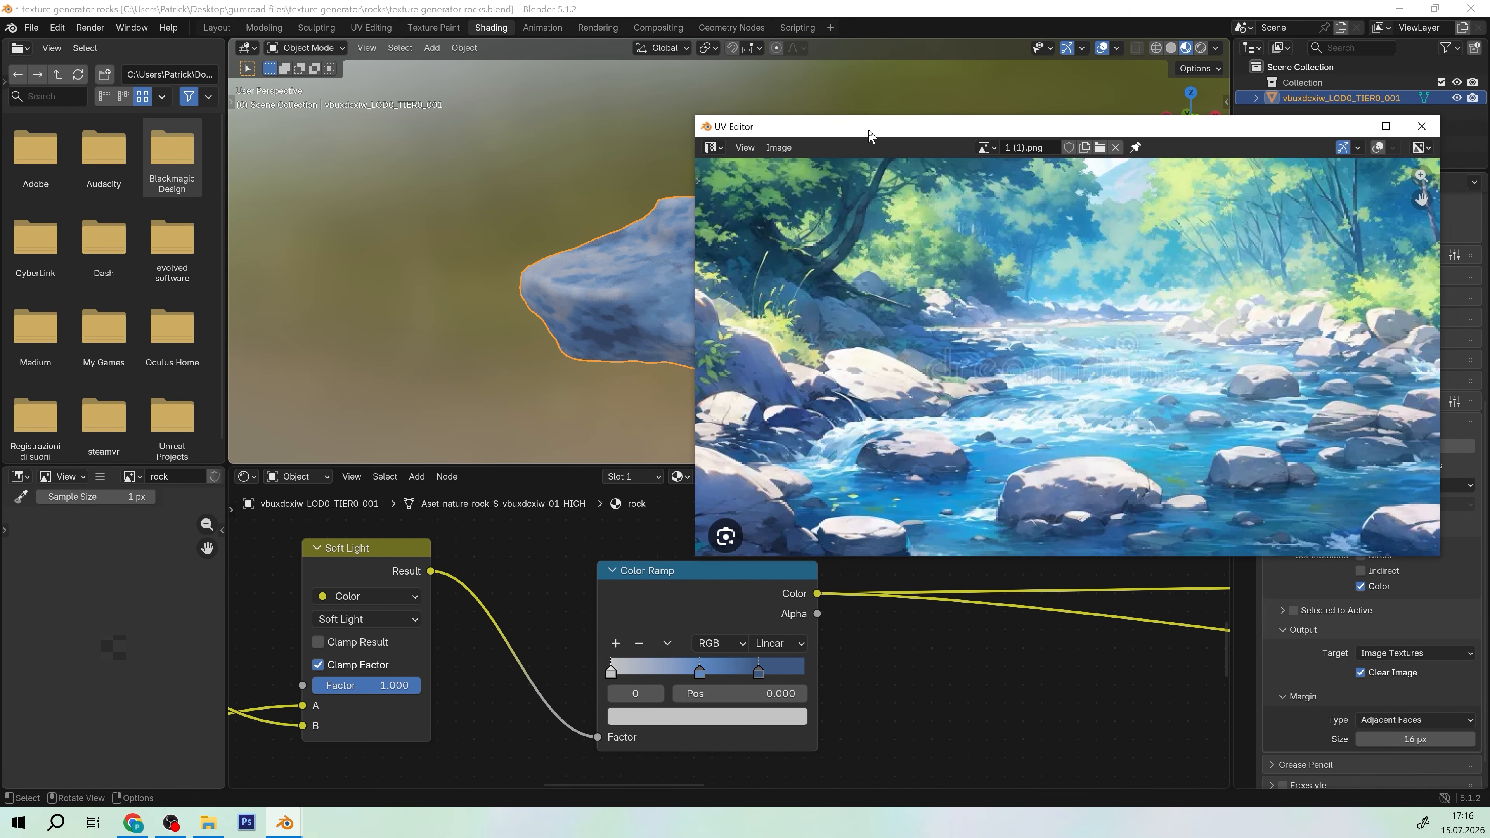
pyautogui.scroll(1, 579, 237)
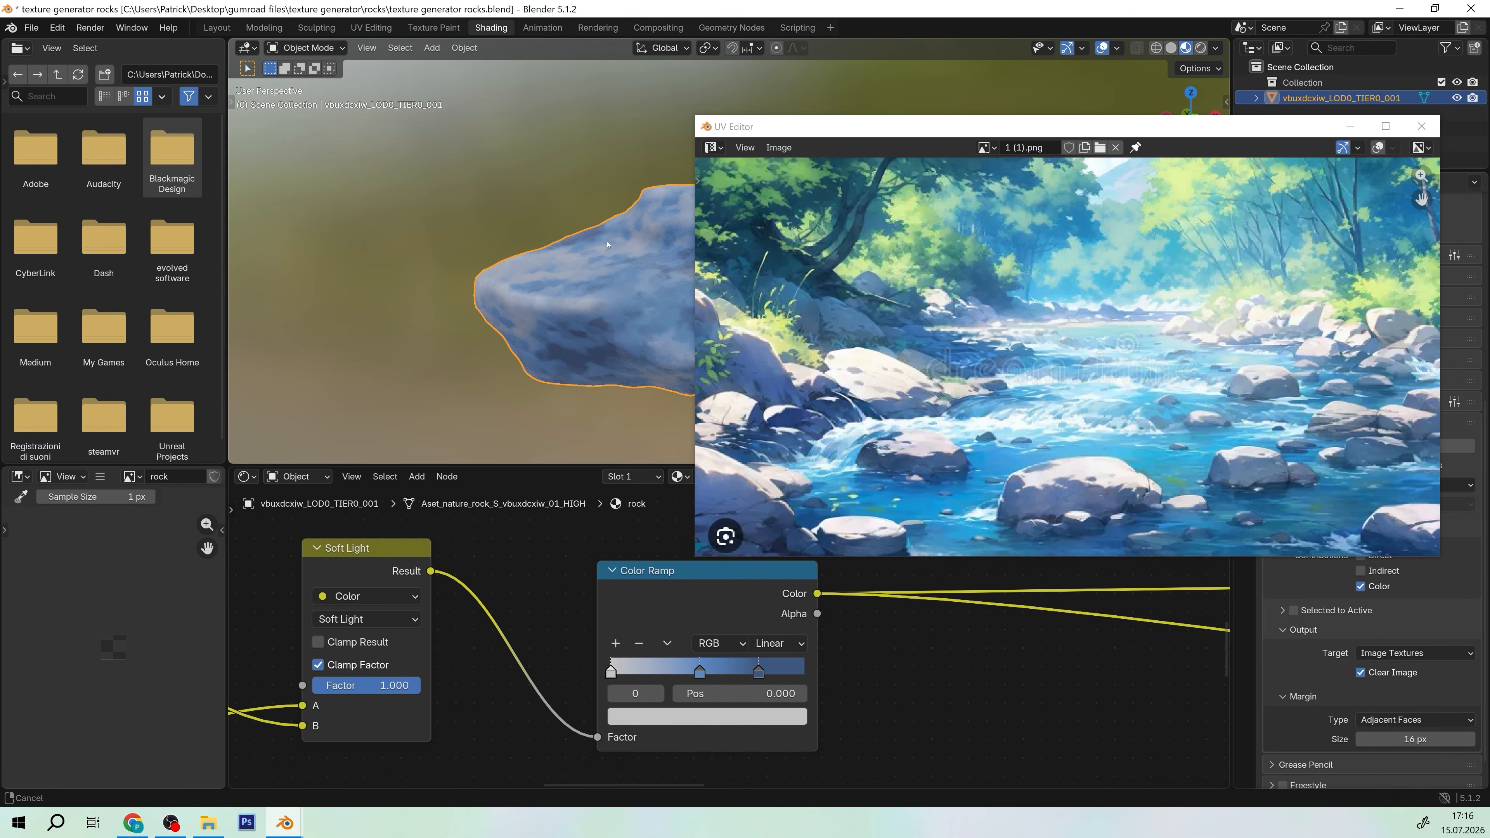
pyautogui.moveTo(607, 244); pyautogui.dragTo(406, 249, button='middle')
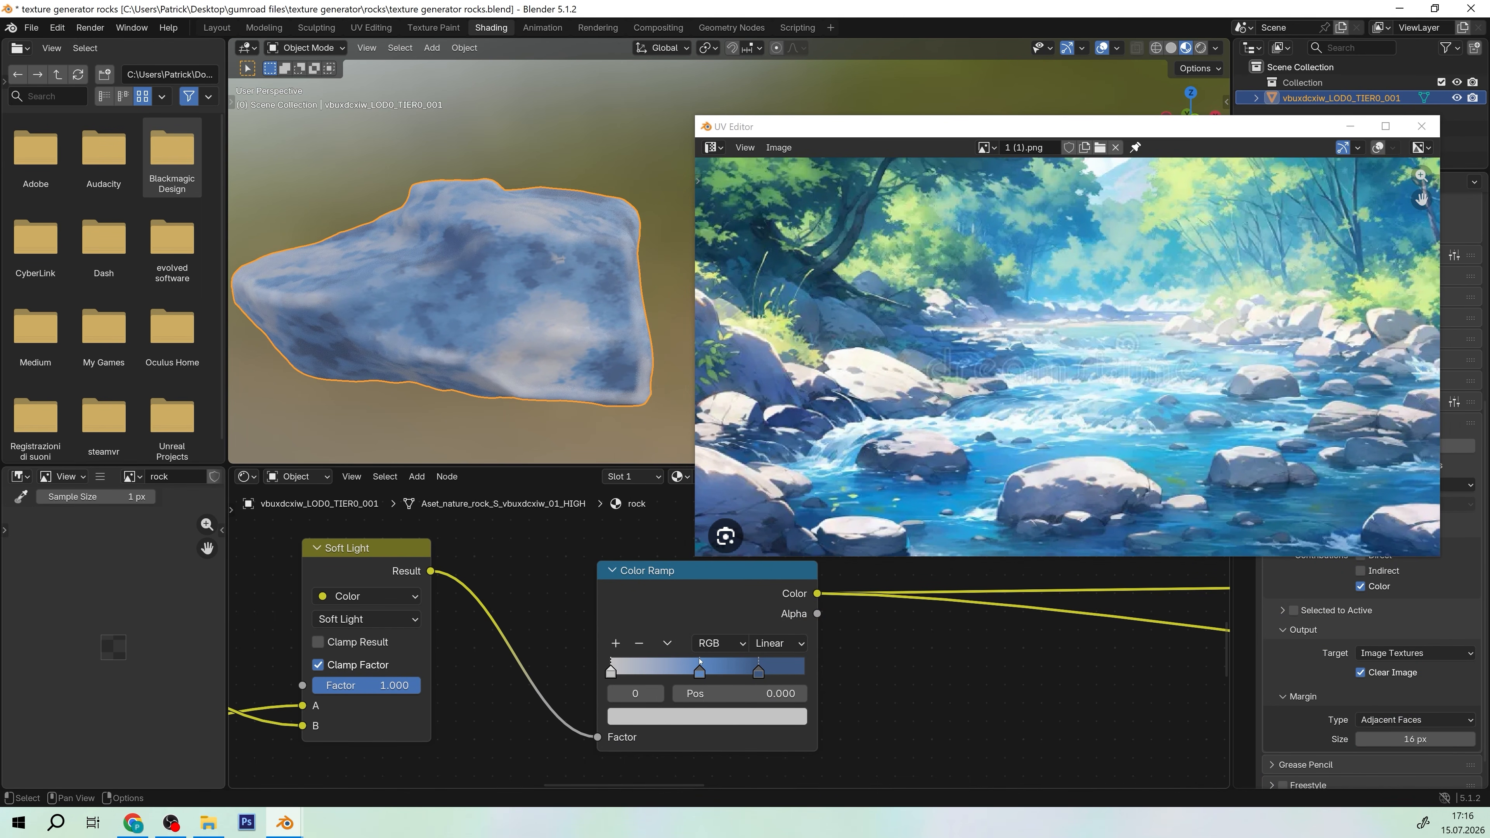
# Examine the Mapping, Voronoi Texture and Soft Light nodes feeding the Color Ramp, and compare the rock with the reference
pyautogui.scroll(1, 699, 660)
pyautogui.scroll(-5, 693, 681)
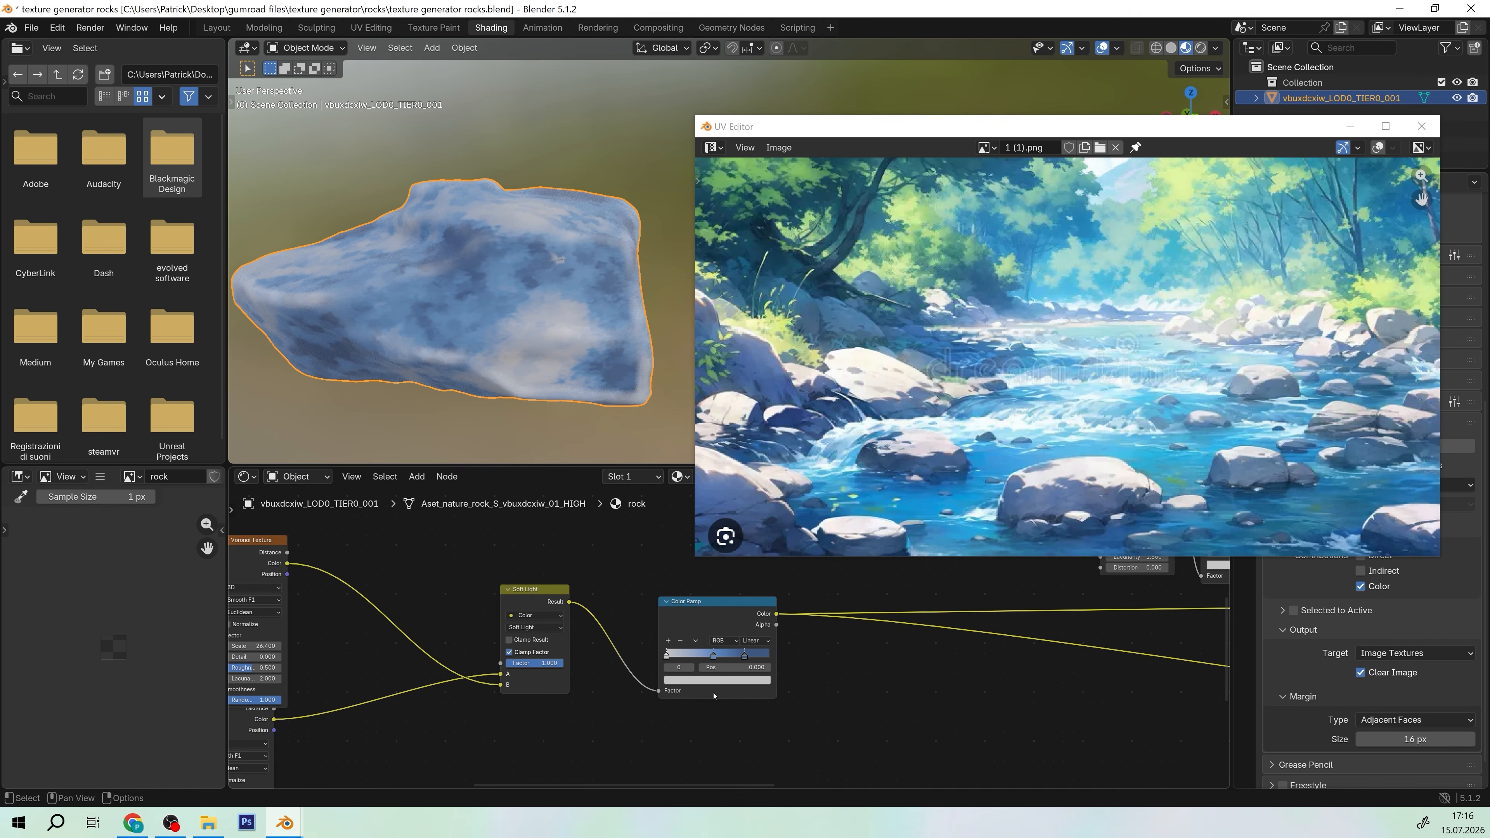
pyautogui.moveTo(600, 677); pyautogui.dragTo(904, 695, button='middle')
pyautogui.scroll(-3, 821, 701)
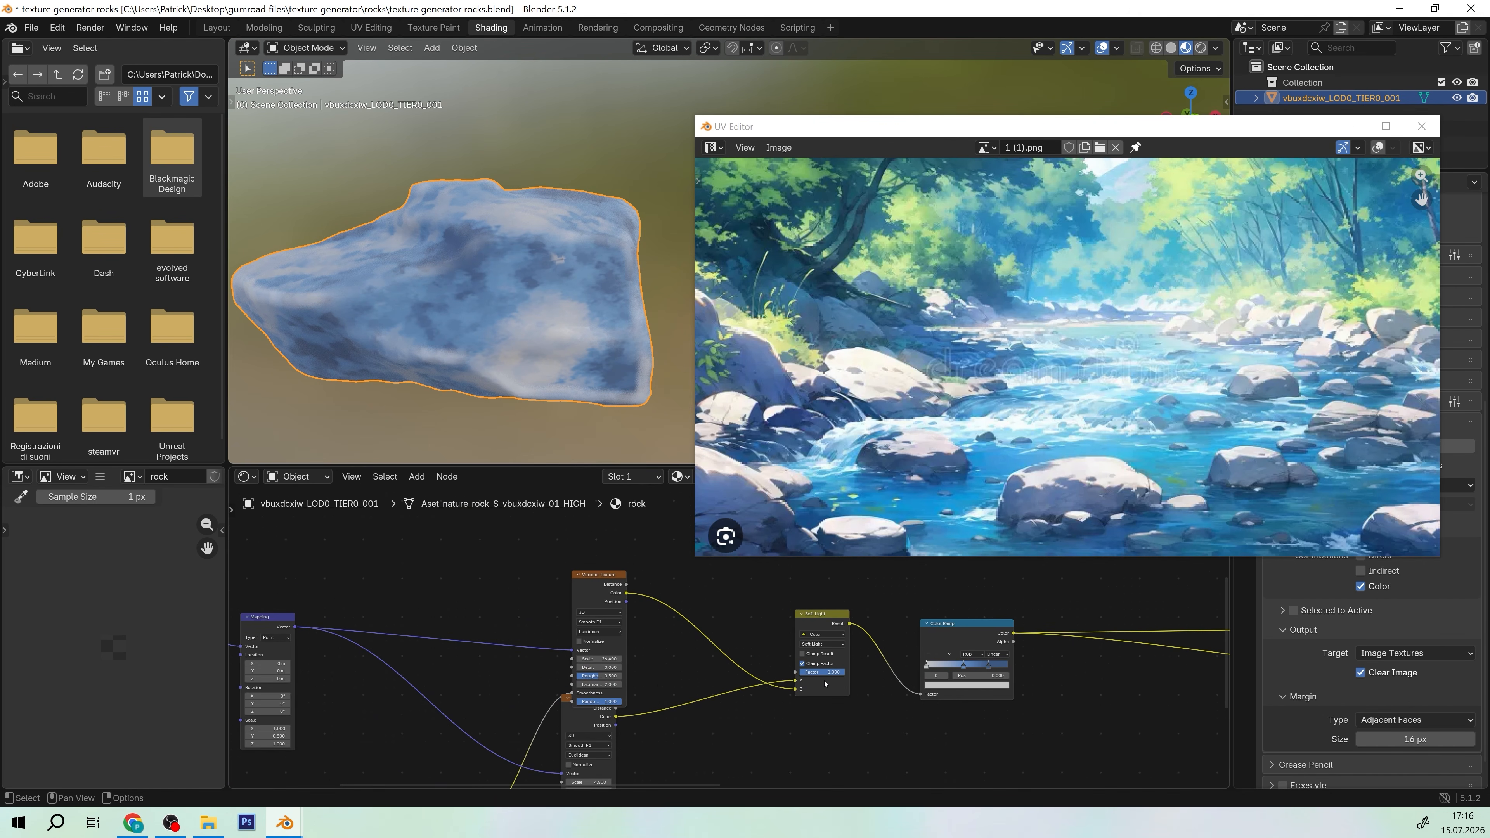
pyautogui.moveTo(748, 706); pyautogui.dragTo(663, 683, button='middle')
pyautogui.moveTo(512, 704); pyautogui.dragTo(591, 665, button='middle')
pyautogui.scroll(2, 515, 293)
pyautogui.scroll(4, 516, 293)
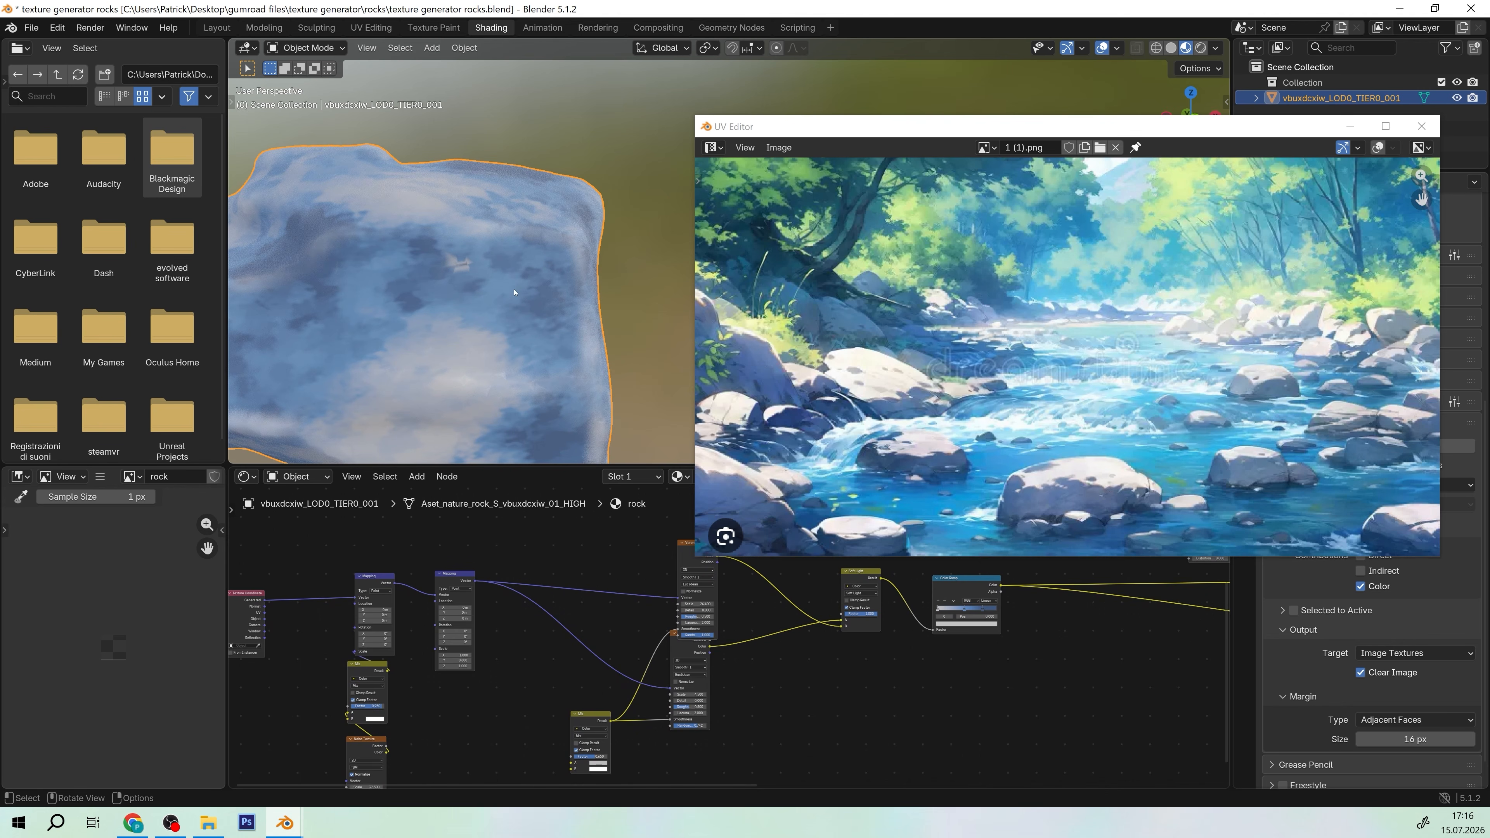
pyautogui.scroll(-4, 517, 306)
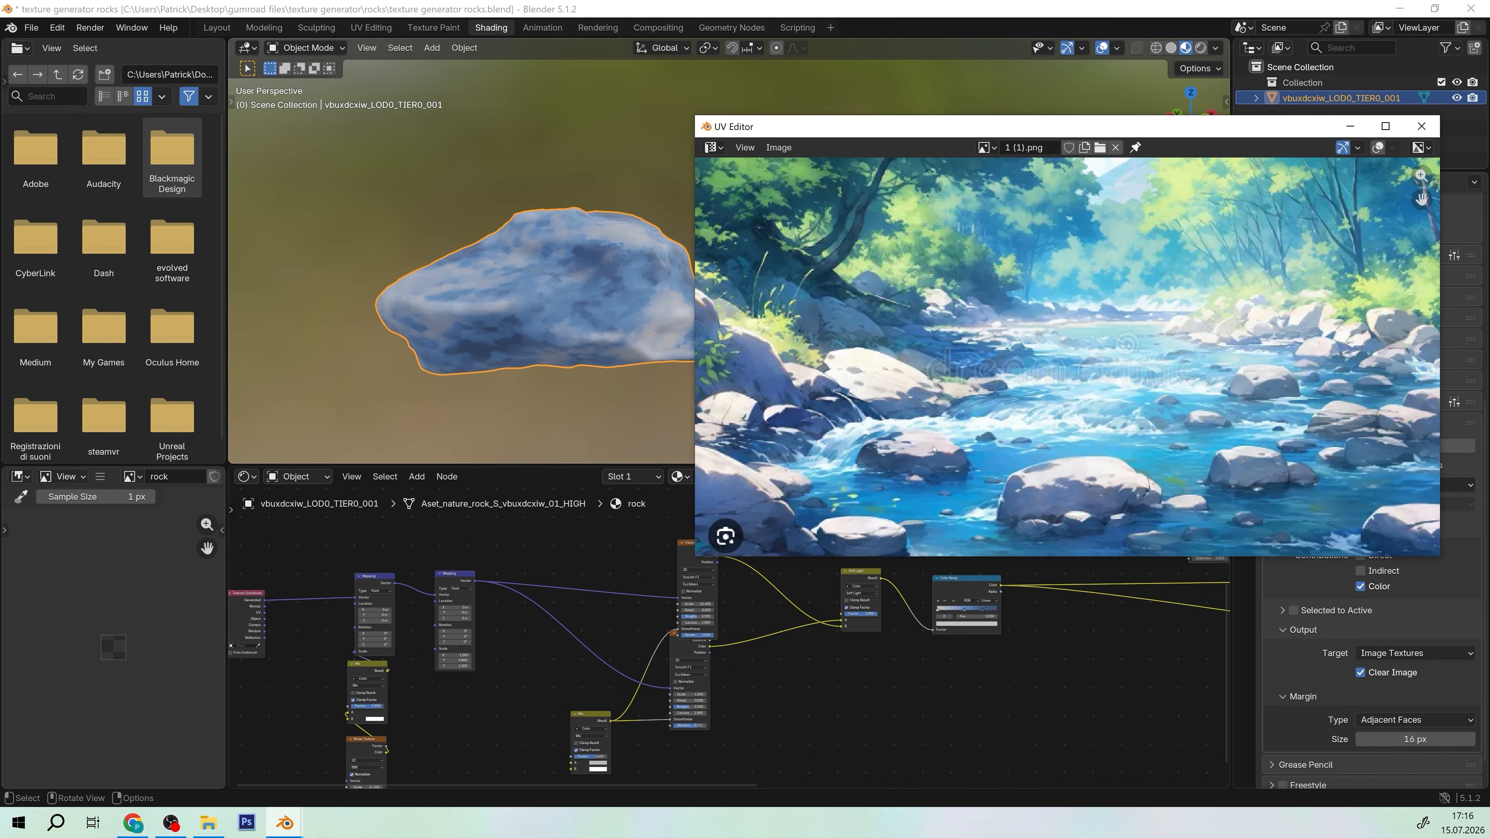
pyautogui.moveTo(633, 339); pyautogui.dragTo(561, 357, button='middle')
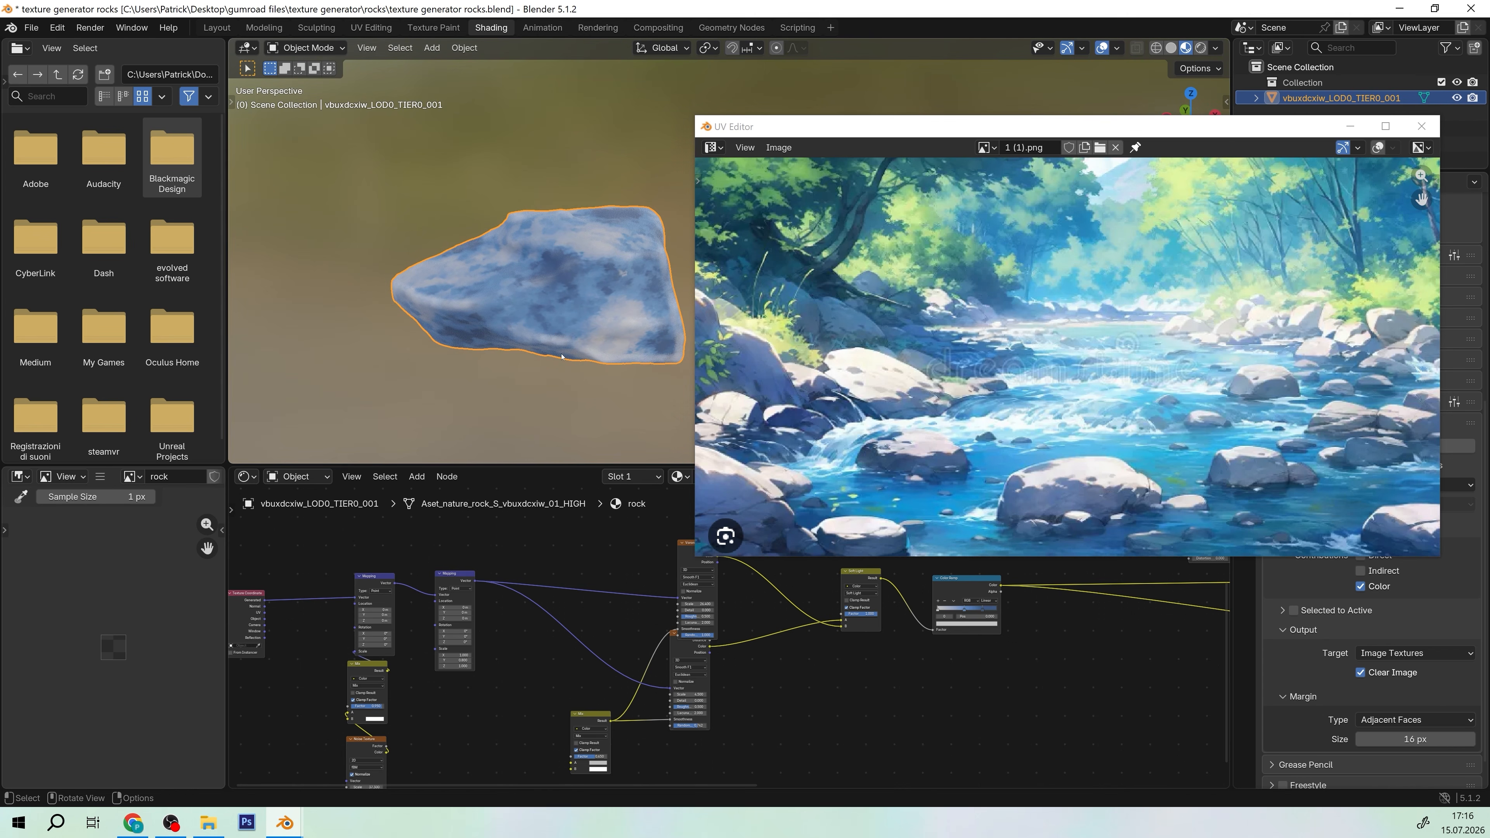
# Move the middle light-blue stop of the Color Ramp to position 0.582 and inspect the rock's surface
pyautogui.scroll(3, 908, 635)
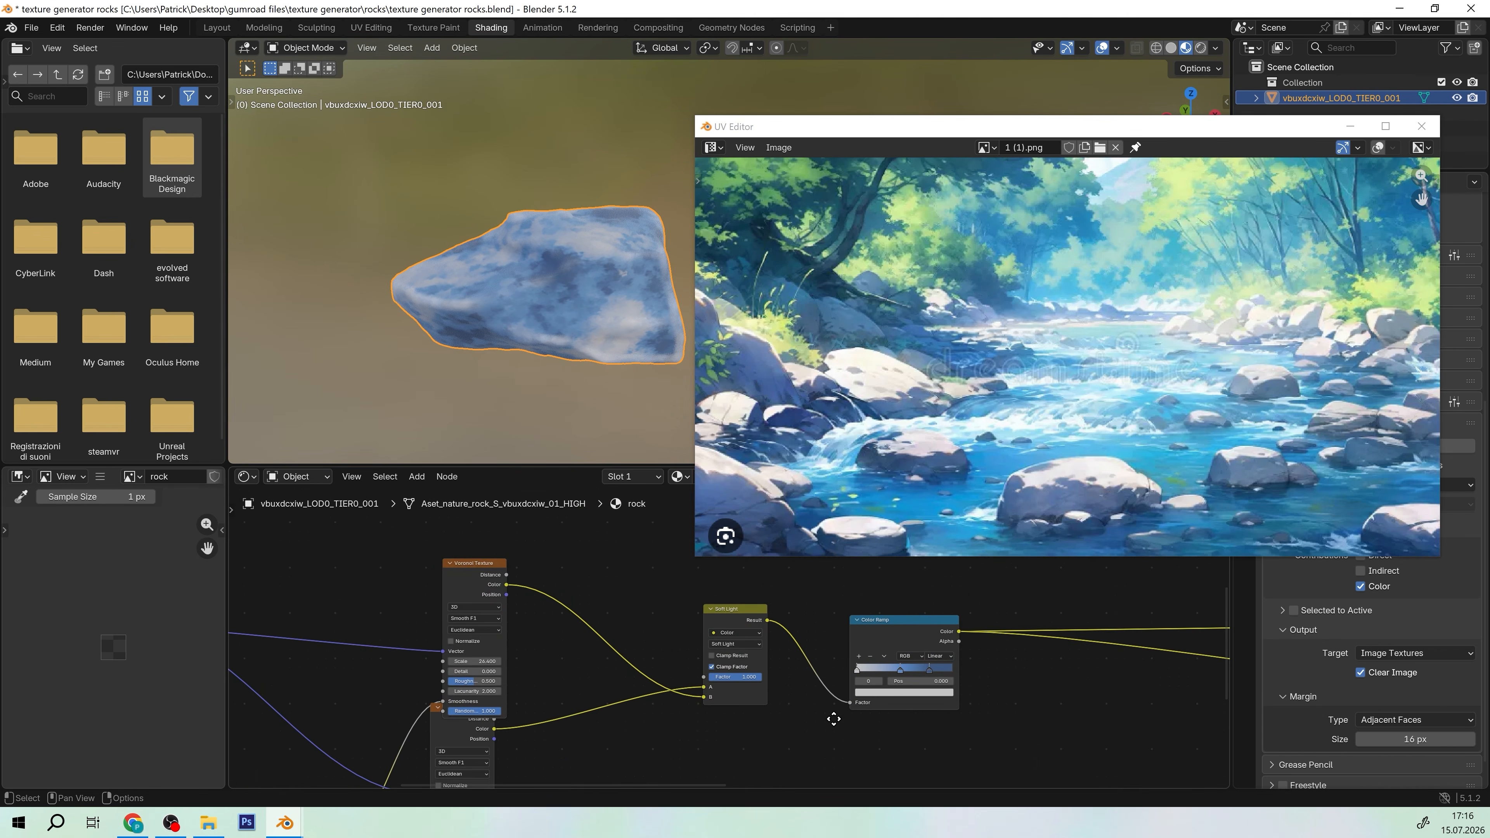
pyautogui.scroll(1, 758, 695)
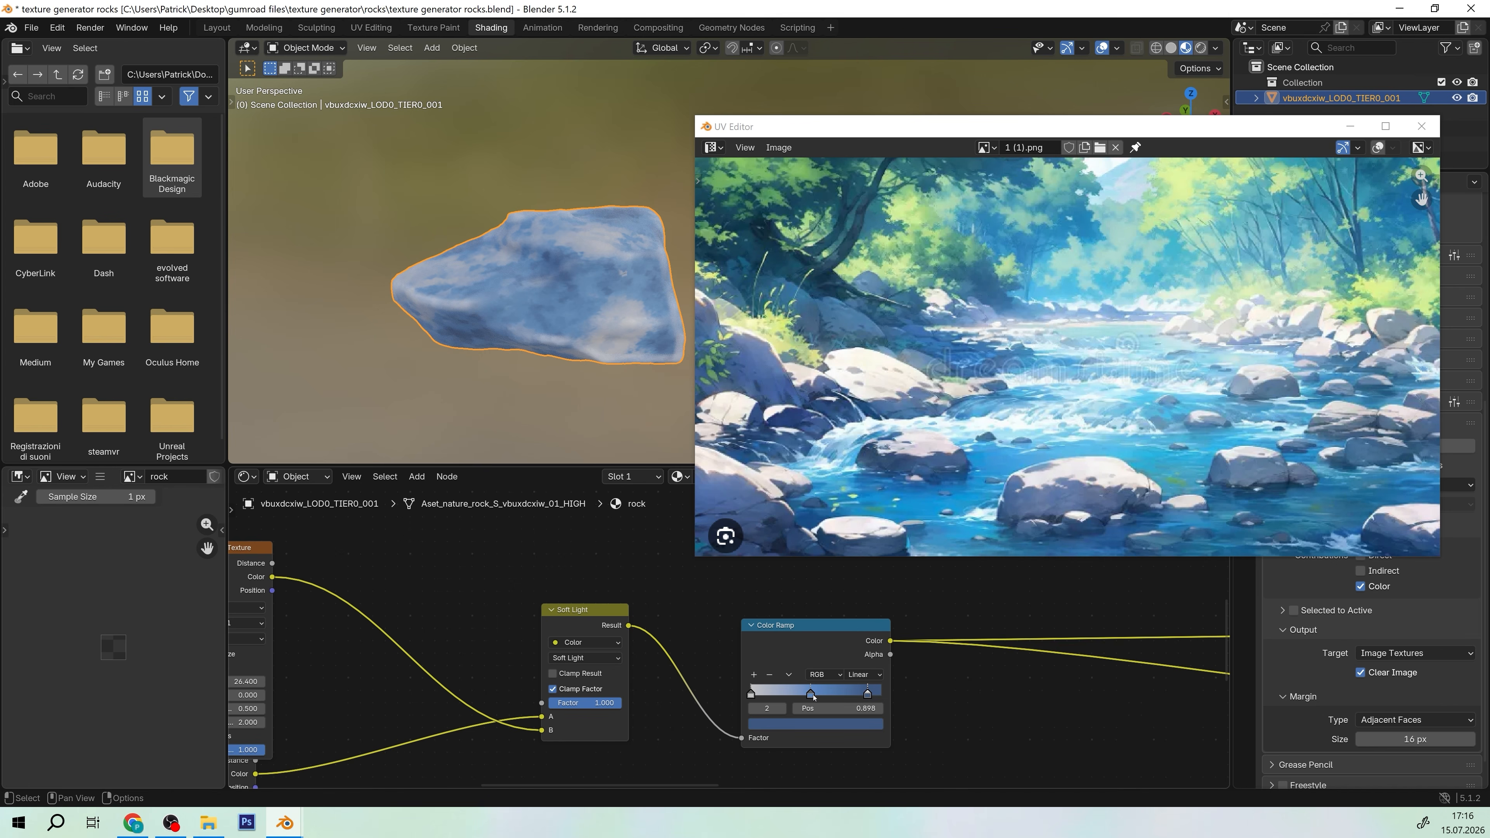
pyautogui.moveTo(811, 694); pyautogui.dragTo(832, 696)
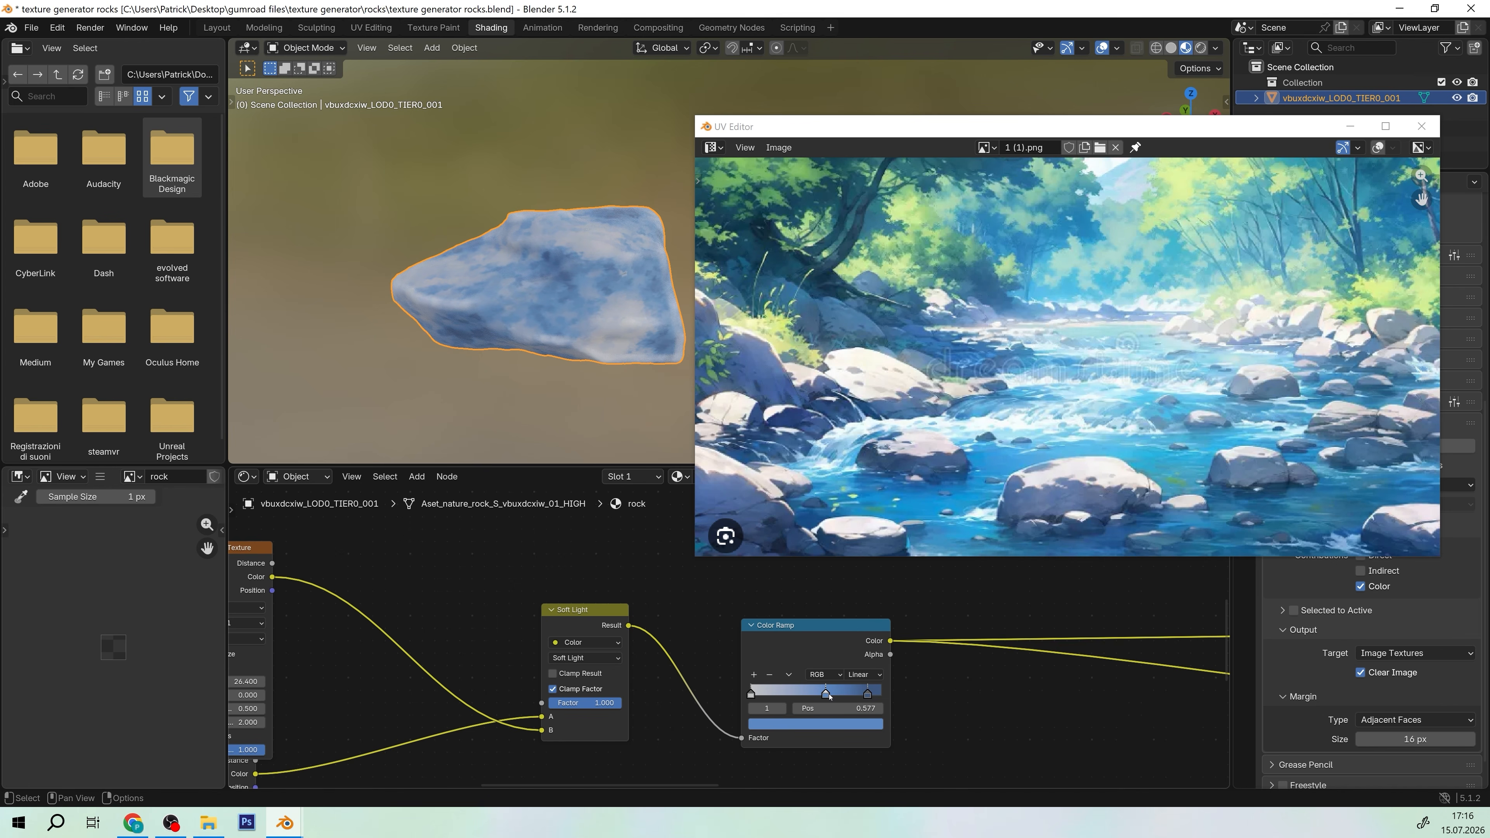
pyautogui.scroll(4, 516, 281)
pyautogui.moveTo(481, 283); pyautogui.dragTo(549, 285, button='middle')
pyautogui.scroll(3, 503, 249)
pyautogui.scroll(-3, 503, 249)
pyautogui.scroll(3, 516, 259)
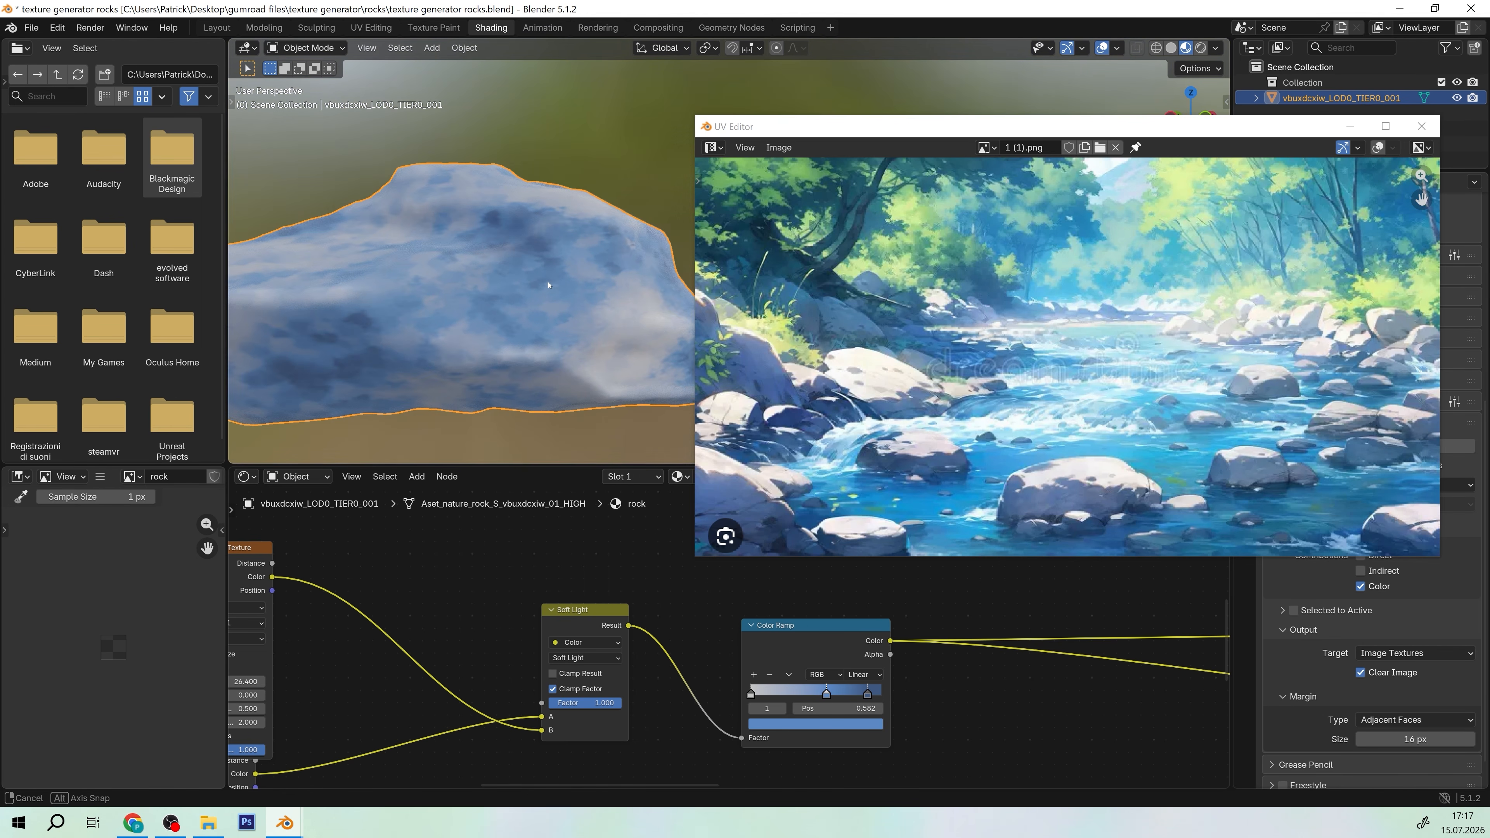
# Minimize the reference image window and bring the whole rock and more of the node tree into view
pyautogui.click(1352, 126)
pyautogui.scroll(-5, 642, 395)
pyautogui.scroll(-5, 786, 651)
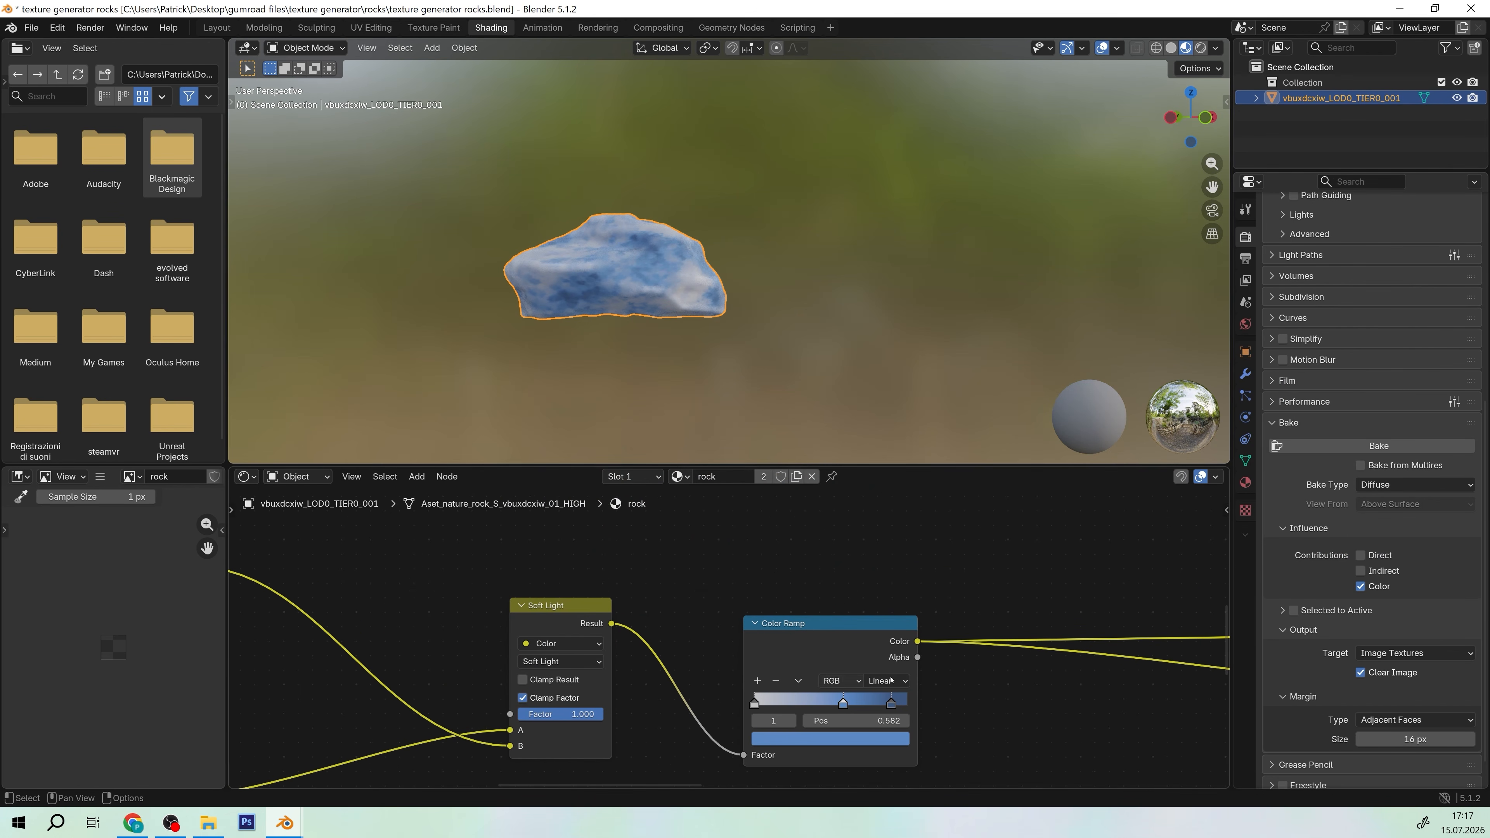
pyautogui.scroll(-2, 881, 641)
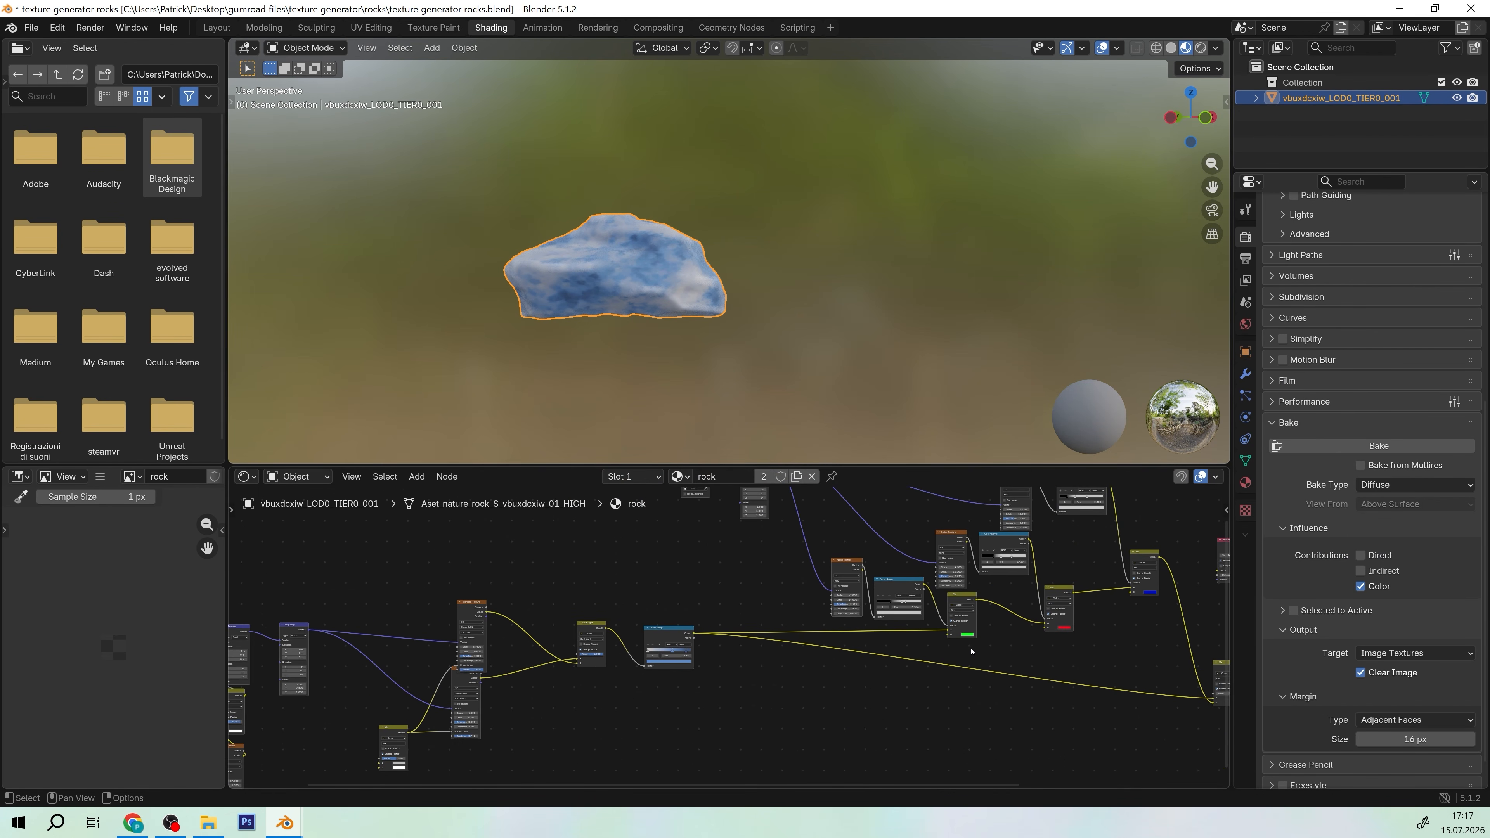
# Set the factor of the Mix node that blends the green, red and blue patches over the base colour to 0.308
pyautogui.moveTo(974, 642); pyautogui.dragTo(766, 702, button='middle')
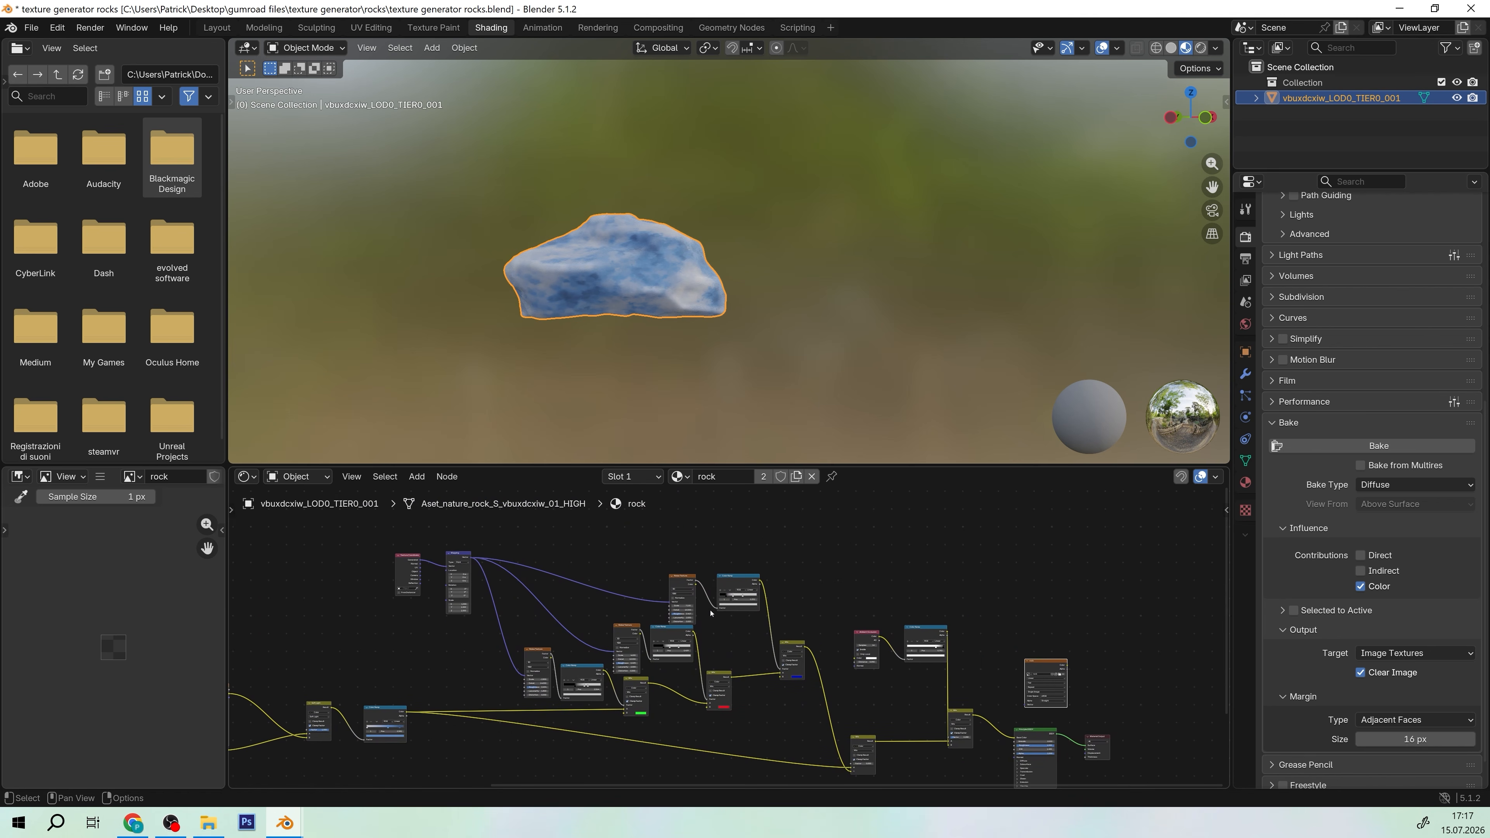
pyautogui.scroll(6, 759, 688)
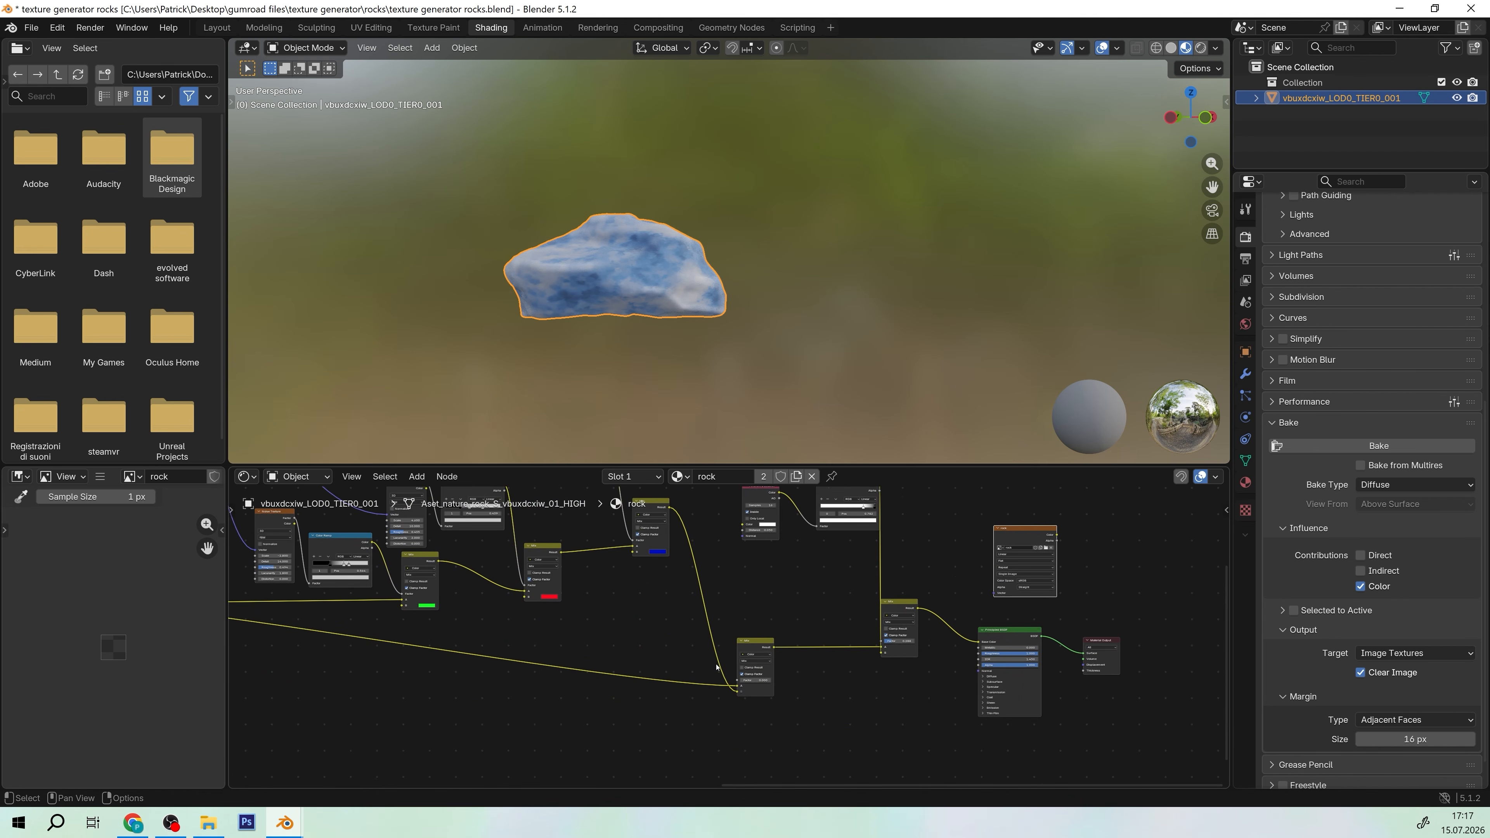
pyautogui.moveTo(782, 744); pyautogui.dragTo(801, 744)
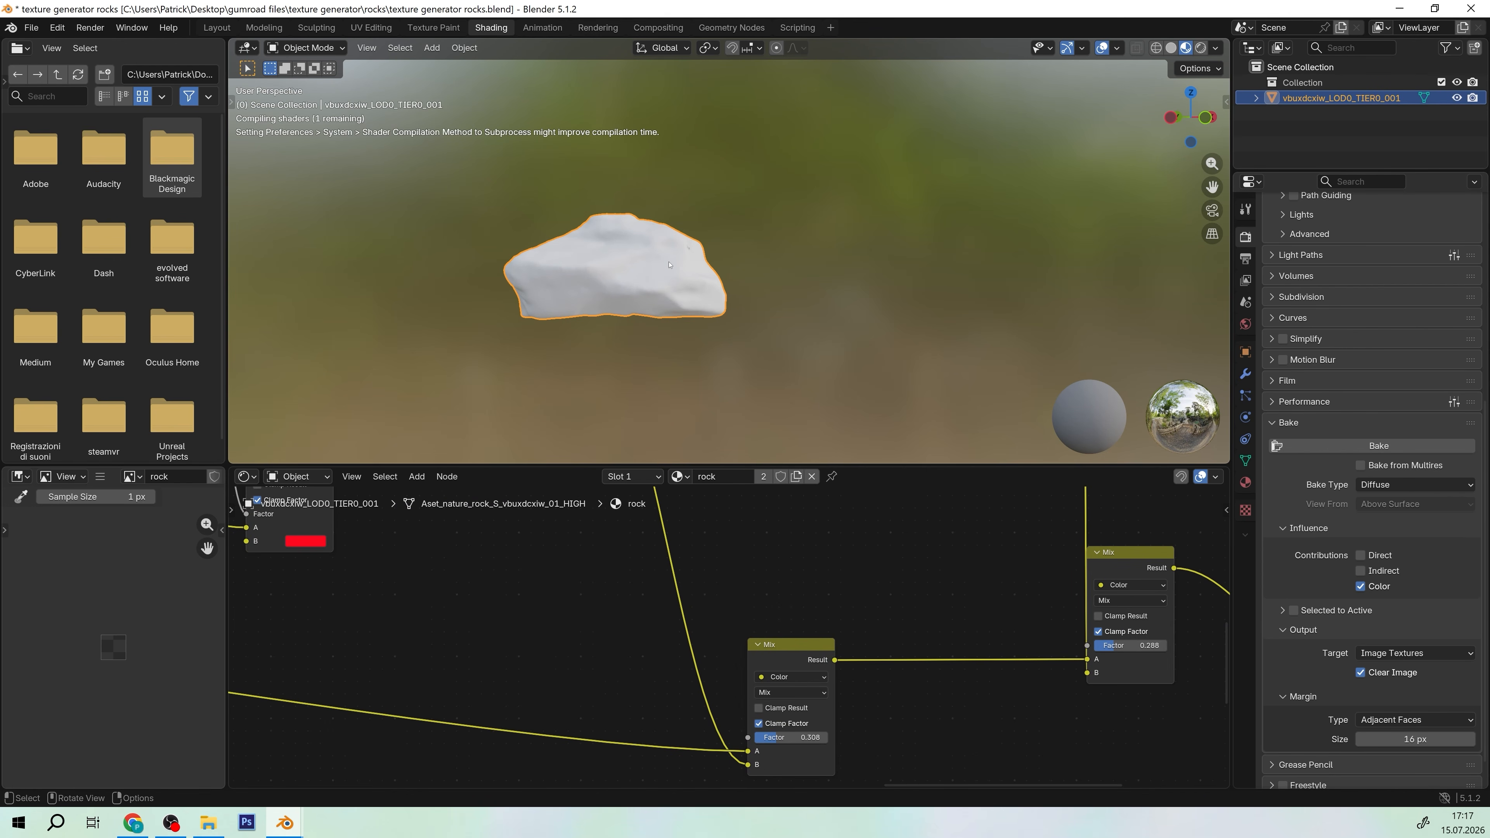
pyautogui.scroll(4, 651, 258)
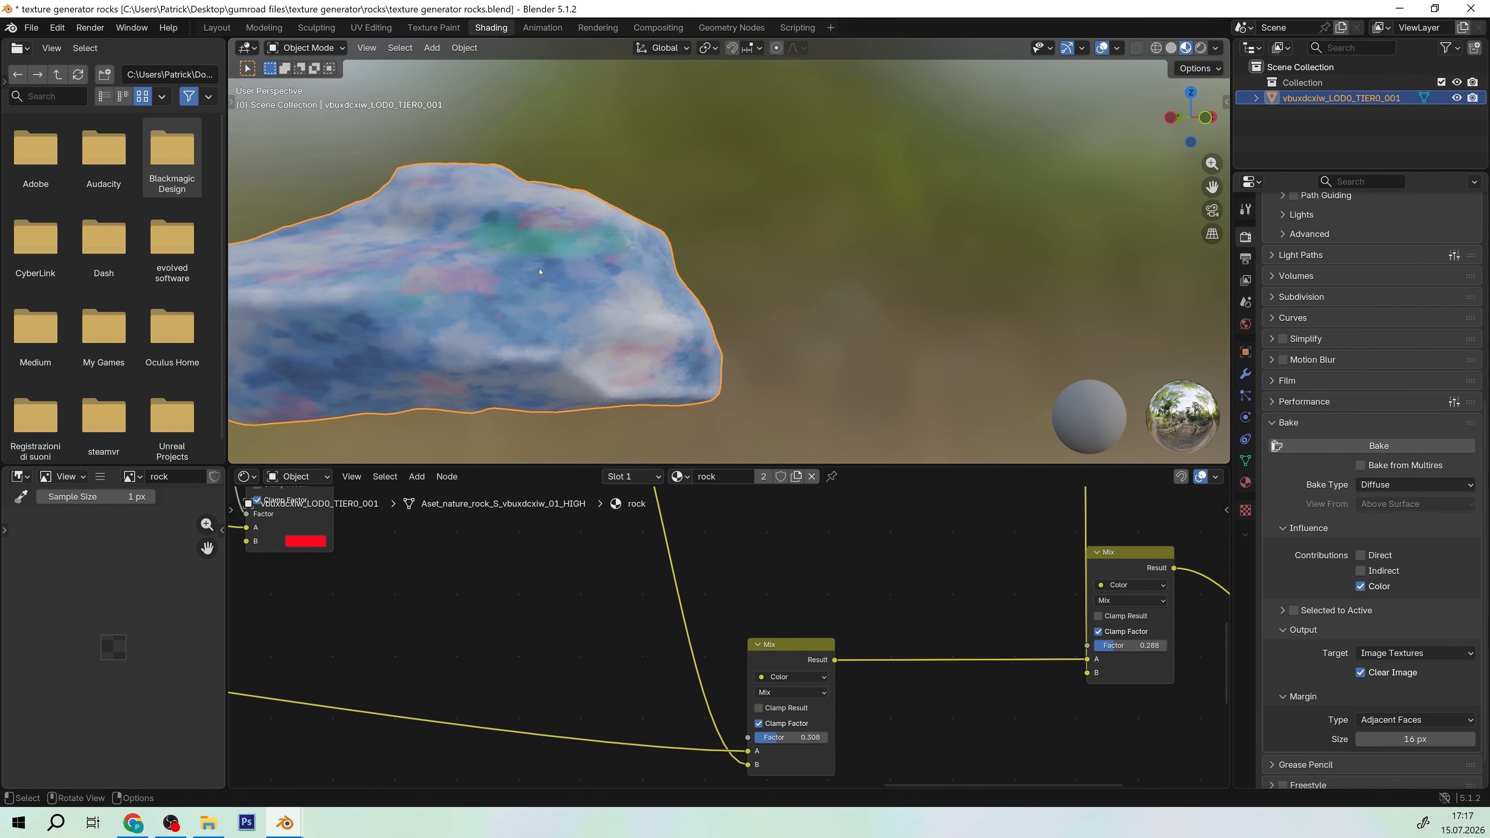
pyautogui.moveTo(586, 270); pyautogui.dragTo(554, 277, button='middle')
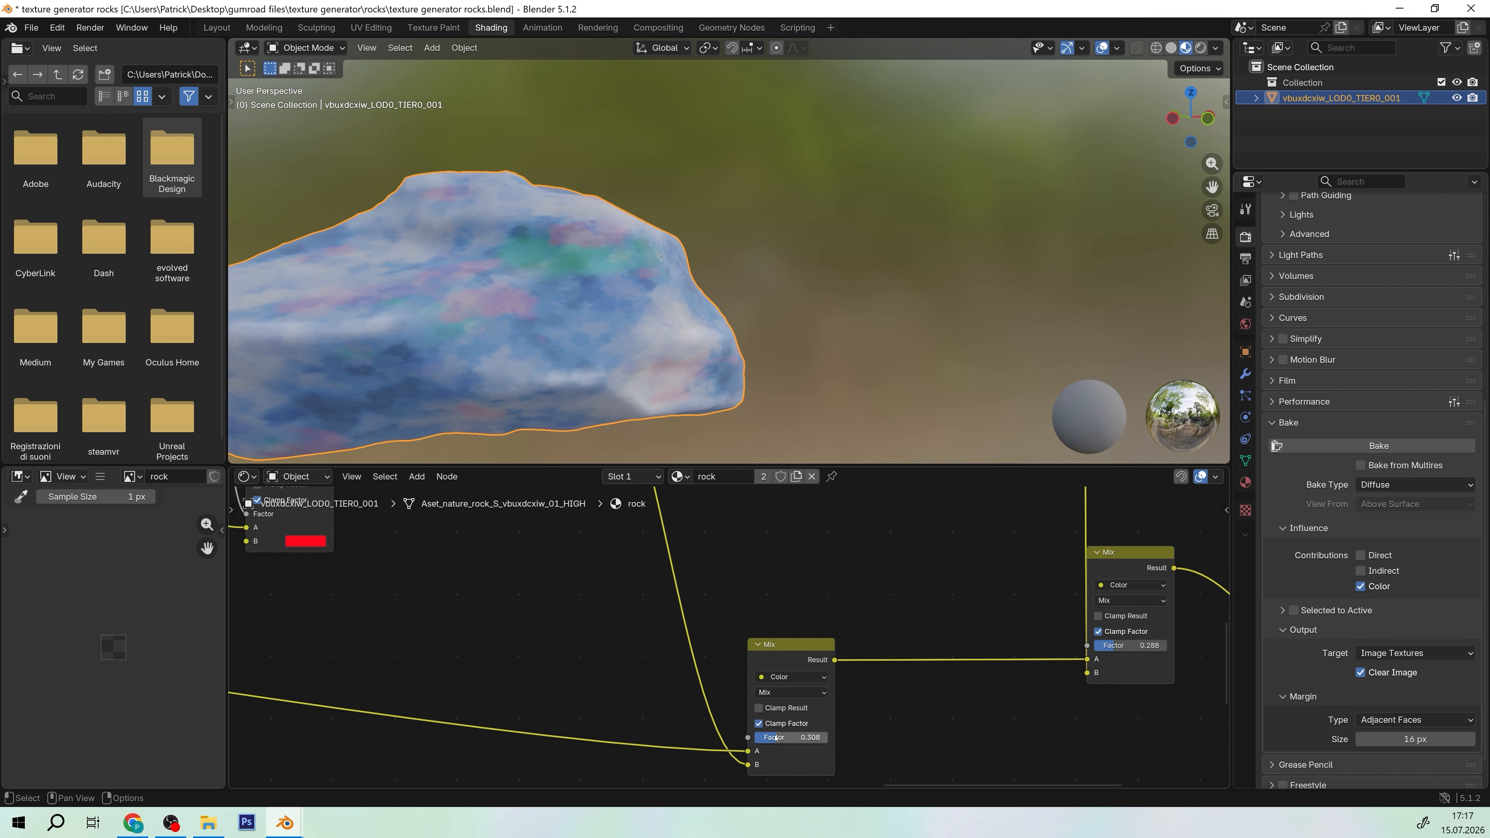
# Set the colour-patch Mix node's factor to 0.000 and inspect the rock from another side
pyautogui.moveTo(775, 738); pyautogui.dragTo(684, 740)
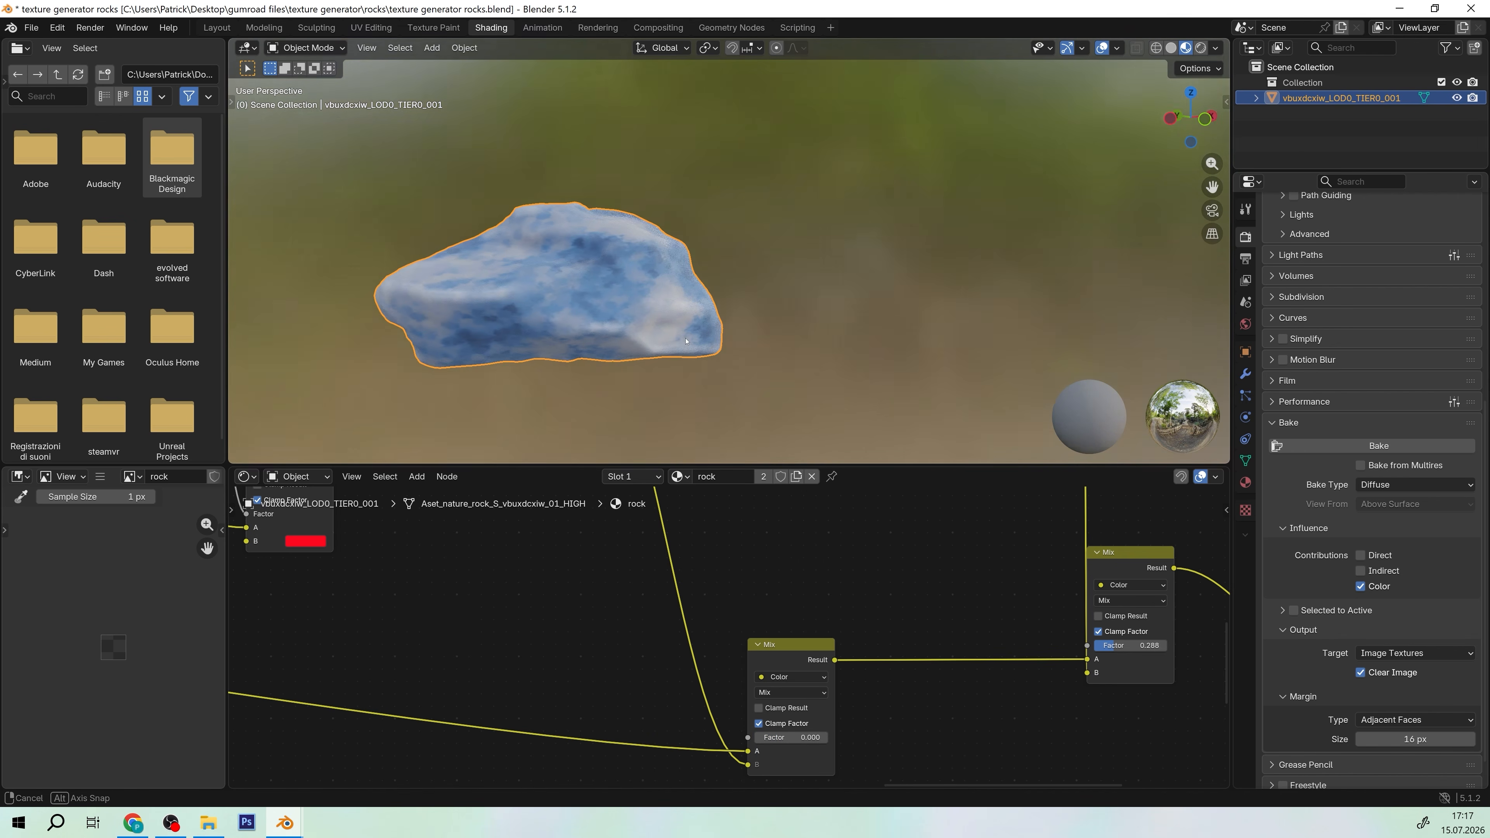
pyautogui.scroll(-4, 589, 345)
pyautogui.moveTo(589, 345); pyautogui.dragTo(586, 258, button='middle')
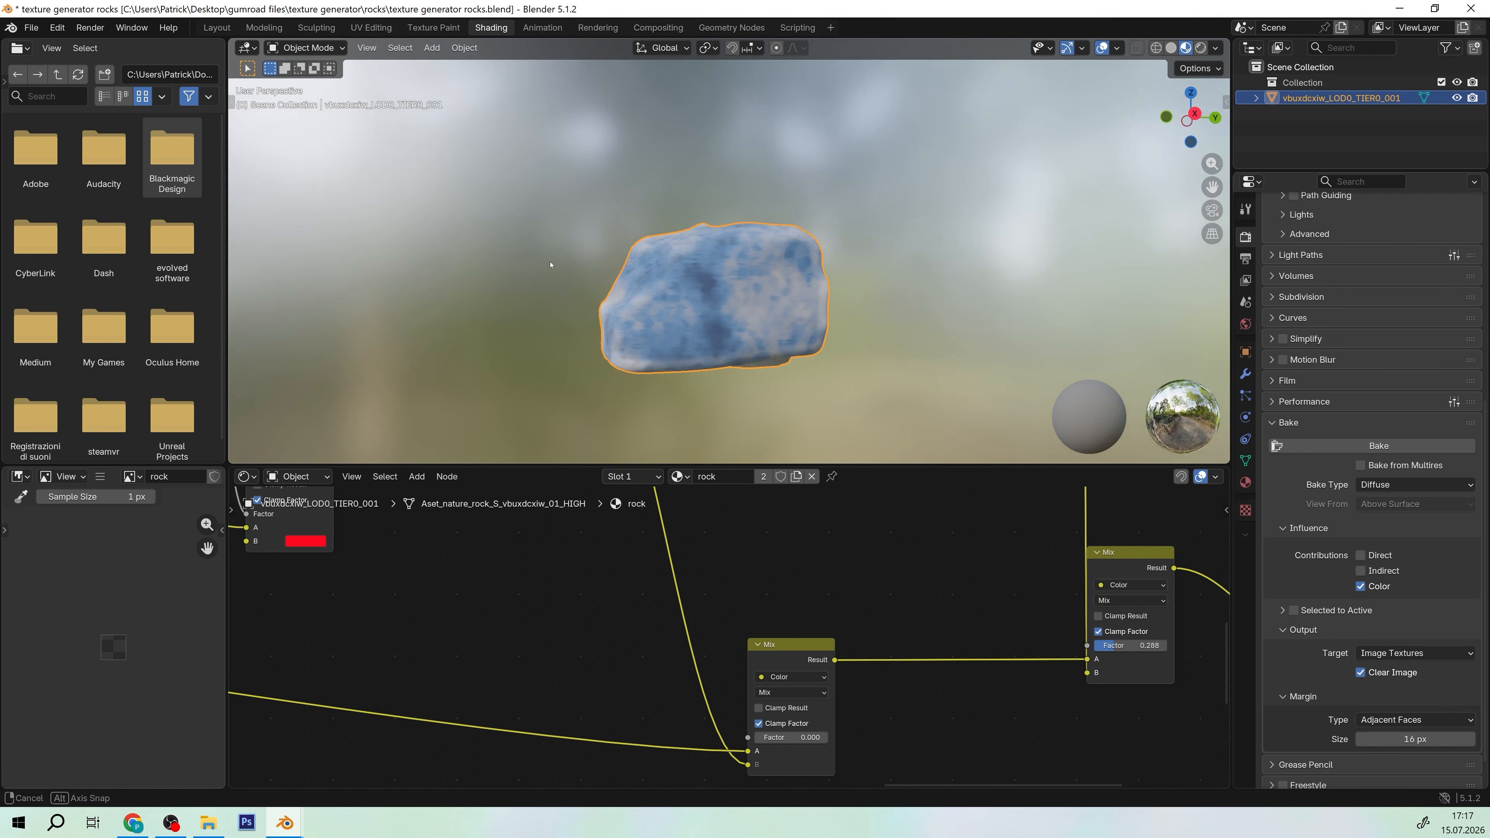
# Inspect the rock's brush-like colour patches up close and set the factor of the Mix node above the Noise Texture to 0.979
pyautogui.scroll(4, 584, 246)
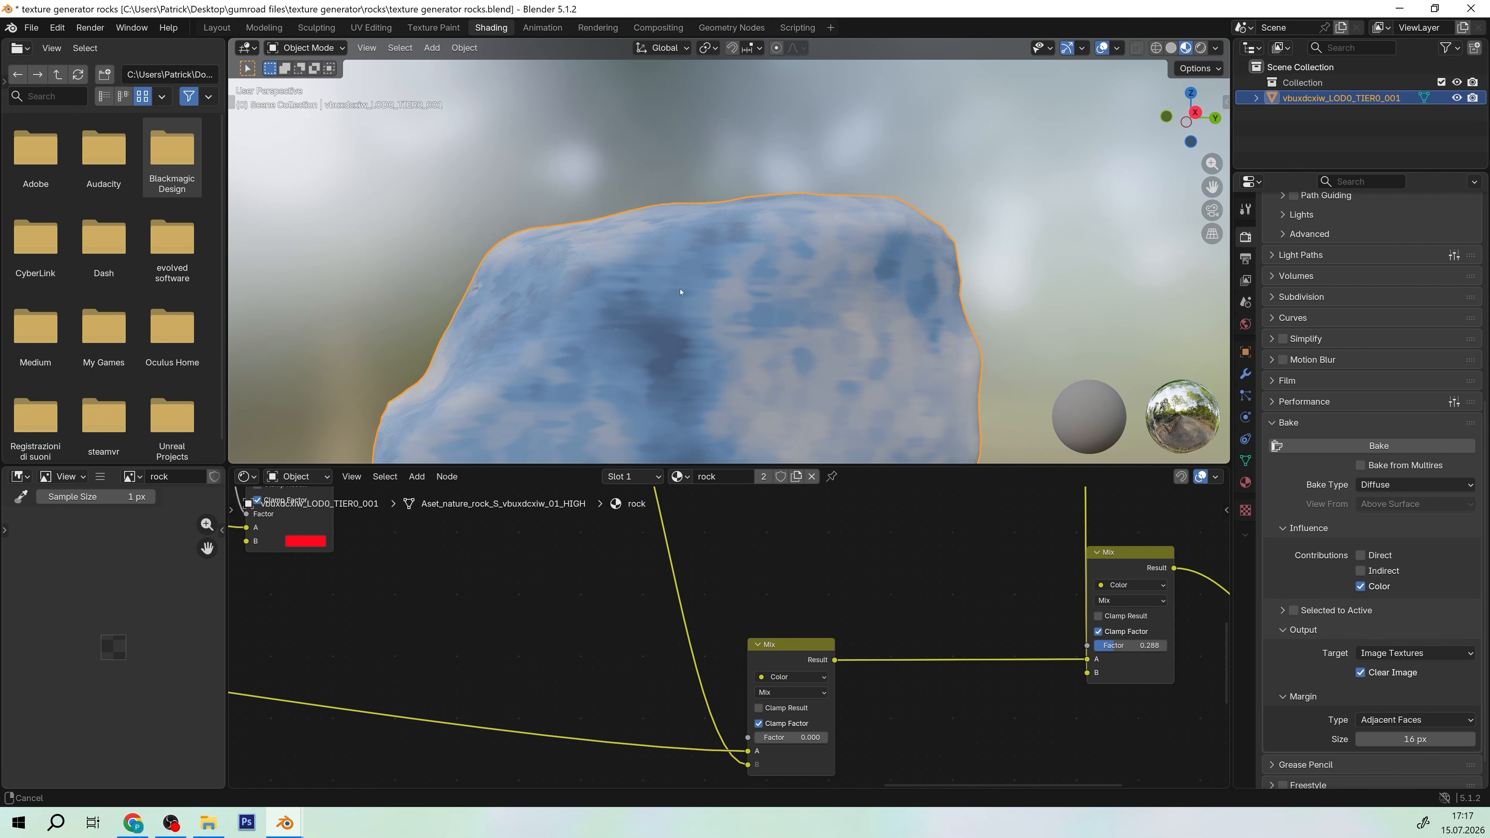
pyautogui.scroll(2, 672, 321)
pyautogui.scroll(-3, 498, 682)
pyautogui.keyDown('shift'); pyautogui.moveTo(498, 683); pyautogui.dragTo(775, 615, button='middle'); pyautogui.keyUp('shift')
pyautogui.scroll(5, 556, 701)
pyautogui.moveTo(446, 626); pyautogui.dragTo(468, 627)
# Check the strokes on the rock's other side and set the factor of the Mix node above the Noise Texture to 0.937
pyautogui.scroll(-3, 615, 305)
pyautogui.moveTo(615, 306); pyautogui.dragTo(744, 305, button='middle')
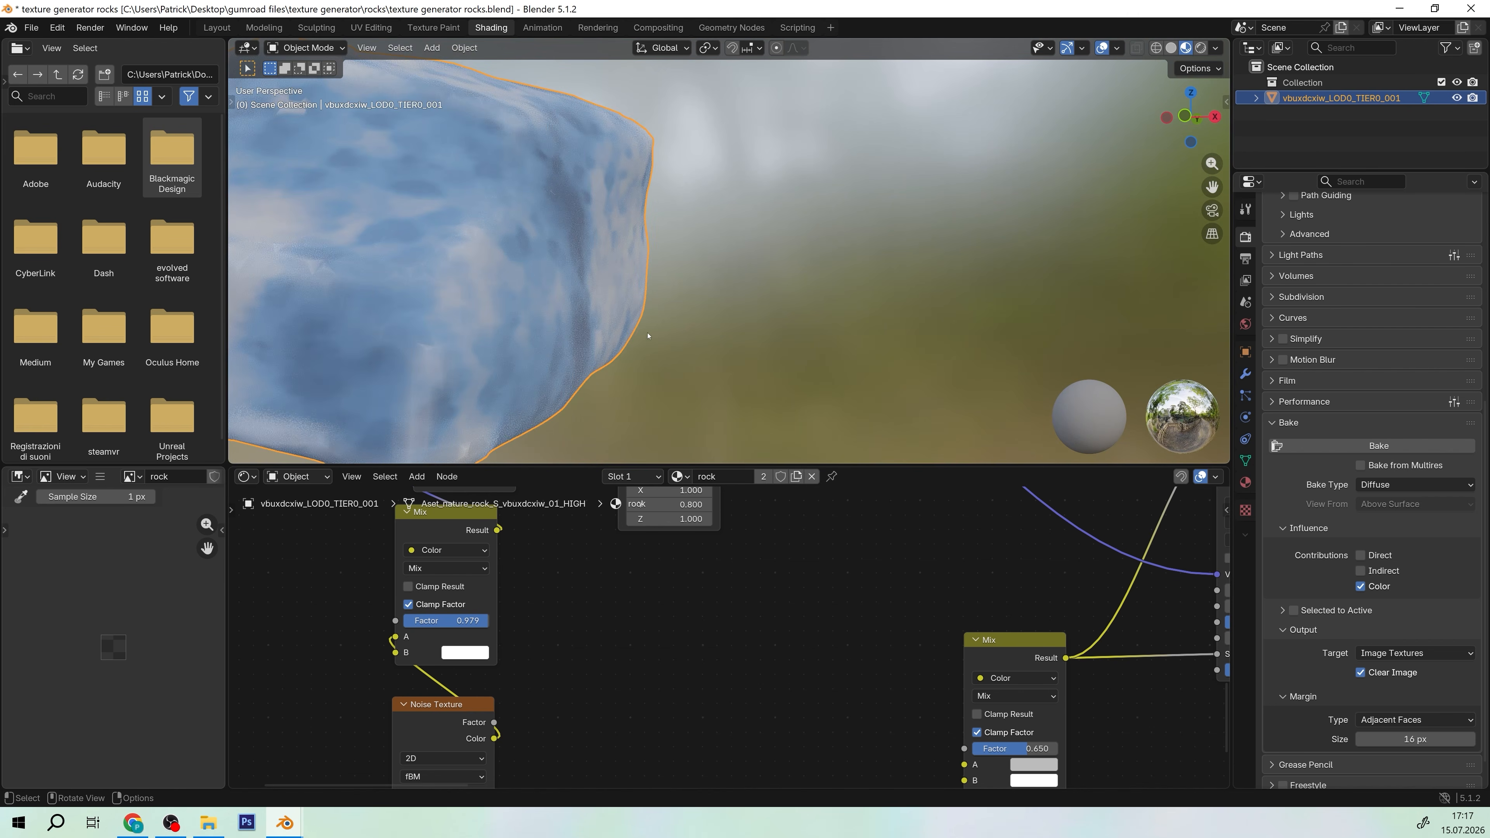
pyautogui.scroll(-4, 645, 287)
pyautogui.keyDown('shift'); pyautogui.moveTo(497, 253); pyautogui.dragTo(761, 286, button='middle'); pyautogui.keyUp('shift')
pyautogui.scroll(5, 808, 273)
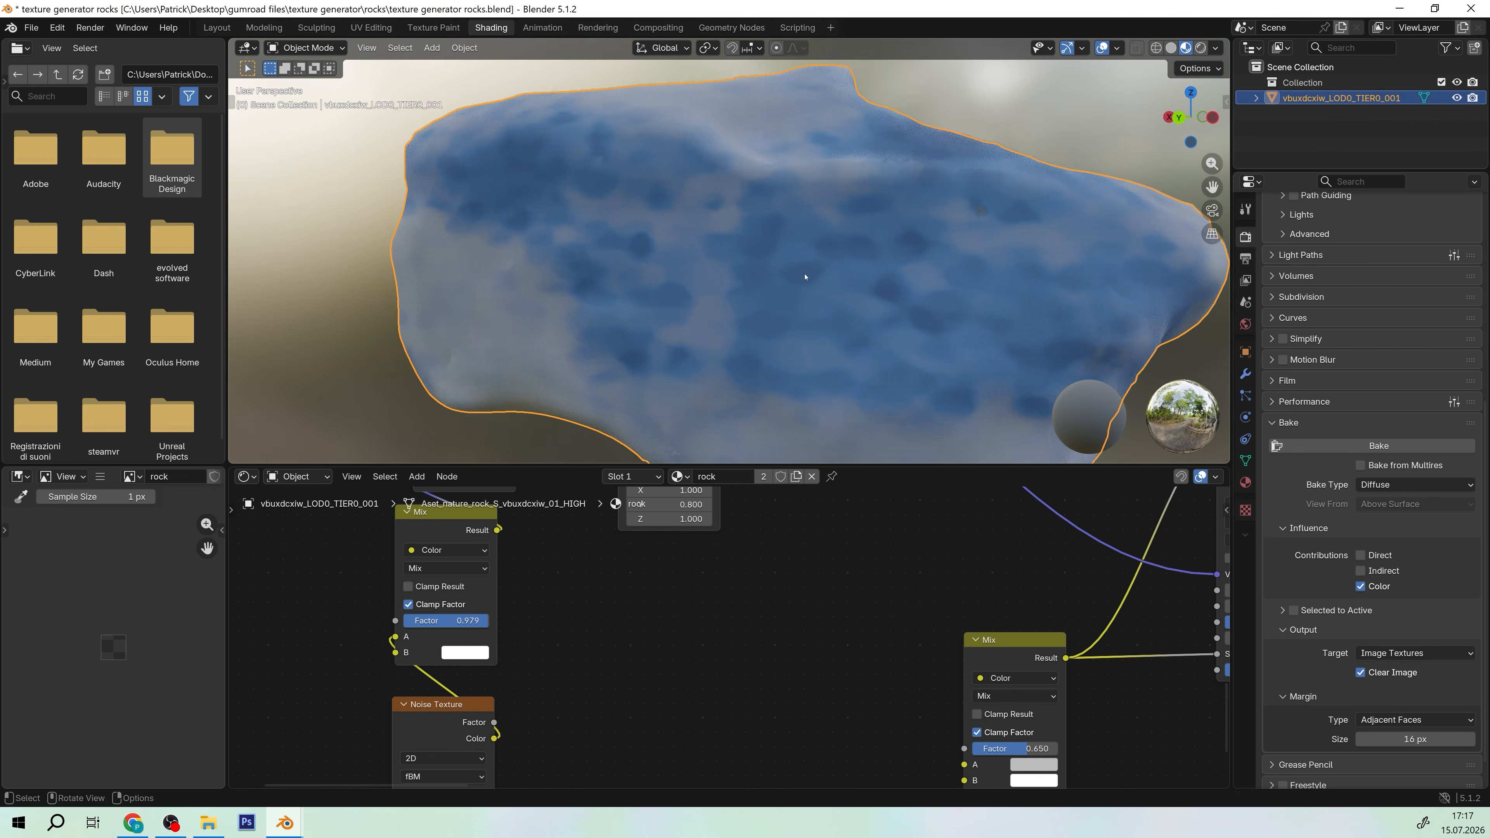
pyautogui.scroll(-2, 761, 357)
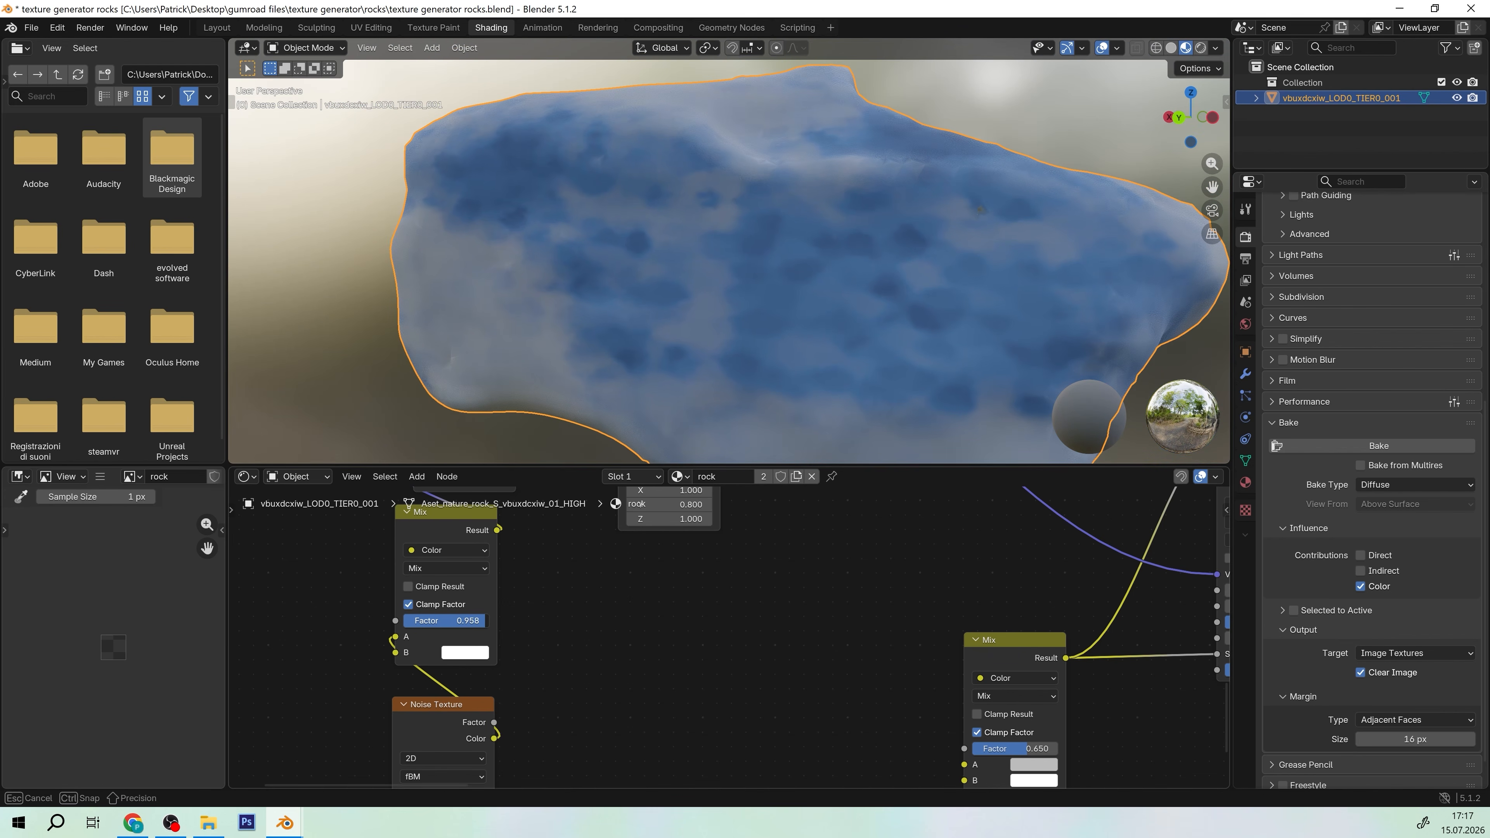
pyautogui.scroll(-3, 721, 358)
# Set the Y scale of the second Mapping node to 0.500
pyautogui.moveTo(505, 353); pyautogui.dragTo(726, 225, button='middle')
pyautogui.moveTo(668, 504); pyautogui.dragTo(665, 634, button='middle')
pyautogui.moveTo(665, 633)
pyautogui.mouseDown()
pyautogui.moveTo(649, 634)
pyautogui.moveTo(709, 634)
pyautogui.moveTo(666, 634)
pyautogui.mouseUp()
pyautogui.scroll(-3, 682, 343)
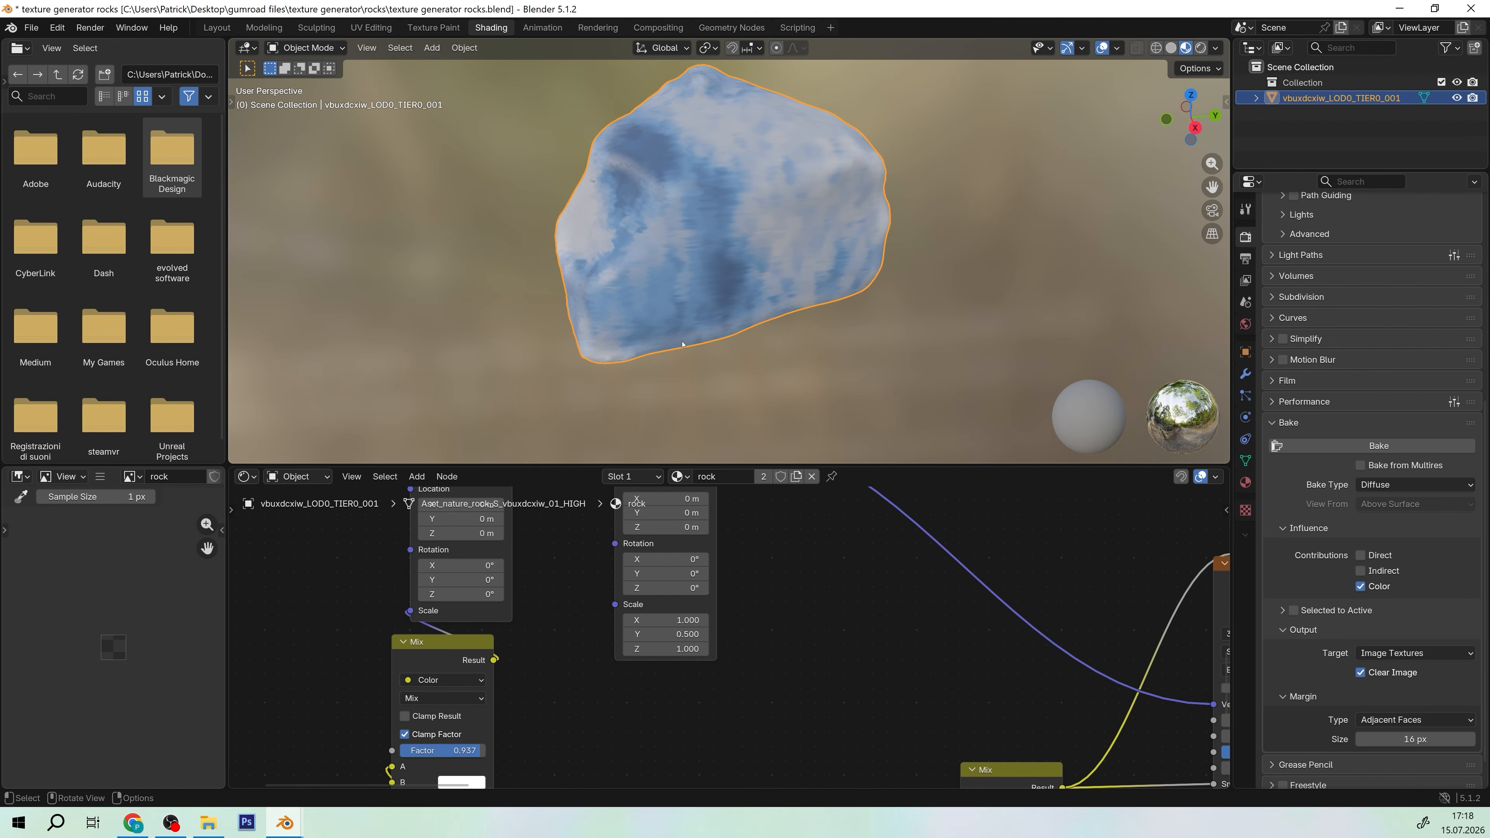
# Undo the last change, re-enter the second Mapping node's Y scale and check the rock from another side
pyautogui.hotkey('ctrl', 'z')
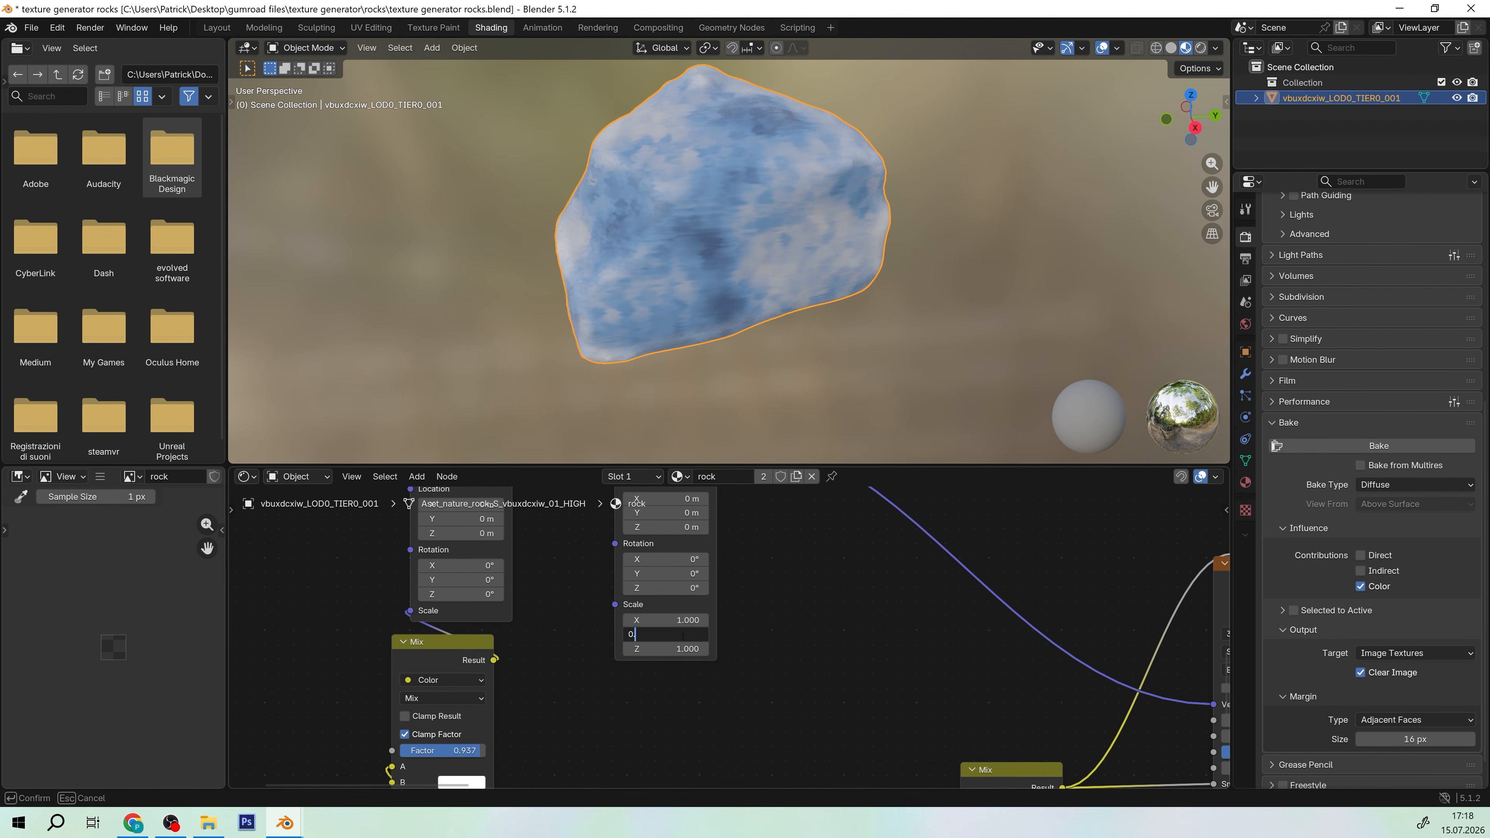
pyautogui.press('Return')
pyautogui.moveTo(733, 305); pyautogui.dragTo(799, 306, button='middle')
pyautogui.scroll(-5, 738, 609)
pyautogui.scroll(5, 747, 616)
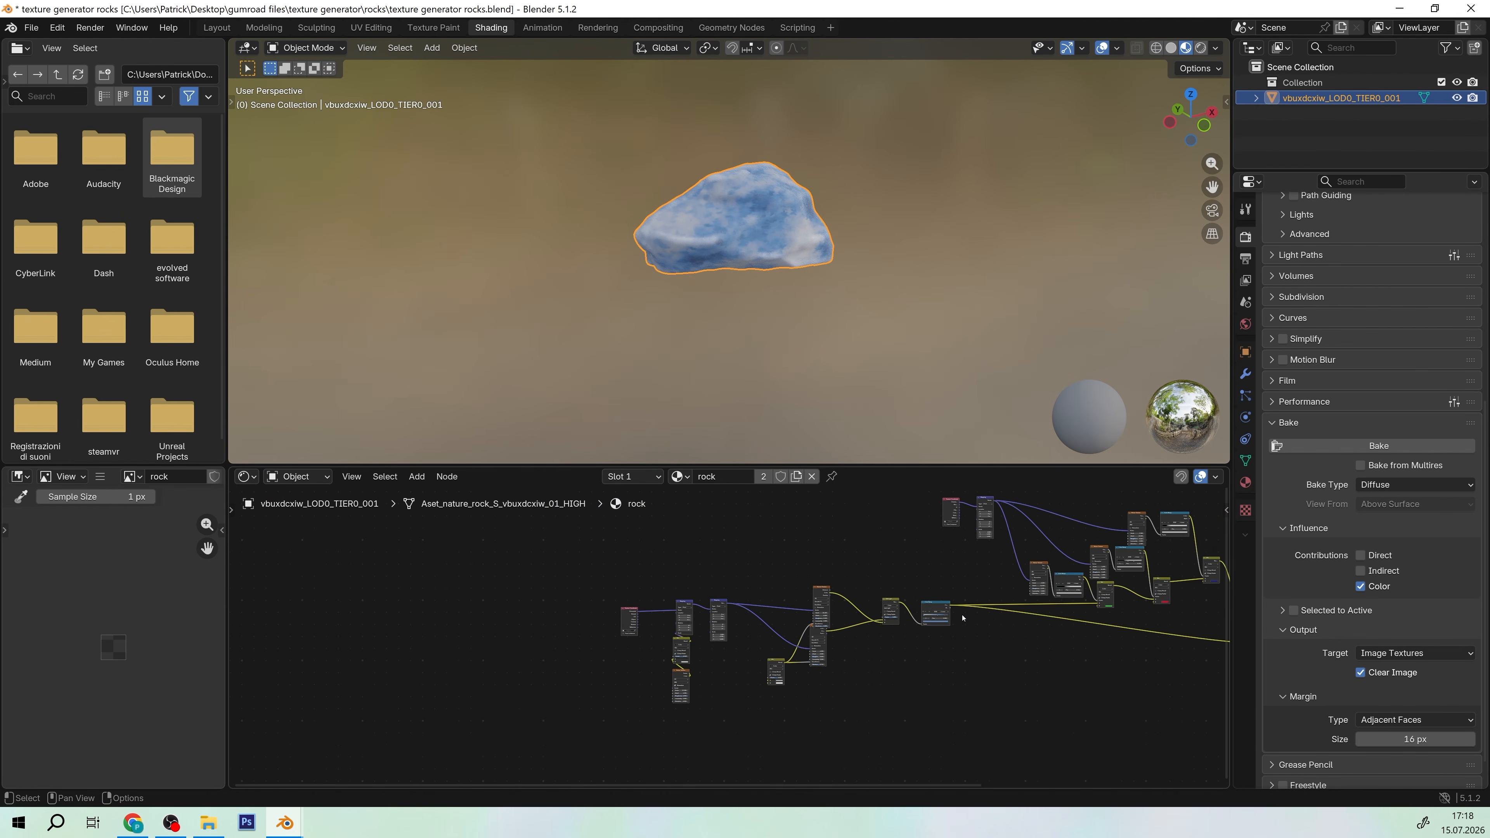
# Move the white stop of the Color Ramp fed by Ambient Occlusion to position 0.730, checking the rock's edges from several sides
pyautogui.scroll(6, 732, 665)
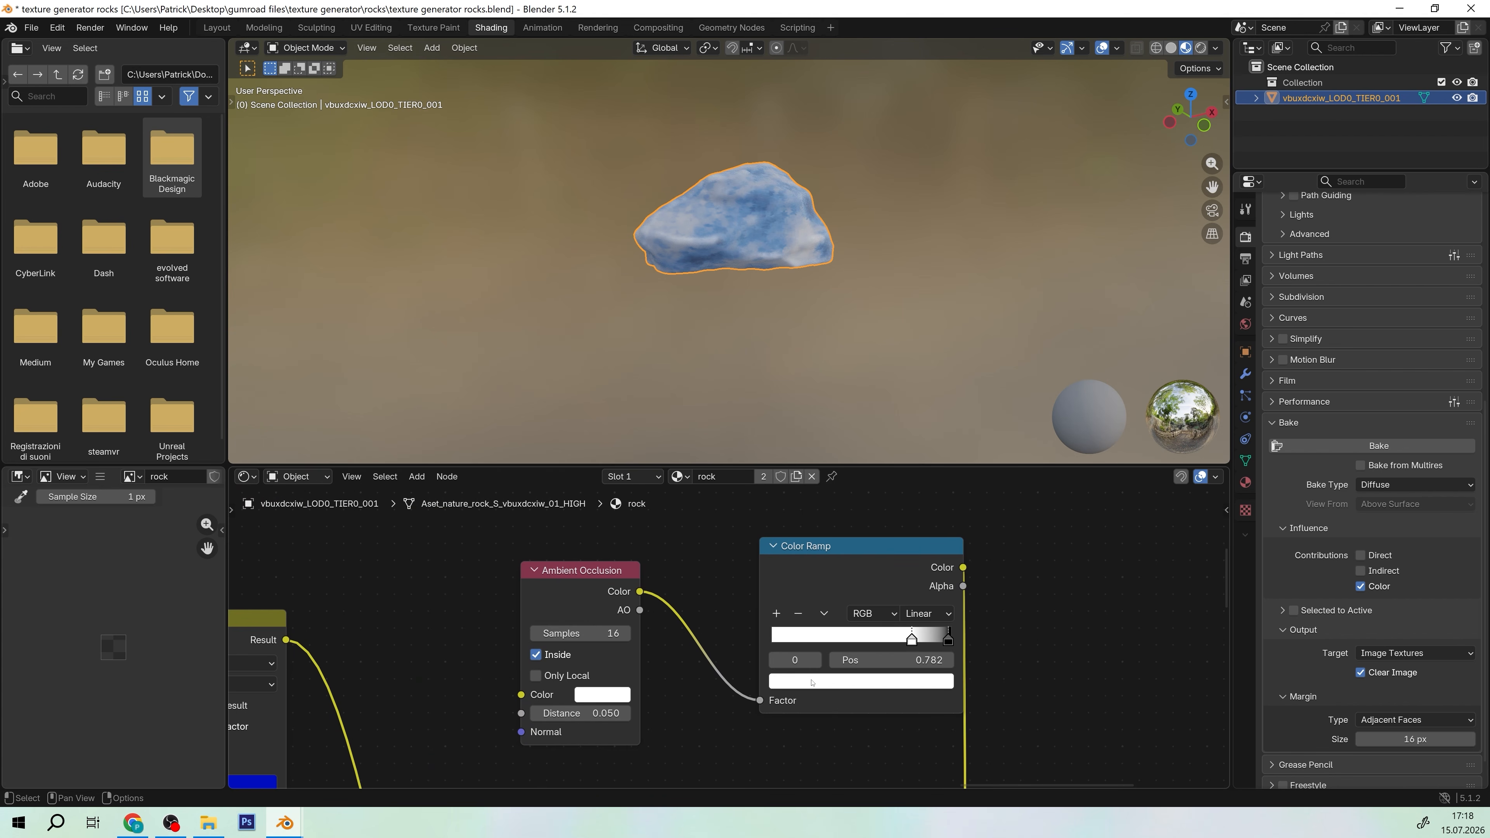
pyautogui.scroll(3, 777, 311)
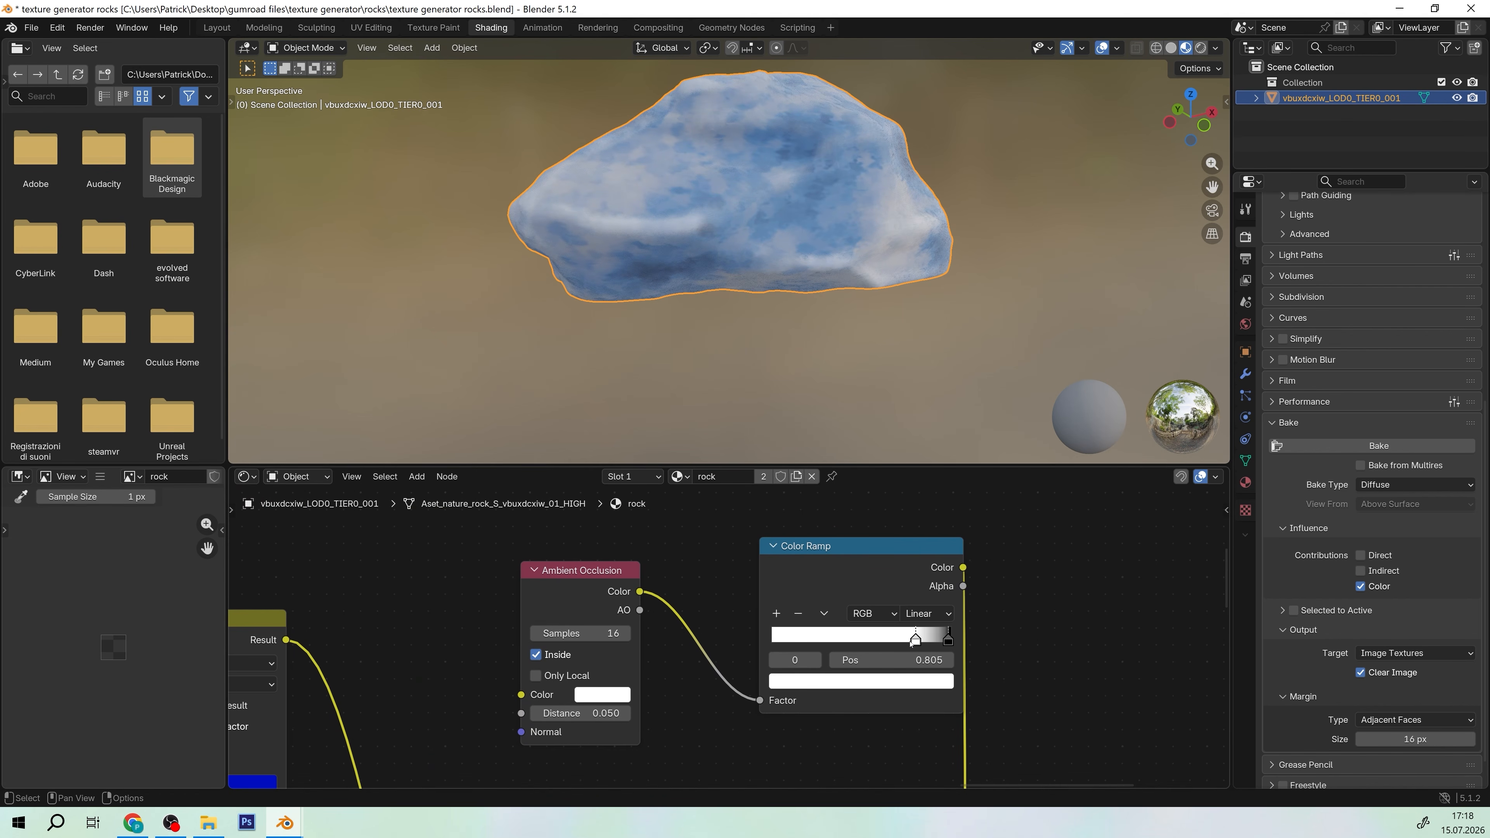
pyautogui.moveTo(926, 638); pyautogui.dragTo(806, 640)
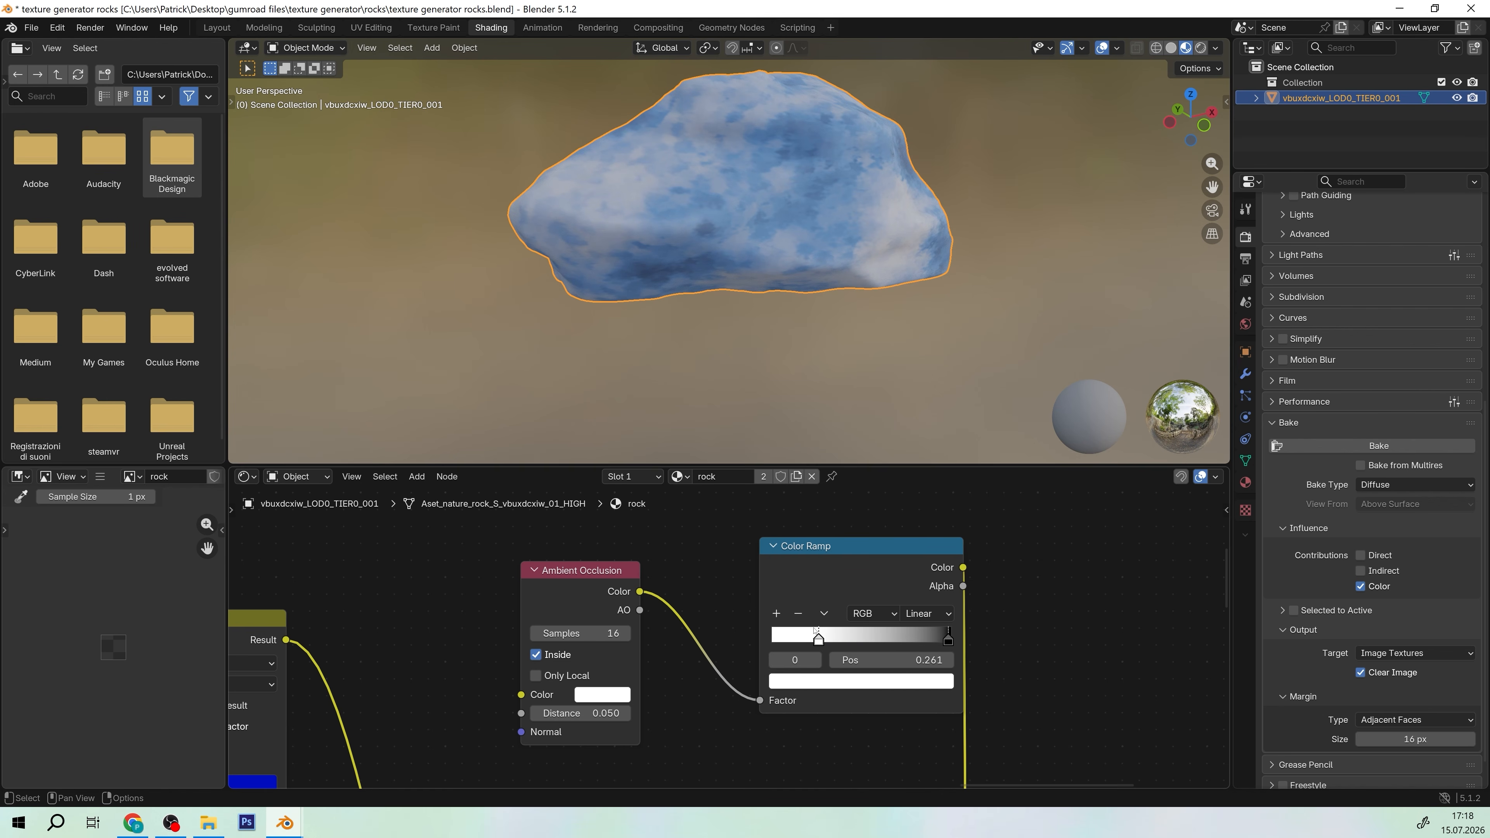
pyautogui.moveTo(826, 306); pyautogui.dragTo(914, 337, button='middle')
pyautogui.scroll(5, 940, 460)
pyautogui.scroll(-5, 762, 305)
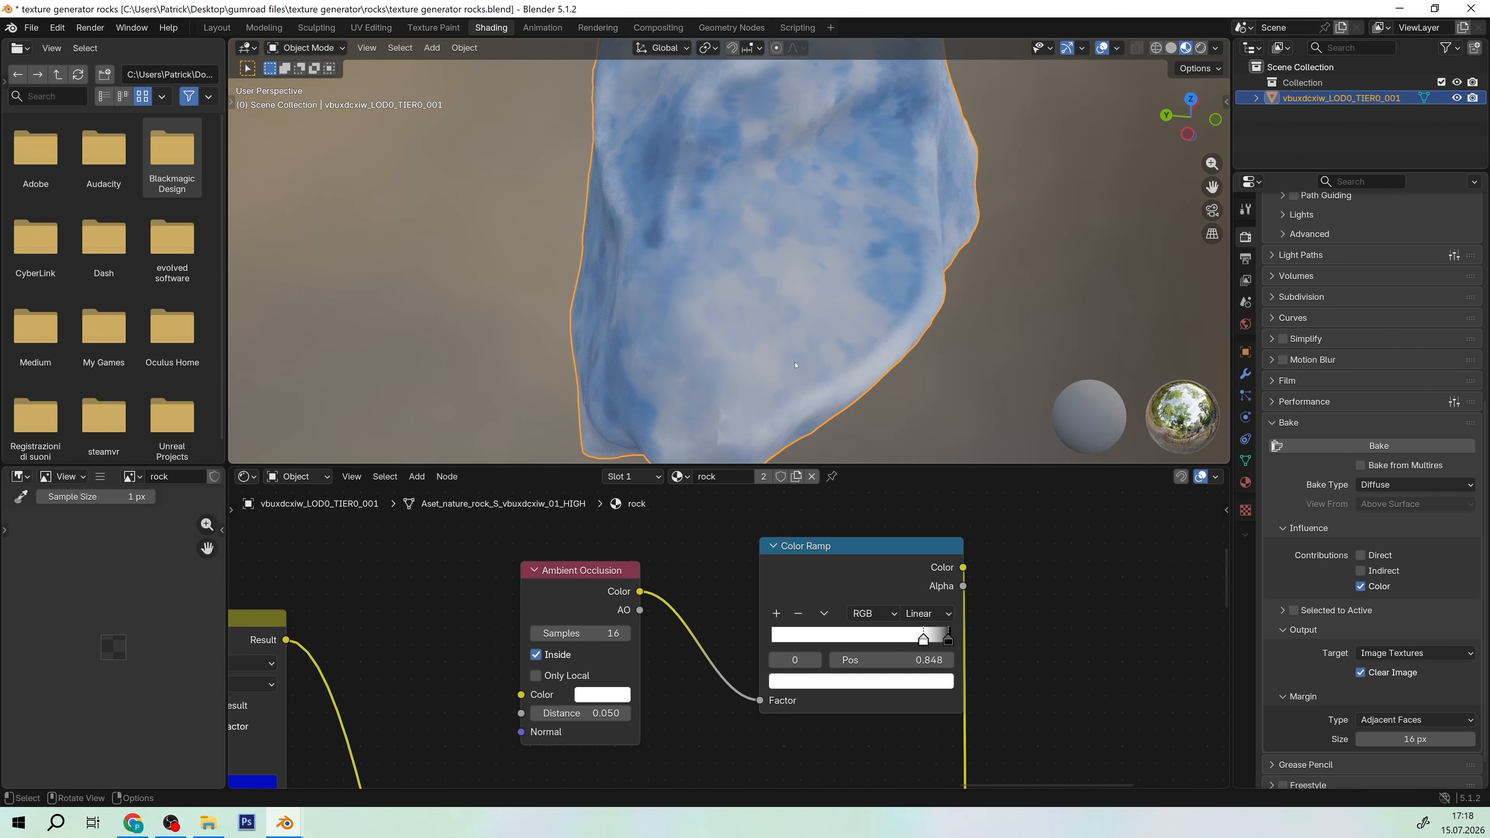
pyautogui.moveTo(762, 306); pyautogui.dragTo(747, 318, button='middle')
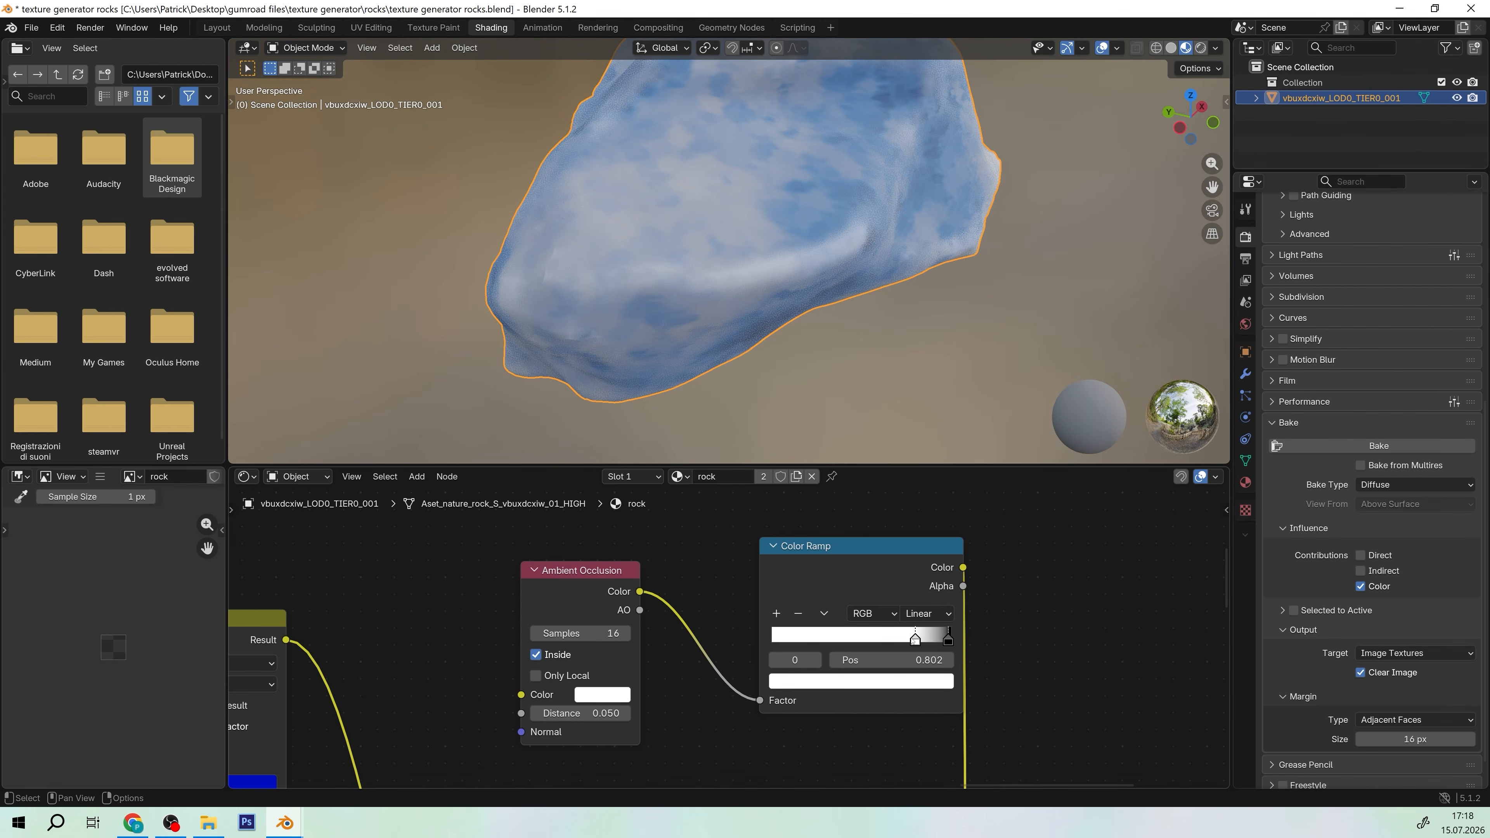
pyautogui.scroll(-5, 711, 248)
pyautogui.moveTo(710, 249); pyautogui.dragTo(563, 285, button='middle')
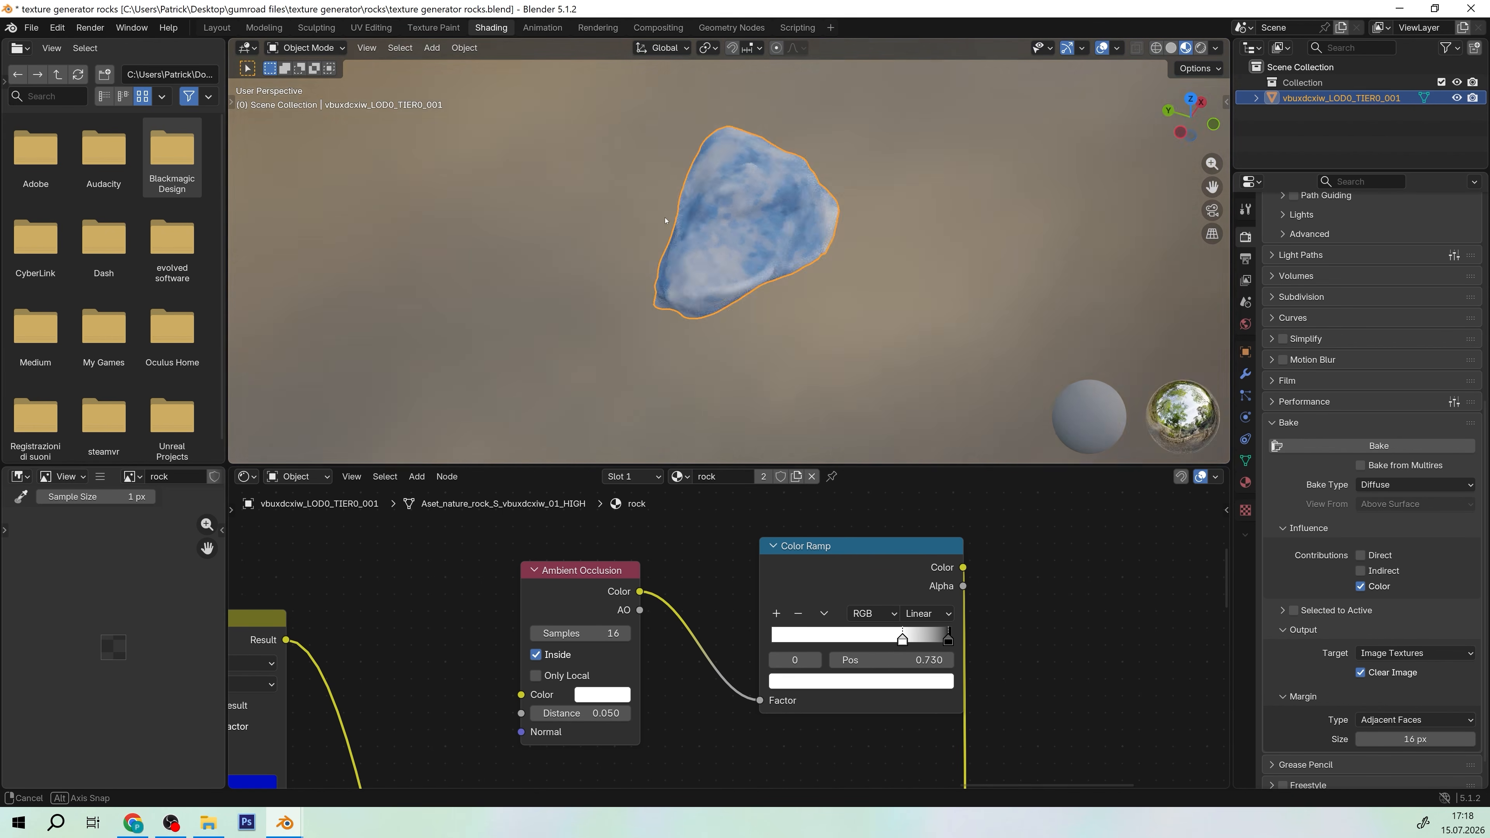
# Delete the image texture node holding the rock image and add a new Image Texture node above the Principled BSDF
pyautogui.scroll(-3, 563, 285)
pyautogui.scroll(-2, 823, 592)
pyautogui.scroll(-3, 823, 592)
pyautogui.moveTo(823, 592); pyautogui.dragTo(585, 698, button='middle')
pyautogui.scroll(3, 716, 613)
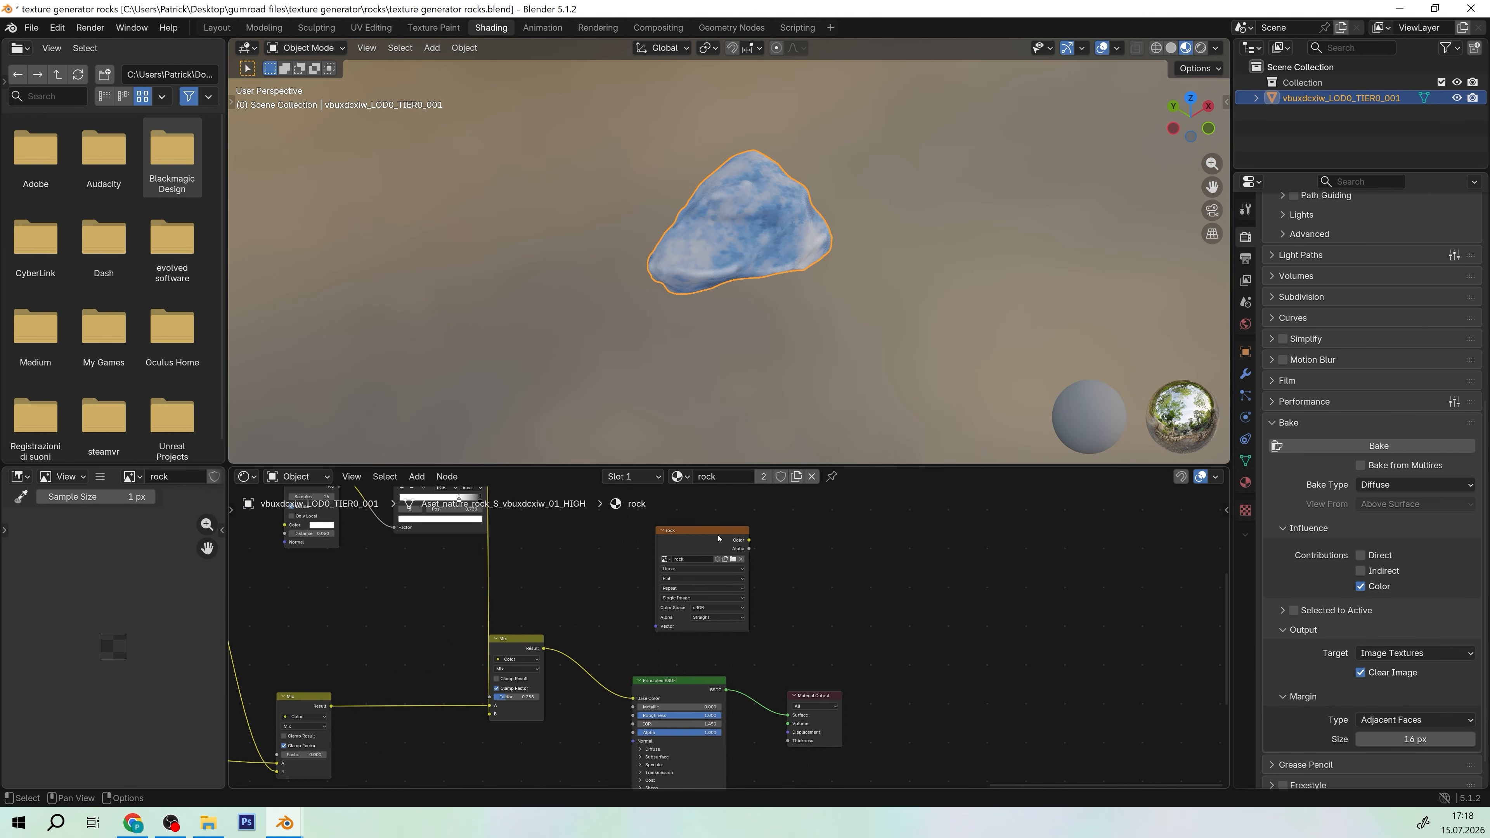
pyautogui.press('Delete')
pyautogui.rightClick(640, 532)
pyautogui.moveTo(640, 532)
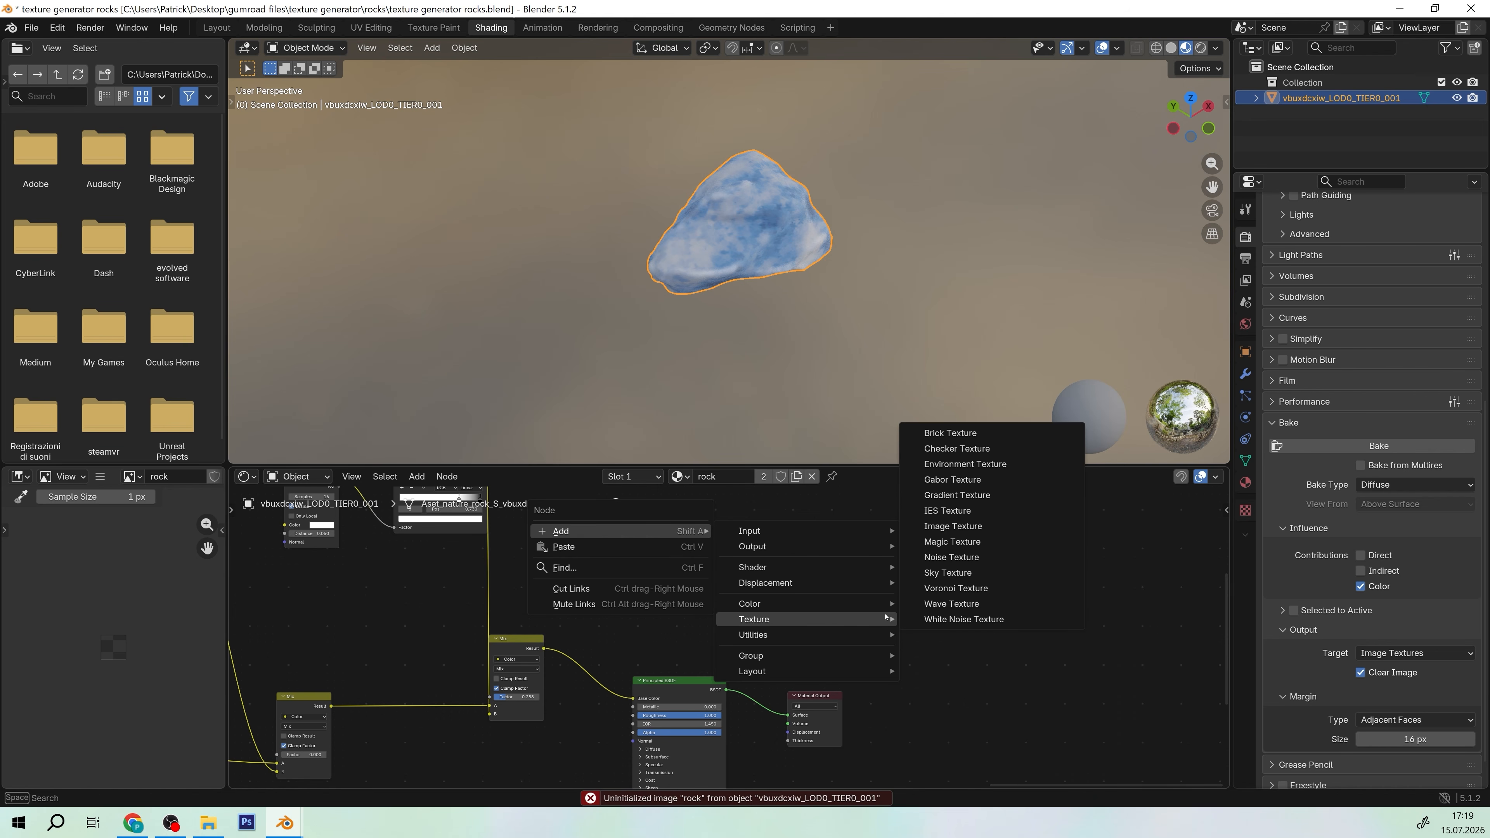
pyautogui.click(952, 526)
pyautogui.click(716, 586)
# Create a new 2048 by 2048 px image named rockok in the Image Texture node
pyautogui.click(716, 585)
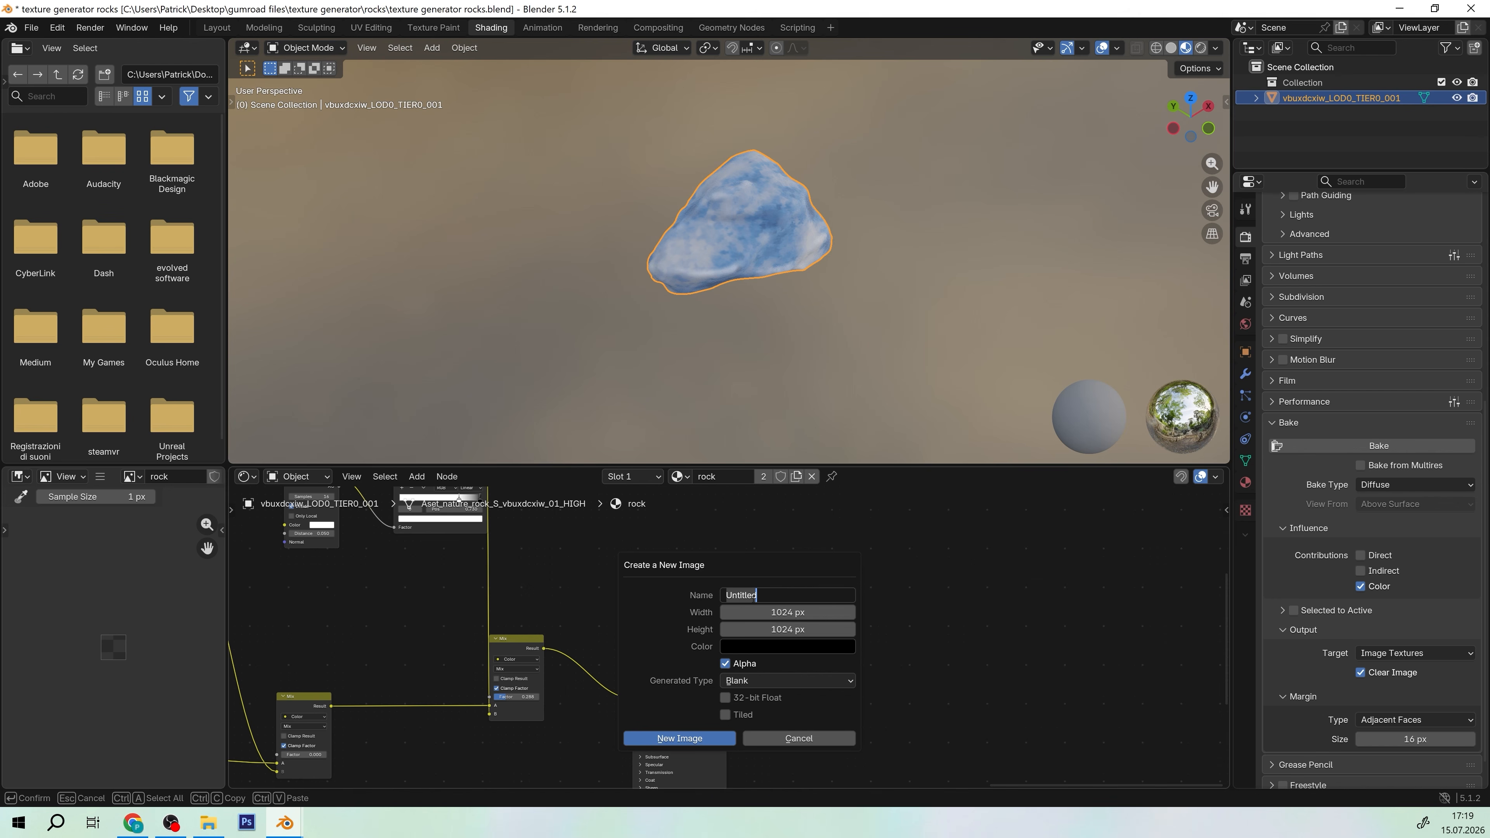
pyautogui.write('rockok')
pyautogui.click(779, 614)
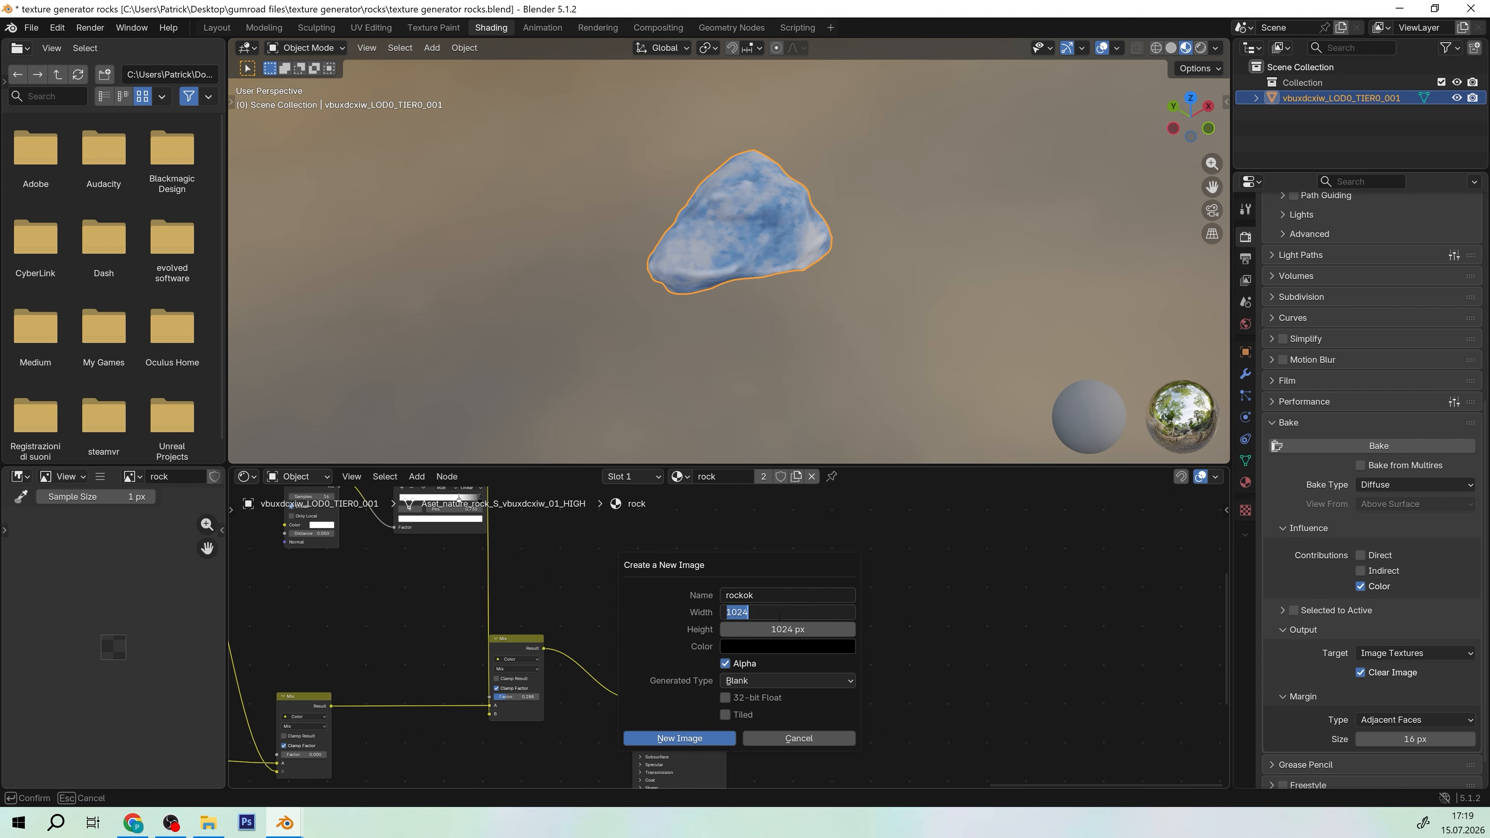
pyautogui.click(787, 636)
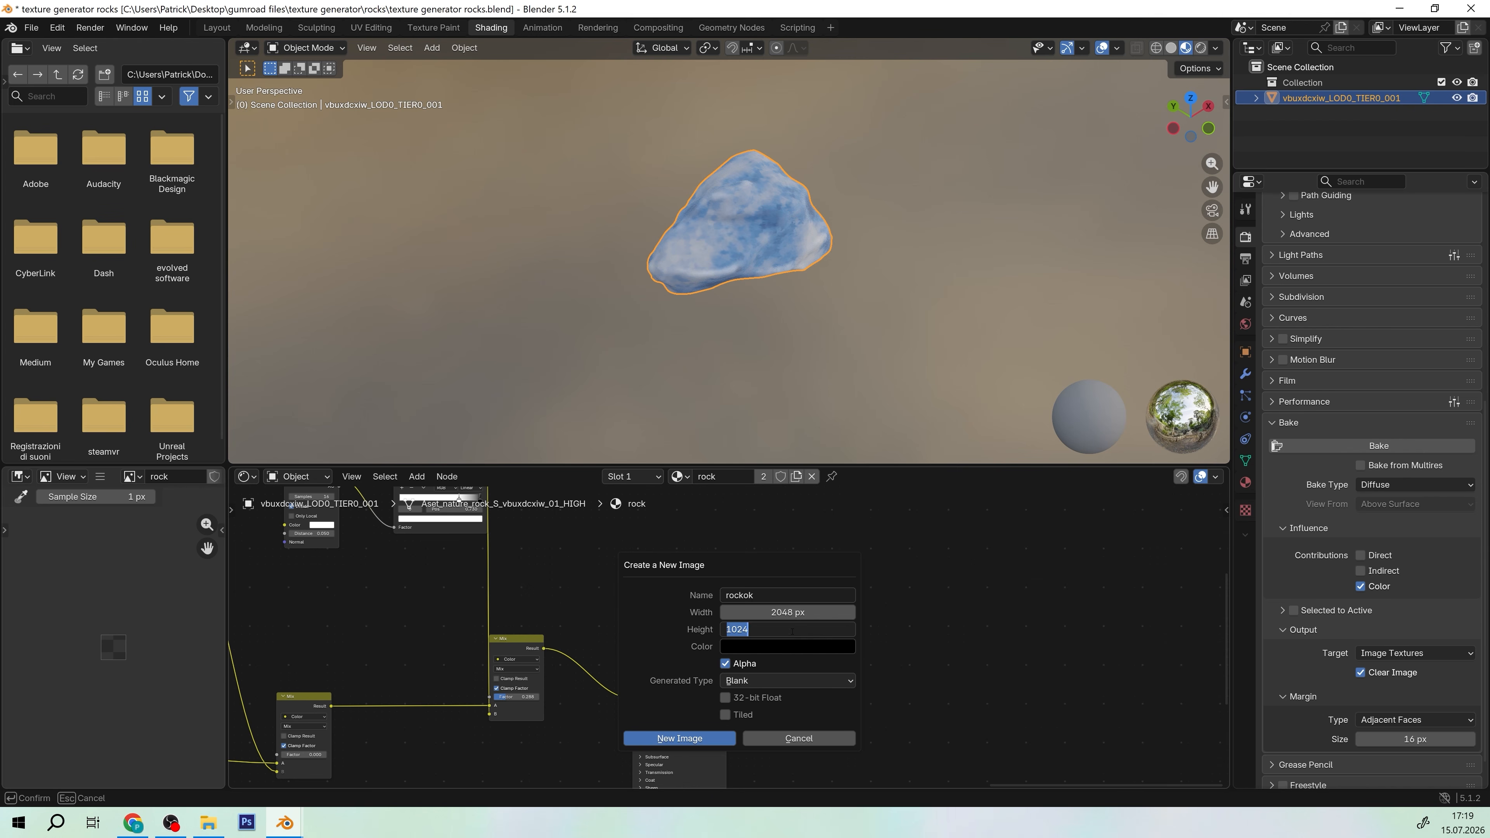
pyautogui.click(717, 741)
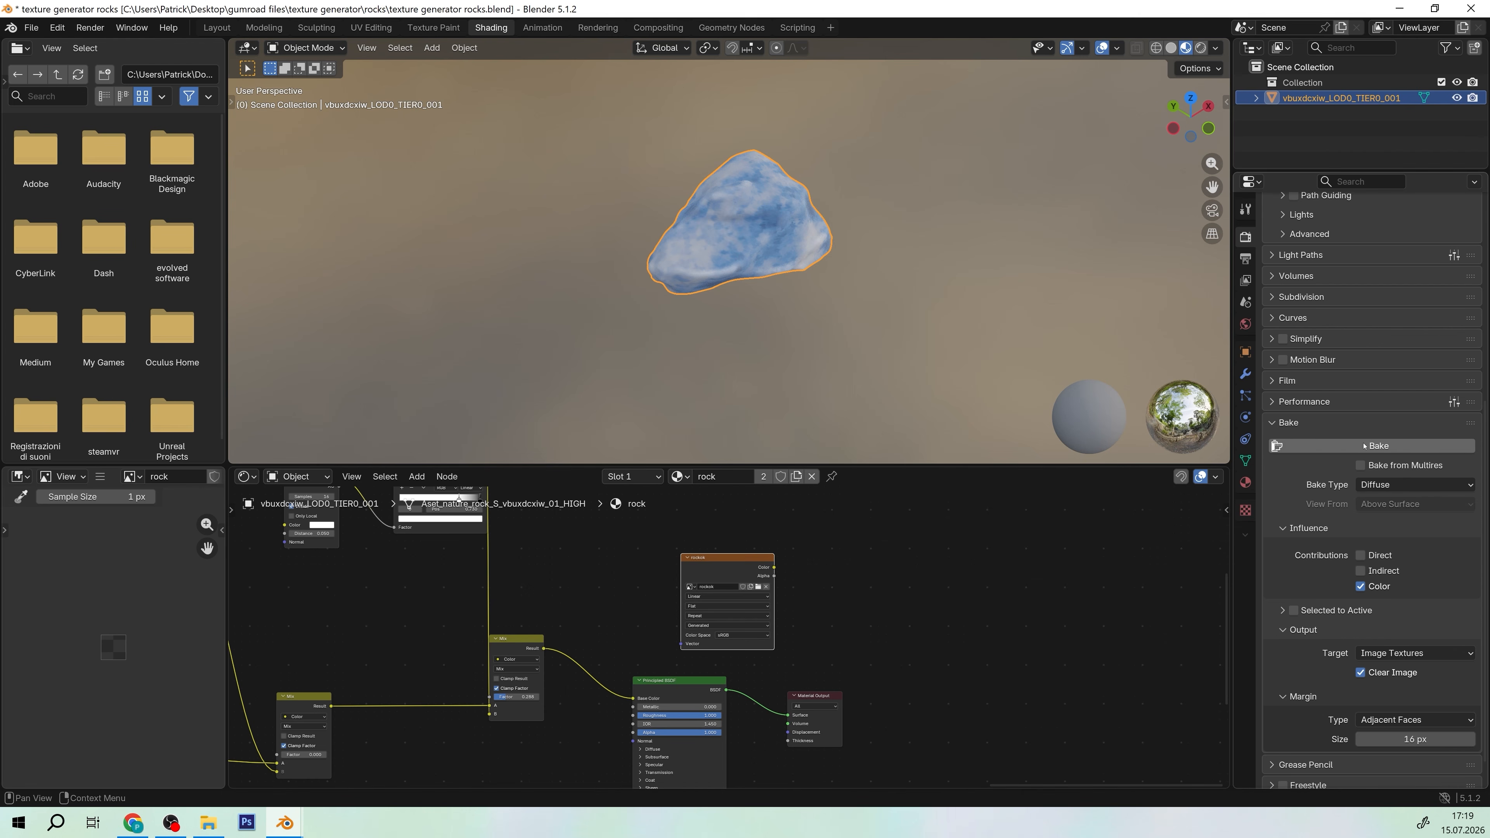
# Bake the diffuse colour into the rockok image and save it as rockok.png in the rocks folder
pyautogui.click(1378, 446)
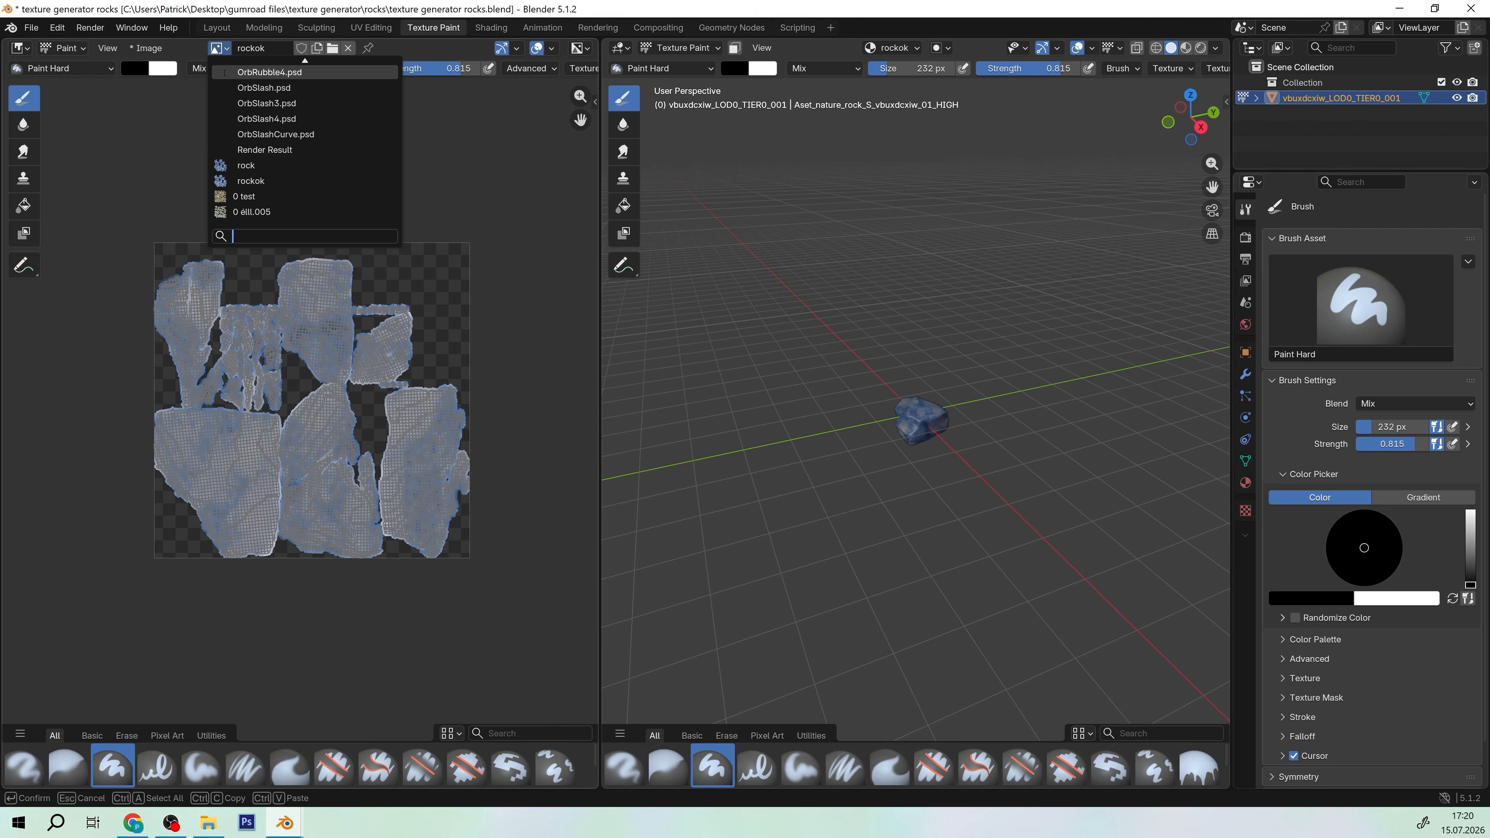
pyautogui.hotkey('shift', 'alt', 's')
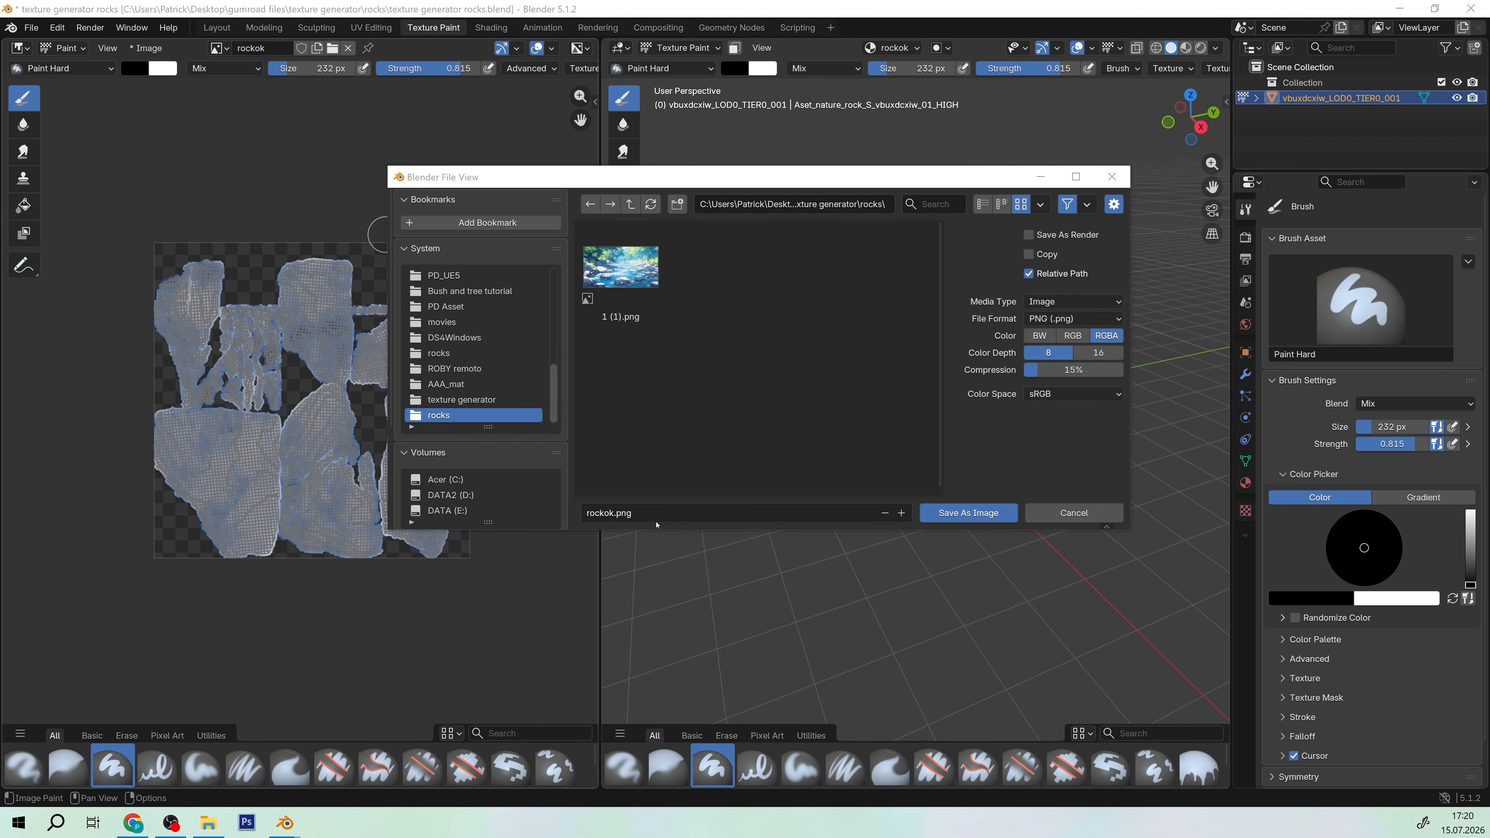
pyautogui.click(950, 513)
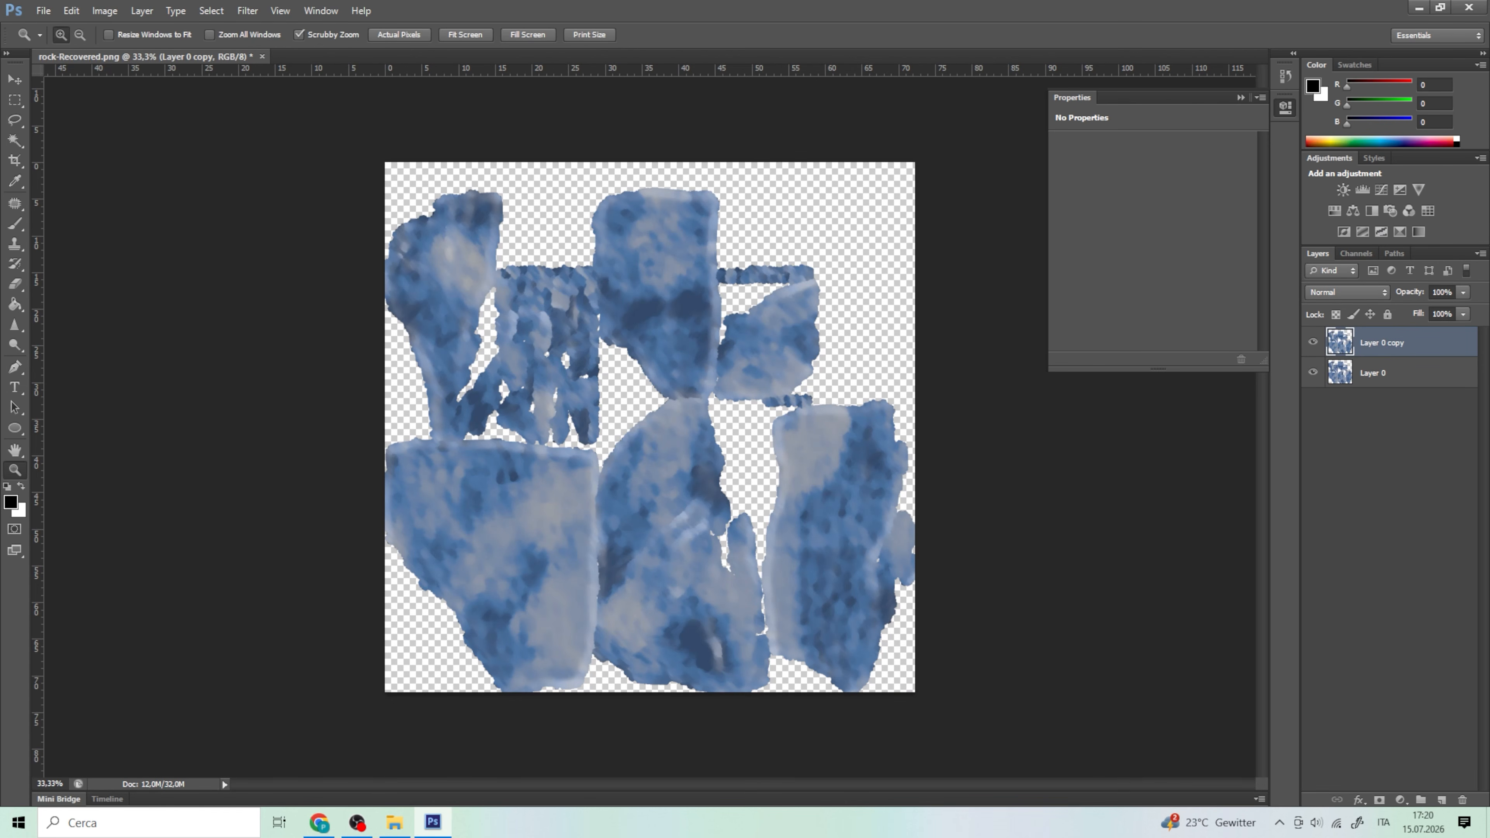
# Open rockok.png in Photoshop and inspect the baked rock texture up close
pyautogui.moveTo(246, 1); pyautogui.dragTo(313, 59)
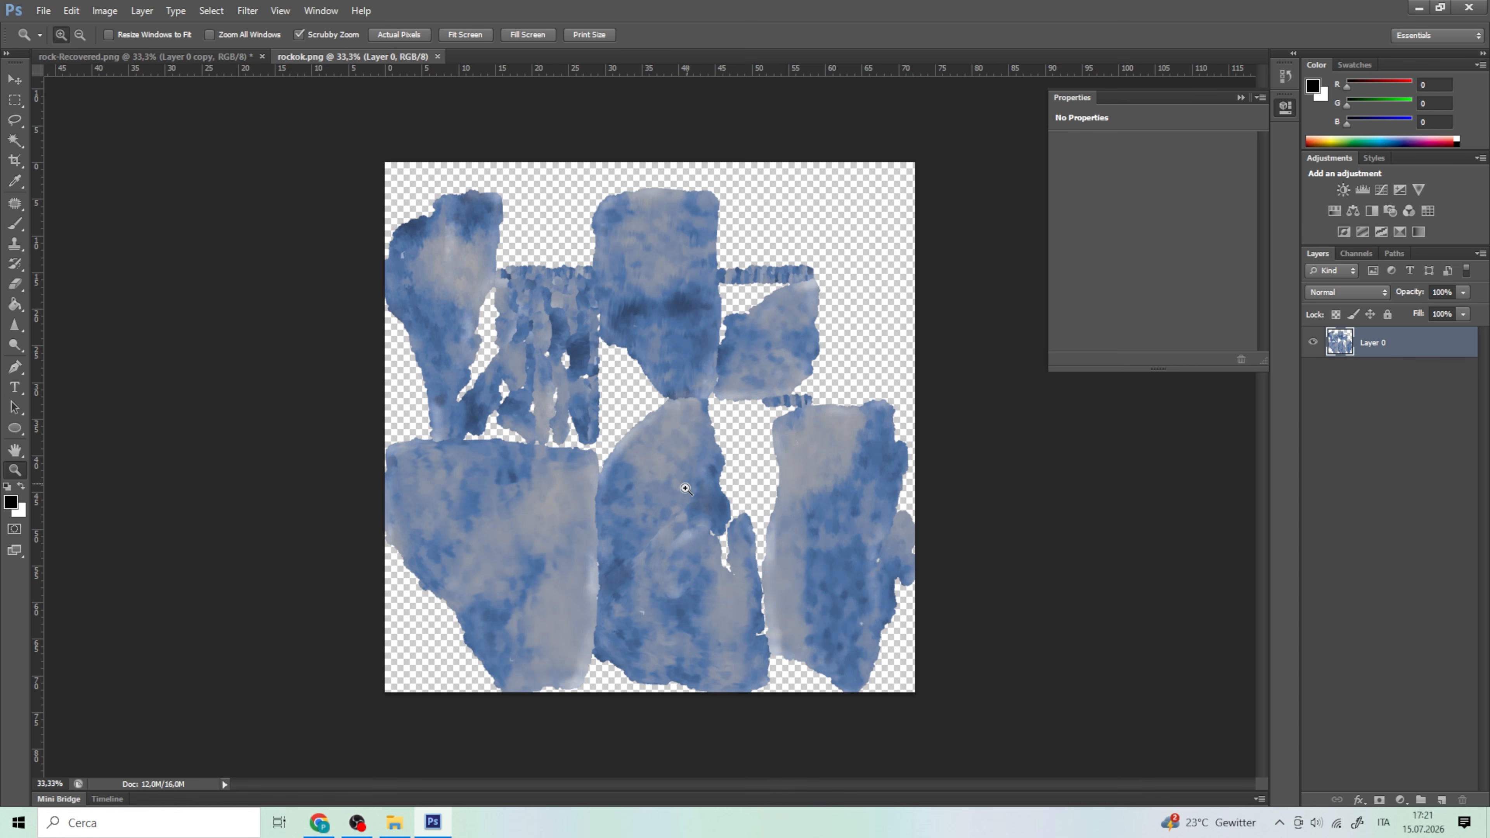
pyautogui.click(685, 547)
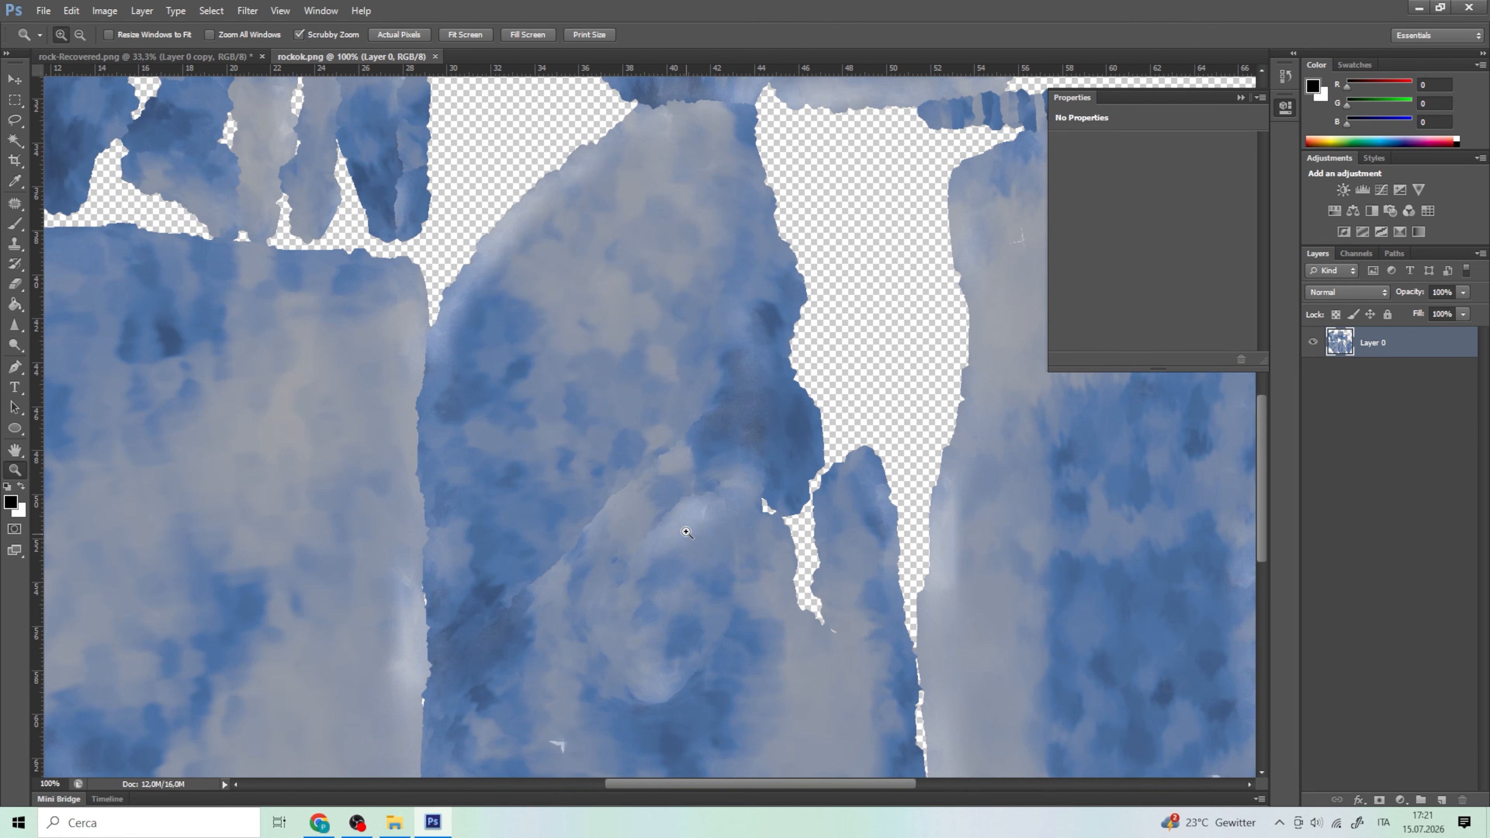
pyautogui.hotkey('ctrl', '-')
pyautogui.hotkey('ctrl', '-')
pyautogui.hotkey('ctrl', '-')
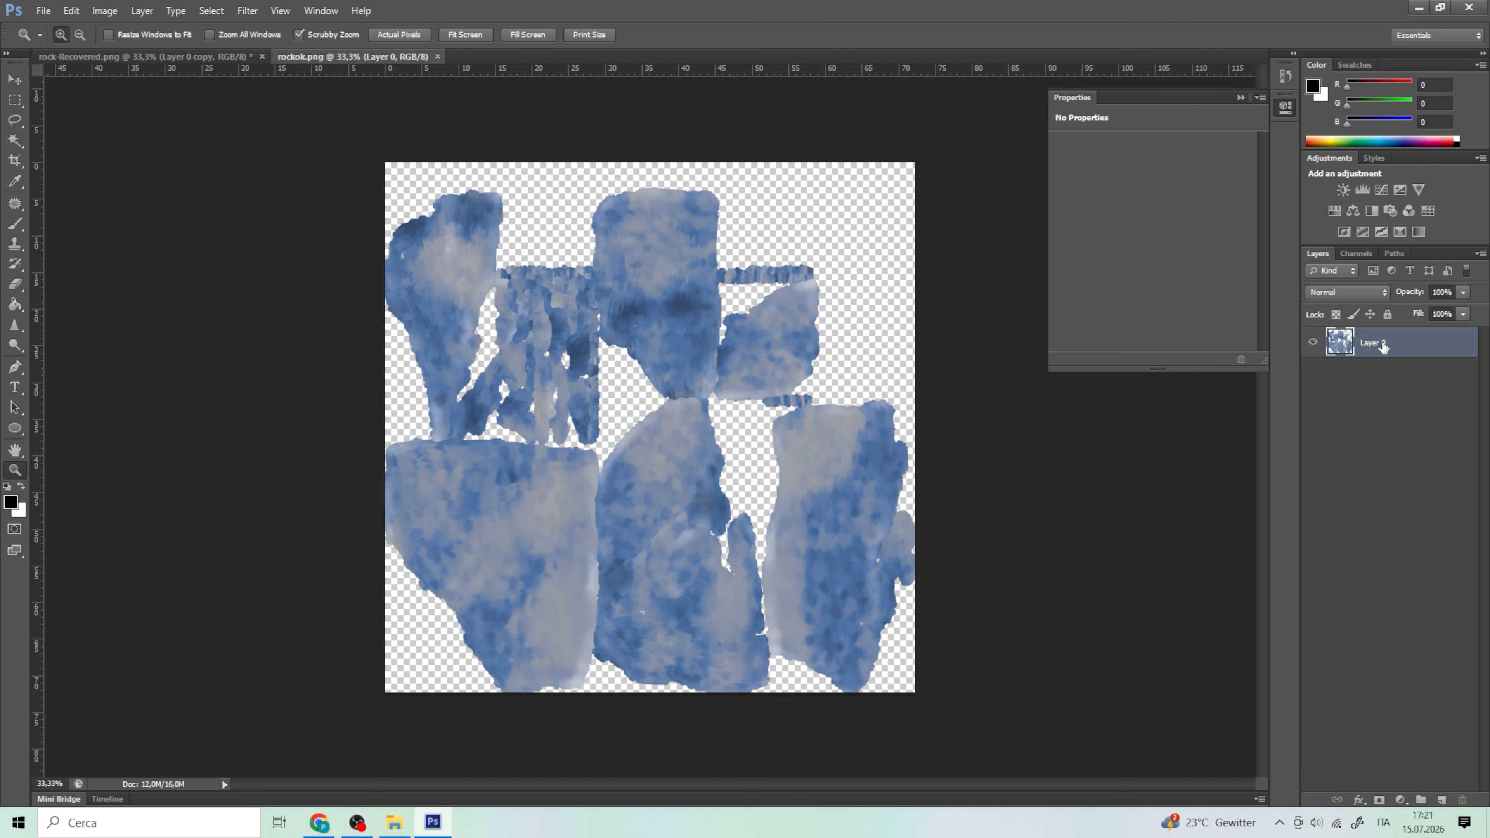
# Open the Filter Gallery on Layer 0 with the previously used Palette Knife and Angled Strokes stack
pyautogui.click(321, 10)
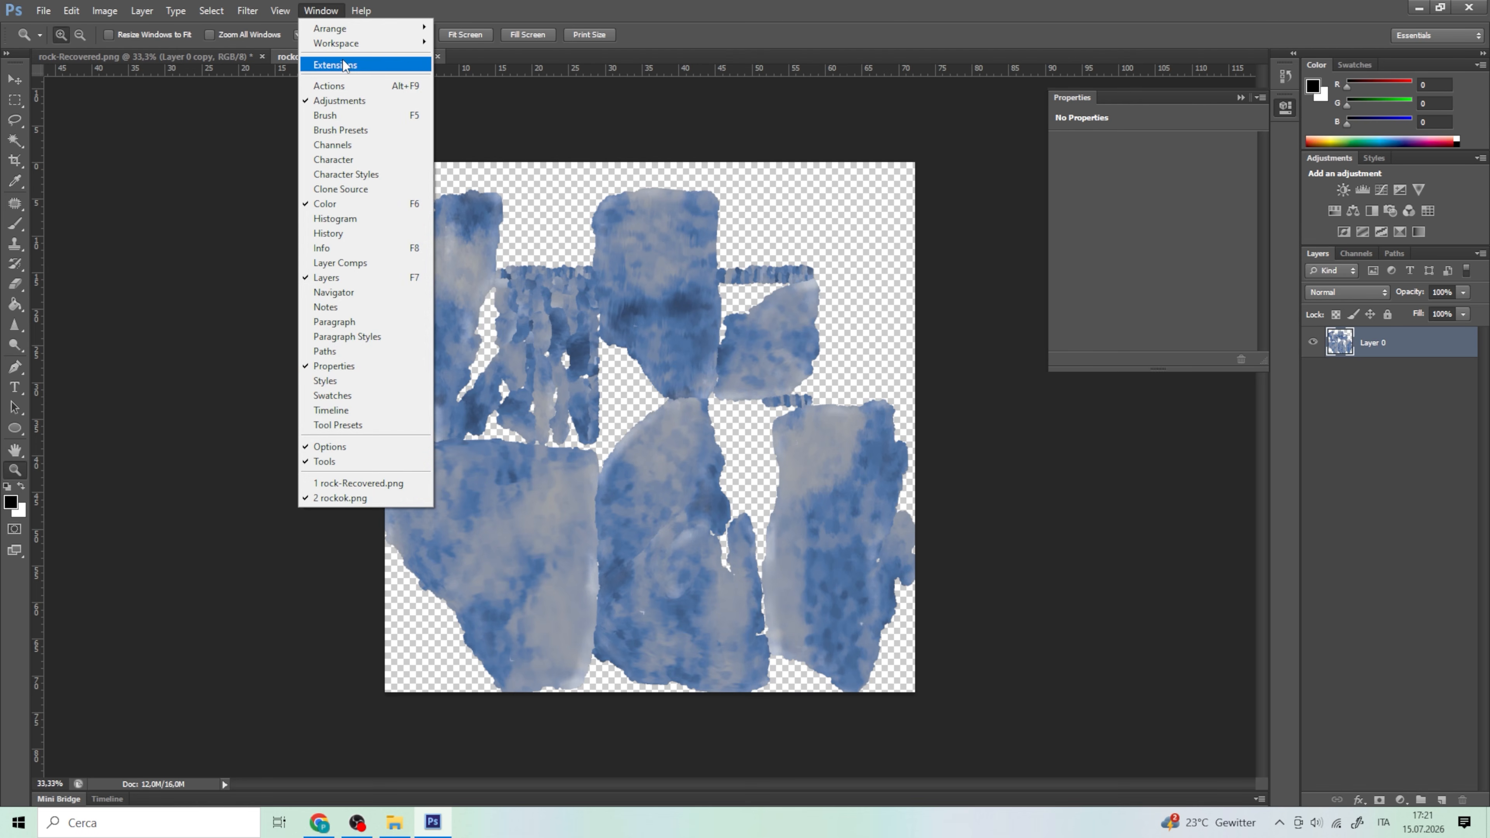
pyautogui.press('Escape')
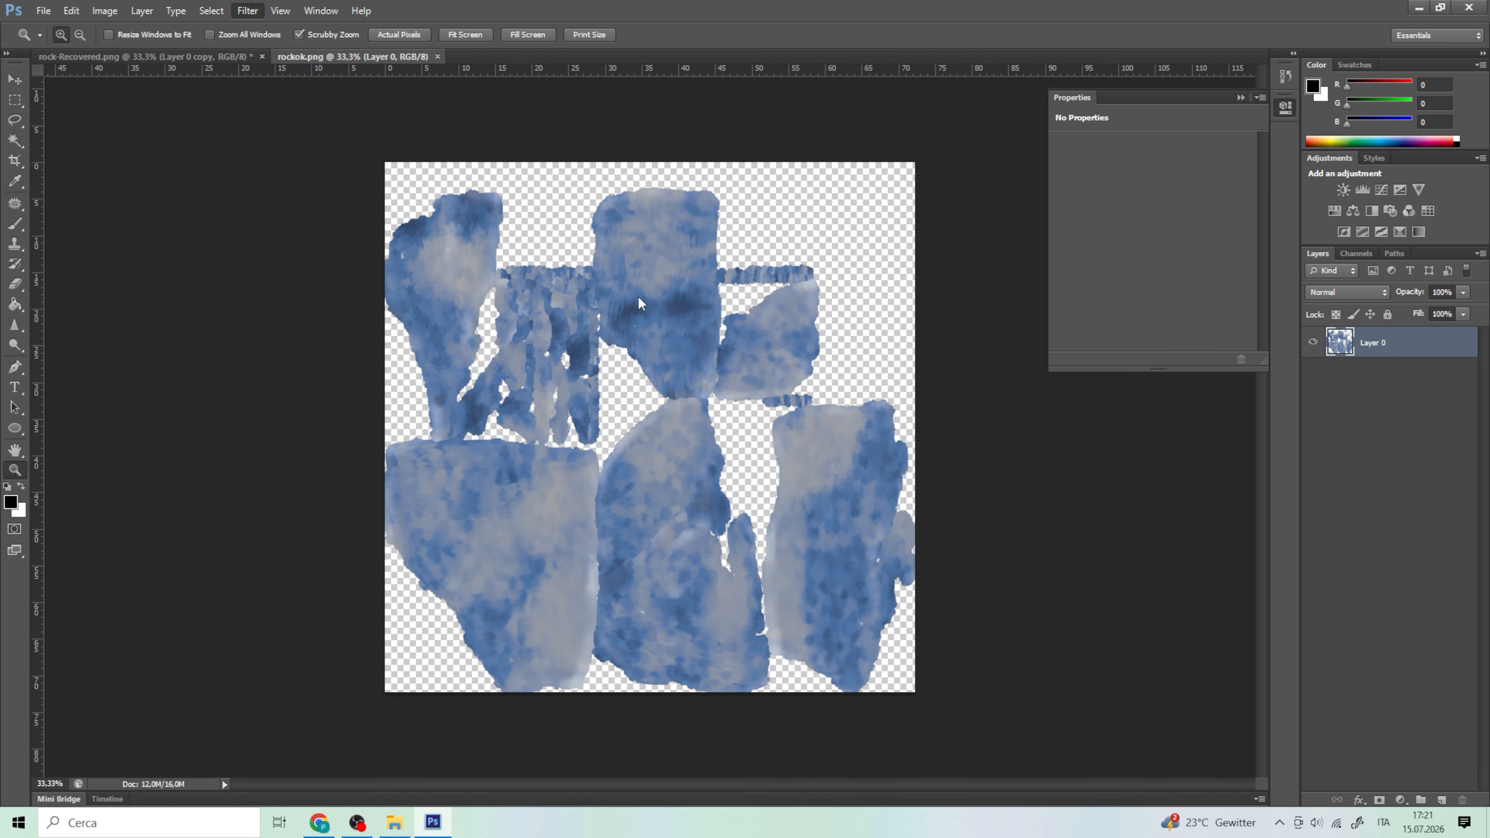
pyautogui.hotkey('ctrl', 'alt', 'f')
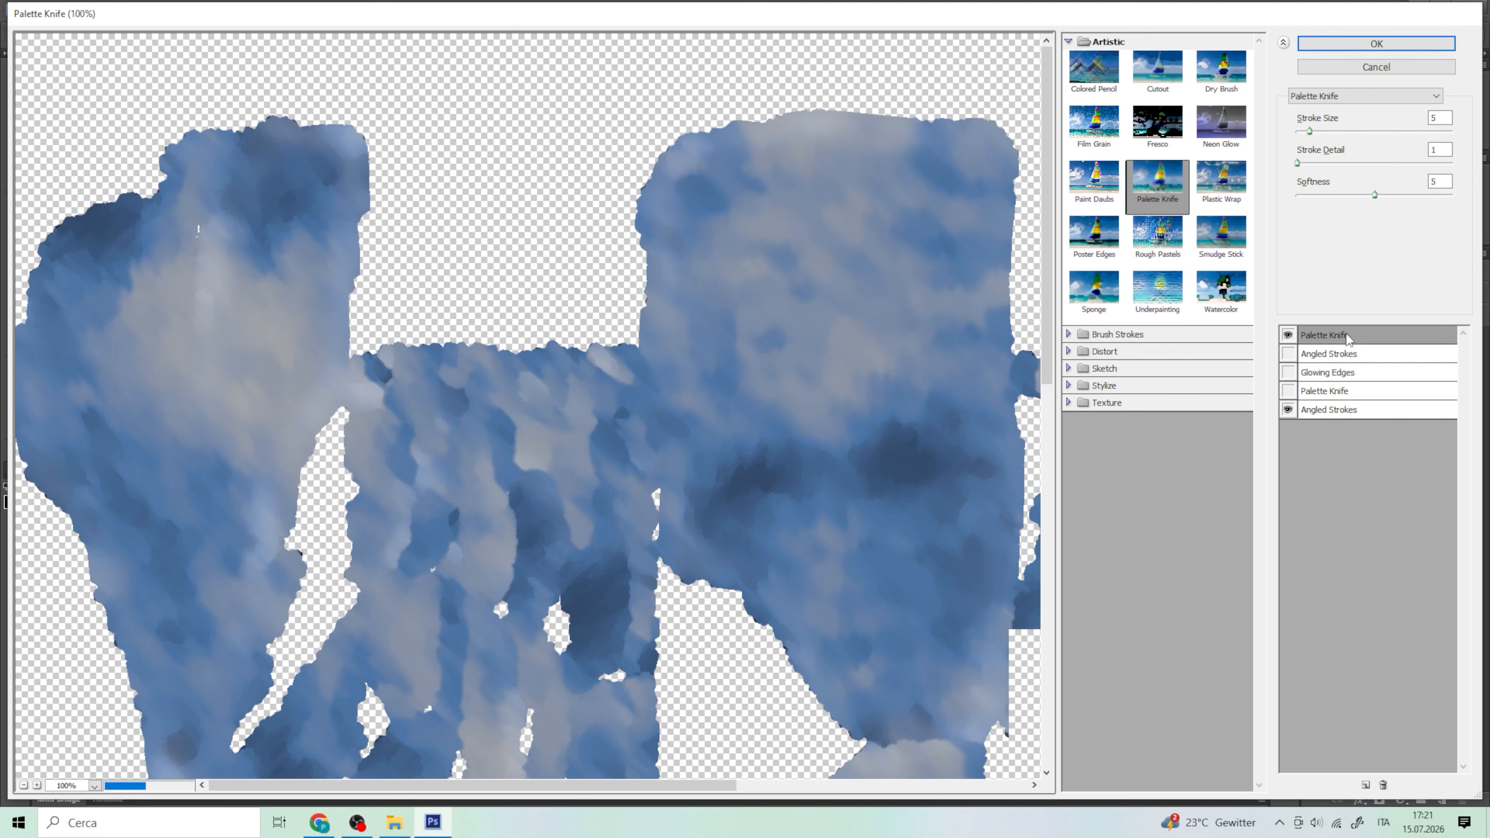
pyautogui.scroll(-2, 832, 341)
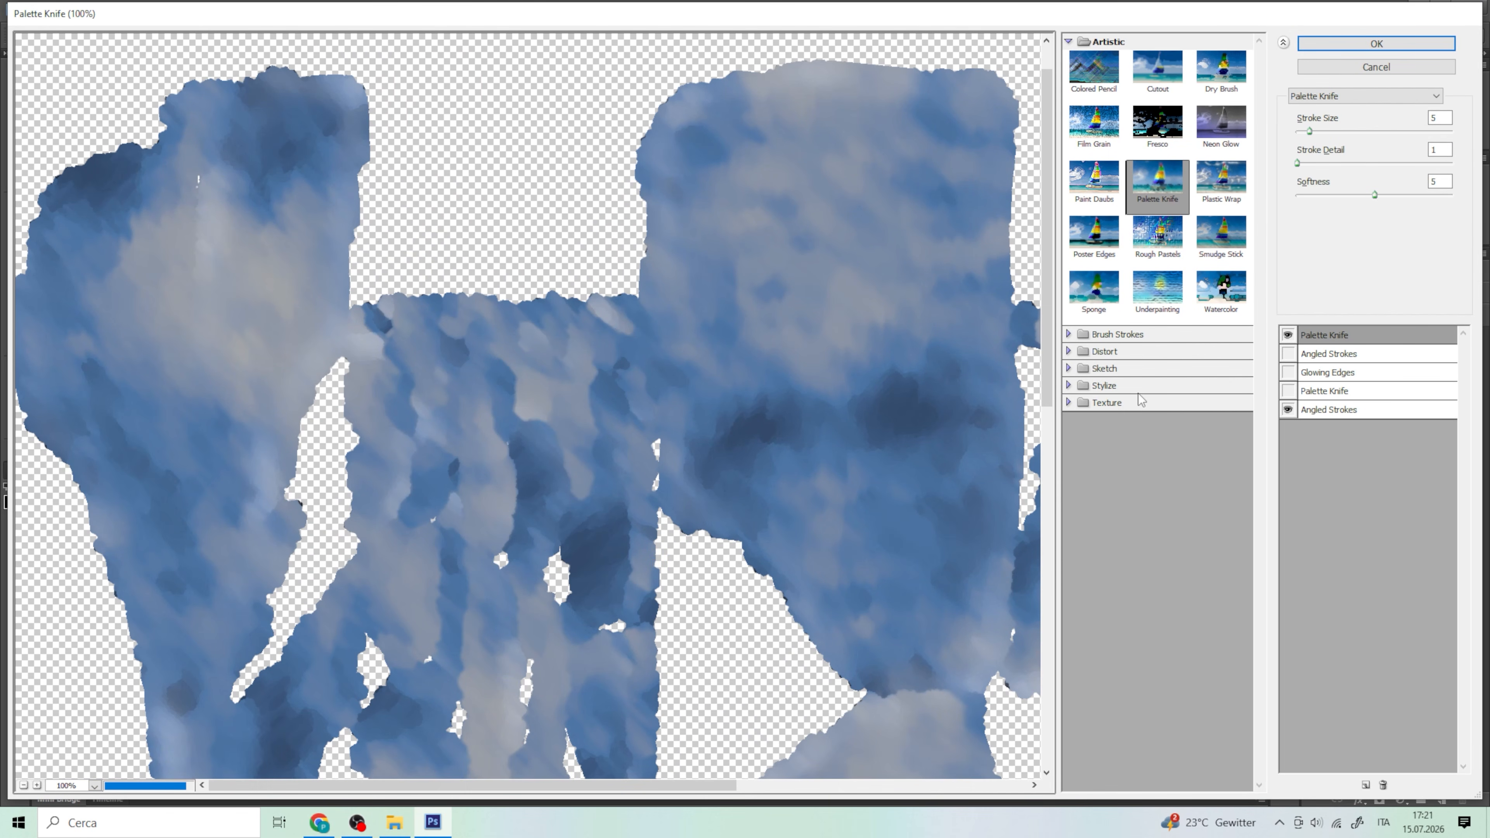
# Review the Angled Strokes and Palette Knife settings and apply both filters to the rock texture
pyautogui.click(1327, 410)
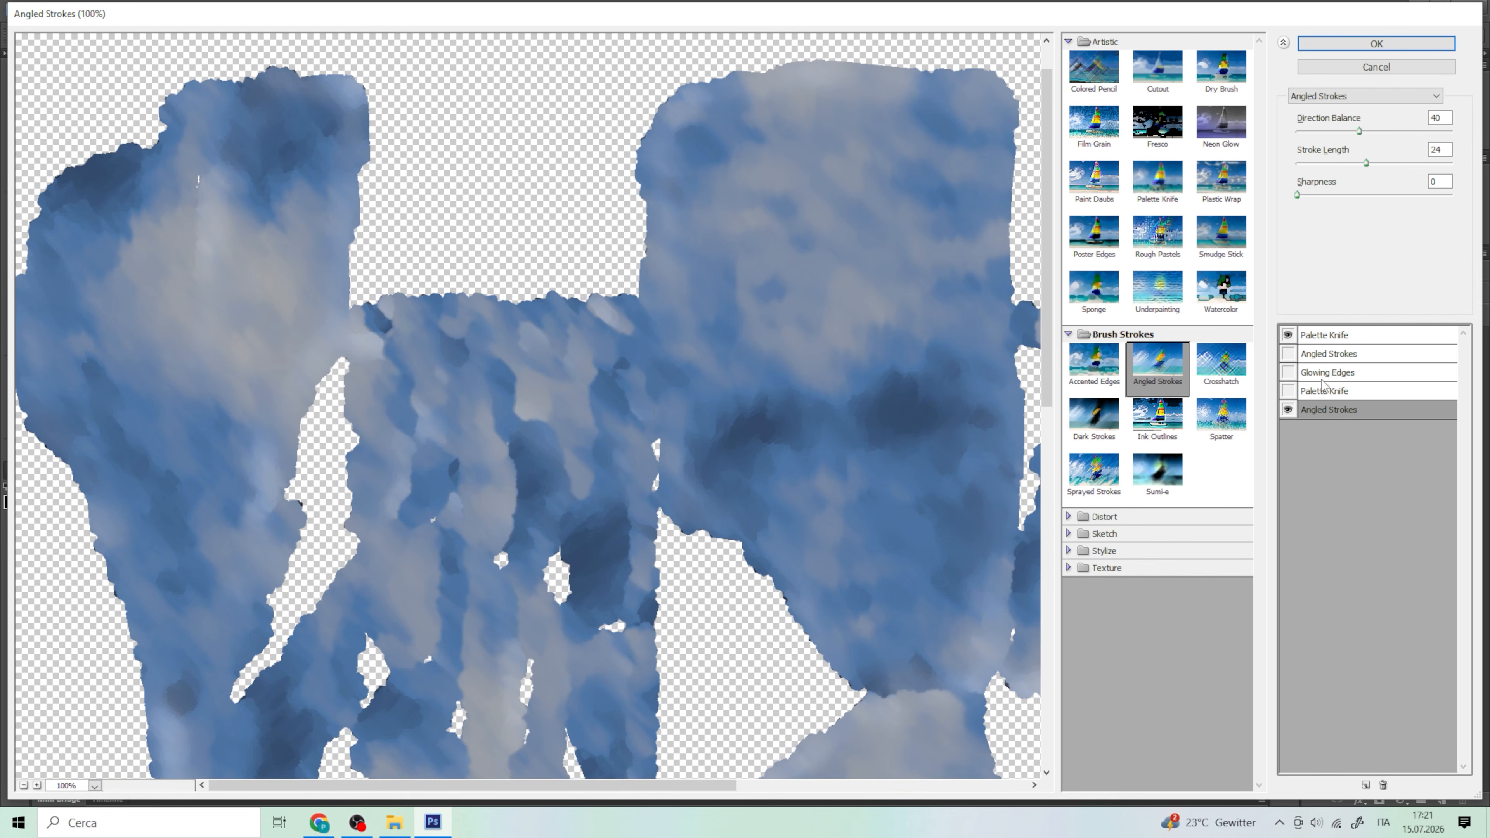
pyautogui.click(1328, 338)
pyautogui.click(1328, 411)
pyautogui.click(1322, 337)
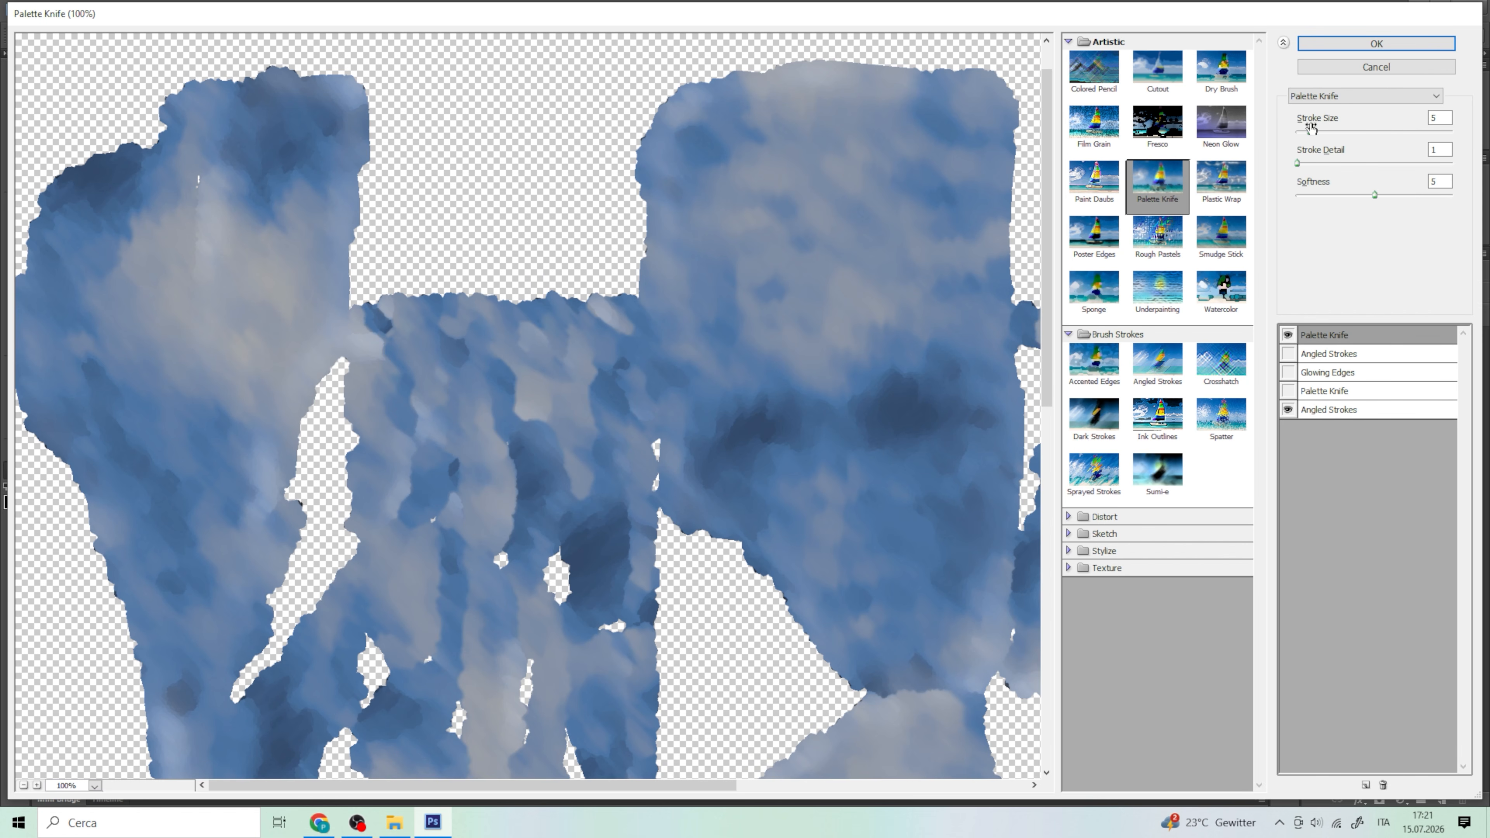
pyautogui.click(1326, 412)
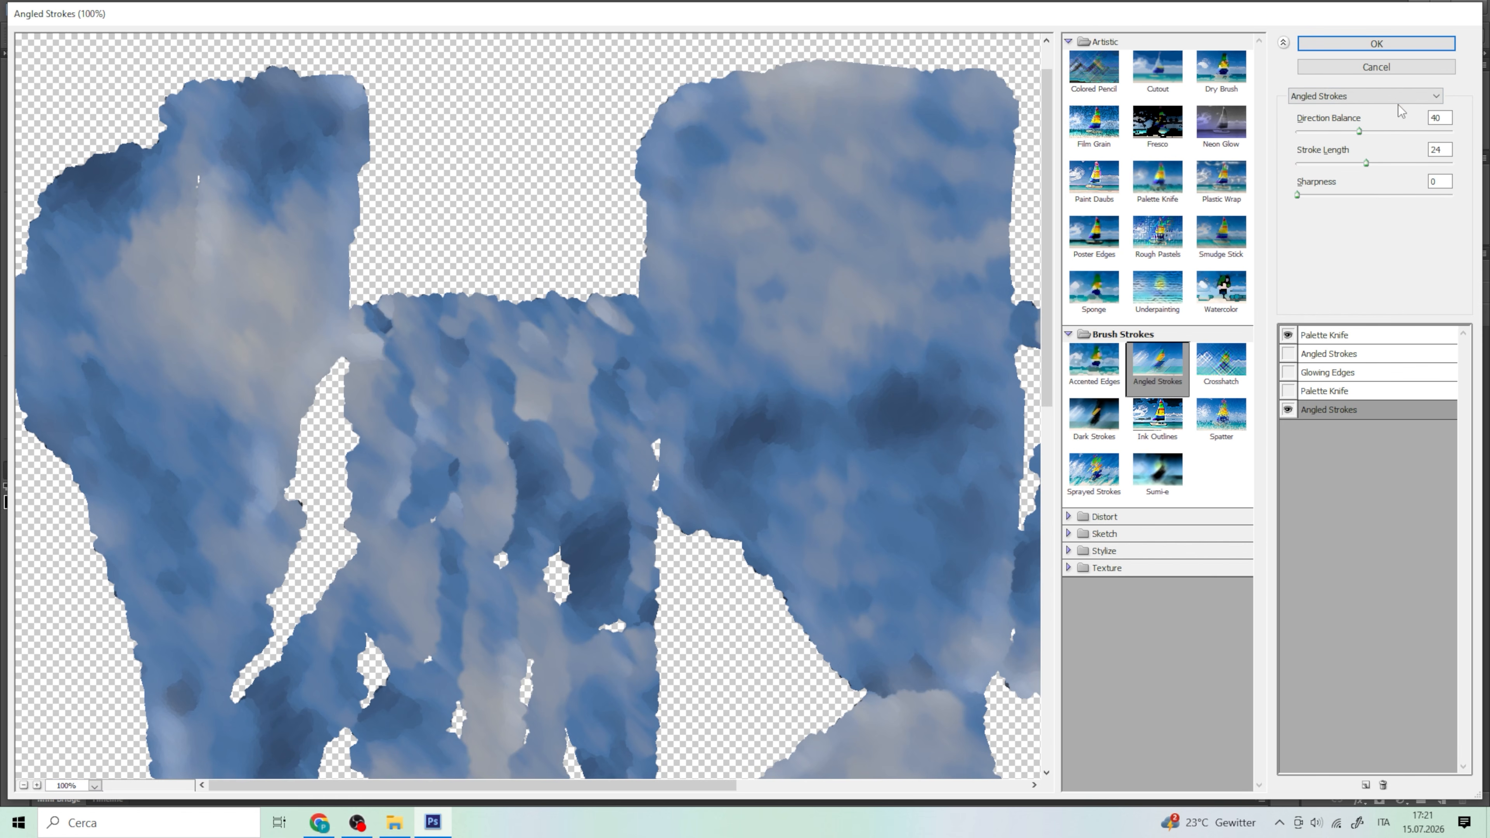
pyautogui.scroll(-5, 734, 412)
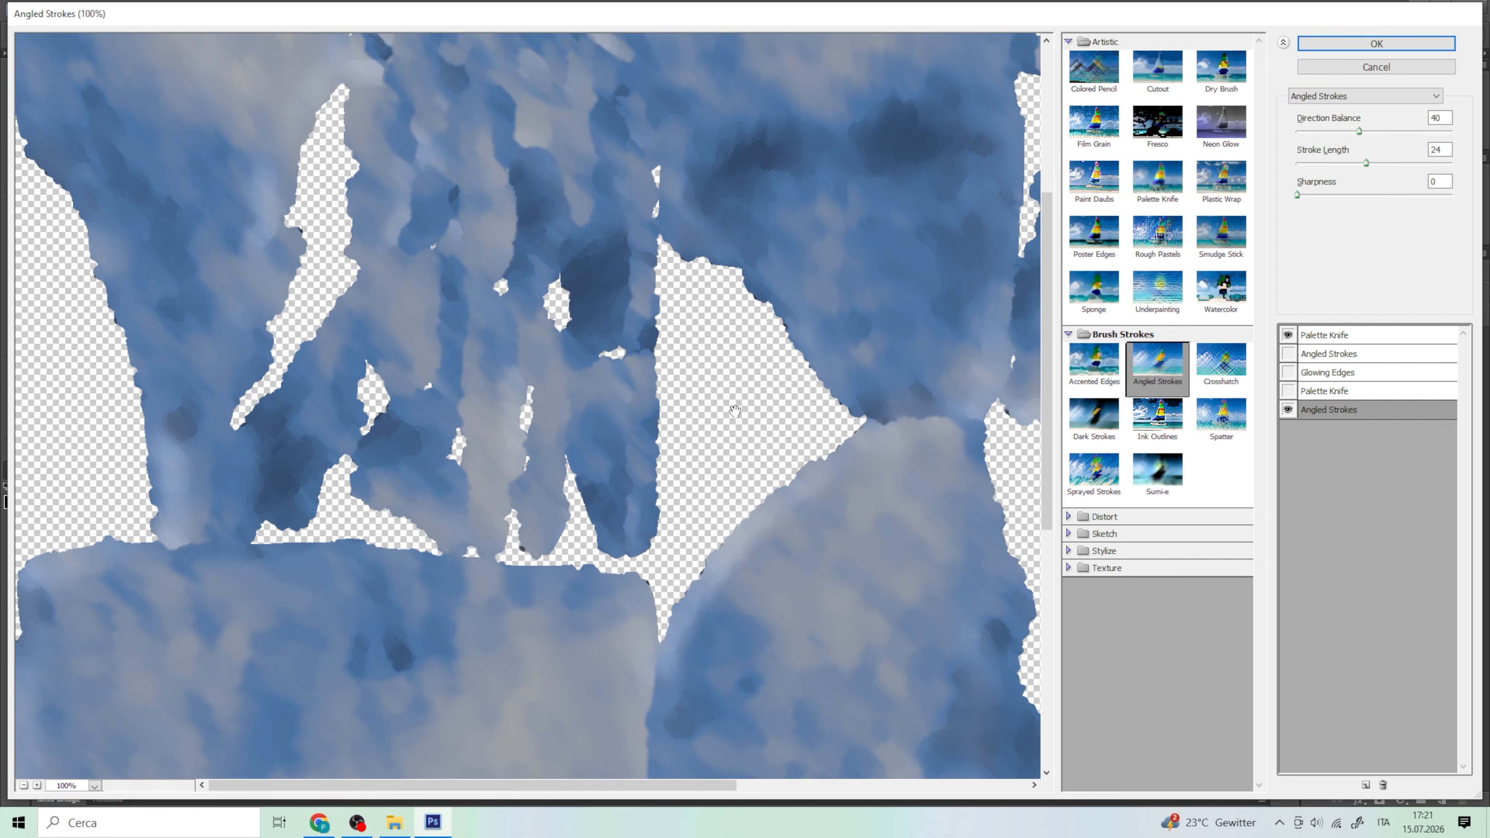
pyautogui.scroll(1, 735, 409)
pyautogui.click(1376, 43)
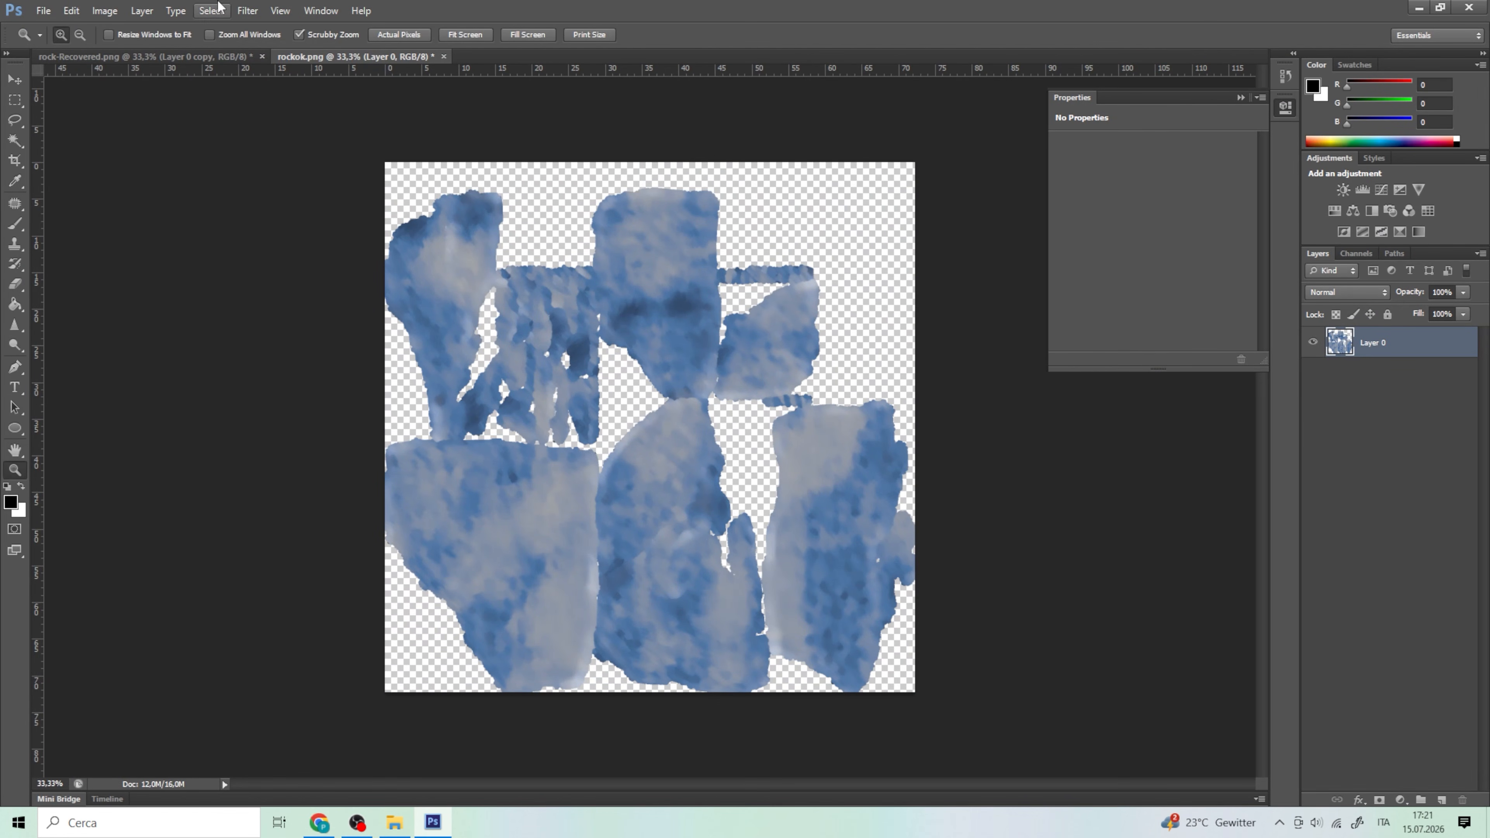
# Save the filtered rock texture as rockokps.png in the rocks folder
pyautogui.click(43, 11)
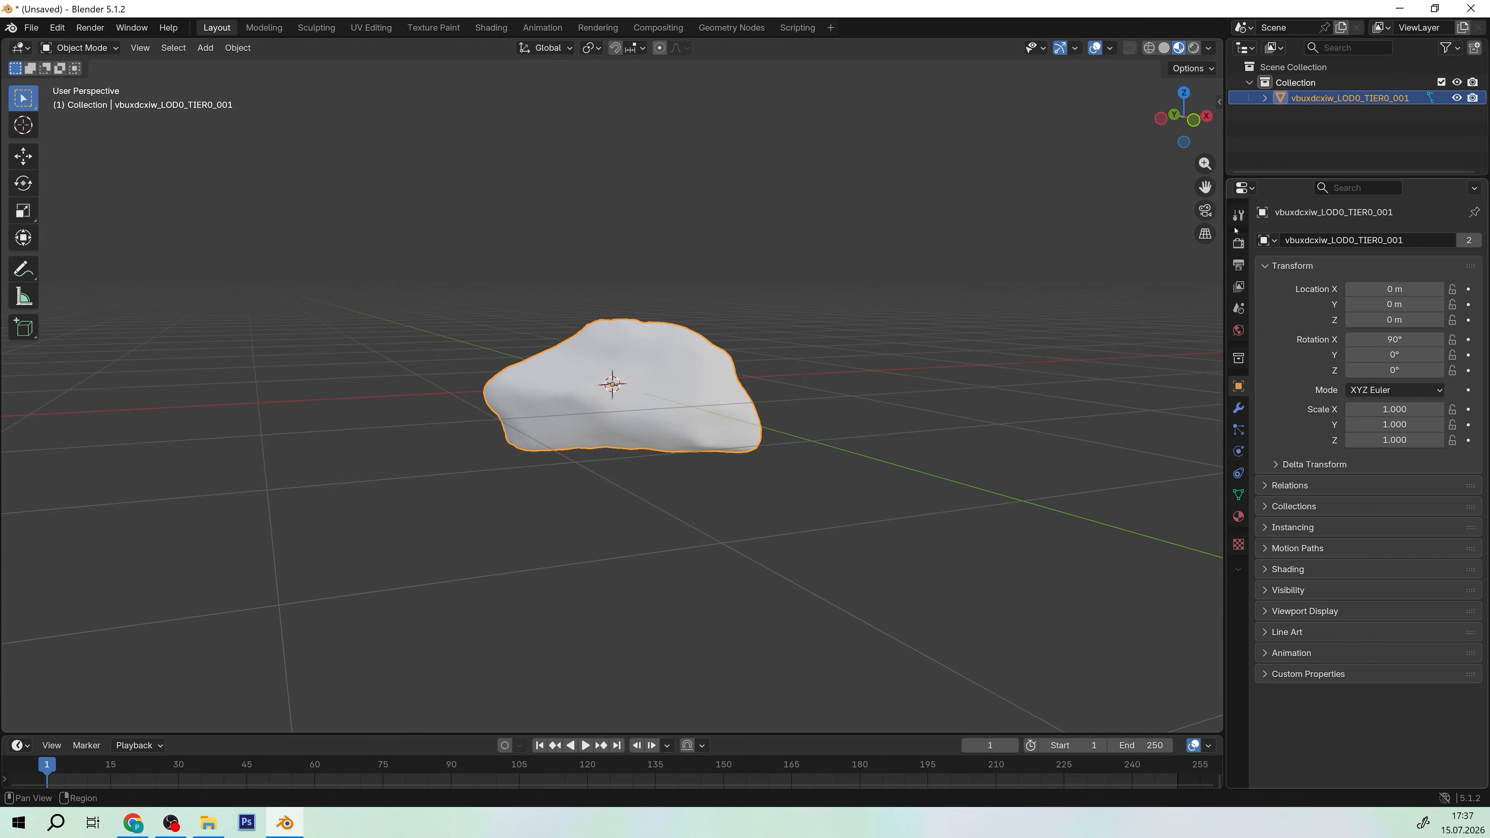
# In Blender, add a Paint System group to the rock using the Blank Canvas template and UVMap coordinates
pyautogui.click(1219, 102)
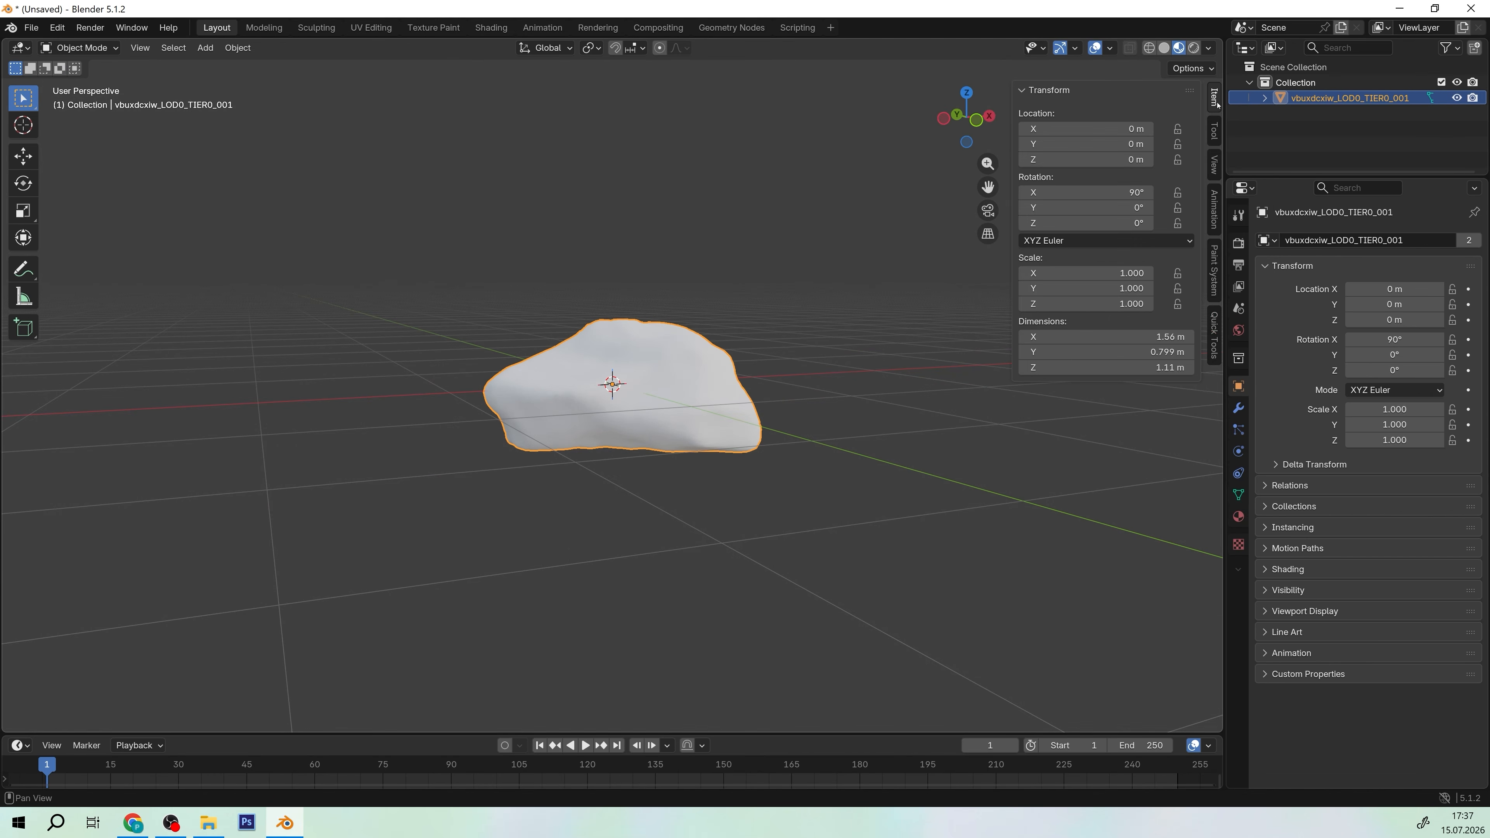
pyautogui.click(1212, 273)
pyautogui.click(1102, 125)
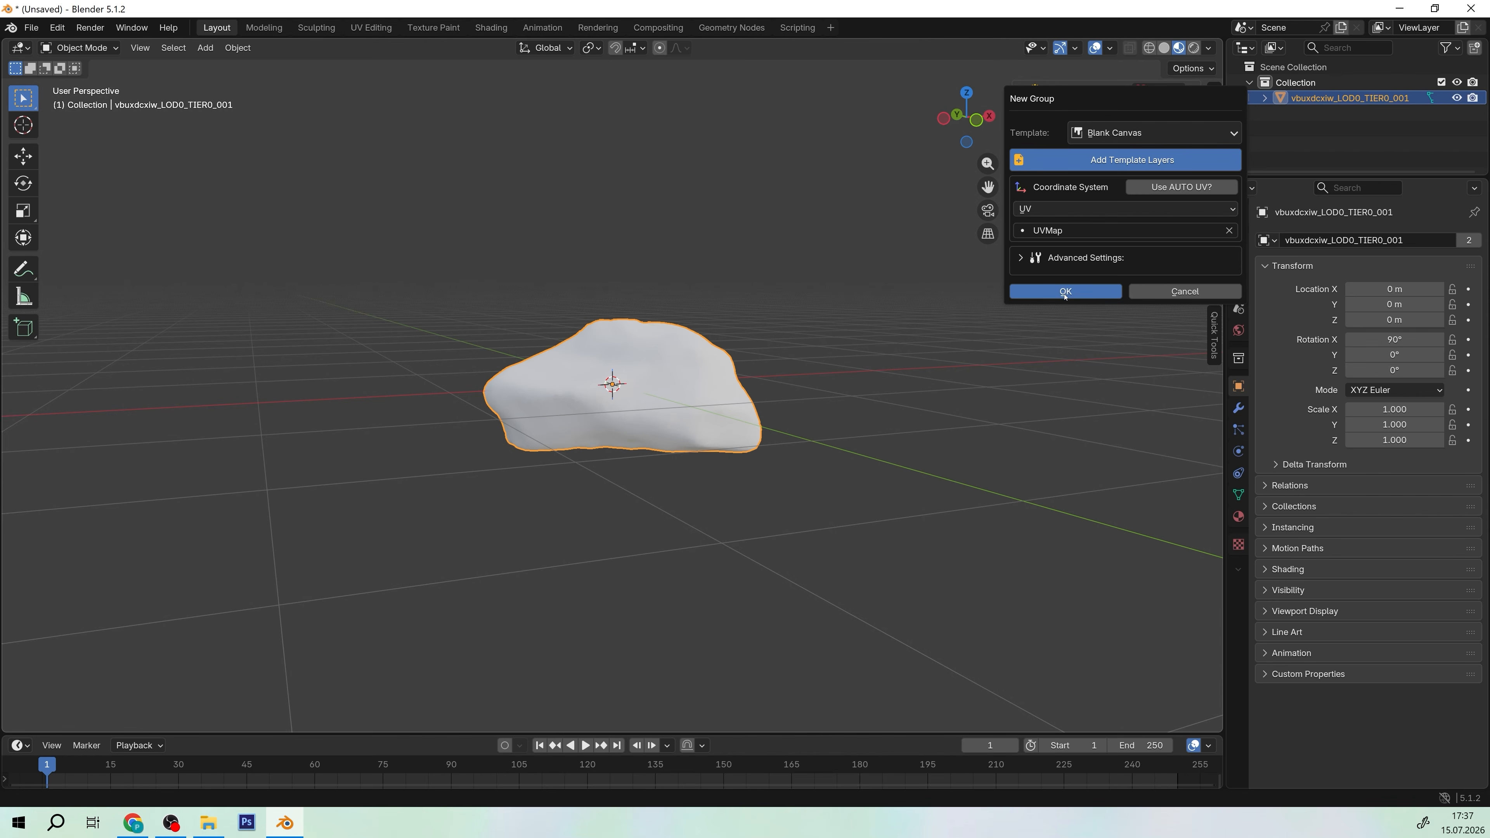
pyautogui.click(1085, 292)
# Delete the default Image and Solid Color layers from the new Paint System group
pyautogui.click(1132, 281)
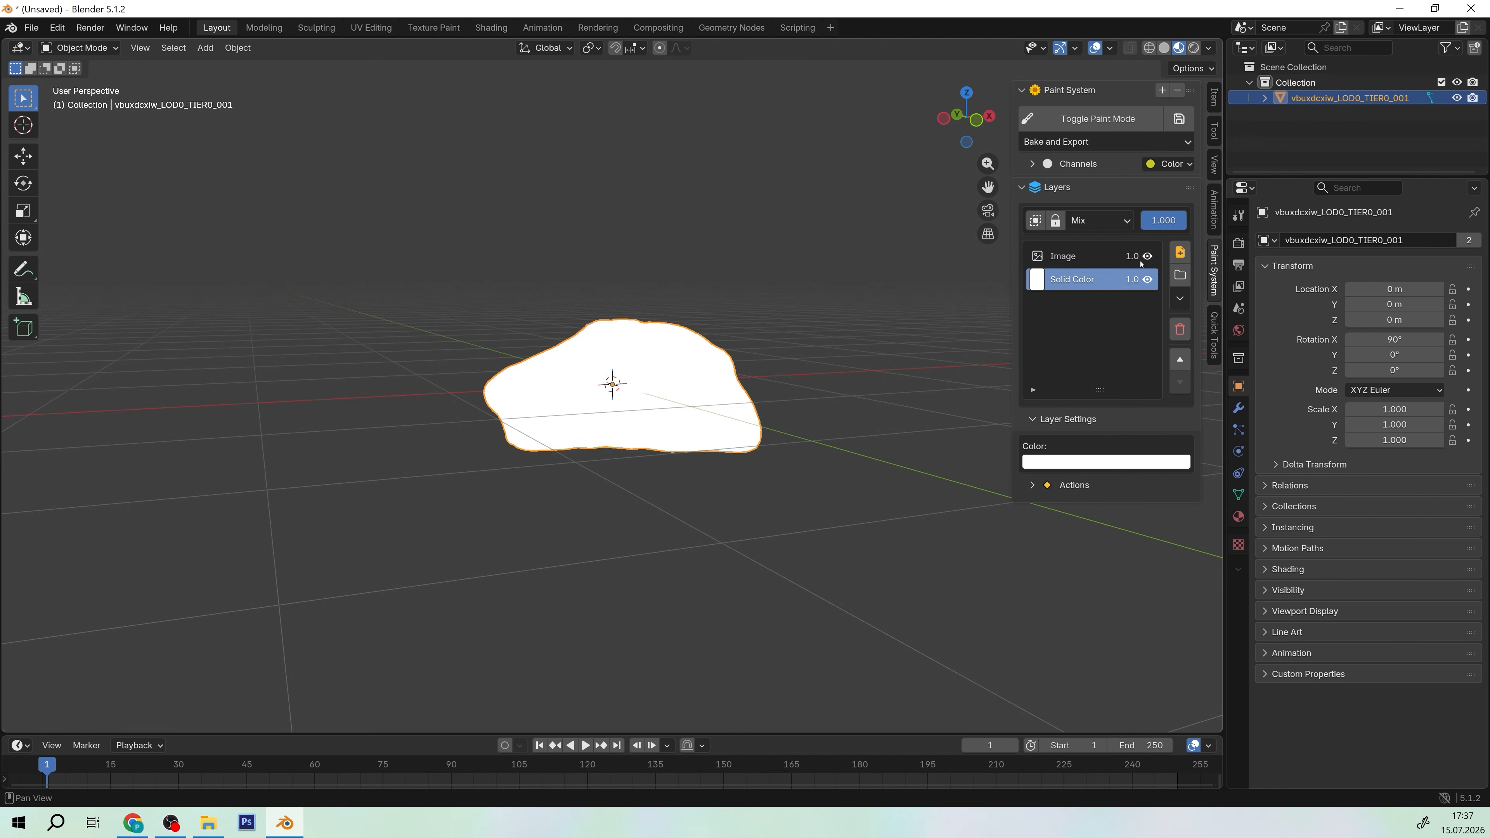
pyautogui.click(1137, 259)
pyautogui.click(1179, 329)
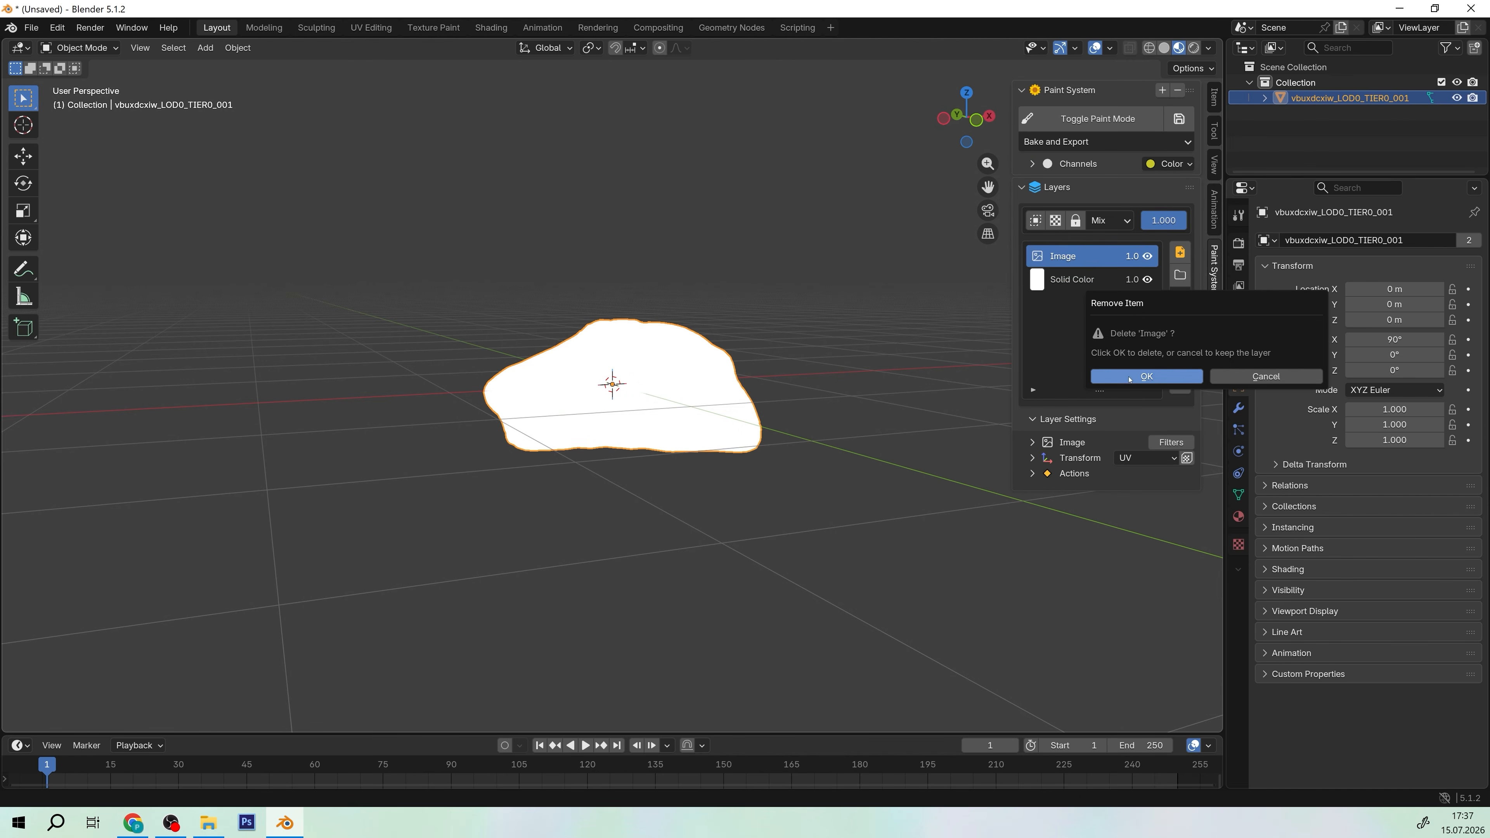
pyautogui.click(1143, 376)
pyautogui.click(1179, 329)
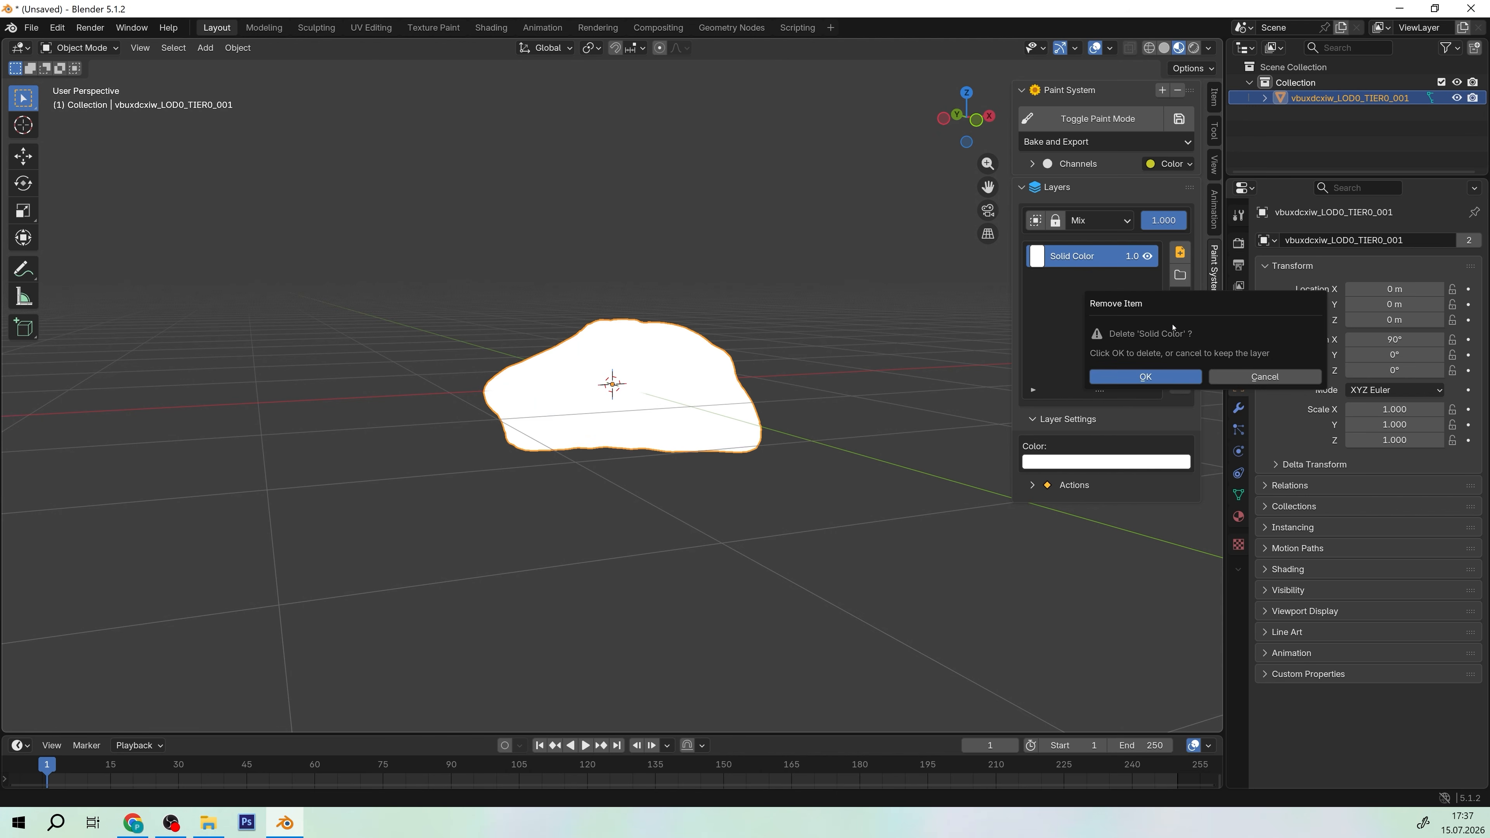
pyautogui.click(1143, 377)
# Import rockokps.png from the rocks folder inside texture generator as an image layer mapped to UVMap
pyautogui.click(1179, 221)
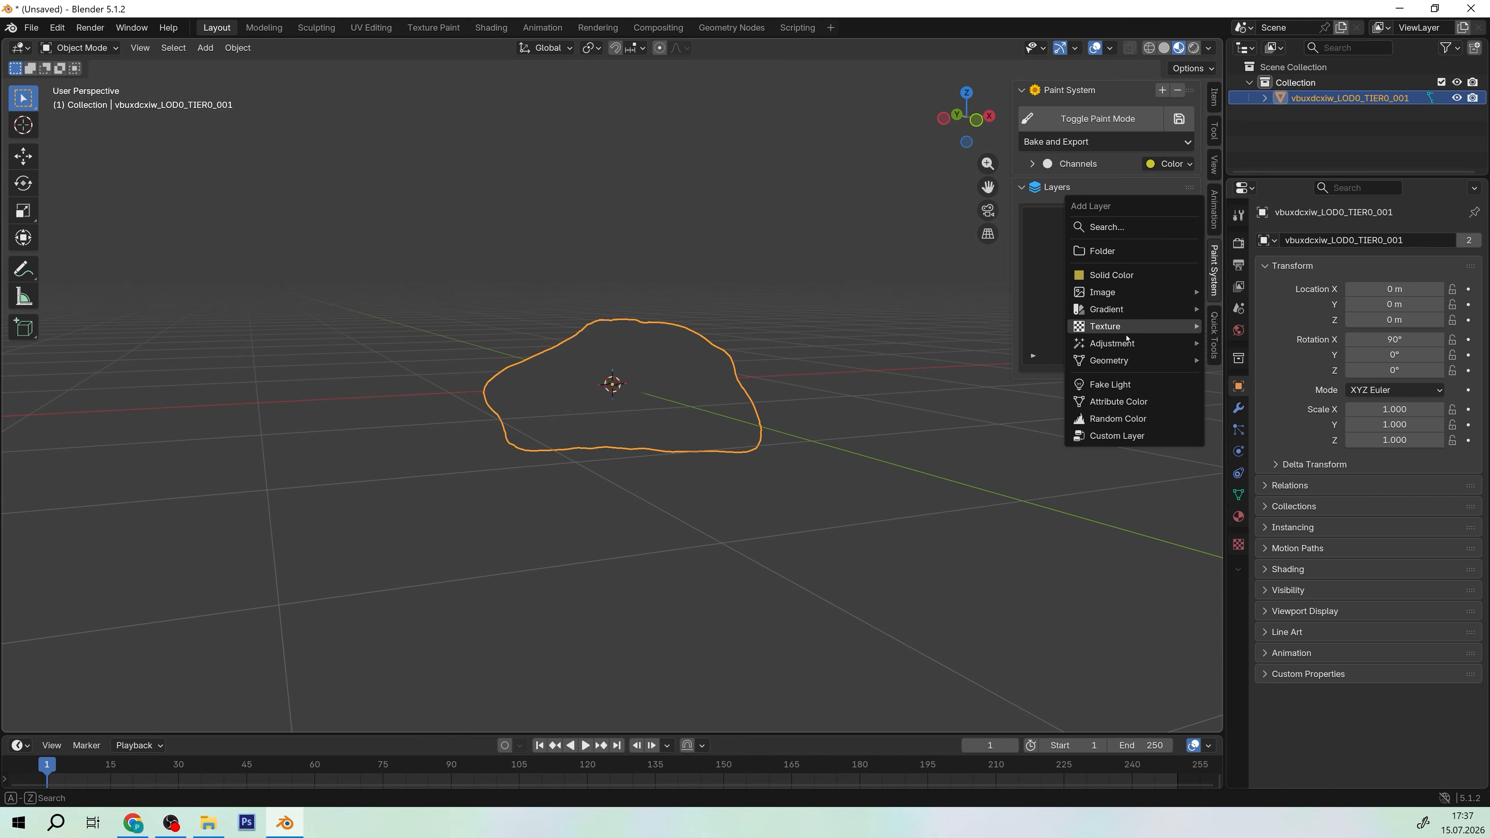
pyautogui.moveTo(1167, 292)
pyautogui.click(1245, 293)
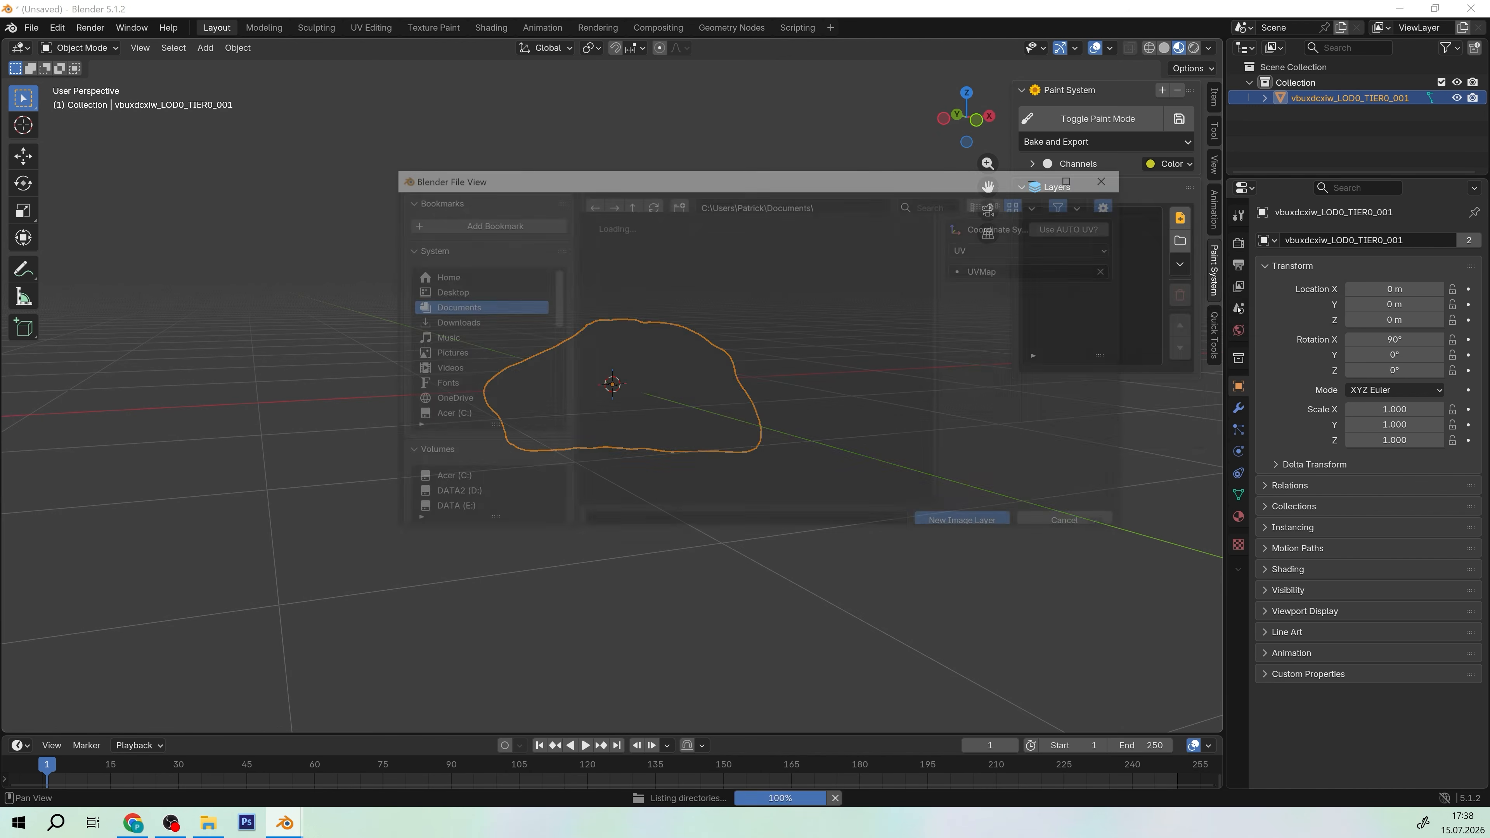
pyautogui.scroll(-2, 445, 374)
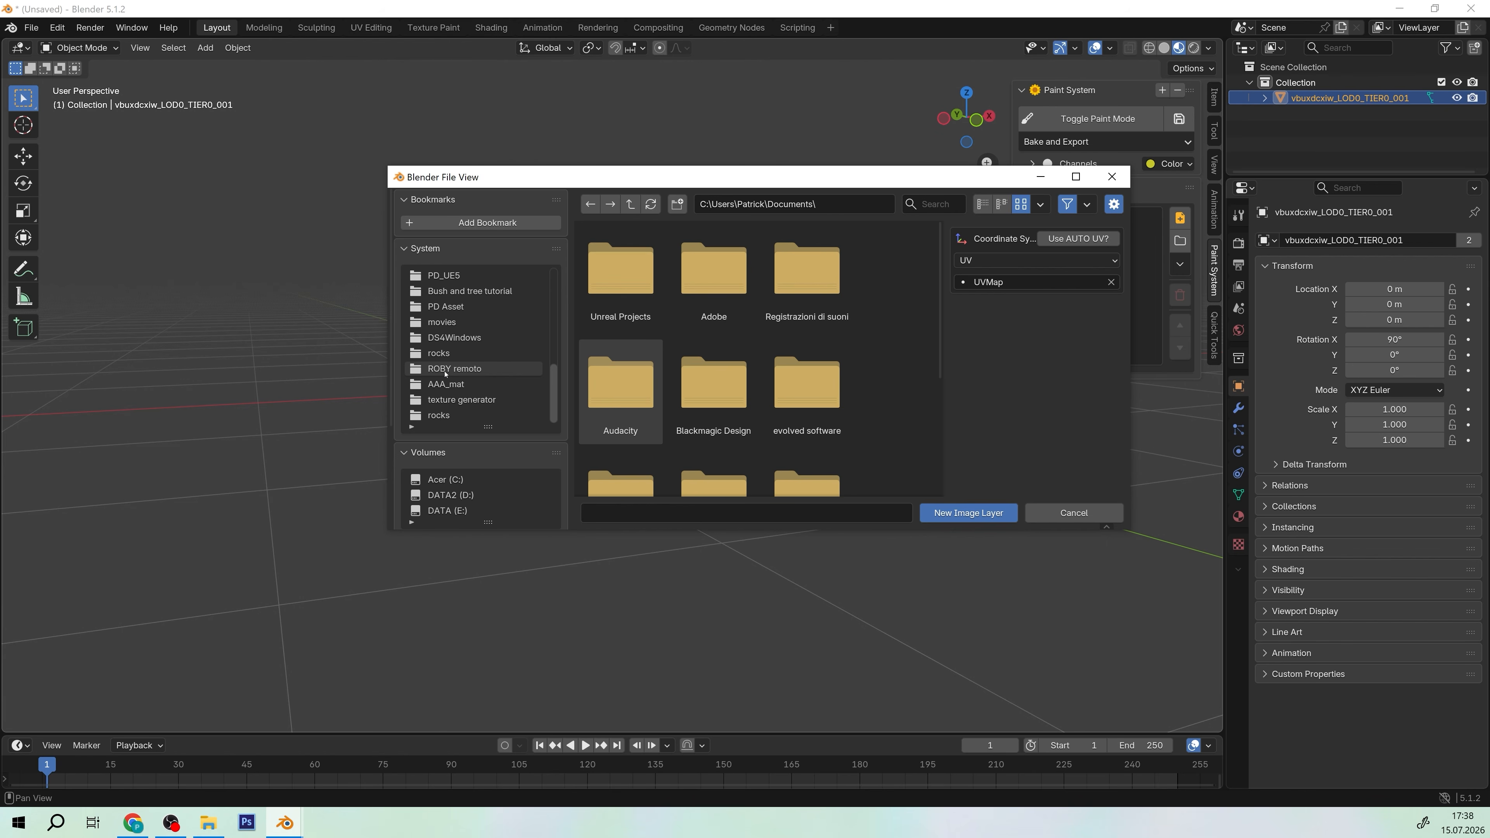
pyautogui.click(462, 399)
pyautogui.doubleClick(647, 279)
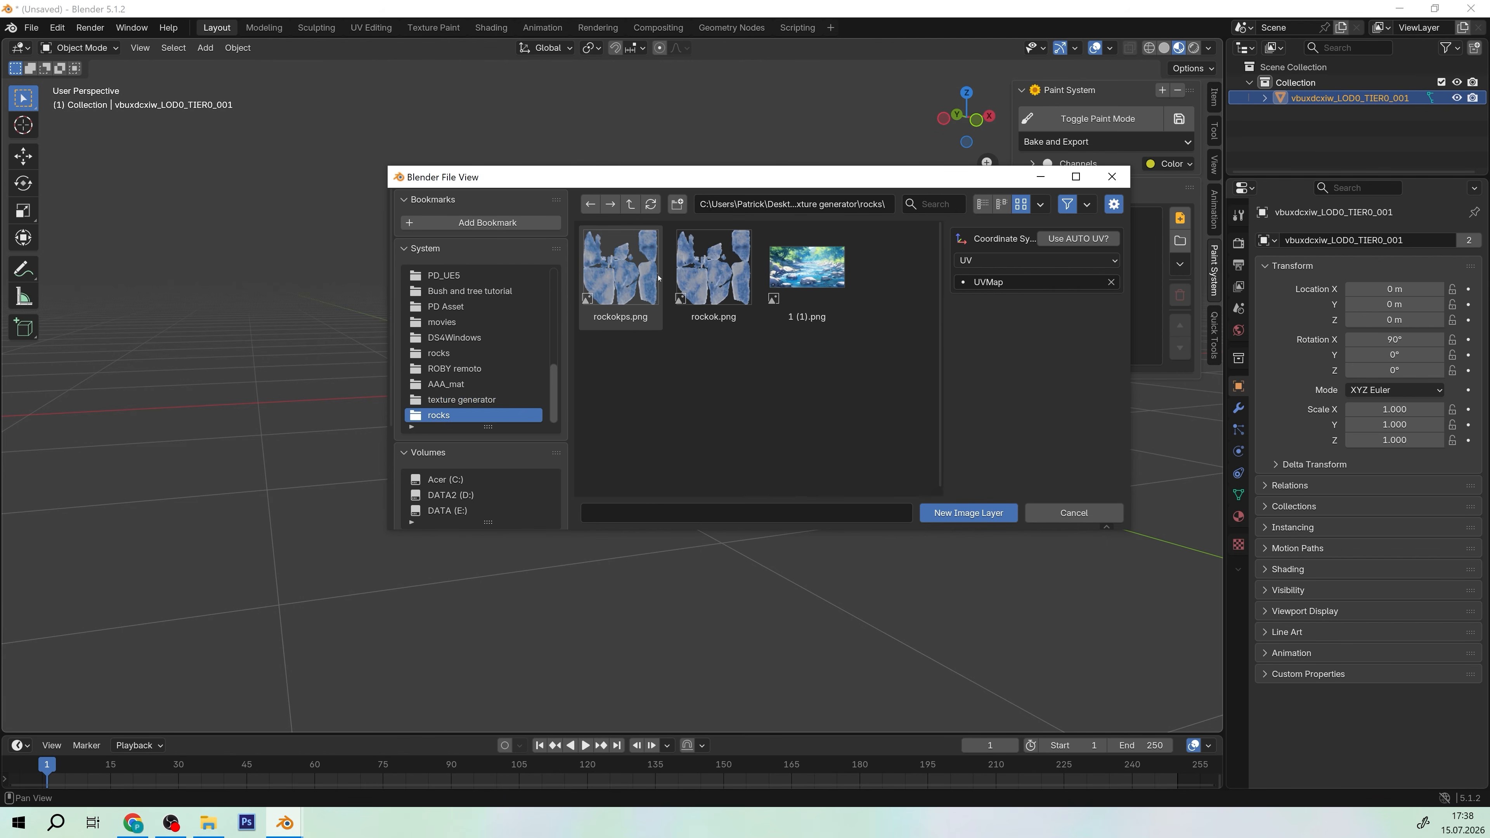
pyautogui.click(619, 267)
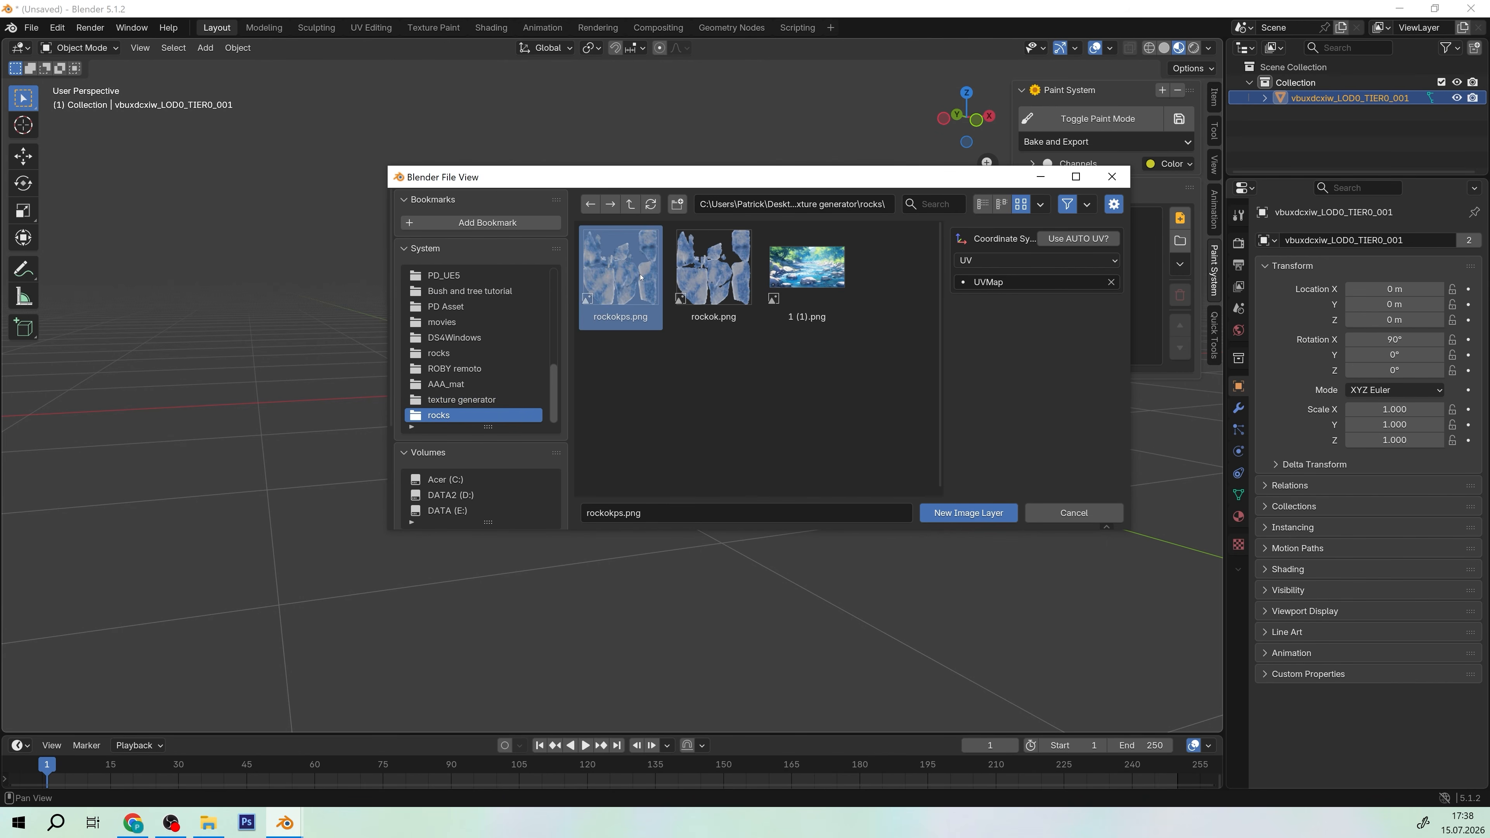
pyautogui.click(962, 513)
# Add a new blank image layer above the rockokps.png layer for hand painting
pyautogui.scroll(6, 652, 413)
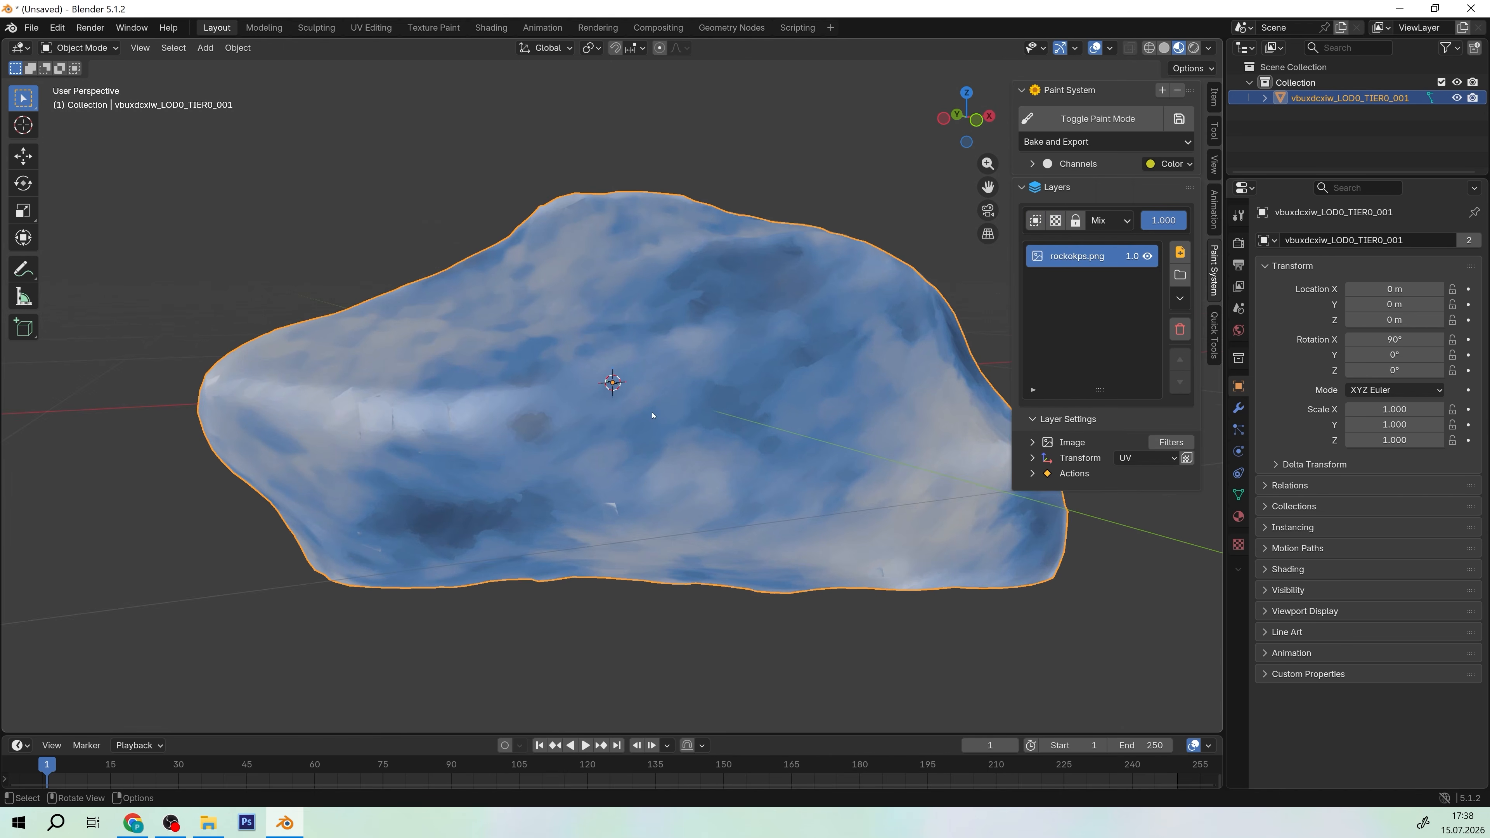
pyautogui.moveTo(651, 412); pyautogui.dragTo(581, 405, button='middle')
pyautogui.scroll(-5, 645, 423)
pyautogui.moveTo(690, 420); pyautogui.dragTo(892, 326, button='middle')
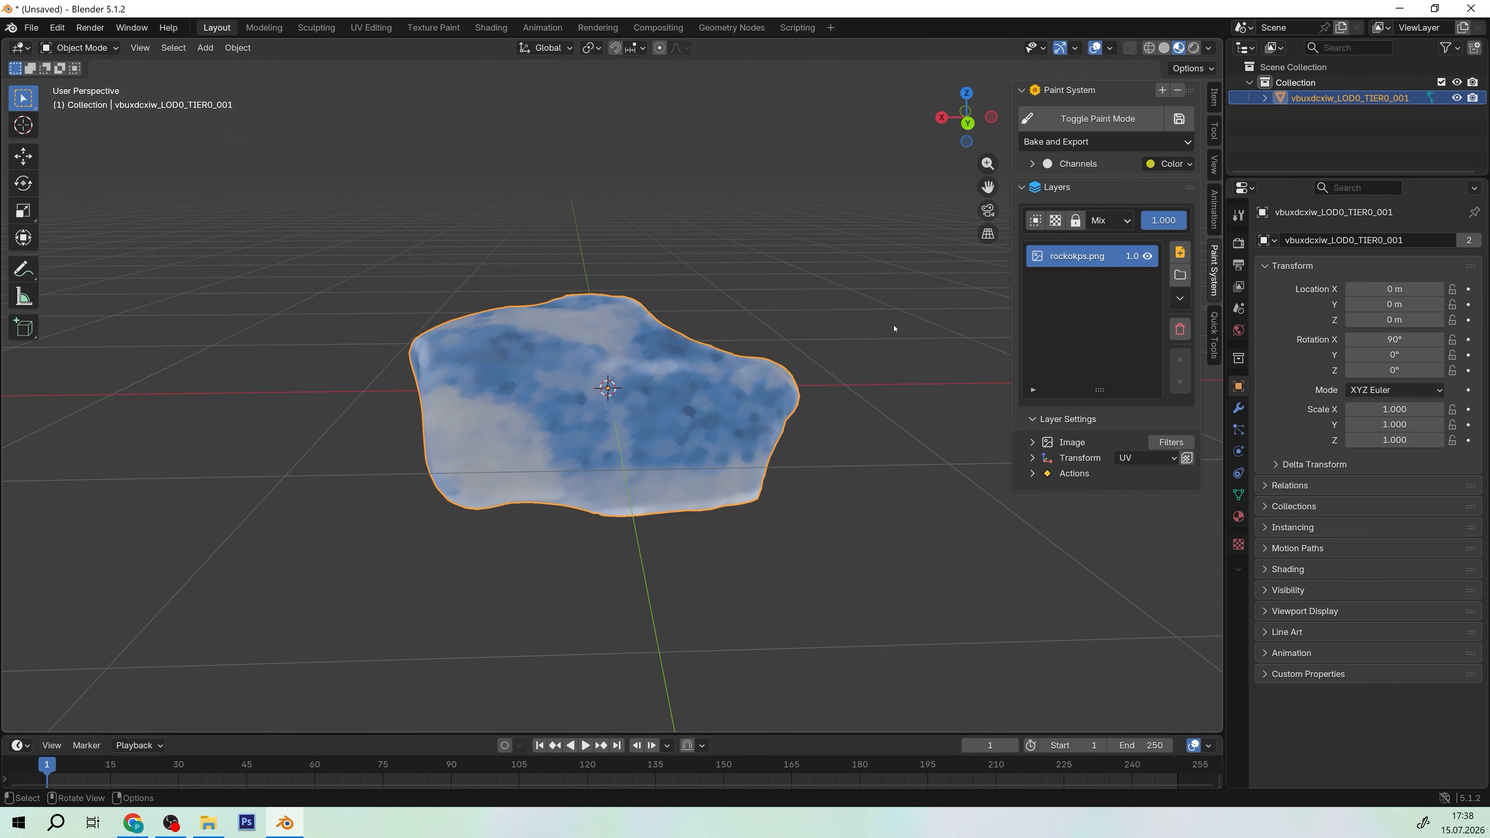
pyautogui.click(1181, 257)
pyautogui.moveTo(1181, 257)
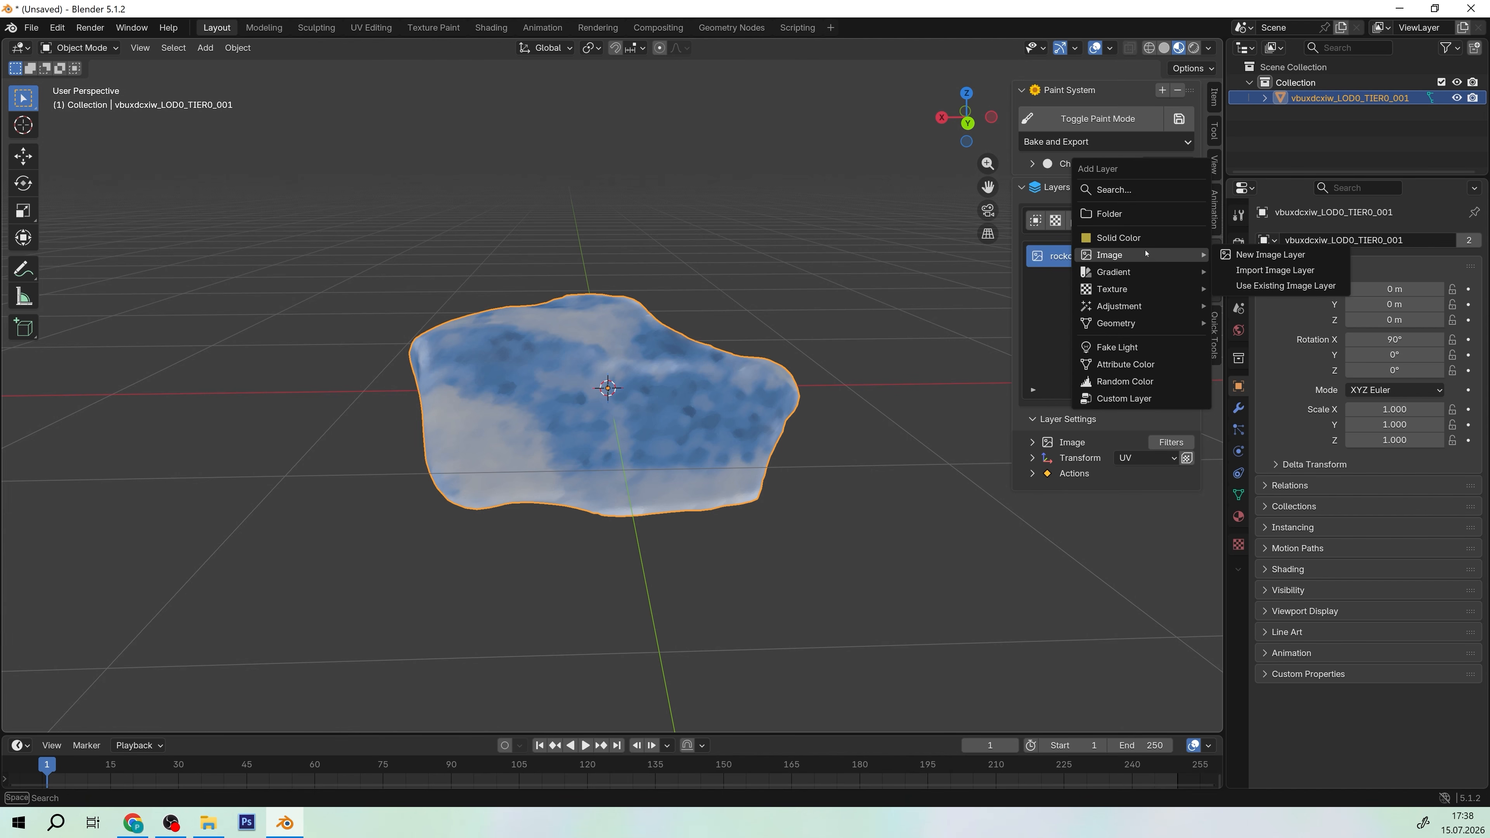
pyautogui.click(1240, 255)
pyautogui.click(1237, 429)
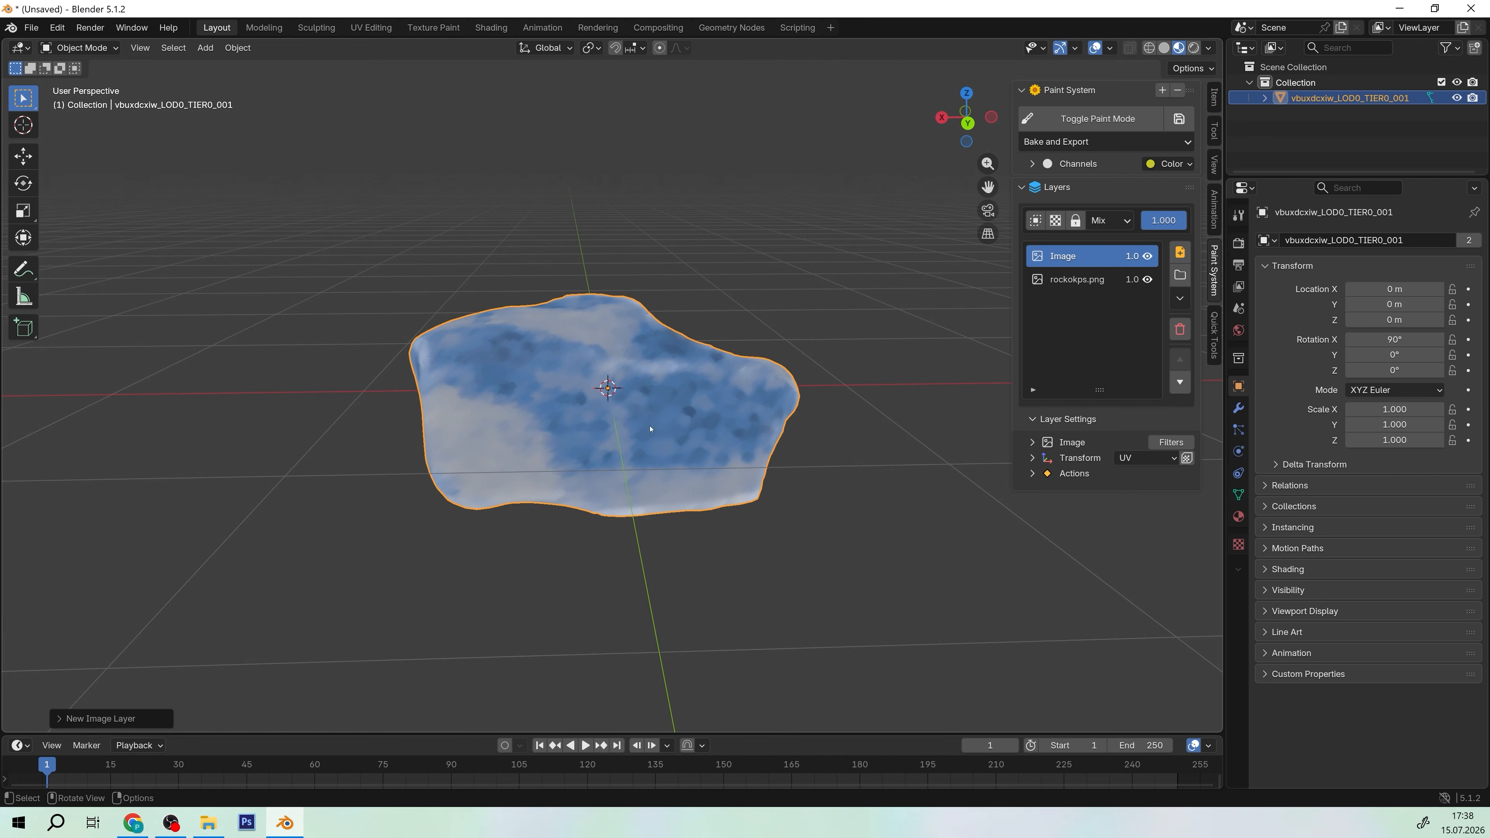
# Turn on paint mode, try a Paint Hard stroke on the rock and undo it
pyautogui.rightClick(683, 412)
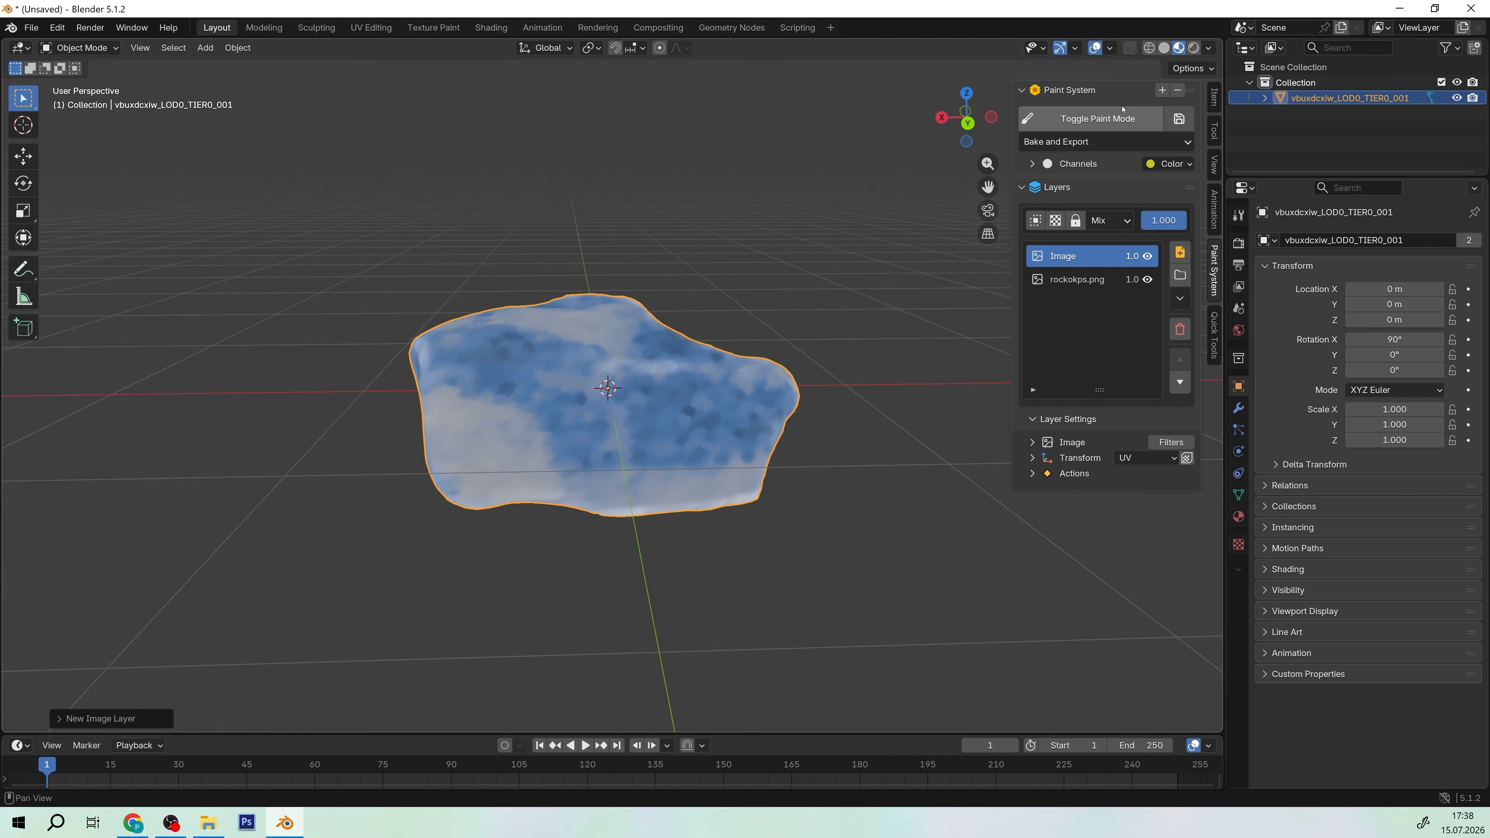
pyautogui.click(1088, 118)
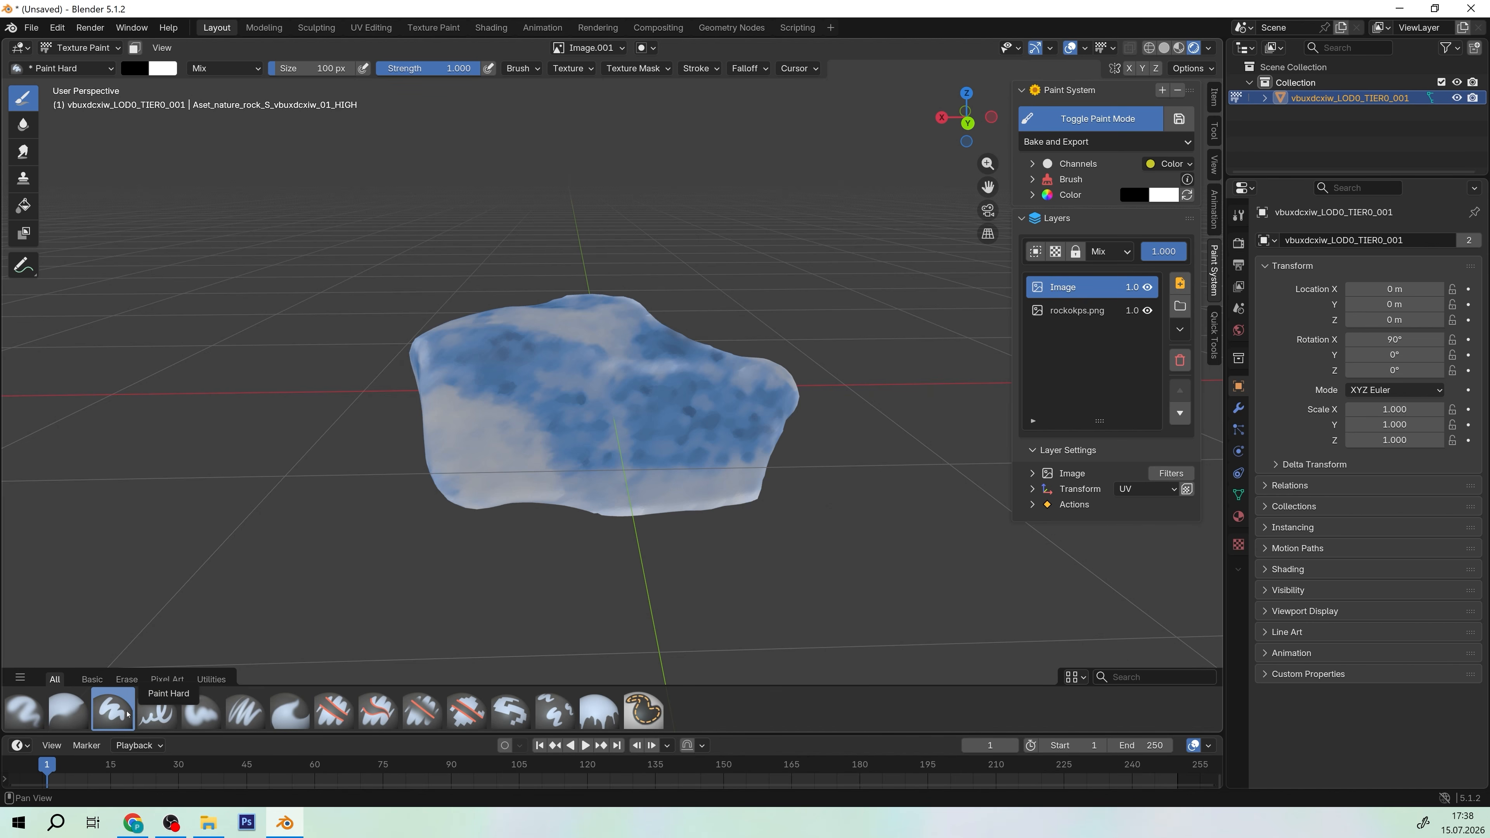
pyautogui.moveTo(653, 405); pyautogui.dragTo(651, 426)
pyautogui.hotkey('ctrl', 'z')
# Sample a pale grey-blue from the rock as the brush colour, then test a stroke along the ridge and undo it
pyautogui.moveTo(745, 470)
pyautogui.keyDown('ctrl'); pyautogui.mouseDown(button='middle')
pyautogui.moveTo(712, 414)
pyautogui.moveTo(626, 432)
pyautogui.moveTo(746, 399)
pyautogui.mouseUp(button='middle'); pyautogui.keyUp('ctrl')
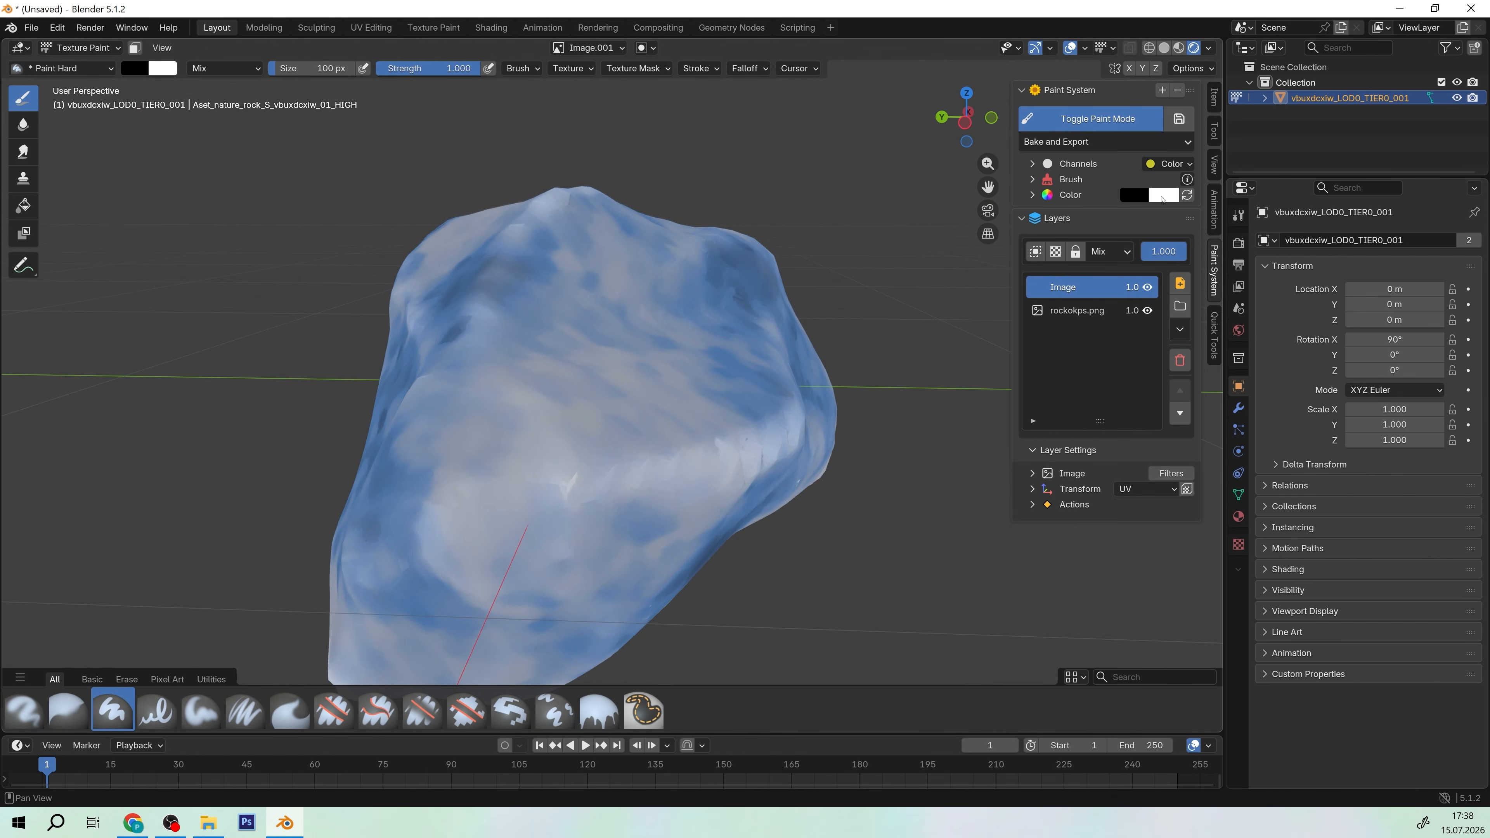
pyautogui.click(1136, 197)
pyautogui.click(1258, 441)
pyautogui.click(575, 478)
pyautogui.moveTo(569, 490); pyautogui.dragTo(701, 472)
pyautogui.hotkey('ctrl', 'z')
# Set the Paint Hard brush strength to 0.107 for soft, gradual strokes
pyautogui.scroll(6, 698, 470)
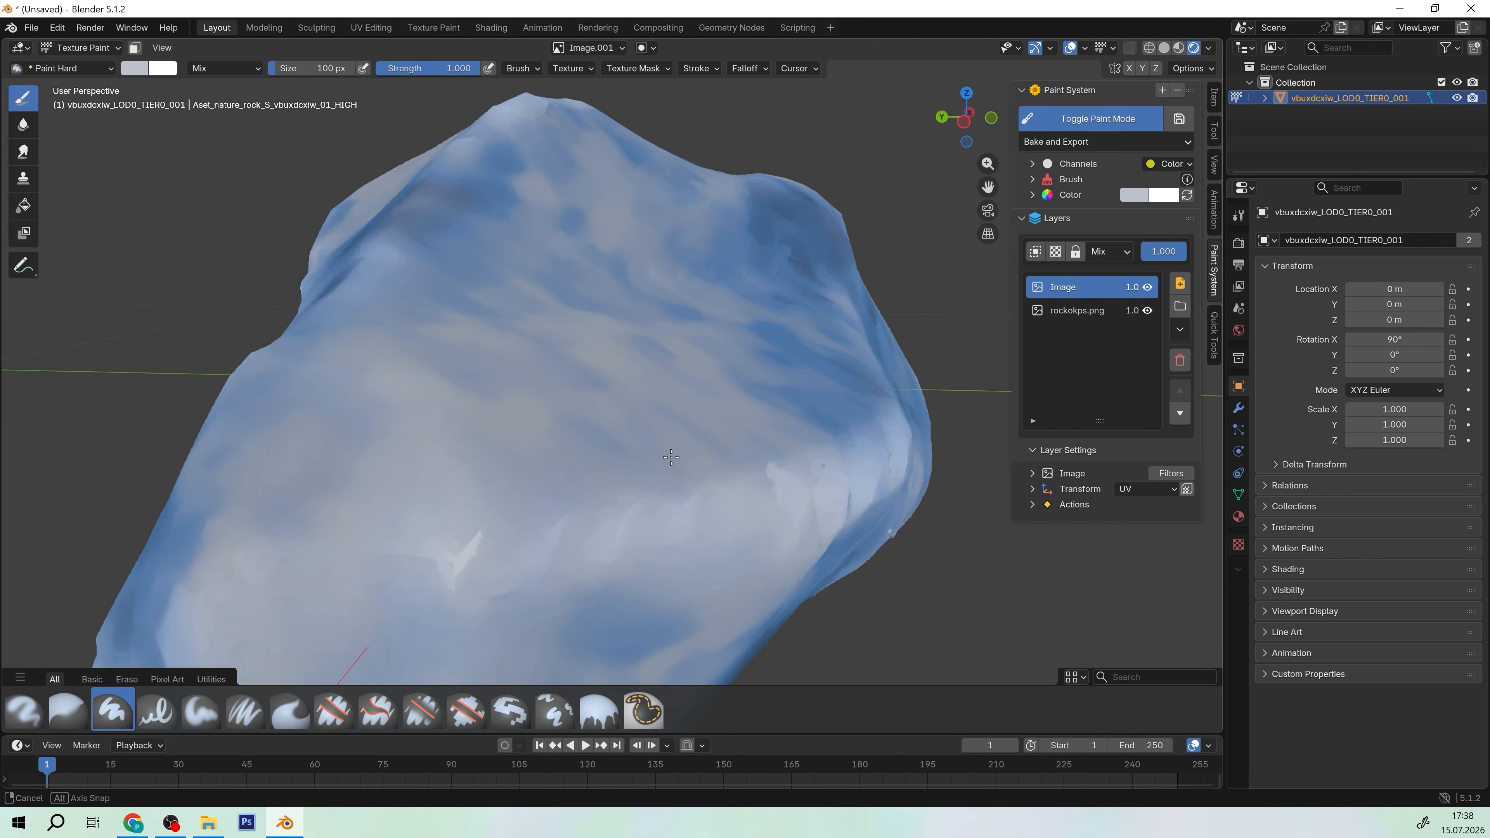
pyautogui.moveTo(665, 452); pyautogui.dragTo(675, 434, button='middle')
pyautogui.rightClick(560, 371)
pyautogui.moveTo(549, 386); pyautogui.dragTo(359, 399)
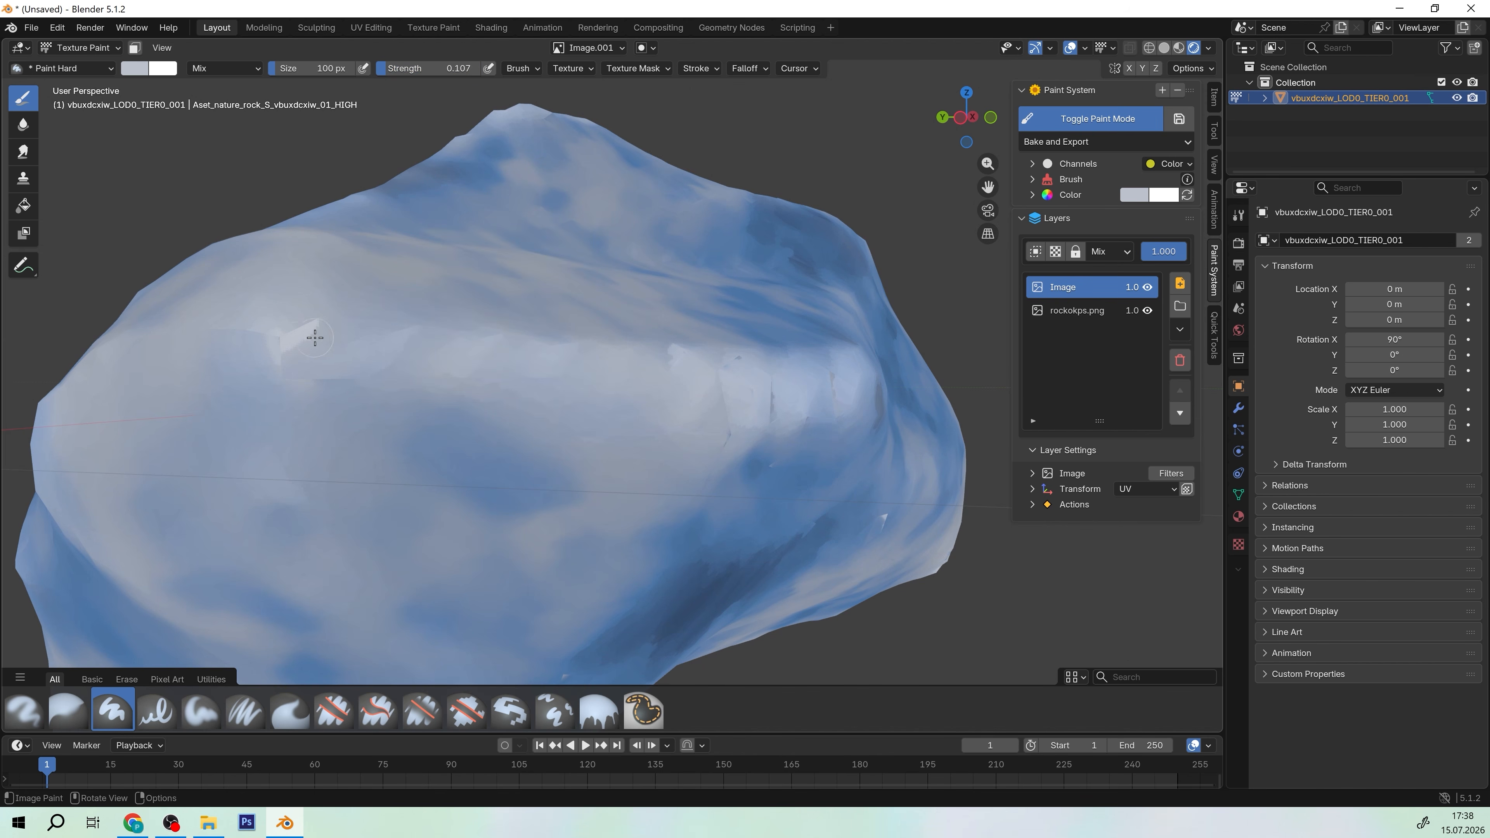
# Paint pale highlights along the rock's long front ridge and extend them up the diagonal edge
pyautogui.scroll(-3, 346, 351)
pyautogui.moveTo(347, 351); pyautogui.dragTo(528, 475, button='middle')
pyautogui.scroll(3, 549, 490)
pyautogui.scroll(4, 563, 440)
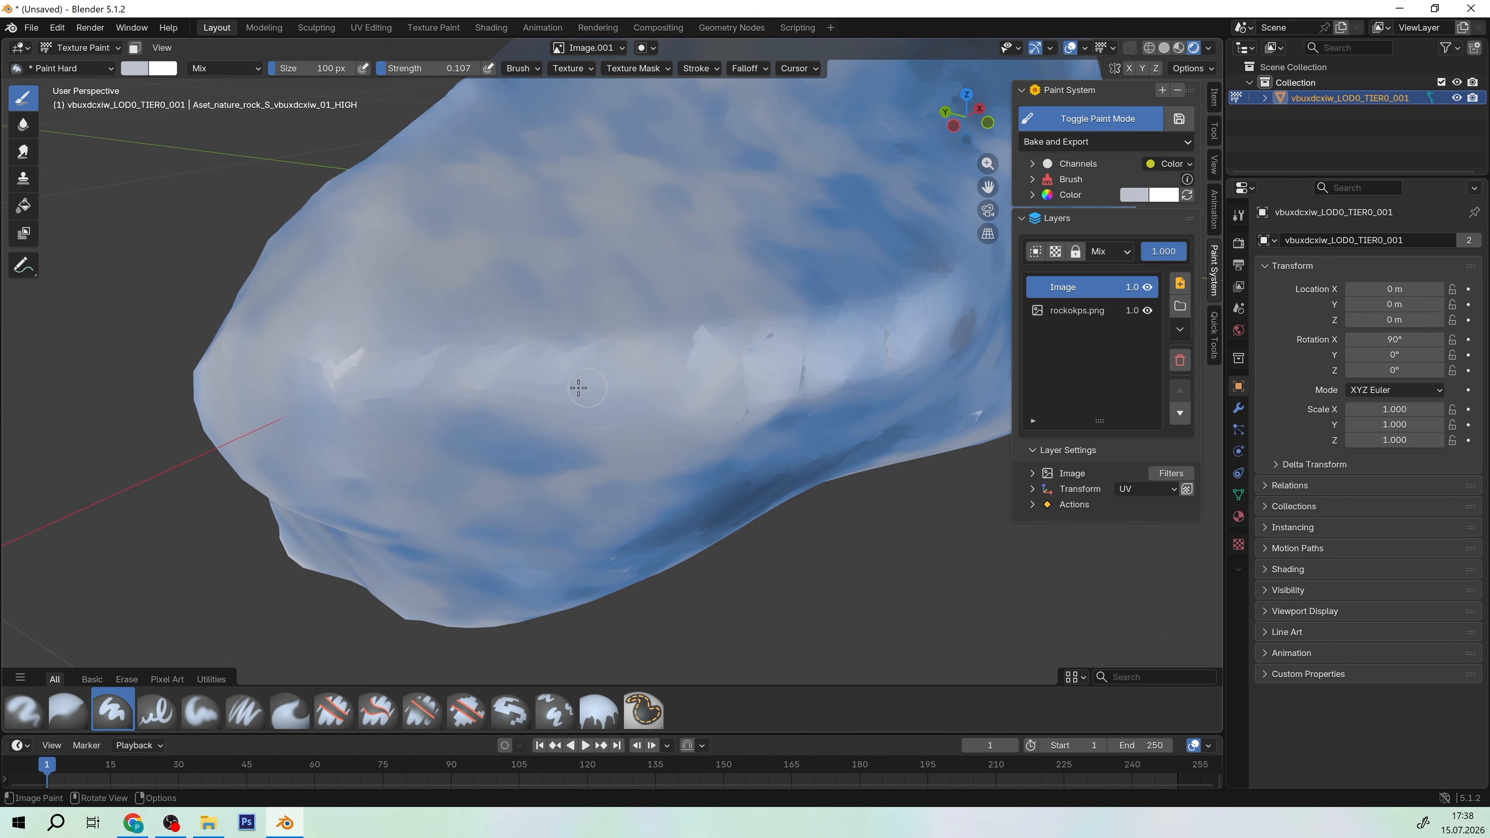
pyautogui.moveTo(388, 372); pyautogui.dragTo(573, 362)
pyautogui.moveTo(741, 367); pyautogui.dragTo(742, 366)
pyautogui.moveTo(861, 352)
pyautogui.mouseDown(button='middle')
pyautogui.moveTo(808, 366)
pyautogui.moveTo(758, 332)
pyautogui.moveTo(750, 247)
pyautogui.moveTo(758, 489)
pyautogui.moveTo(644, 580)
pyautogui.mouseUp(button='middle')
pyautogui.moveTo(737, 516); pyautogui.dragTo(781, 484)
pyautogui.moveTo(563, 616)
pyautogui.mouseDown()
pyautogui.moveTo(516, 625)
pyautogui.moveTo(505, 599)
pyautogui.mouseUp()
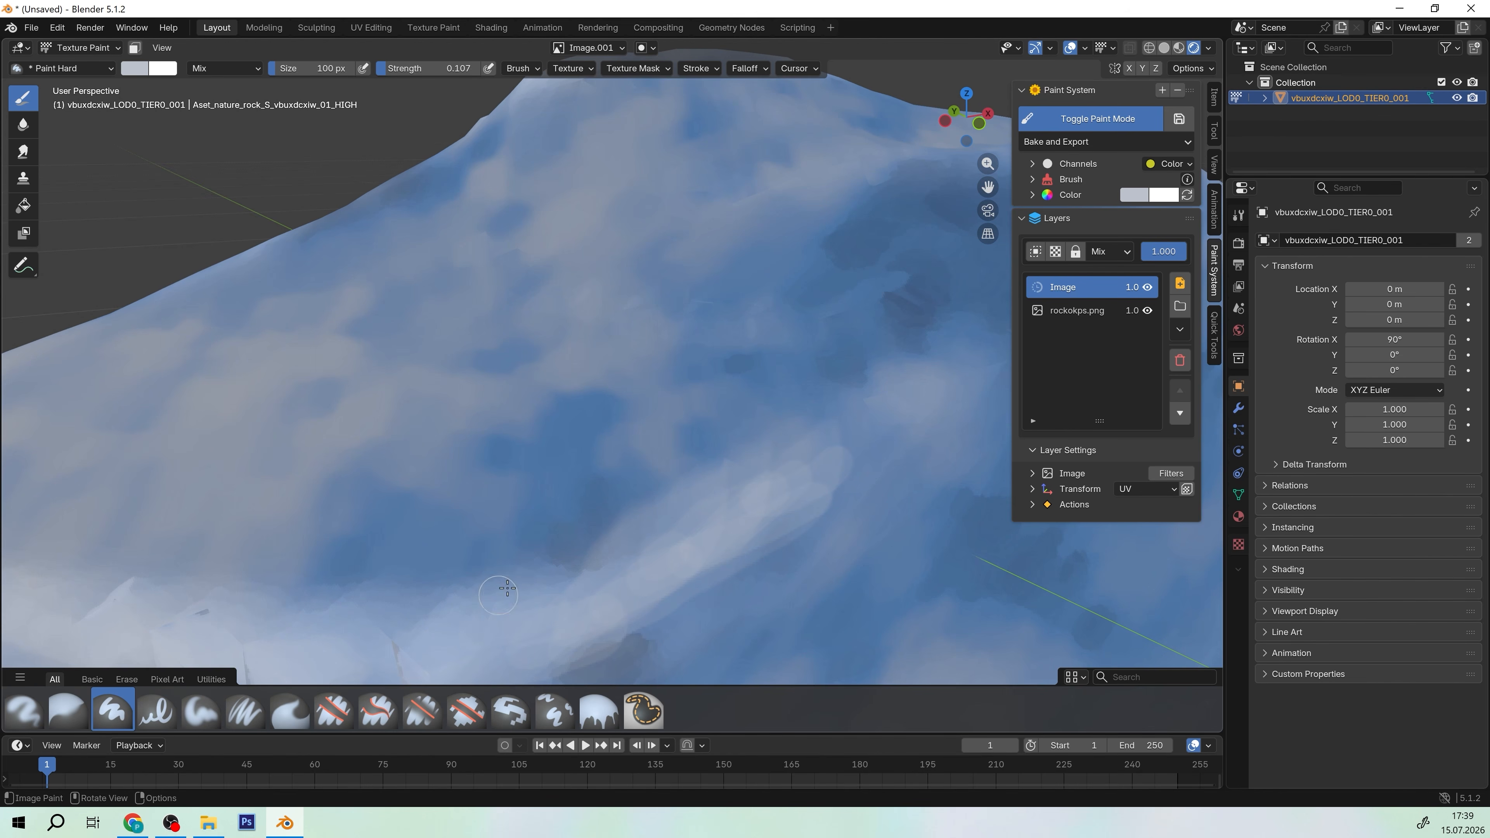
# Paint pale highlights over the corner at the rock's narrow end, covering the bright baked artefact
pyautogui.scroll(-8, 507, 588)
pyautogui.moveTo(510, 563); pyautogui.dragTo(515, 518, button='middle')
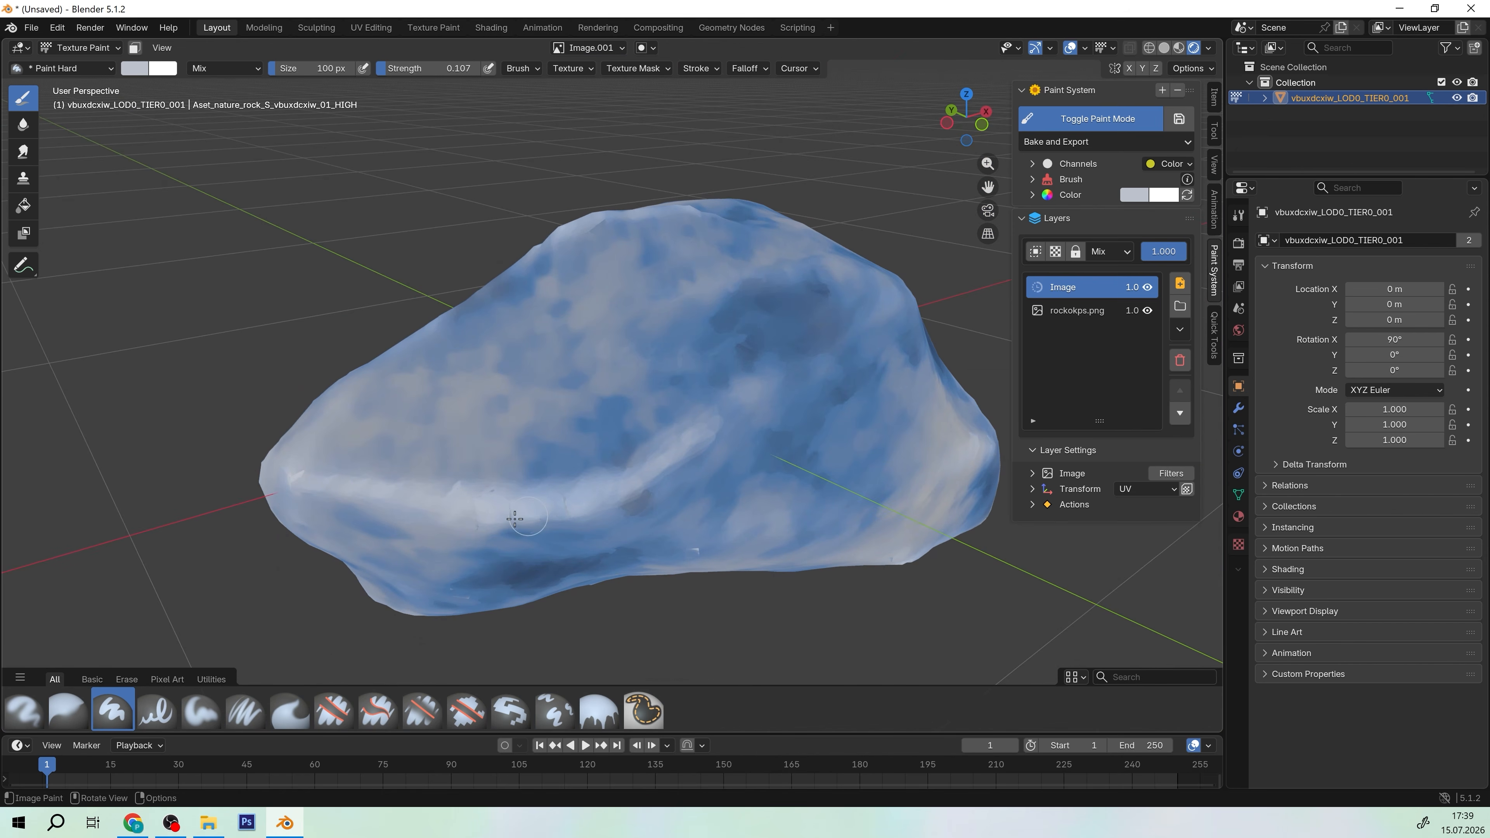
pyautogui.moveTo(384, 510)
pyautogui.mouseDown(button='middle')
pyautogui.moveTo(352, 516)
pyautogui.moveTo(449, 493)
pyautogui.mouseUp(button='middle')
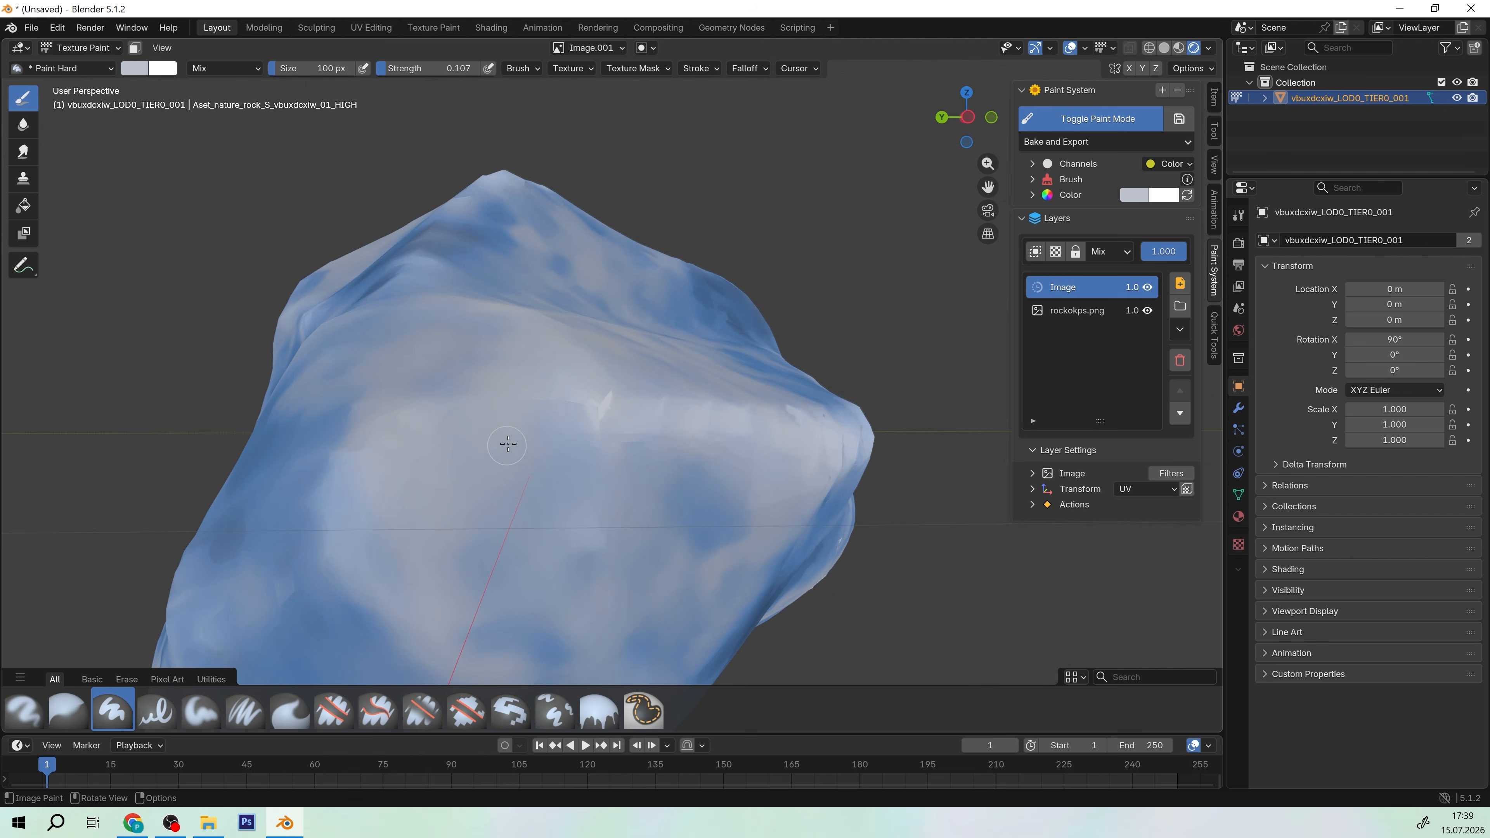
pyautogui.moveTo(609, 396); pyautogui.dragTo(587, 418)
pyautogui.moveTo(557, 412)
pyautogui.mouseDown()
pyautogui.moveTo(492, 412)
pyautogui.moveTo(545, 405)
pyautogui.mouseUp()
pyautogui.moveTo(609, 382); pyautogui.dragTo(575, 448, button='middle')
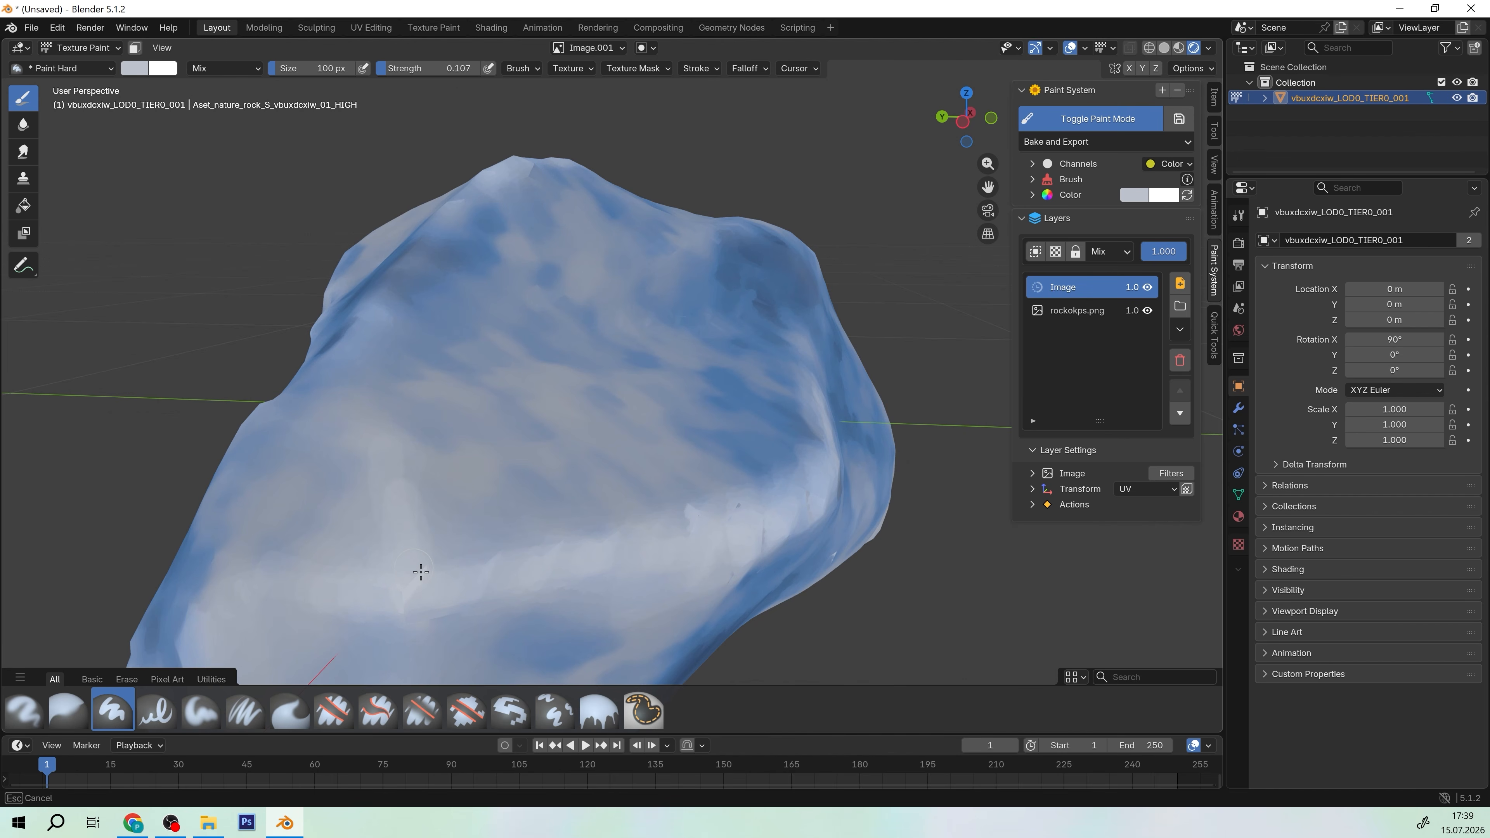
# Lower the brush strength to 0.040, keeping the radius at 100 px
pyautogui.moveTo(418, 572)
pyautogui.mouseDown(button='middle')
pyautogui.moveTo(396, 448)
pyautogui.moveTo(581, 448)
pyautogui.mouseUp(button='middle')
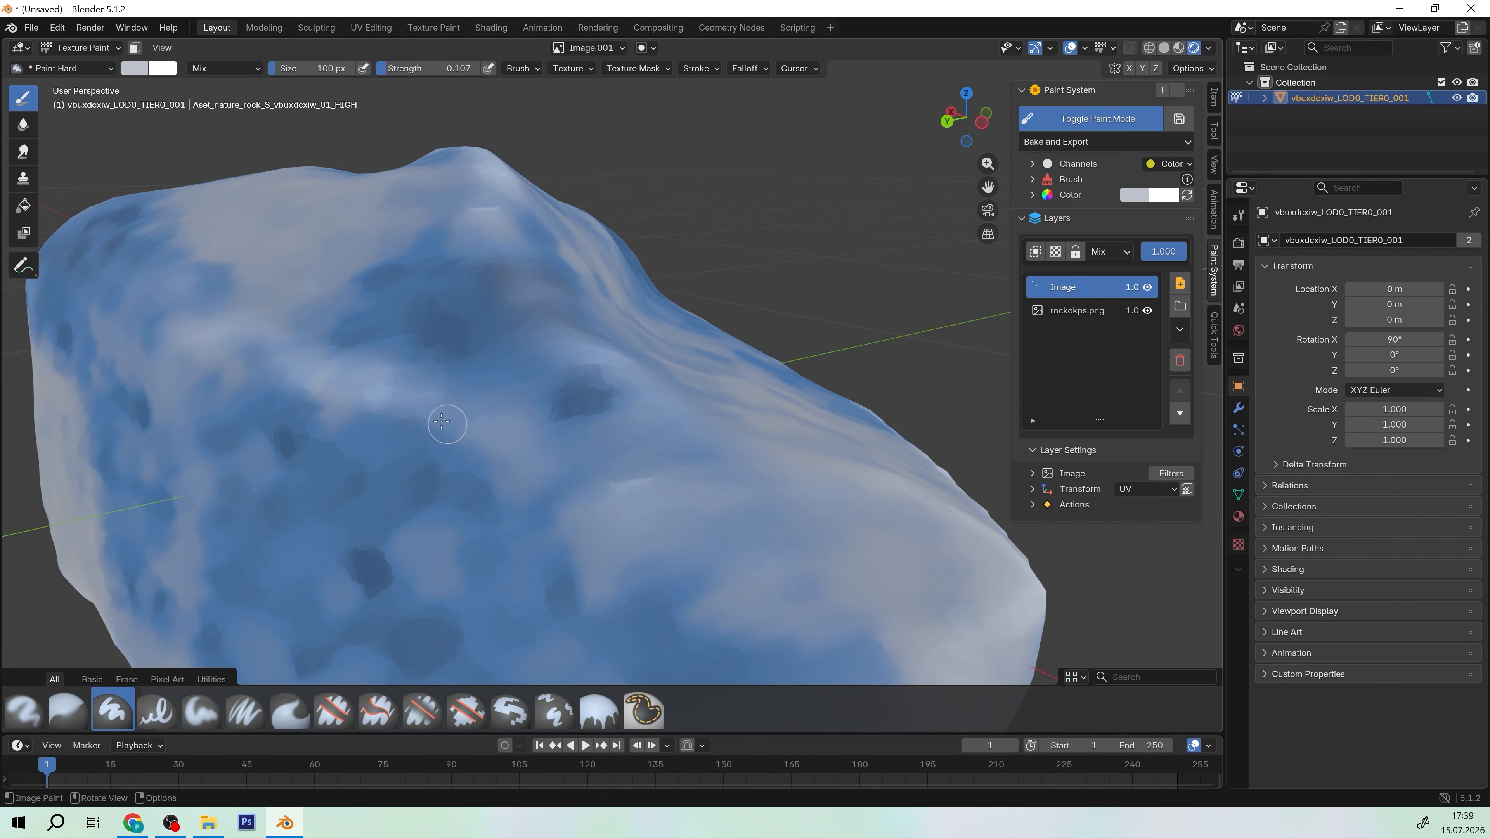
pyautogui.rightClick(452, 408)
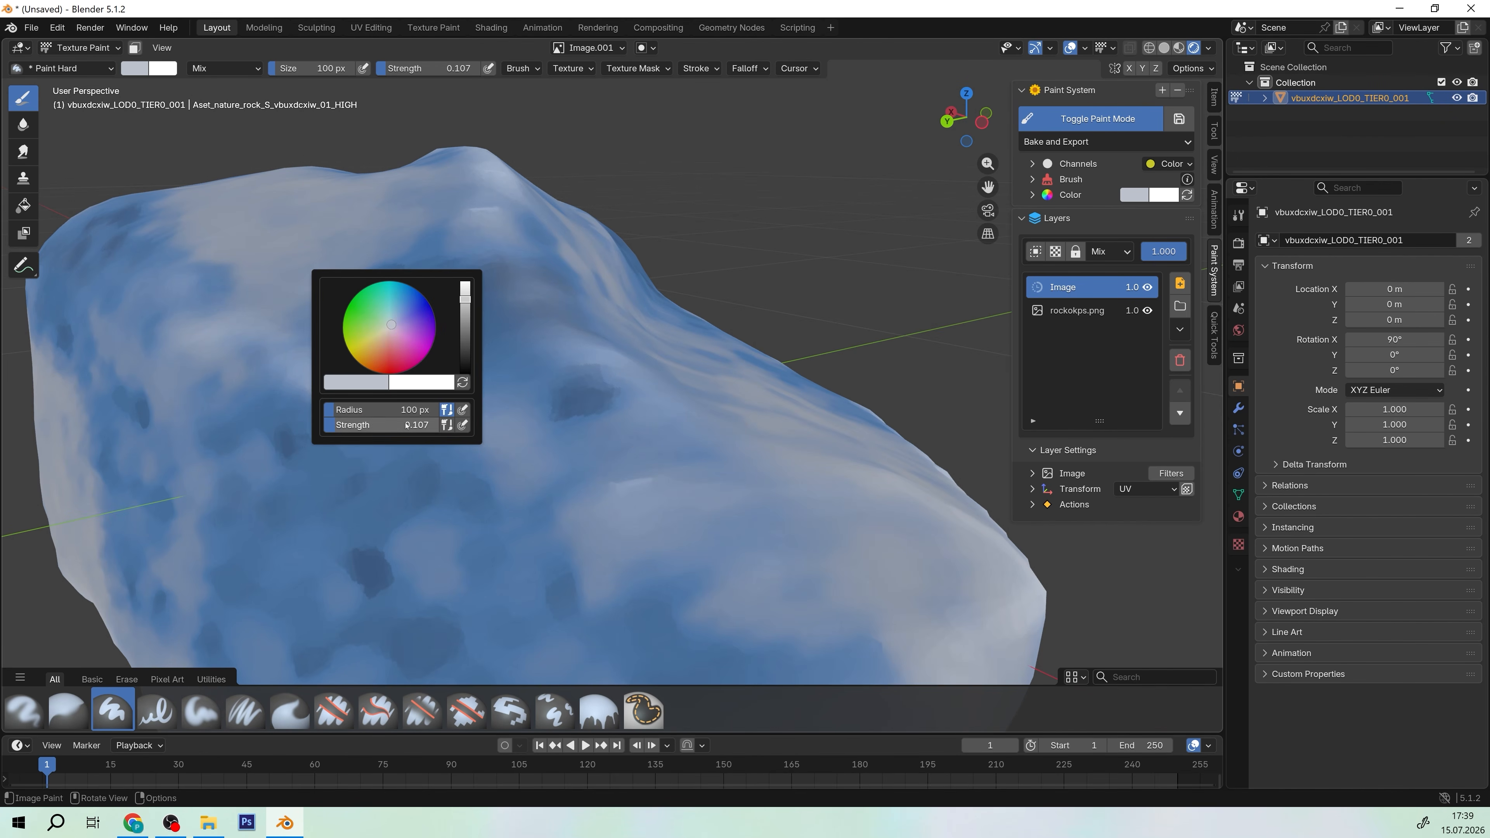
pyautogui.moveTo(413, 424); pyautogui.dragTo(382, 424)
pyautogui.click(329, 409)
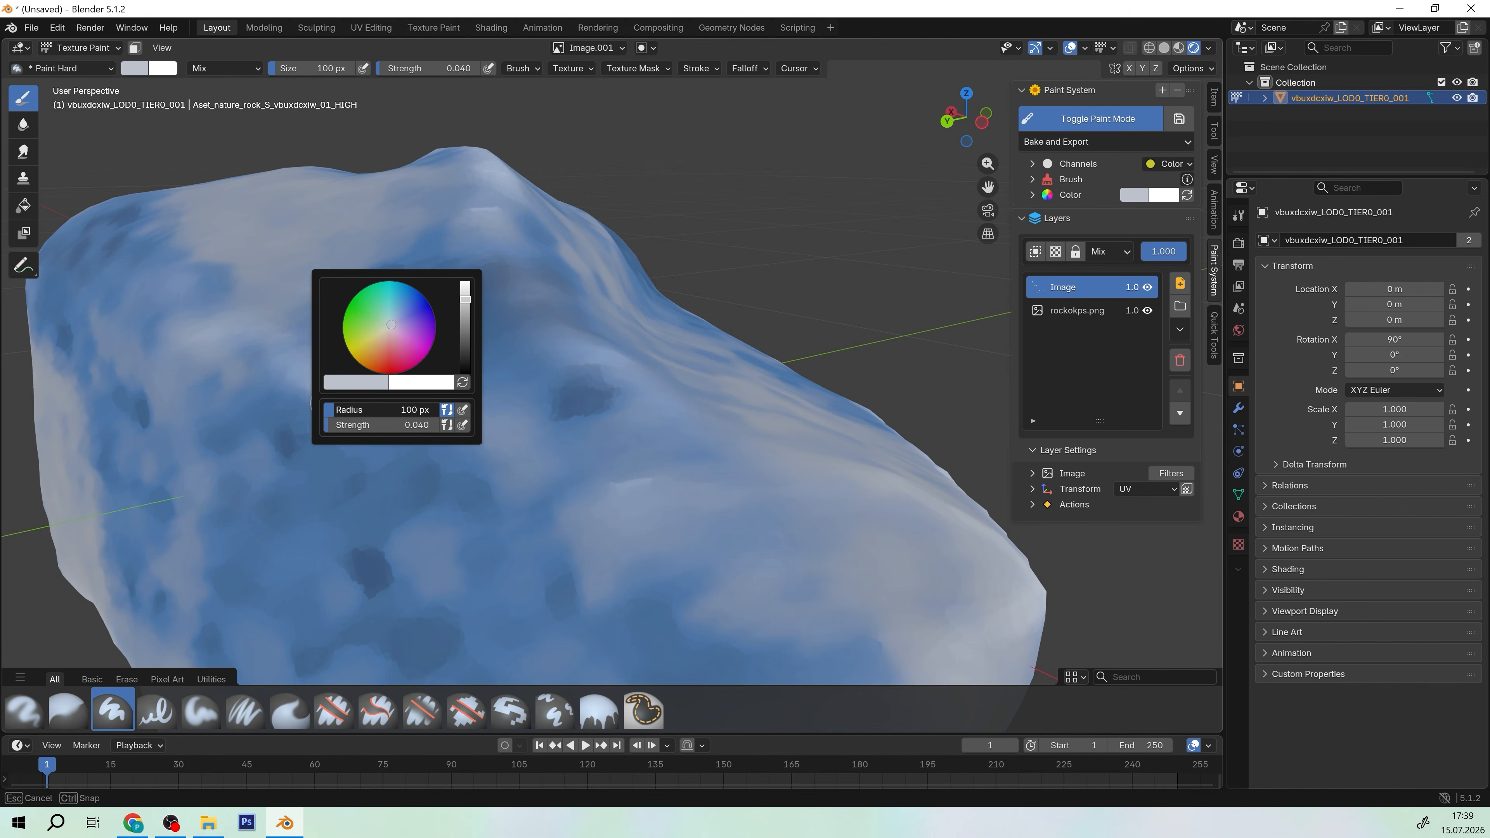
pyautogui.press('Return')
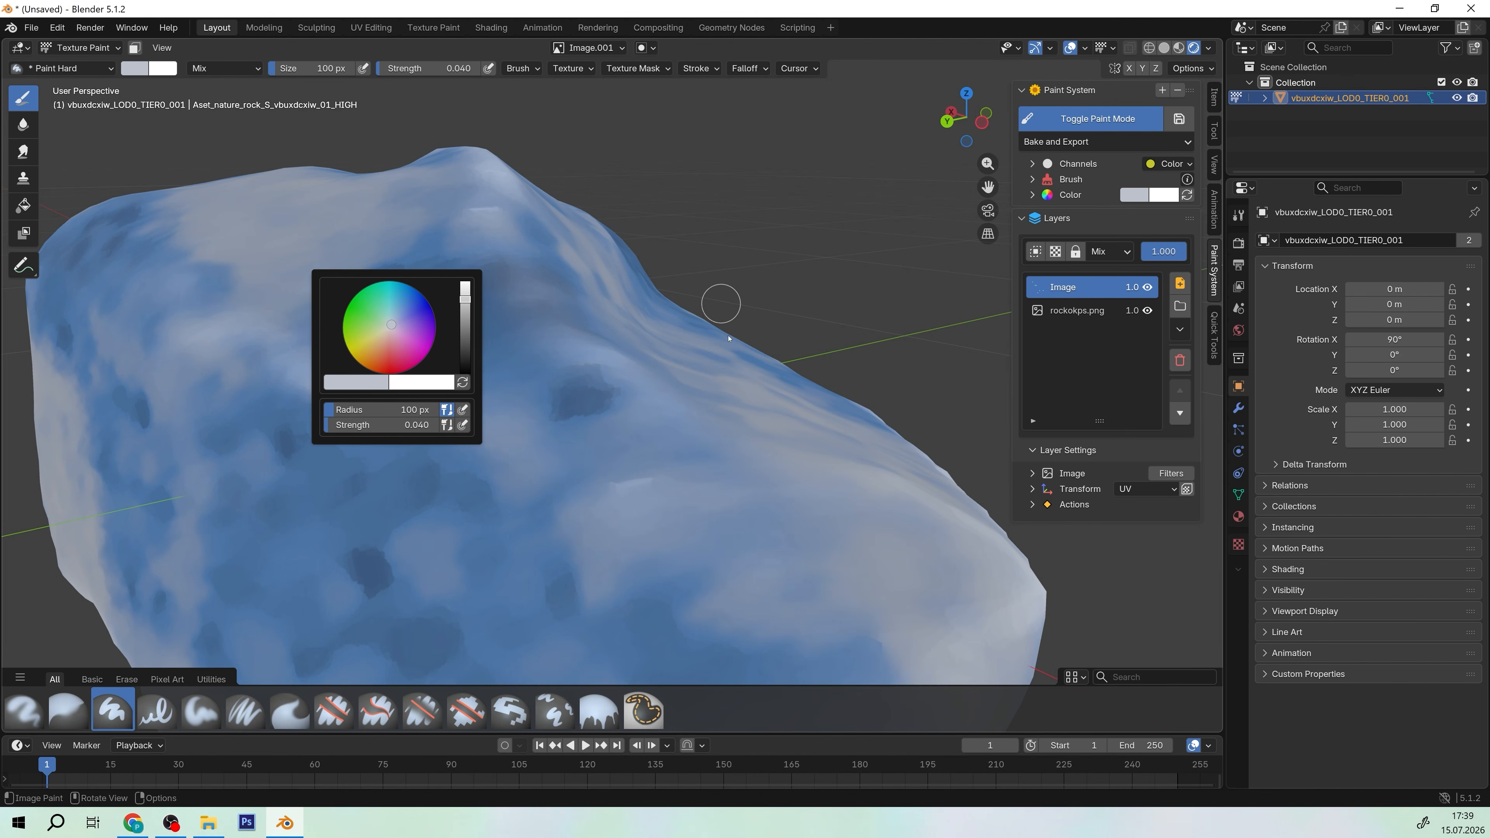
# Paint faint highlights along the ridges on the rock's back side, from the peak towards the rounded end
pyautogui.moveTo(374, 399)
pyautogui.mouseDown()
pyautogui.moveTo(442, 406)
pyautogui.moveTo(421, 417)
pyautogui.mouseUp()
pyautogui.moveTo(333, 405); pyautogui.dragTo(302, 335)
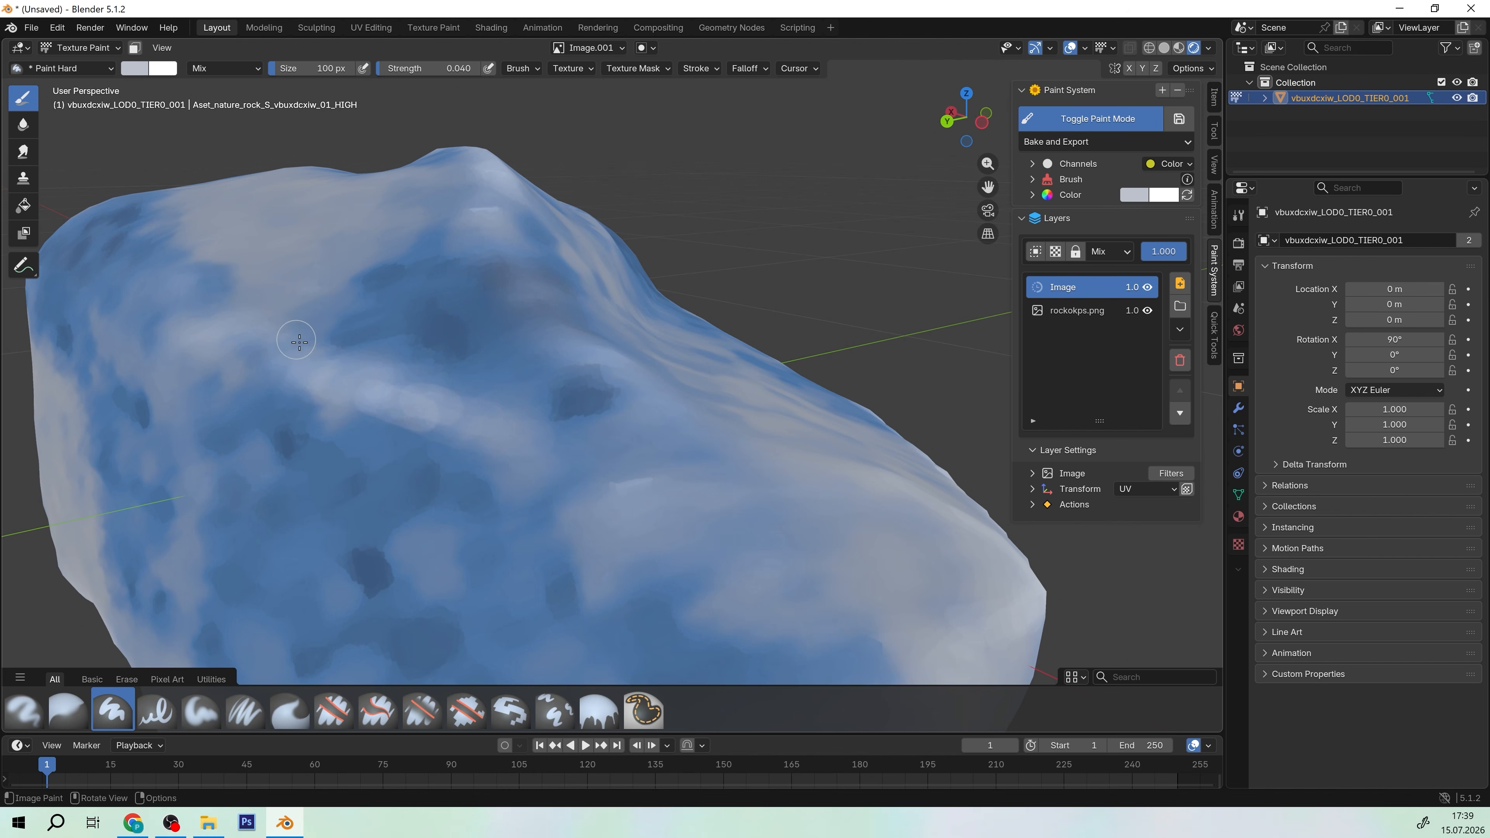
pyautogui.moveTo(402, 407)
pyautogui.mouseDown()
pyautogui.moveTo(526, 420)
pyautogui.moveTo(563, 464)
pyautogui.moveTo(632, 417)
pyautogui.mouseUp()
pyautogui.moveTo(632, 413)
pyautogui.mouseDown(button='middle')
pyautogui.moveTo(692, 470)
pyautogui.moveTo(622, 410)
pyautogui.moveTo(606, 367)
pyautogui.moveTo(487, 275)
pyautogui.mouseUp(button='middle')
pyautogui.moveTo(446, 293)
pyautogui.mouseDown()
pyautogui.moveTo(434, 286)
pyautogui.moveTo(550, 379)
pyautogui.moveTo(731, 464)
pyautogui.moveTo(680, 505)
pyautogui.moveTo(876, 432)
pyautogui.moveTo(862, 439)
pyautogui.mouseUp()
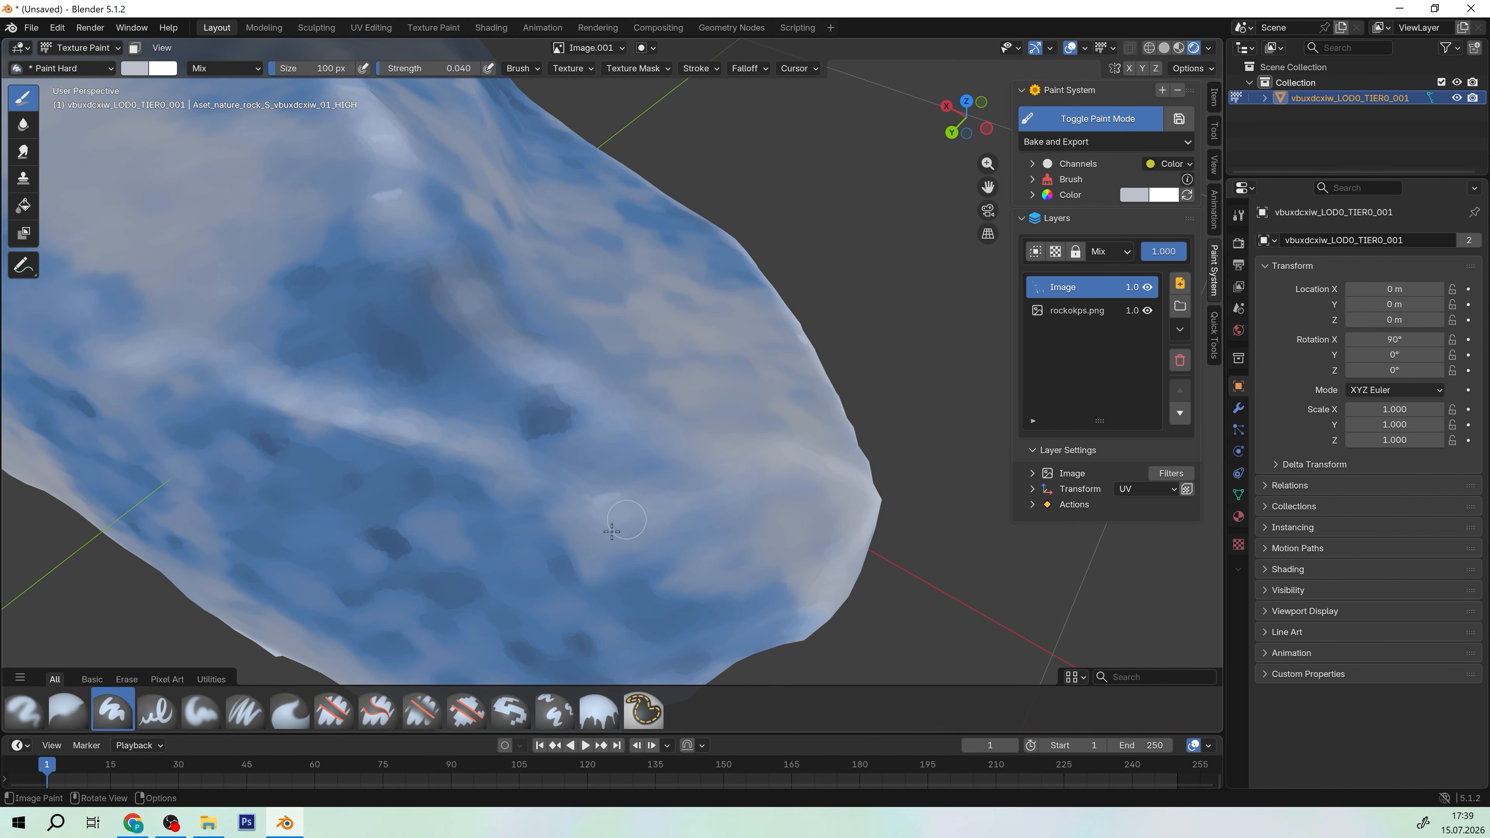
# Continue painting soft highlights on the pale face and edges at the rock's end
pyautogui.moveTo(557, 455); pyautogui.dragTo(522, 316, button='middle')
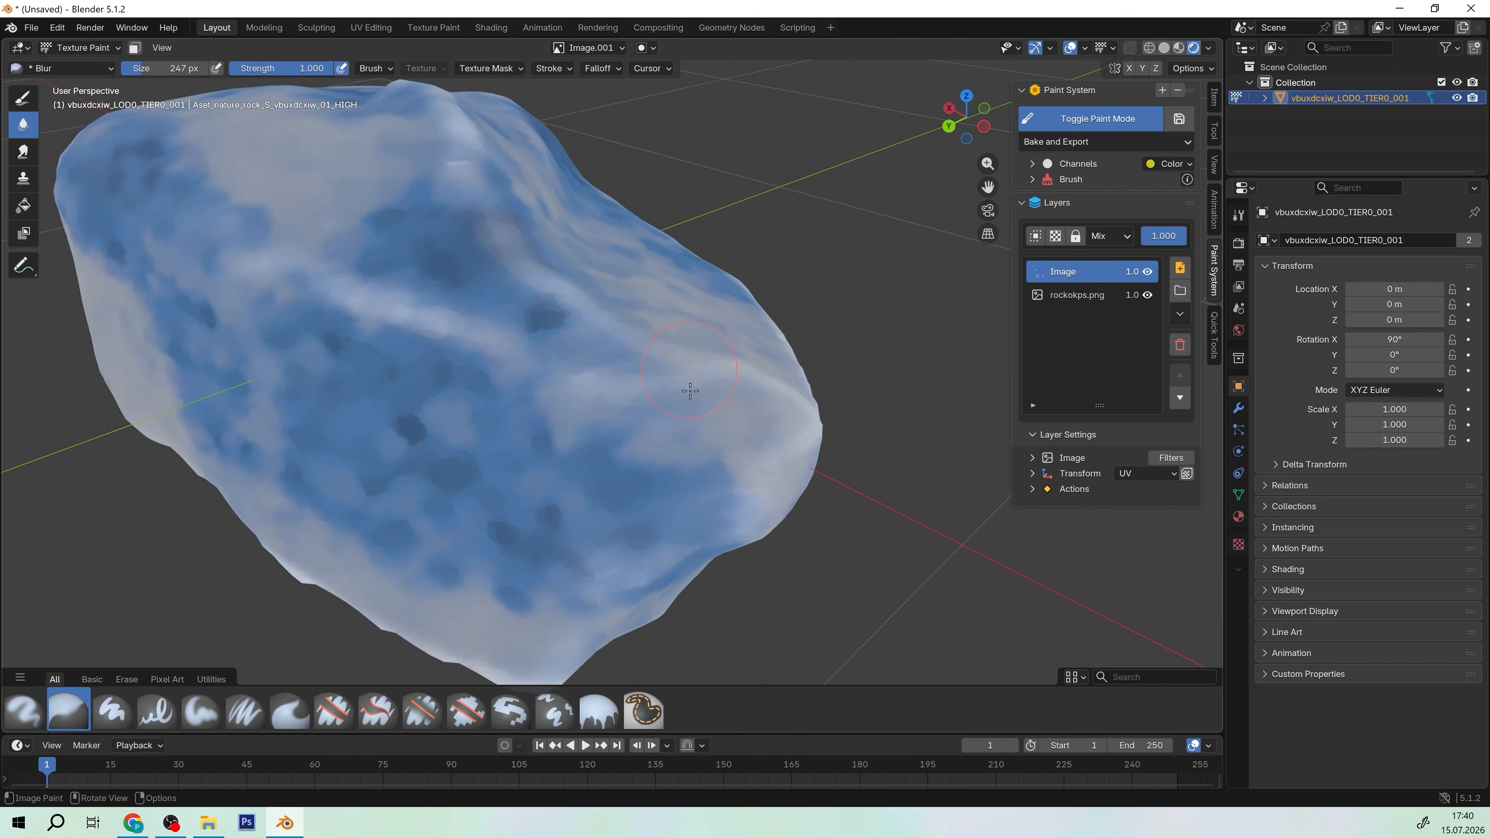
pyautogui.scroll(2, 689, 392)
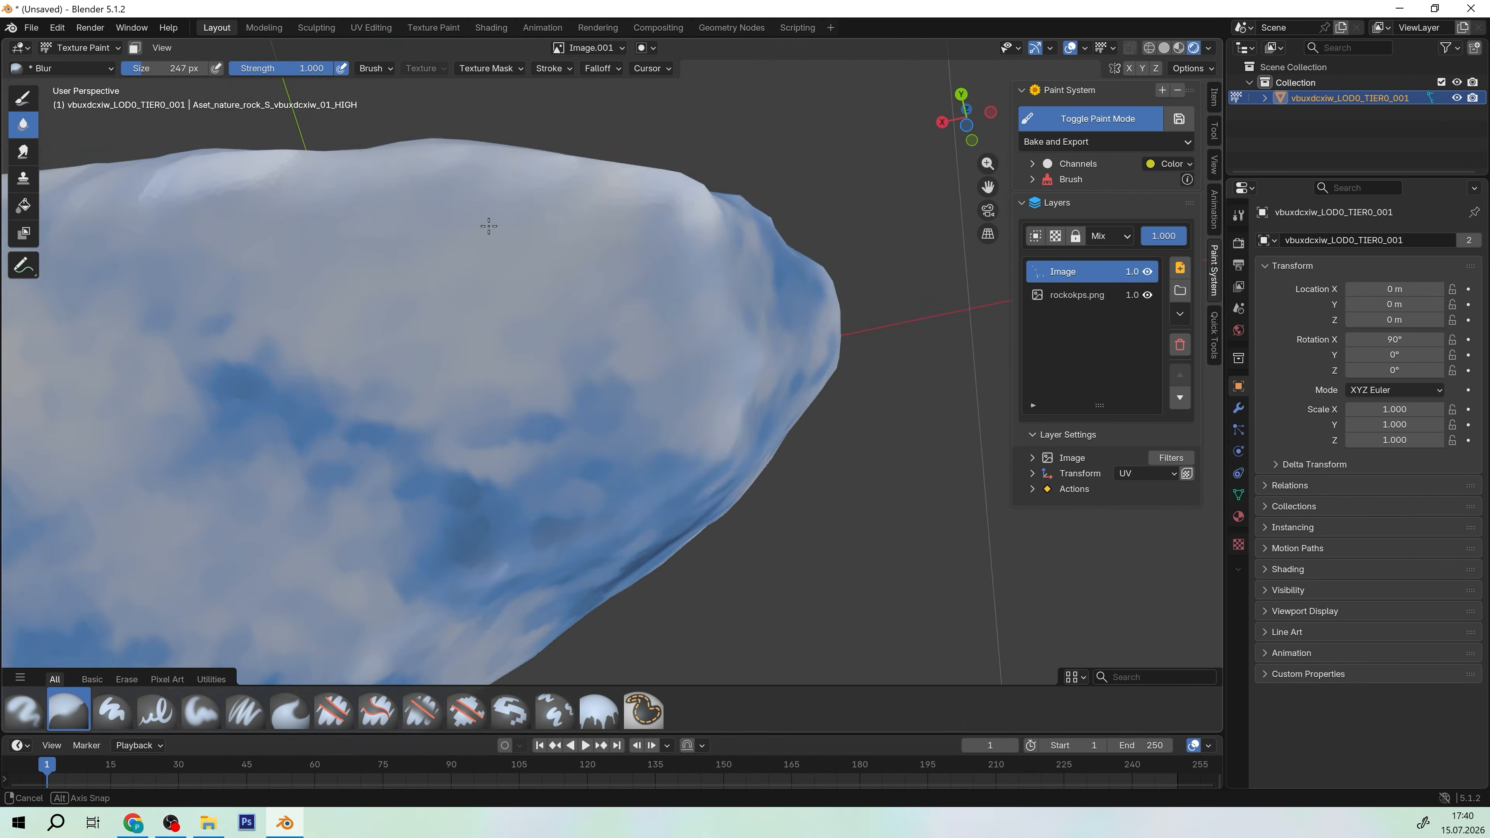
pyautogui.moveTo(488, 226)
pyautogui.mouseDown(button='middle')
pyautogui.moveTo(641, 383)
pyautogui.moveTo(733, 411)
pyautogui.mouseUp(button='middle')
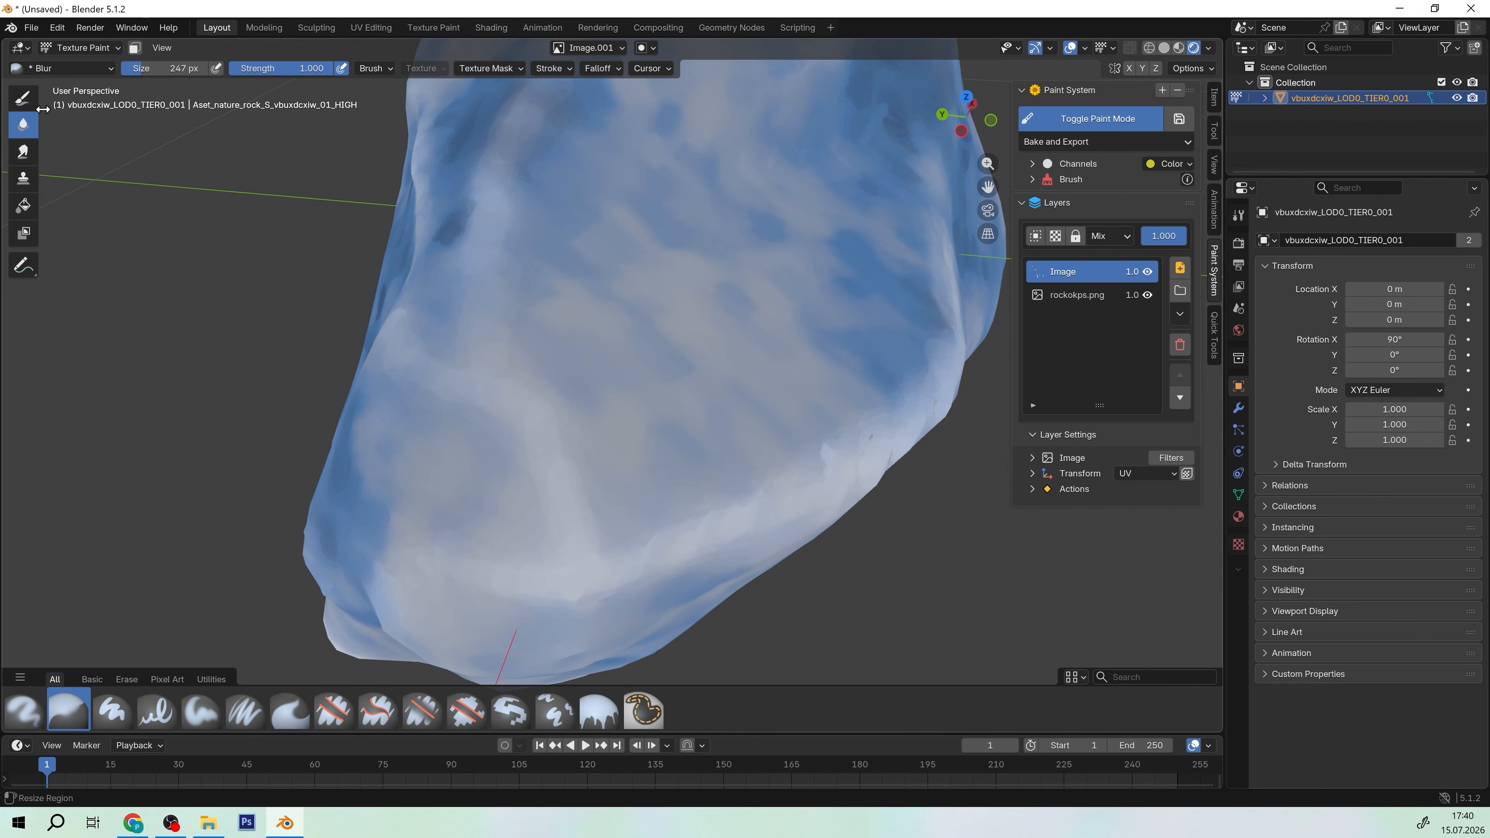
pyautogui.scroll(4, 811, 437)
pyautogui.moveTo(466, 473); pyautogui.dragTo(465, 500)
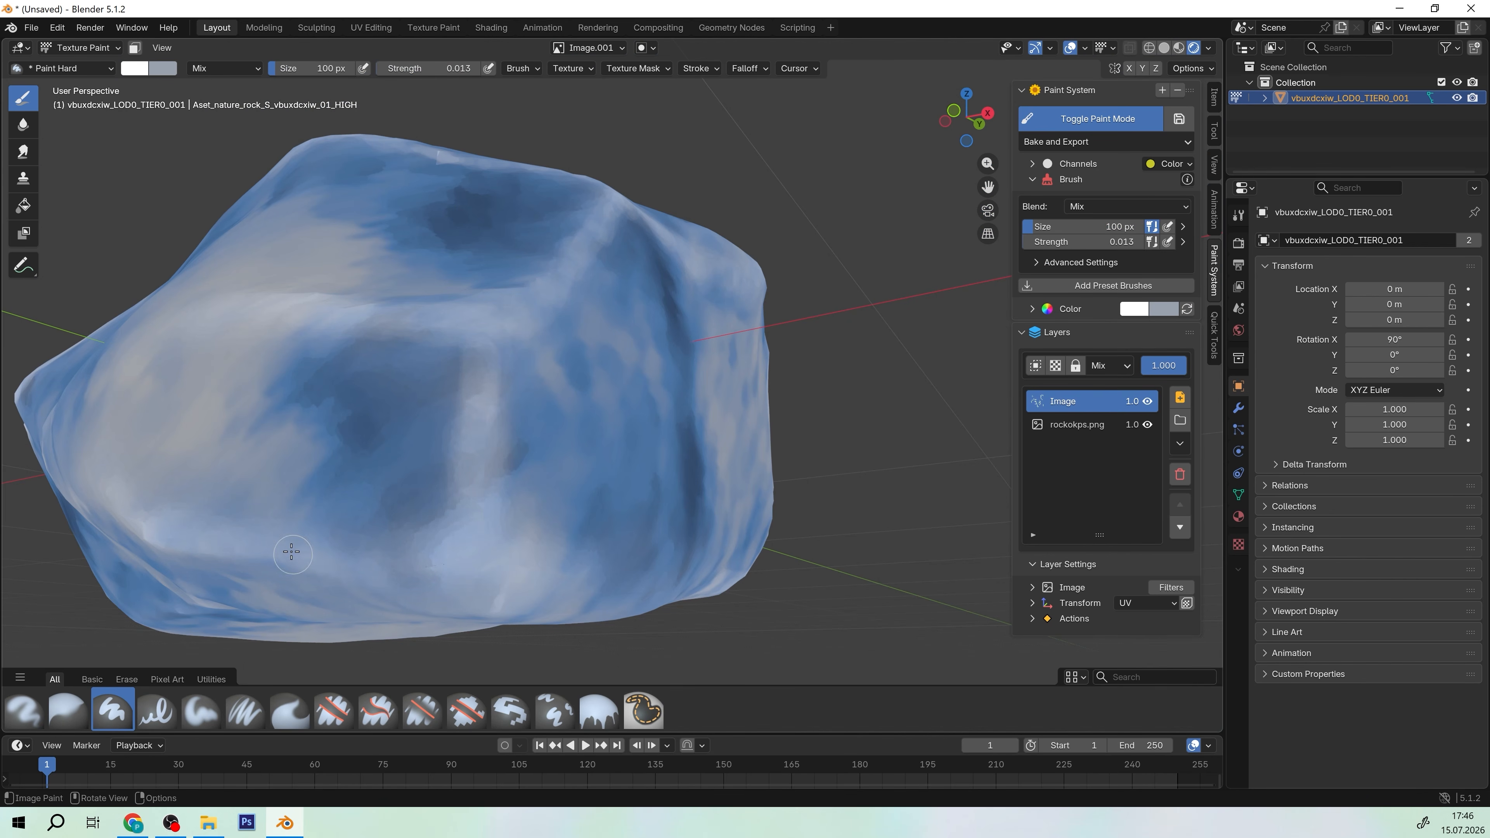
# Examine the rock's painted faces and edge highlights from all sides
pyautogui.moveTo(291, 552); pyautogui.dragTo(294, 471, button='middle')
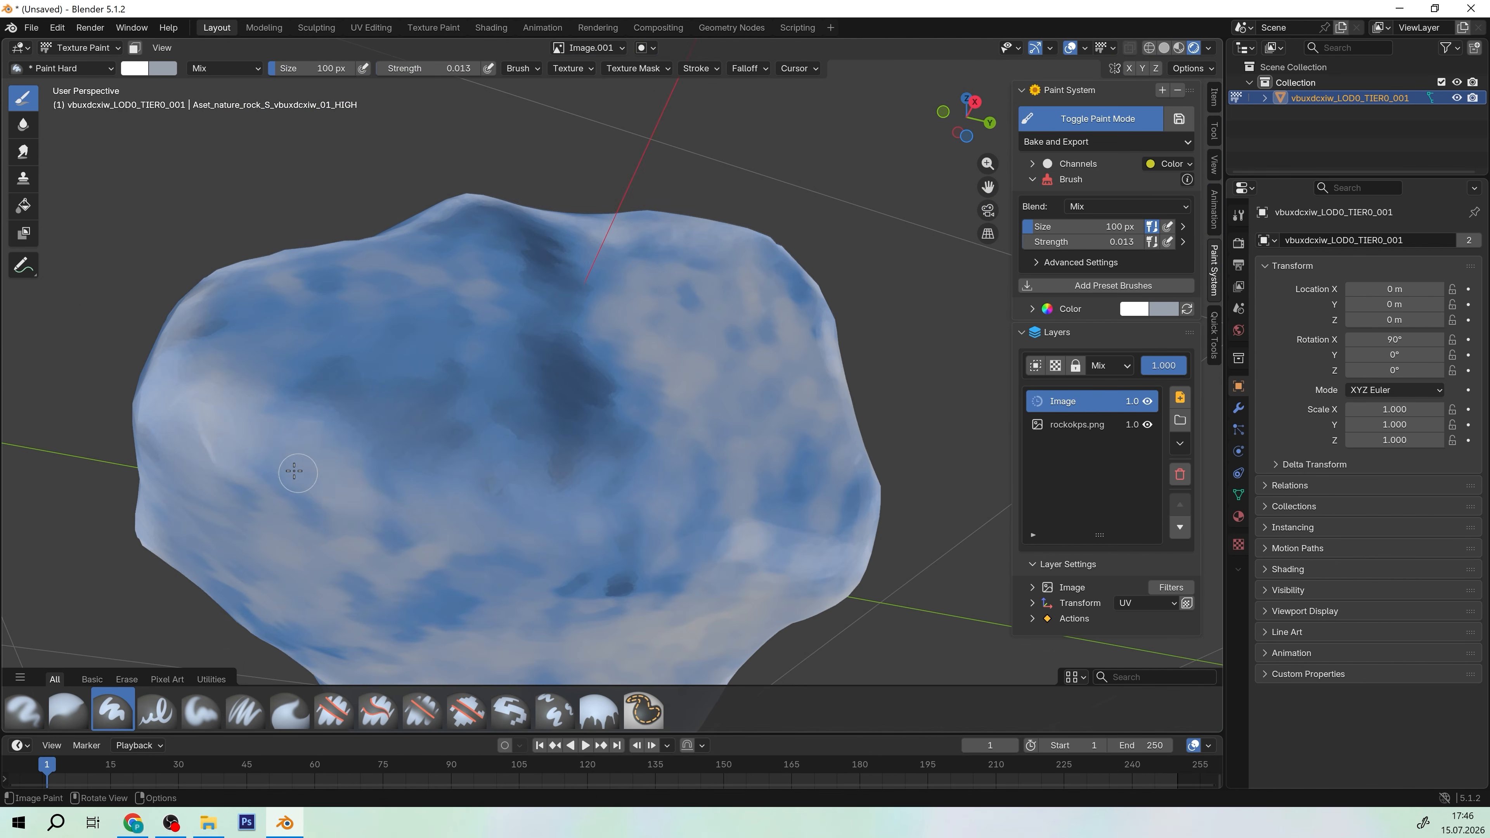
pyautogui.moveTo(748, 543); pyautogui.dragTo(391, 235, button='middle')
pyautogui.moveTo(702, 251); pyautogui.dragTo(490, 533, button='middle')
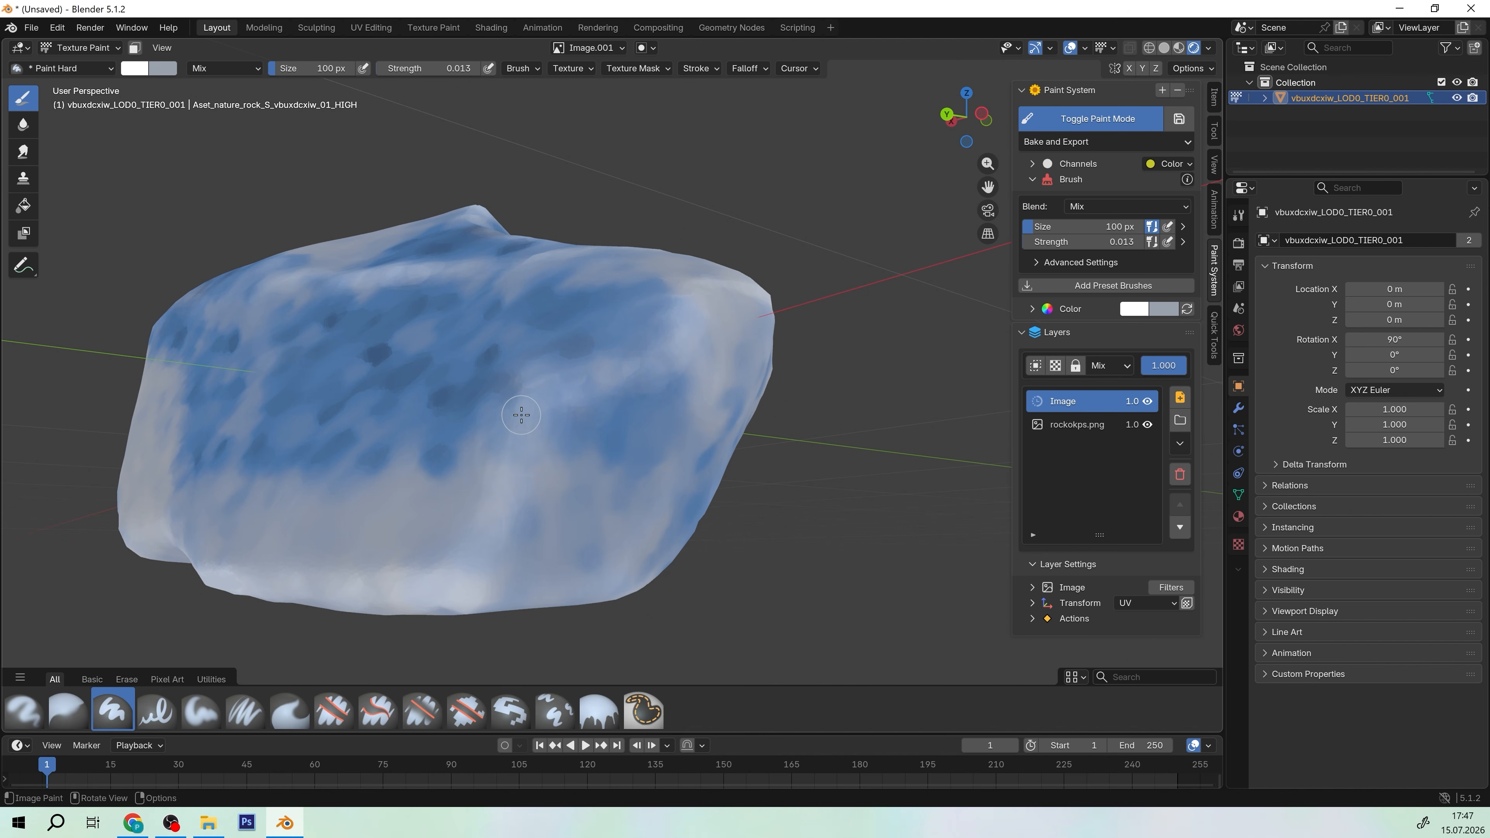
pyautogui.moveTo(520, 414); pyautogui.dragTo(561, 397, button='middle')
pyautogui.press('space')
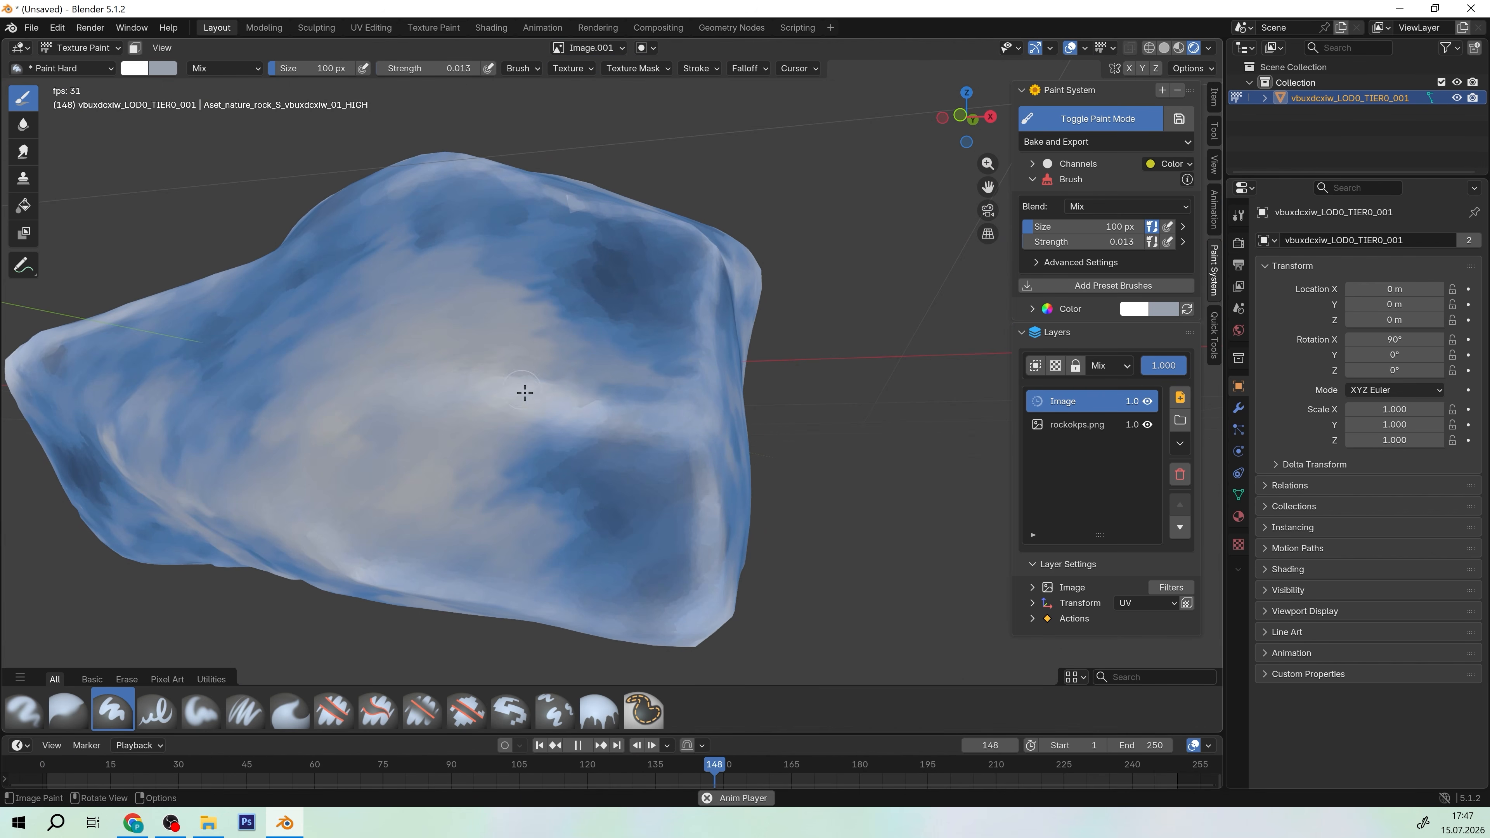
pyautogui.press('space')
pyautogui.moveTo(770, 300); pyautogui.dragTo(366, 399, button='middle')
pyautogui.moveTo(304, 484); pyautogui.dragTo(424, 373, button='middle')
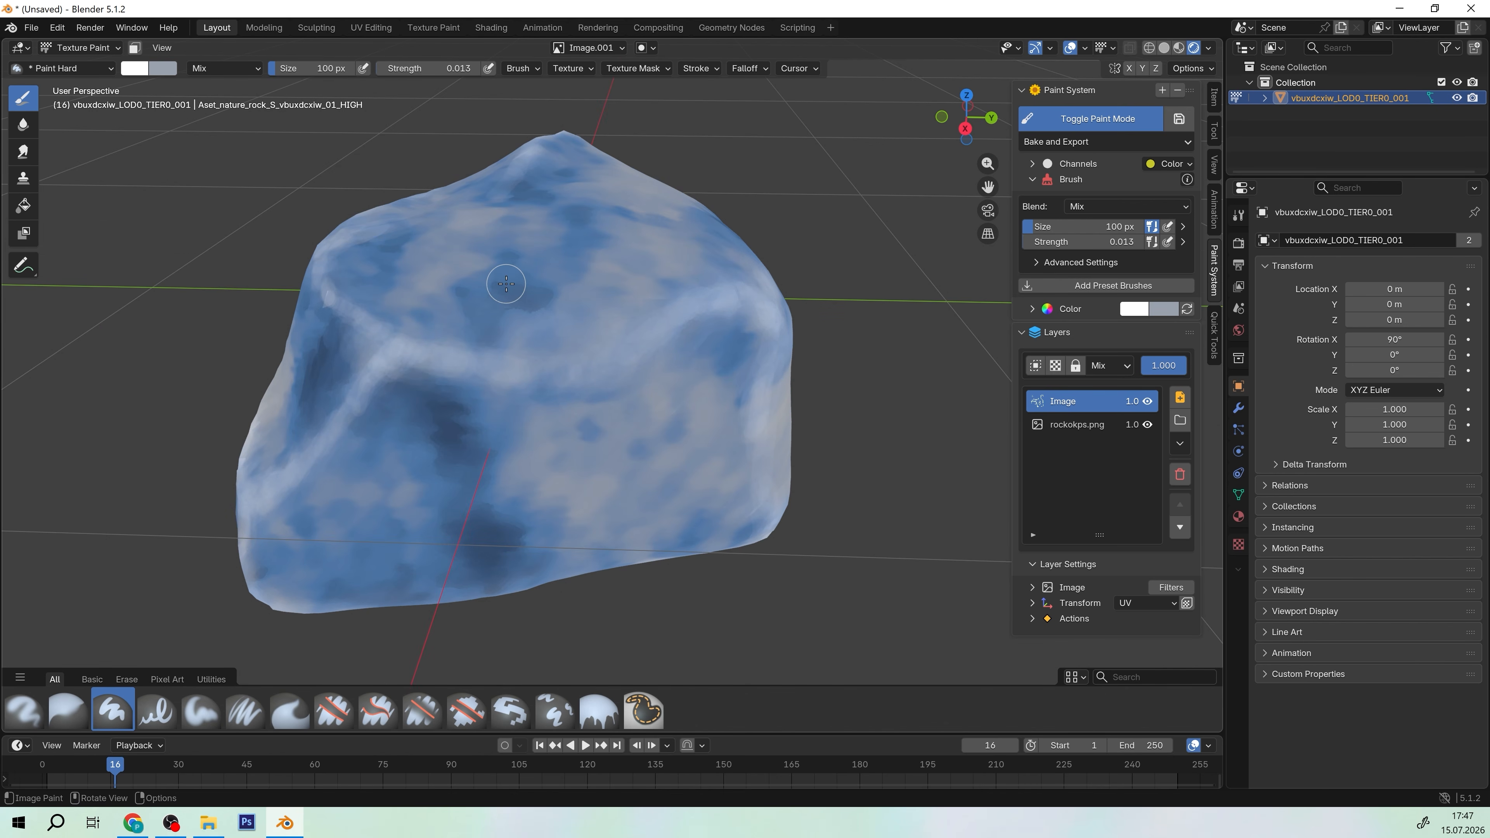
pyautogui.moveTo(506, 284); pyautogui.dragTo(587, 368, button='middle')
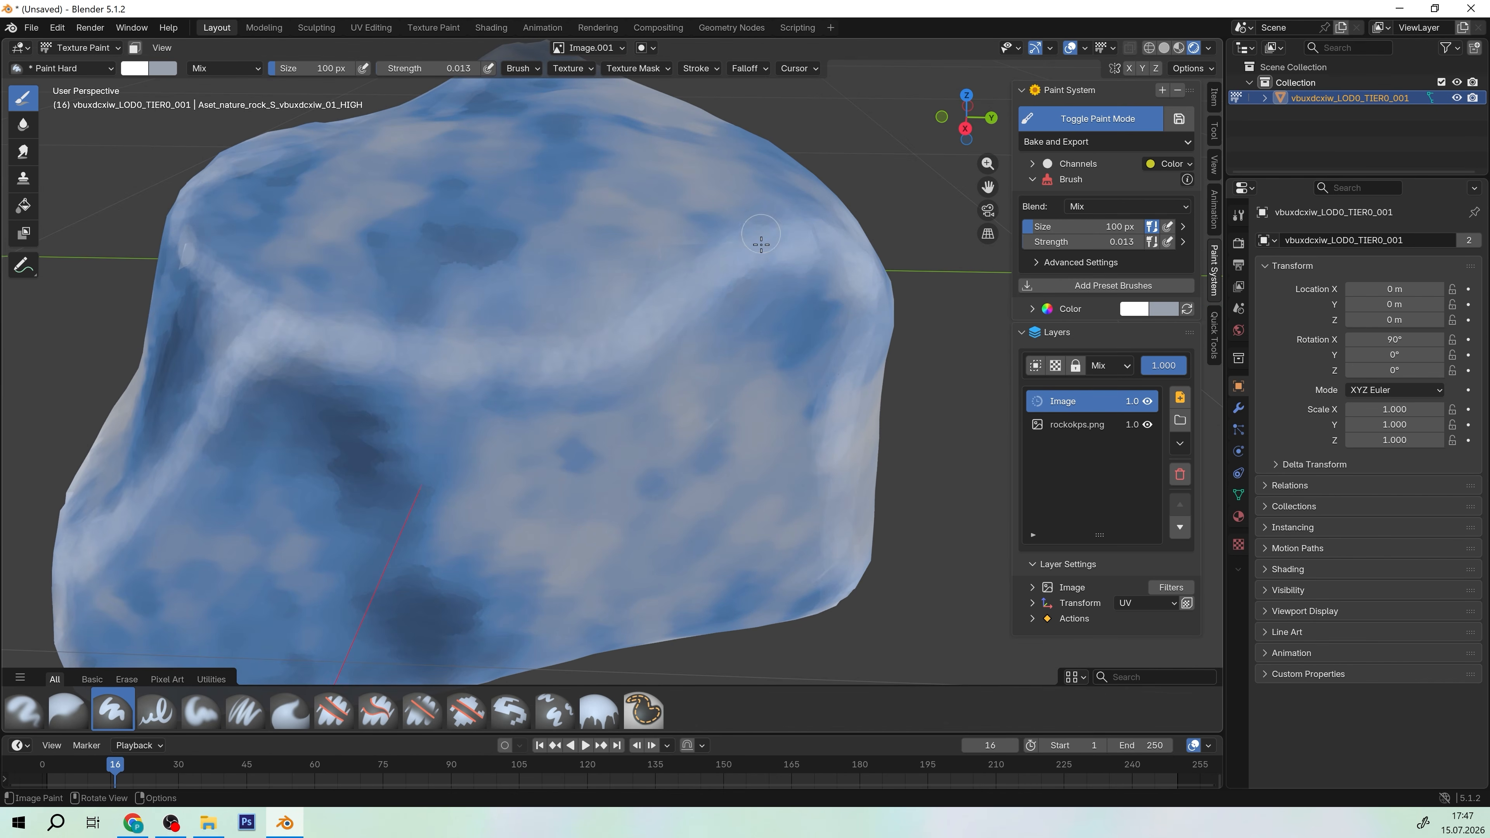
pyautogui.moveTo(817, 482); pyautogui.dragTo(621, 438, button='middle')
pyautogui.scroll(-6, 735, 363)
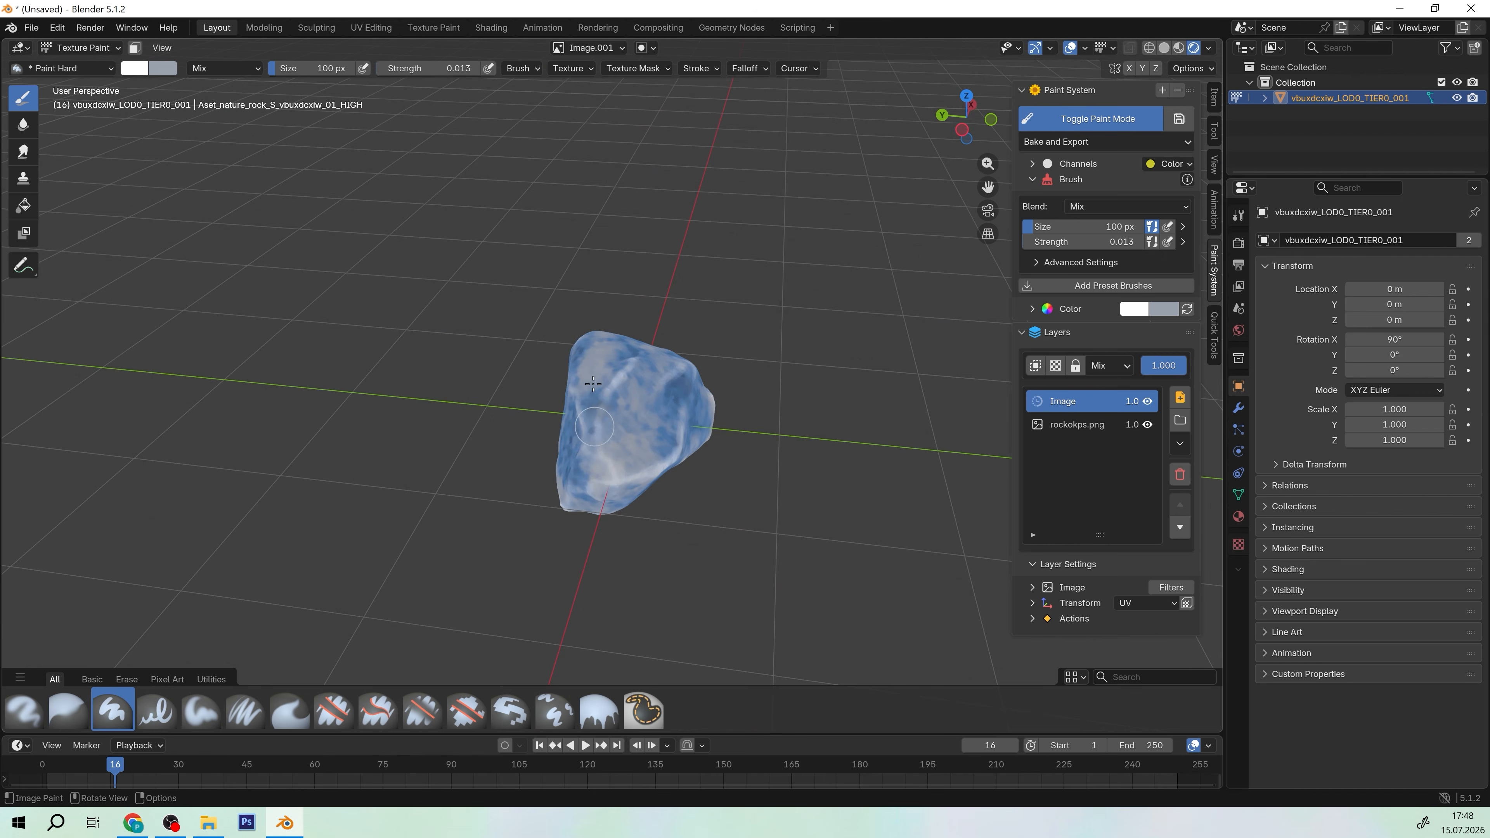
# Paint a few more faint highlights along the ridges on the rock's top with the 100 px brush at strength 0.013
pyautogui.scroll(6, 593, 383)
pyautogui.moveTo(593, 384); pyautogui.dragTo(722, 414, button='middle')
pyautogui.scroll(-5, 722, 544)
pyautogui.moveTo(616, 281); pyautogui.dragTo(531, 335, button='middle')
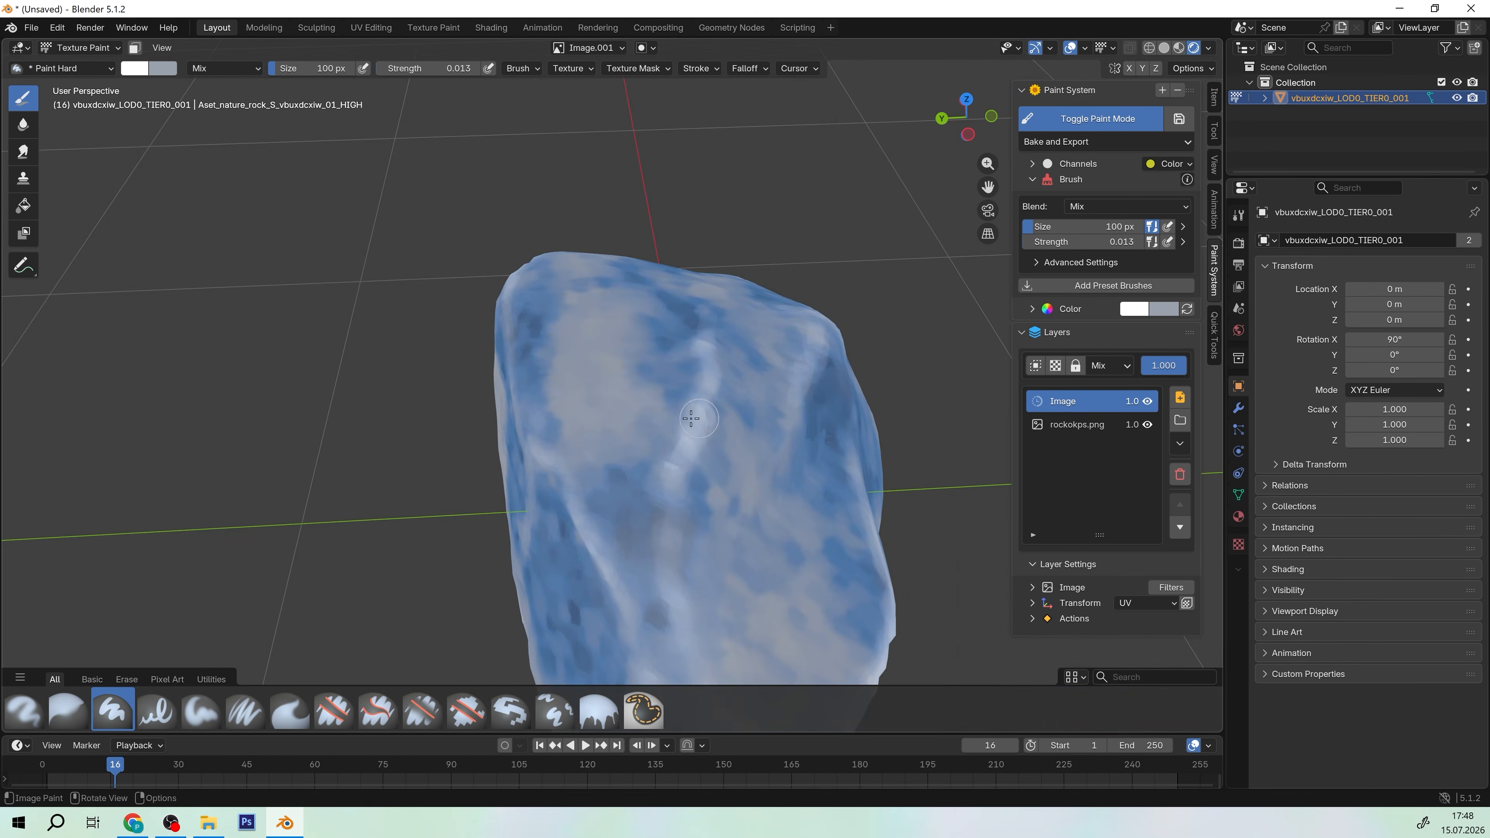
pyautogui.scroll(3, 530, 346)
pyautogui.moveTo(542, 449)
pyautogui.mouseDown()
pyautogui.moveTo(555, 479)
pyautogui.moveTo(564, 443)
pyautogui.mouseUp()
pyautogui.moveTo(601, 523); pyautogui.dragTo(598, 501)
pyautogui.scroll(-4, 591, 422)
pyautogui.moveTo(591, 423)
pyautogui.mouseDown(button='middle')
pyautogui.moveTo(825, 366)
pyautogui.moveTo(542, 525)
pyautogui.mouseUp(button='middle')
# Switch to a dark blue brush at 34 px and strength 0.210, and paint a thin crack joining the steep face's two dark patches
pyautogui.rightClick(464, 541)
pyautogui.moveTo(431, 558); pyautogui.dragTo(437, 558)
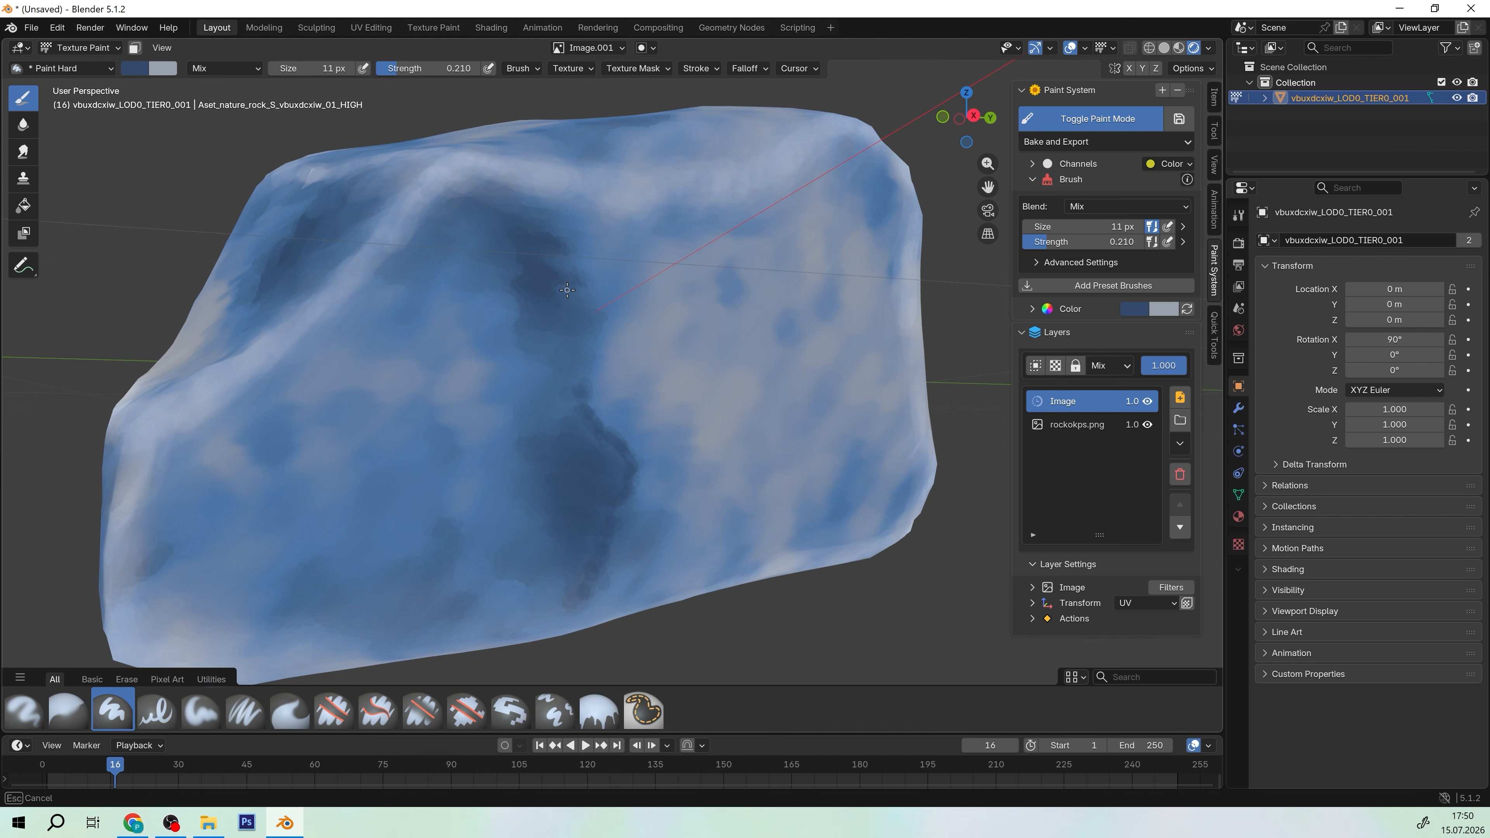
pyautogui.scroll(4, 594, 324)
pyautogui.rightClick(567, 298)
pyautogui.moveTo(530, 299)
pyautogui.mouseDown()
pyautogui.moveTo(544, 299)
pyautogui.moveTo(555, 371)
pyautogui.mouseUp()
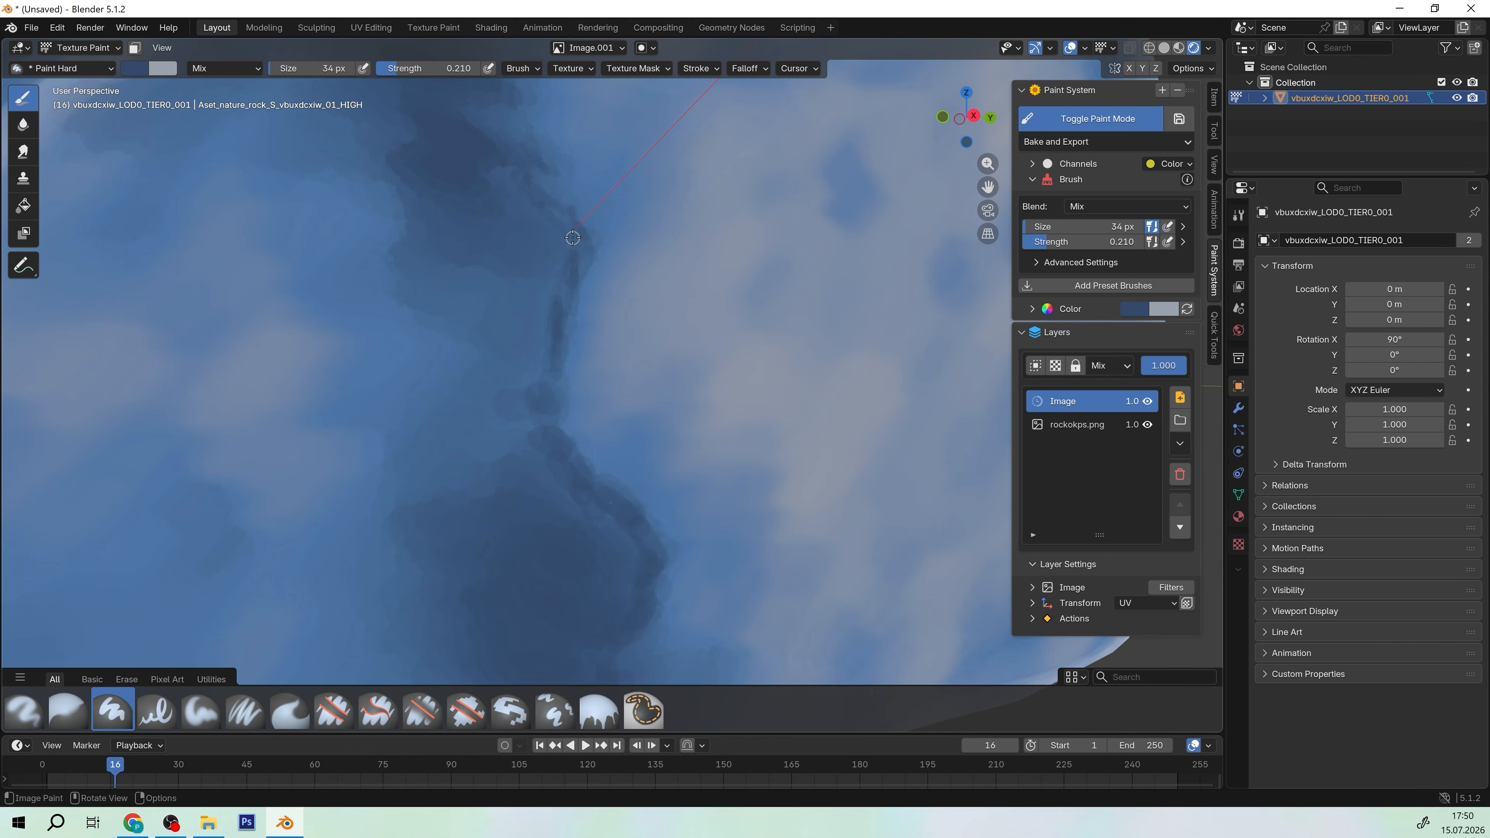
# Extend the dark cracks on the steep face, branching from the upper dark patch down towards the base
pyautogui.moveTo(546, 194); pyautogui.dragTo(553, 427, button='middle')
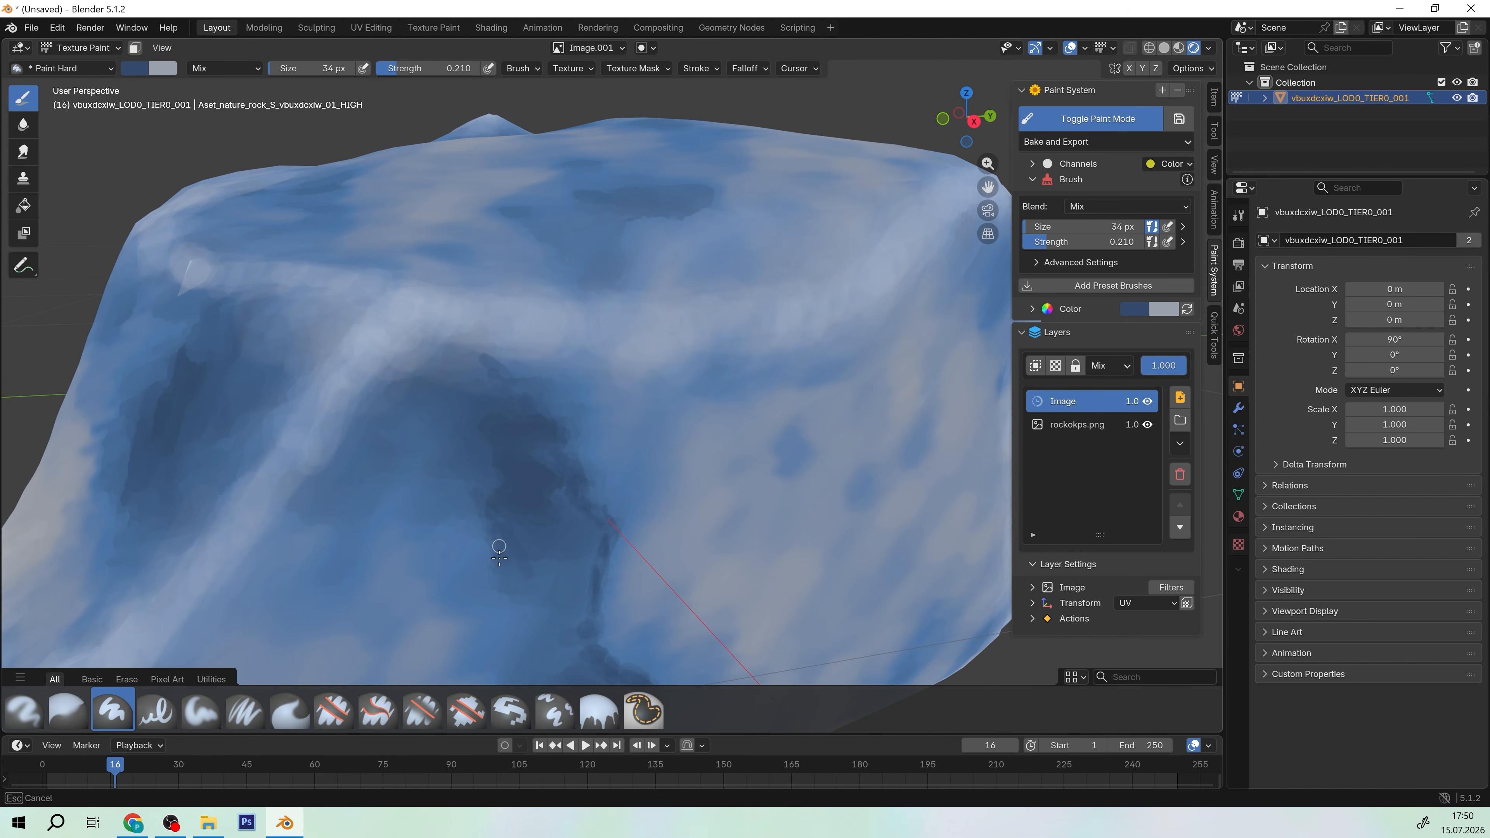
pyautogui.moveTo(499, 552); pyautogui.dragTo(472, 307, button='middle')
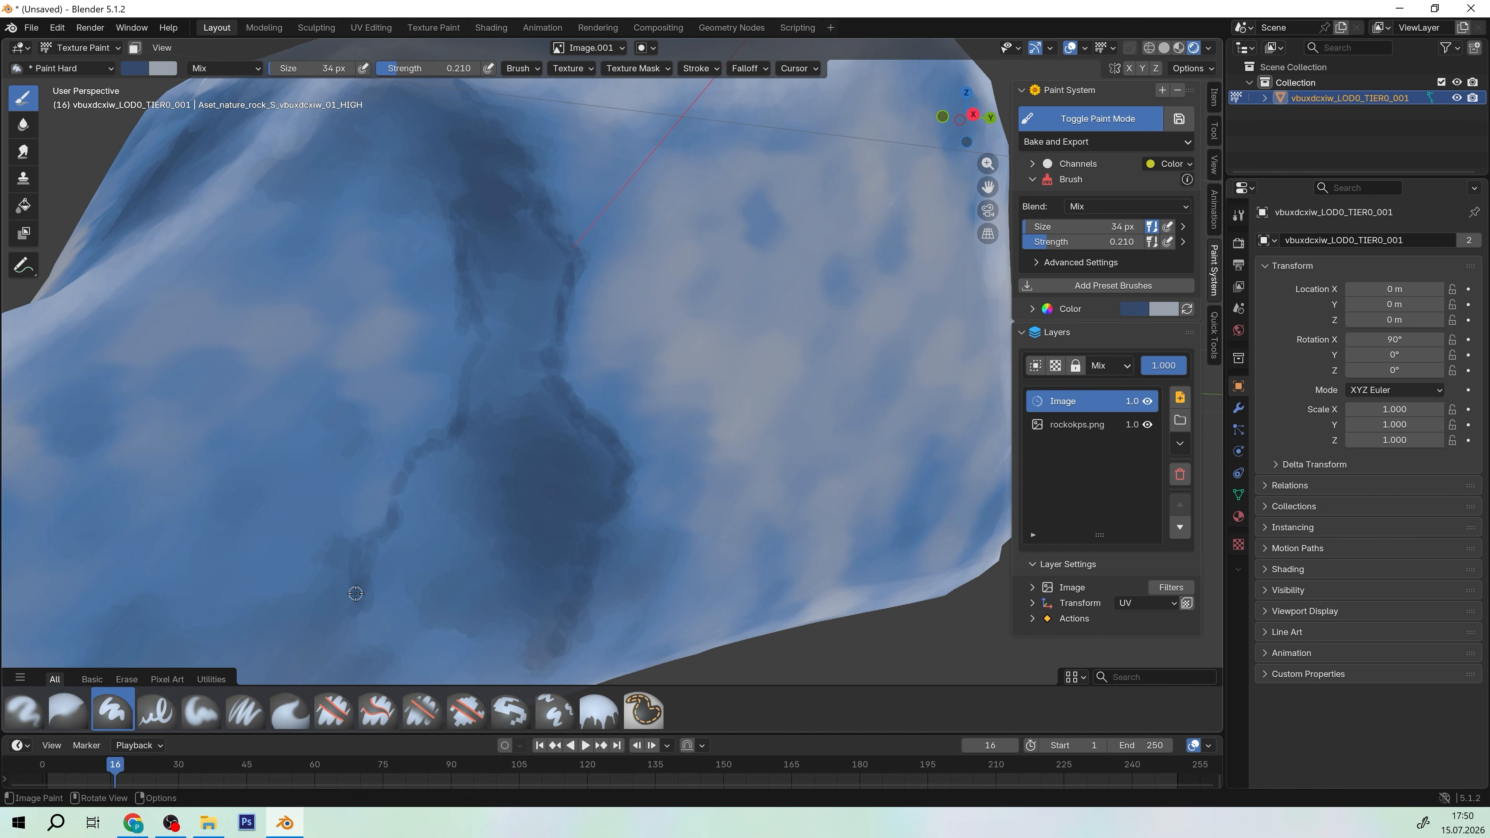
pyautogui.moveTo(387, 619)
pyautogui.mouseDown(button='middle')
pyautogui.moveTo(485, 413)
pyautogui.moveTo(442, 496)
pyautogui.mouseUp(button='middle')
pyautogui.scroll(-6, 485, 412)
pyautogui.scroll(6, 443, 496)
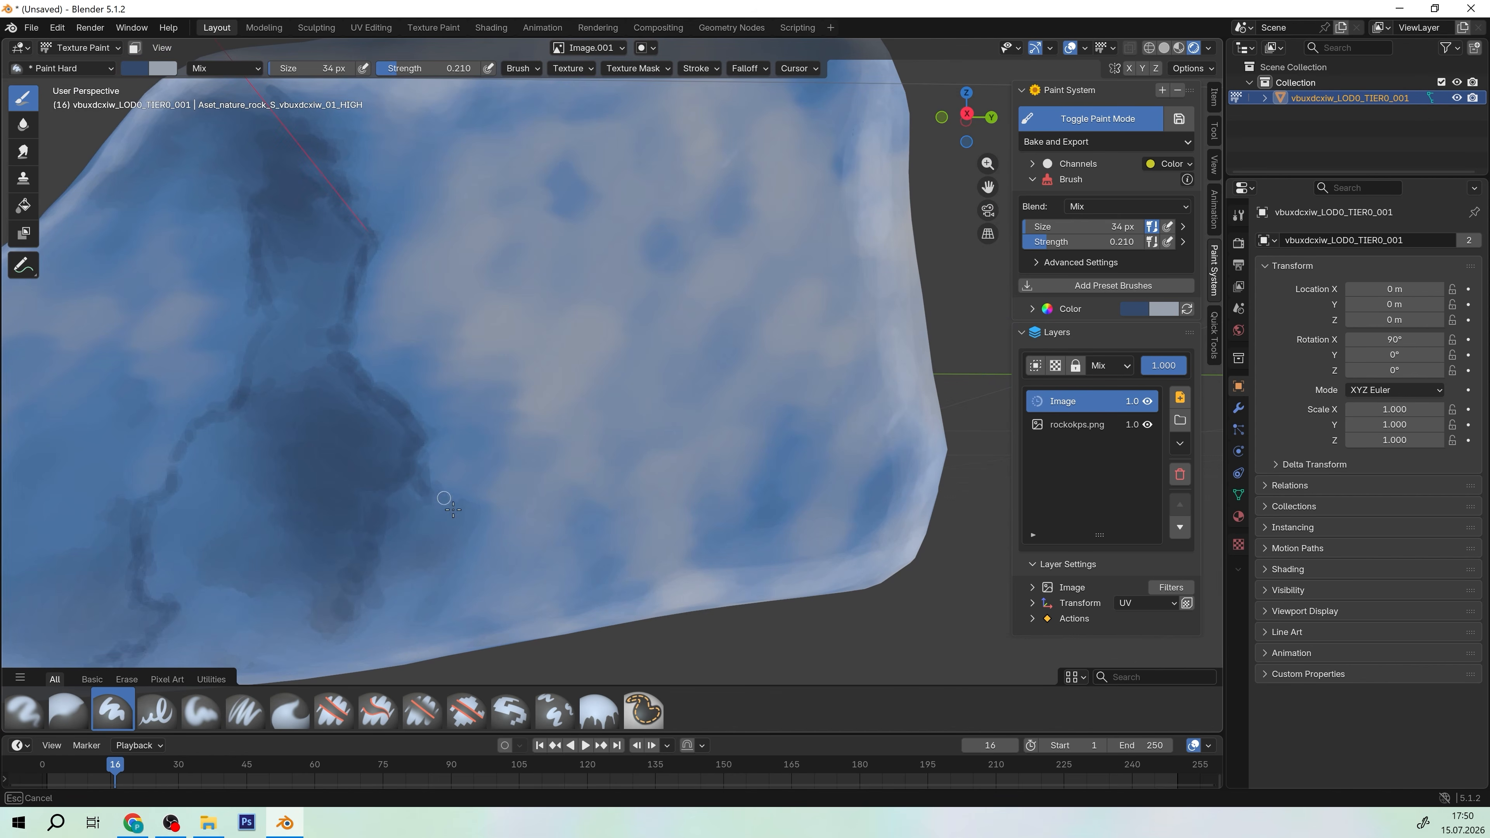
# Paint jagged dark cracks along the edge of the blue area and over the dark spots on the broad side face
pyautogui.scroll(-6, 442, 496)
pyautogui.moveTo(562, 469)
pyautogui.mouseDown(button='middle')
pyautogui.moveTo(493, 443)
pyautogui.moveTo(504, 368)
pyautogui.mouseUp(button='middle')
pyautogui.scroll(5, 504, 368)
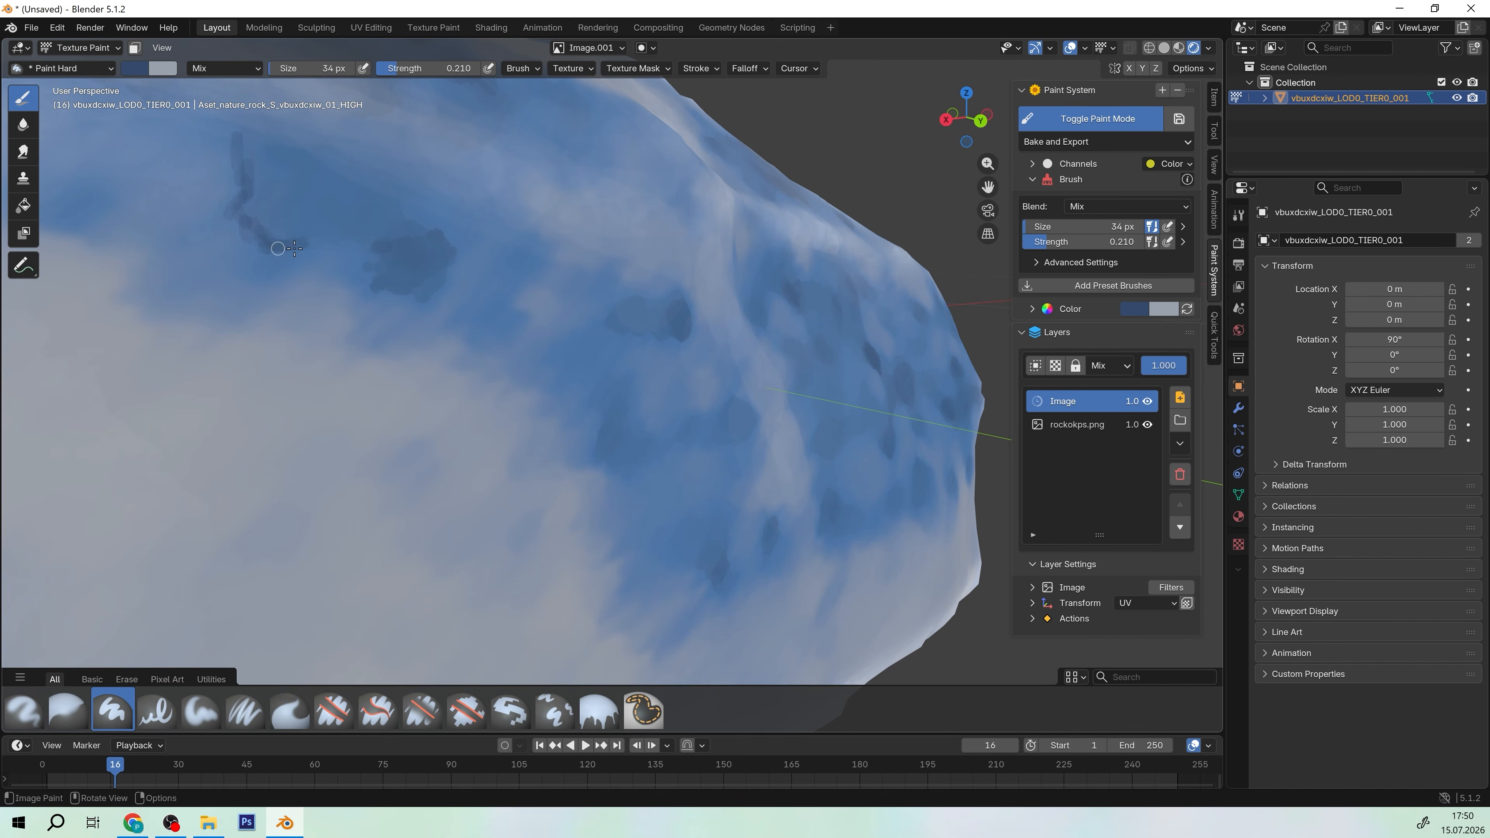
pyautogui.scroll(-5, 537, 386)
pyautogui.moveTo(537, 386); pyautogui.dragTo(226, 374, button='middle')
pyautogui.scroll(5, 225, 374)
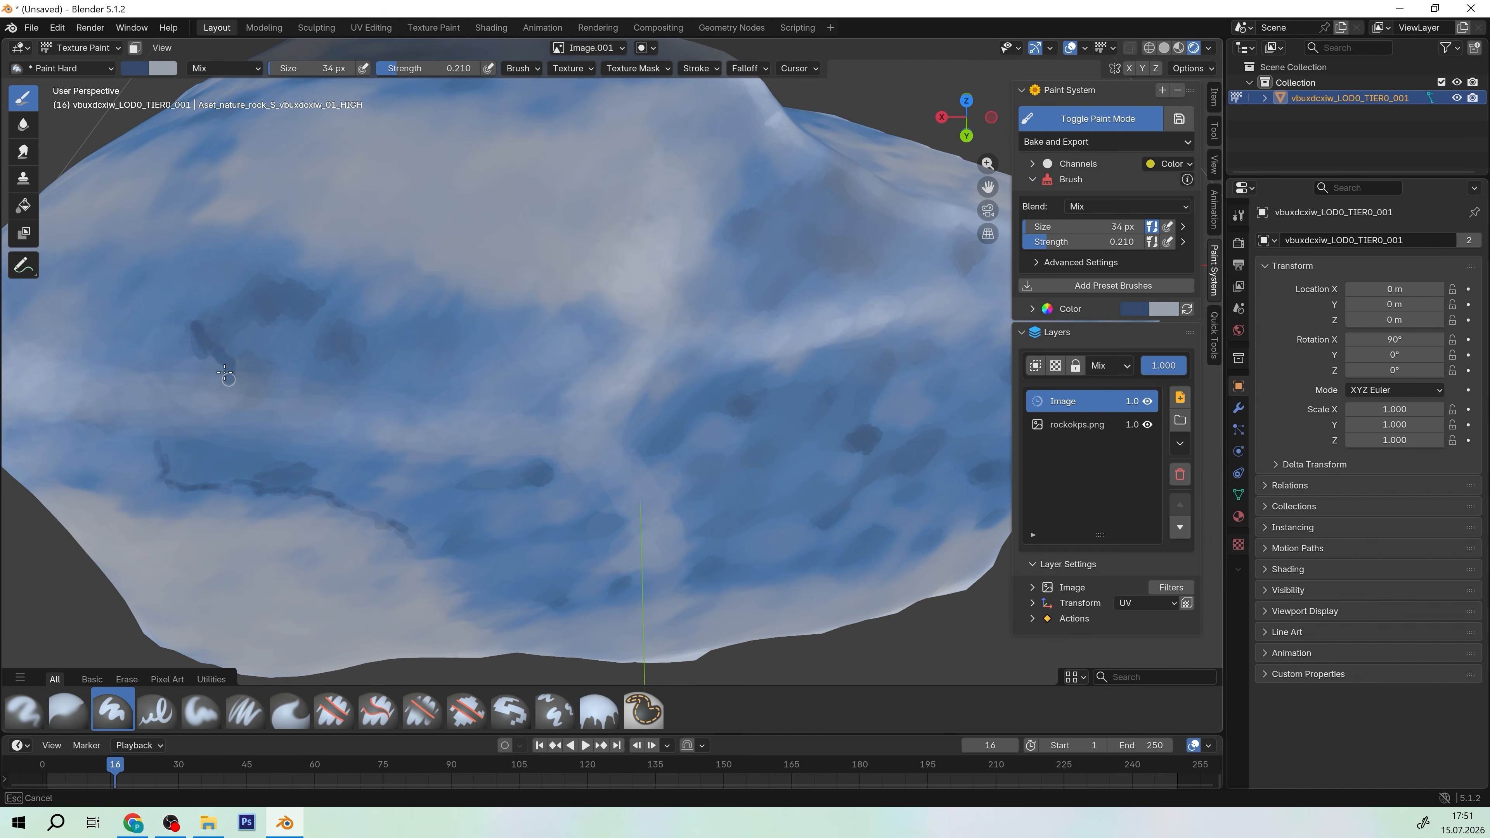
pyautogui.moveTo(410, 306); pyautogui.dragTo(609, 447, button='middle')
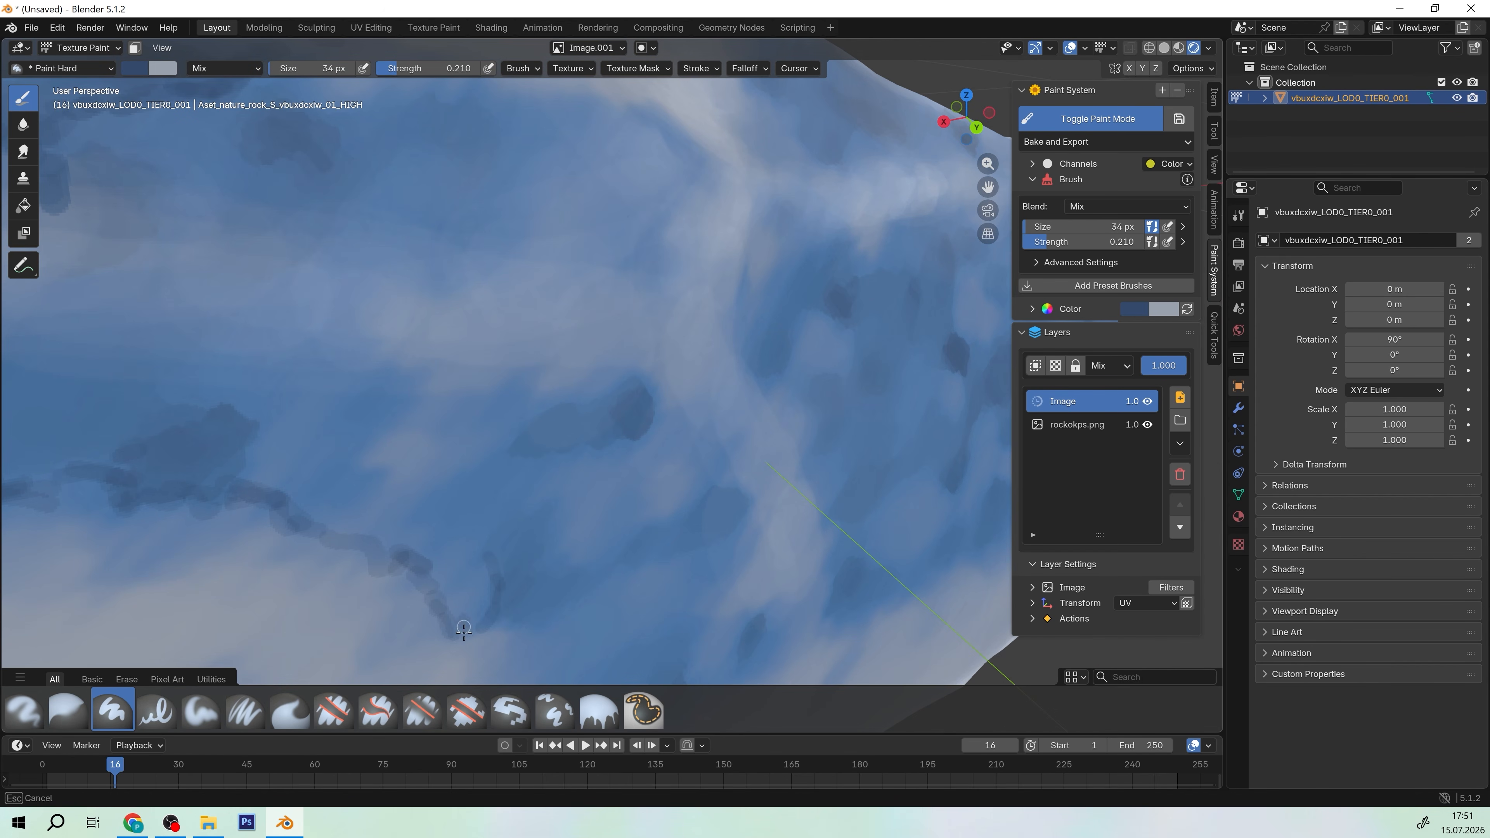
pyautogui.scroll(-5, 733, 522)
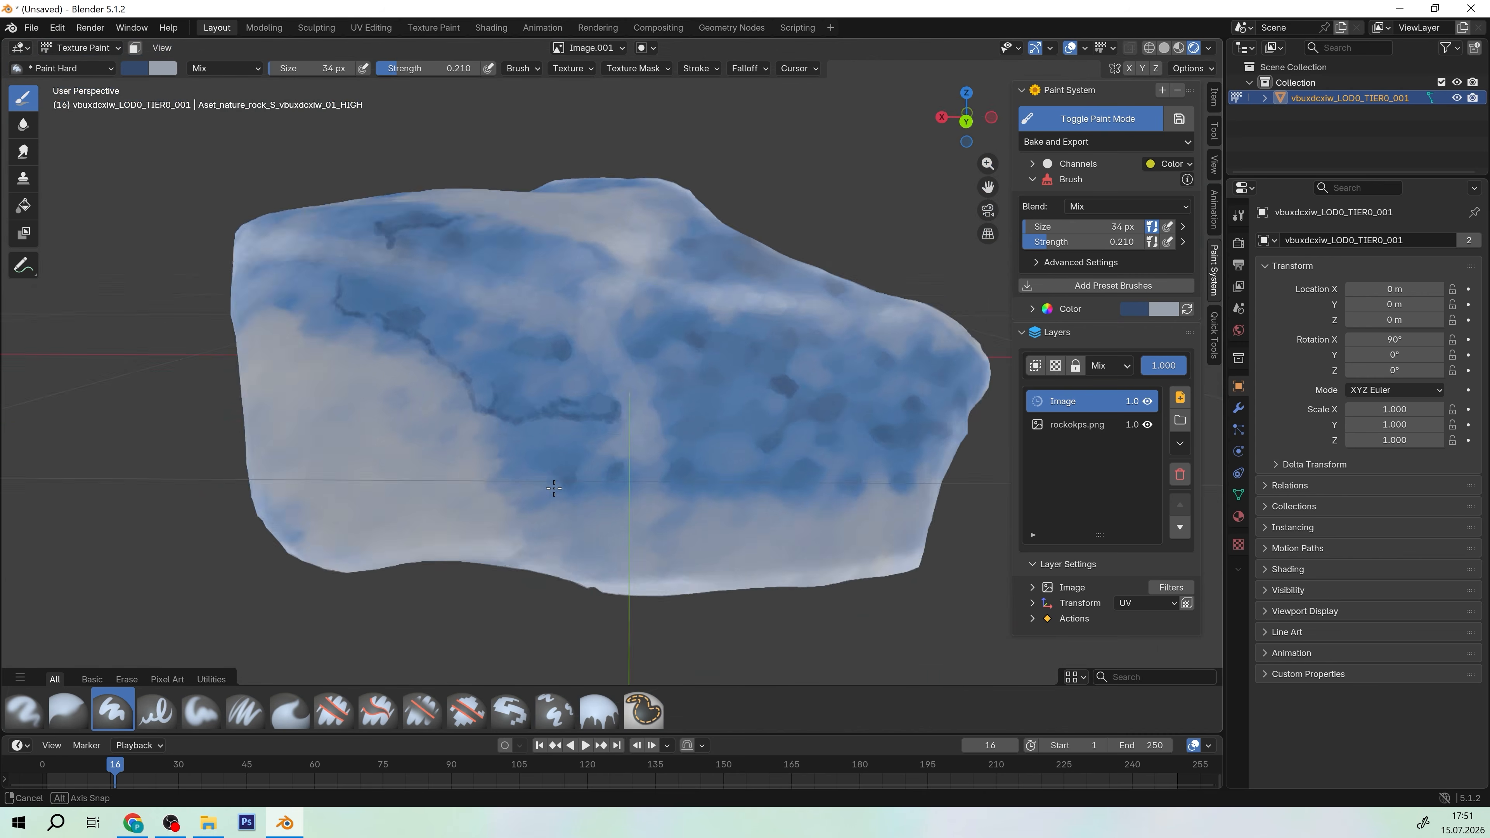
# Trace small dark crack lines around the dark blue spots near the end of the broad side
pyautogui.scroll(5, 557, 337)
pyautogui.moveTo(557, 338); pyautogui.dragTo(223, 274, button='middle')
pyautogui.moveTo(327, 270); pyautogui.dragTo(350, 238)
pyautogui.scroll(-5, 619, 423)
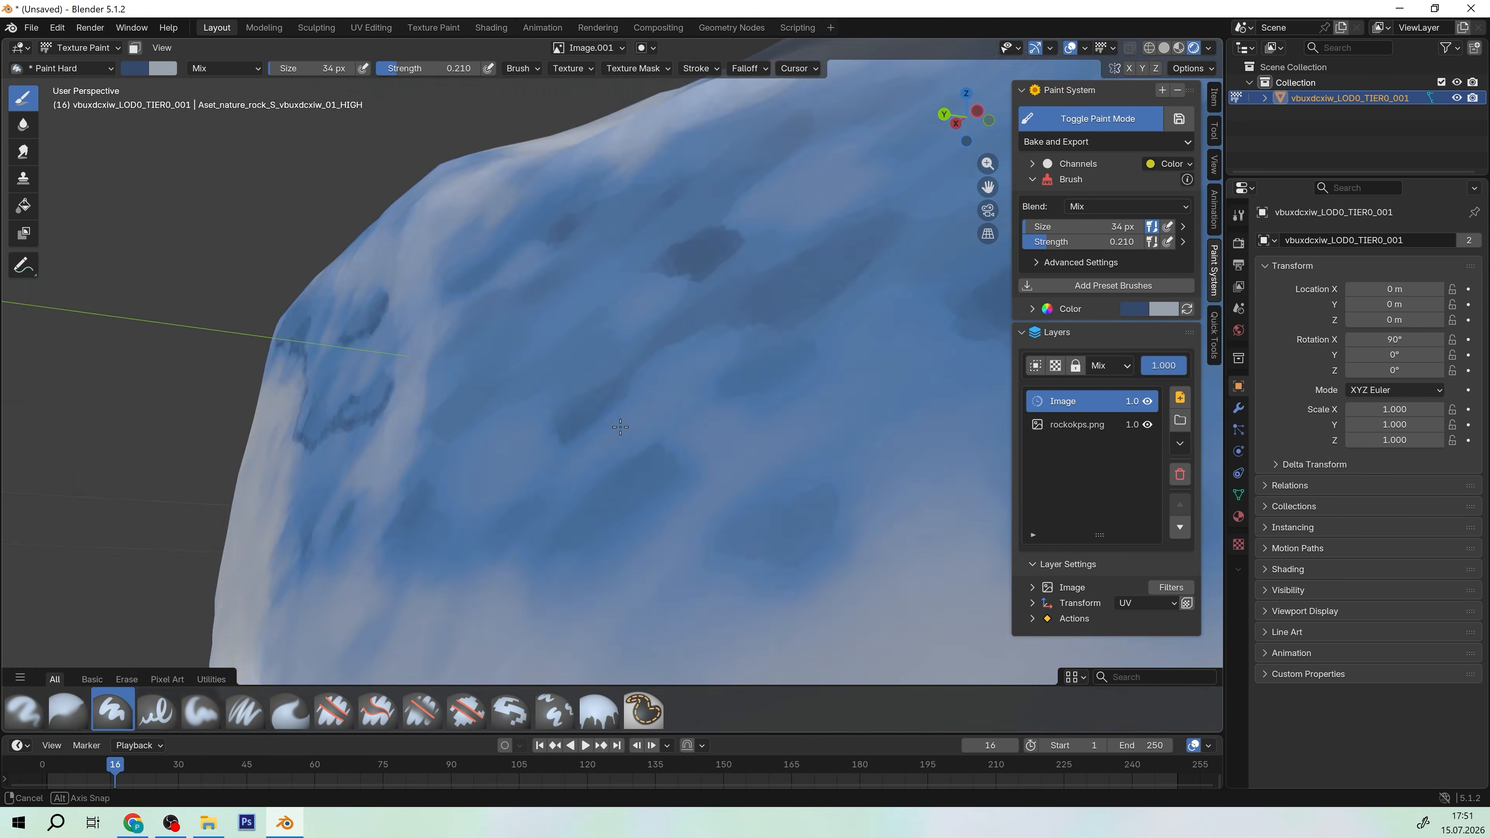
pyautogui.scroll(5, 618, 422)
pyautogui.moveTo(443, 467); pyautogui.dragTo(485, 517)
# Paint jagged dark lines along the rim of the large dark recess
pyautogui.scroll(-5, 488, 519)
pyautogui.moveTo(488, 518)
pyautogui.mouseDown(button='middle')
pyautogui.moveTo(854, 436)
pyautogui.moveTo(663, 190)
pyautogui.mouseUp(button='middle')
pyautogui.scroll(5, 662, 190)
pyautogui.scroll(-3, 662, 190)
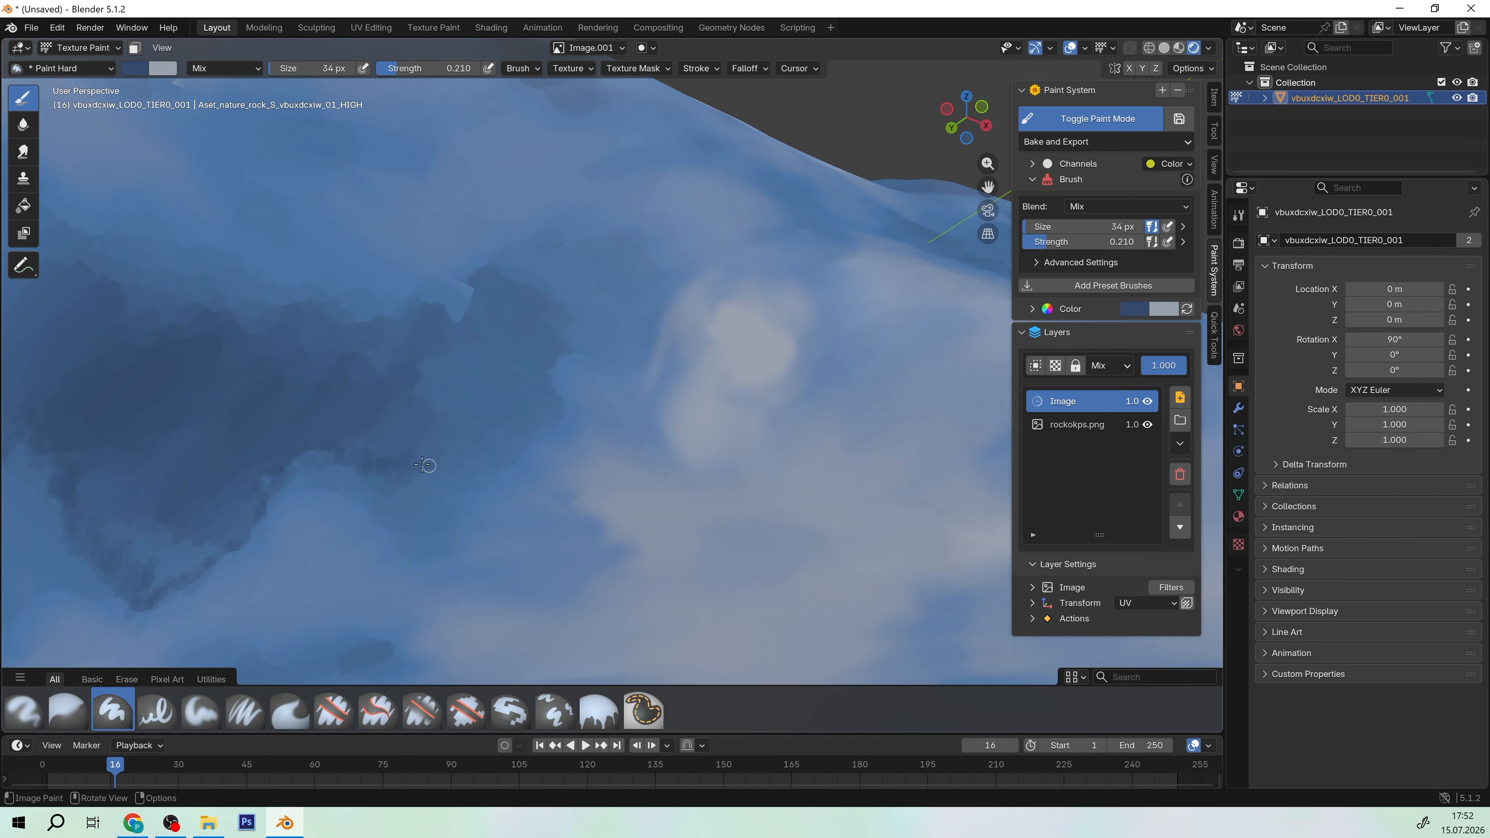
pyautogui.moveTo(585, 331); pyautogui.dragTo(628, 302)
# Paint branching dark cracks across the blue patches on the neighbouring upper slope
pyautogui.scroll(-5, 628, 302)
pyautogui.moveTo(627, 302); pyautogui.dragTo(516, 420, button='middle')
pyautogui.scroll(5, 411, 376)
pyautogui.moveTo(267, 434)
pyautogui.mouseDown()
pyautogui.moveTo(323, 409)
pyautogui.moveTo(370, 332)
pyautogui.mouseUp()
pyautogui.moveTo(553, 187); pyautogui.dragTo(480, 308)
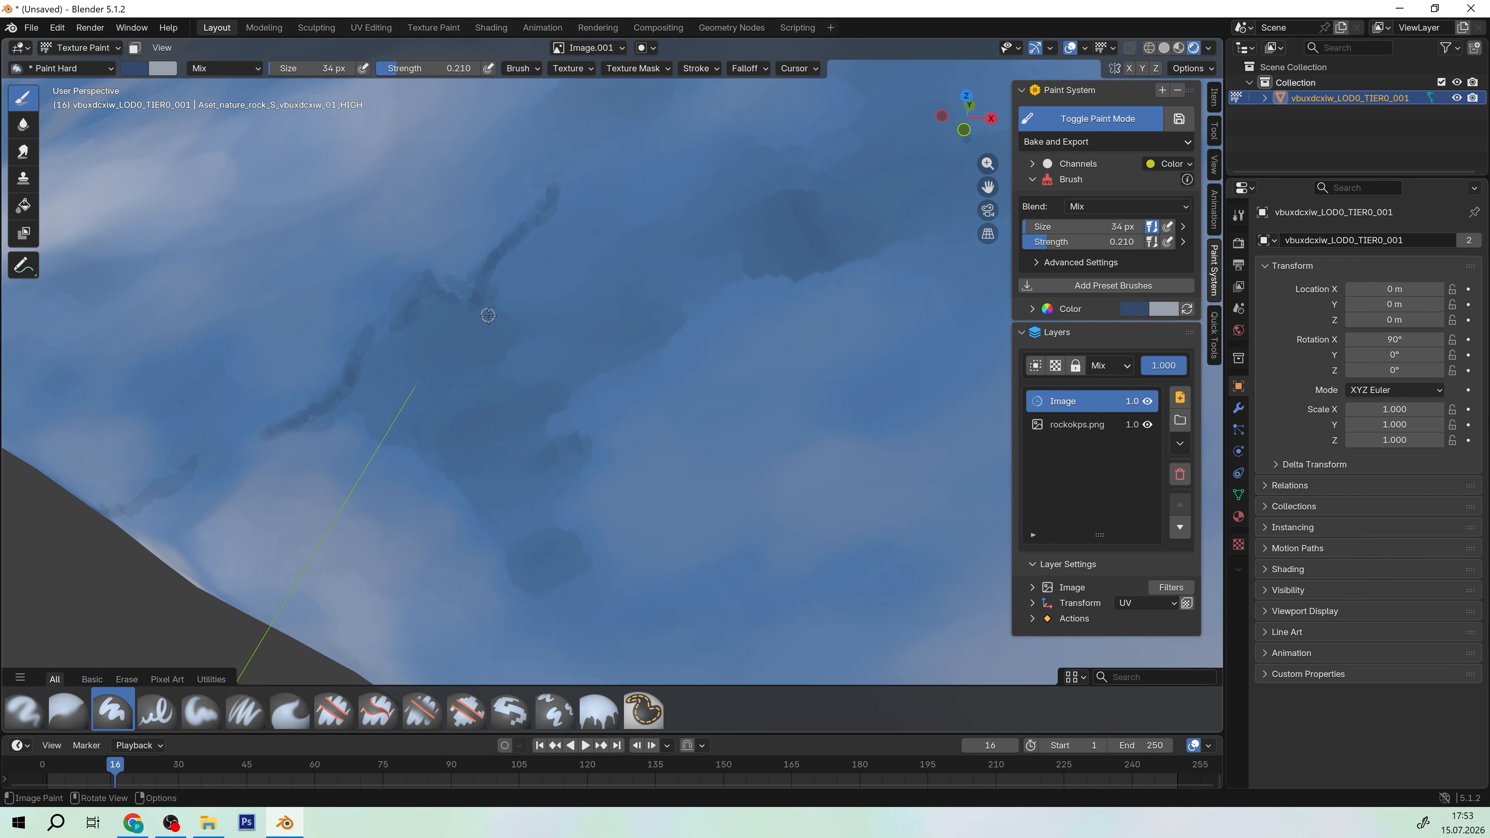
pyautogui.moveTo(539, 435); pyautogui.dragTo(749, 274)
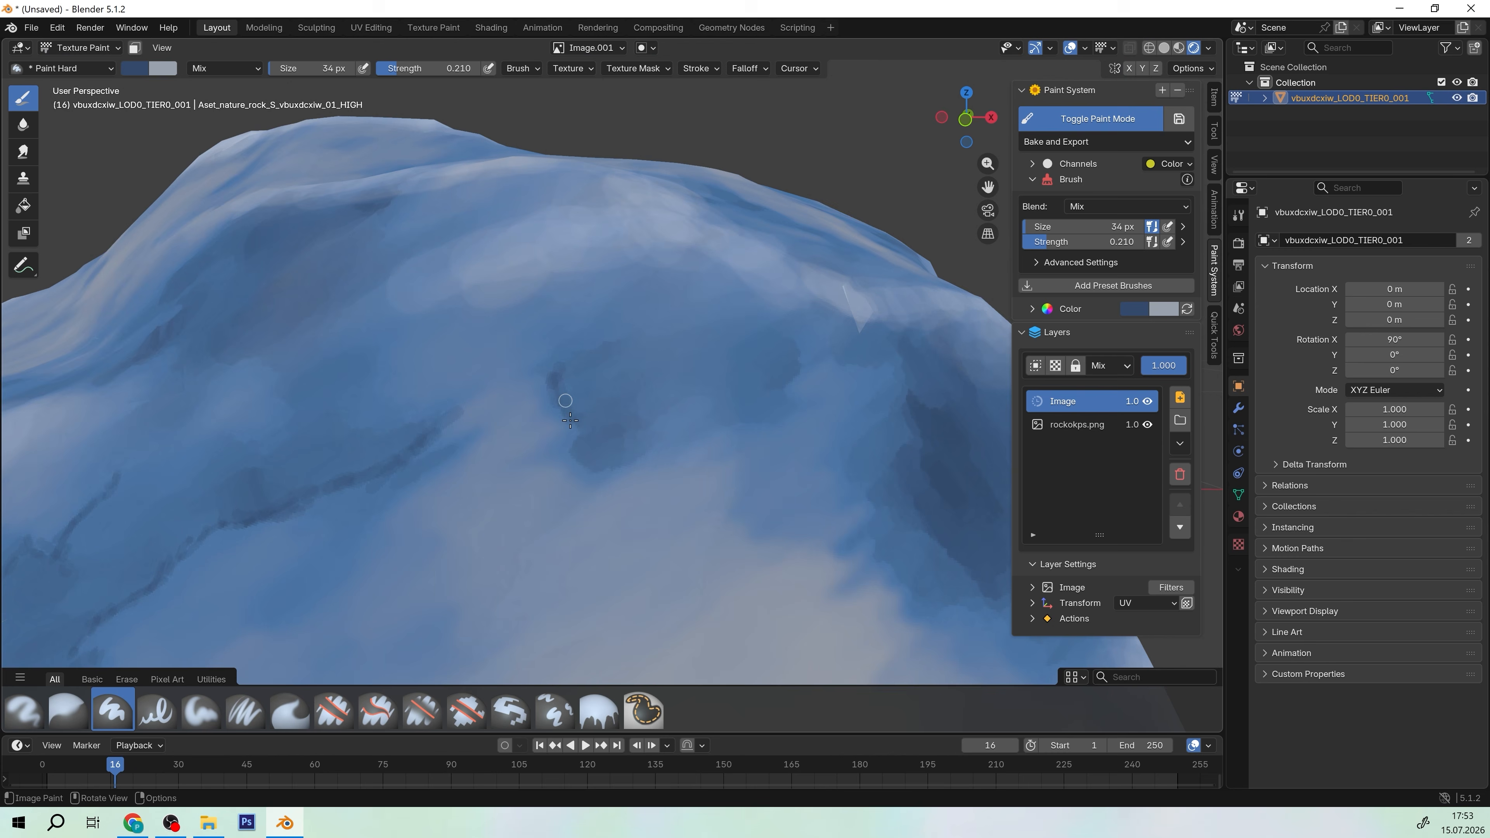
# Outline the blue patches on the Image 1 layer in pale blue, using a 57 px brush at strength 0.043
pyautogui.moveTo(446, 376); pyautogui.dragTo(526, 426, button='middle')
pyautogui.scroll(3, 526, 422)
pyautogui.rightClick(378, 409)
pyautogui.moveTo(387, 443); pyautogui.dragTo(379, 443)
pyautogui.moveTo(431, 376)
pyautogui.mouseDown()
pyautogui.moveTo(556, 359)
pyautogui.moveTo(623, 230)
pyautogui.mouseUp()
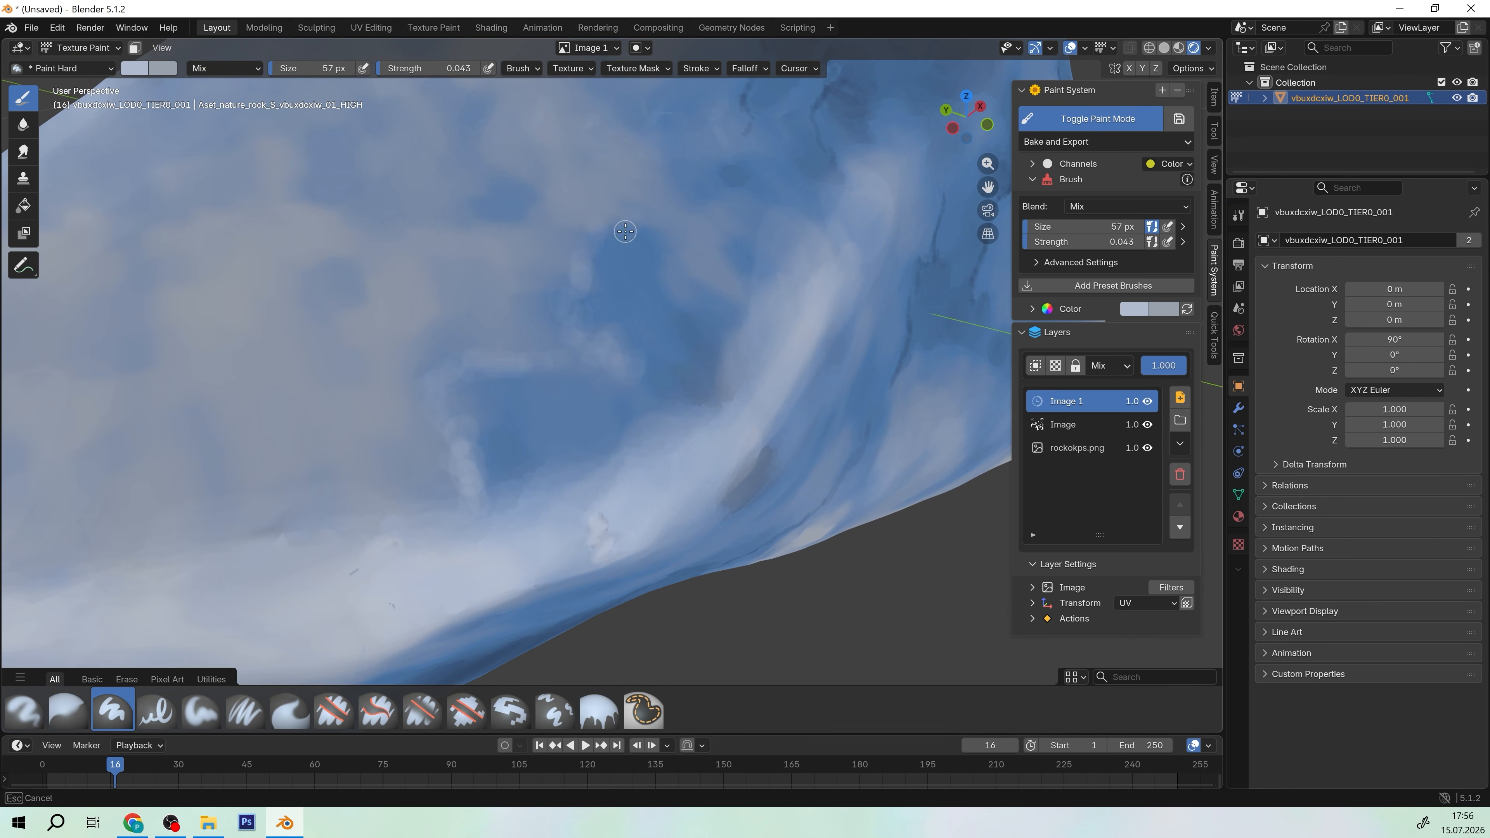
pyautogui.moveTo(624, 231)
pyautogui.mouseDown(button='middle')
pyautogui.moveTo(592, 252)
pyautogui.moveTo(571, 409)
pyautogui.mouseUp(button='middle')
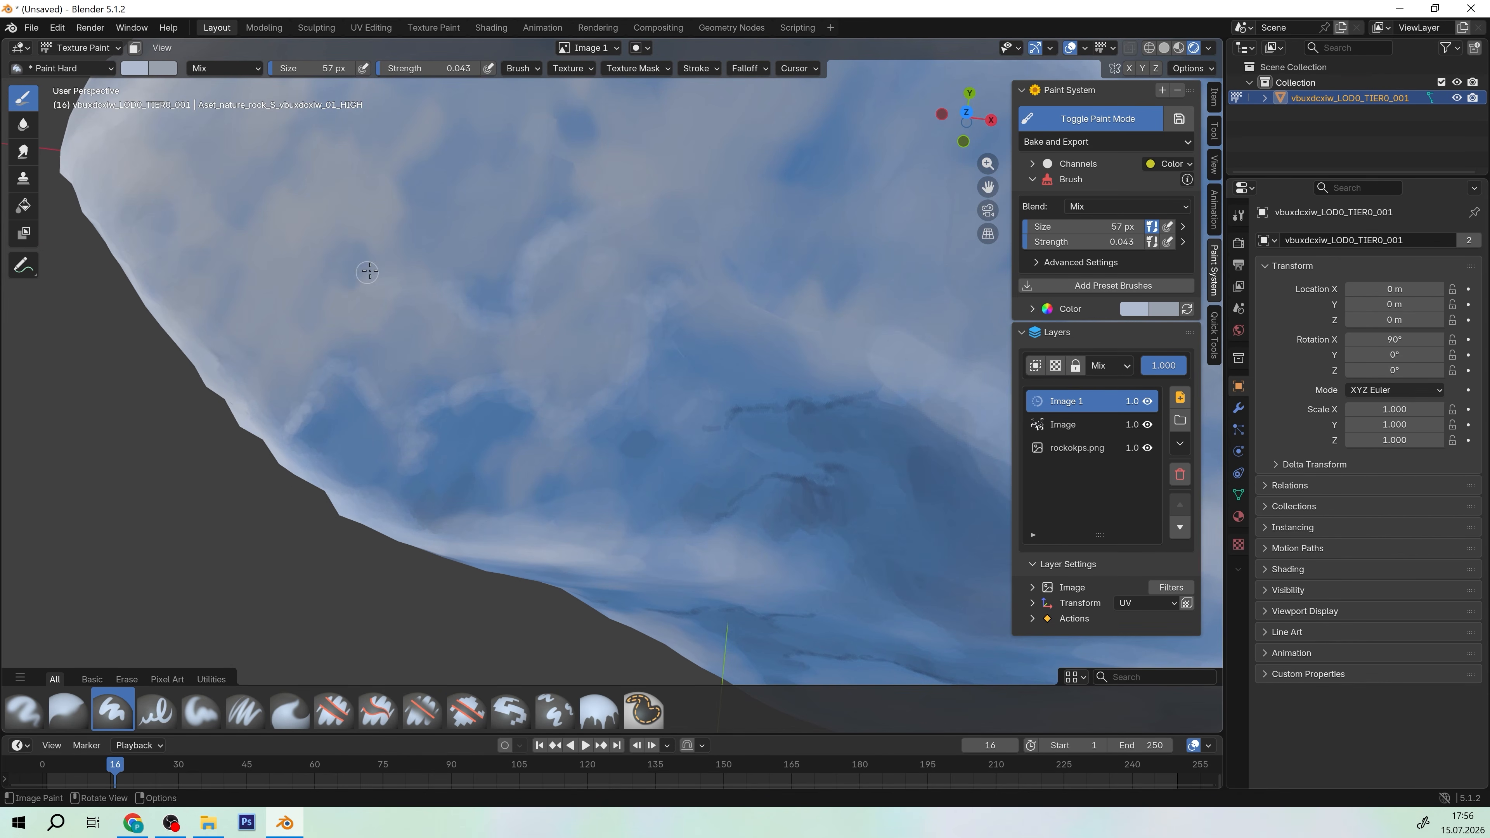
pyautogui.moveTo(366, 267); pyautogui.dragTo(444, 388, button='middle')
pyautogui.moveTo(529, 277)
pyautogui.mouseDown(button='middle')
pyautogui.moveTo(409, 299)
pyautogui.moveTo(740, 256)
pyautogui.moveTo(586, 306)
pyautogui.mouseUp(button='middle')
# Raise the brush strength to 0.077 and paint pale outlines around the grey patches on the rock's top
pyautogui.rightClick(375, 367)
pyautogui.moveTo(373, 401); pyautogui.dragTo(381, 401)
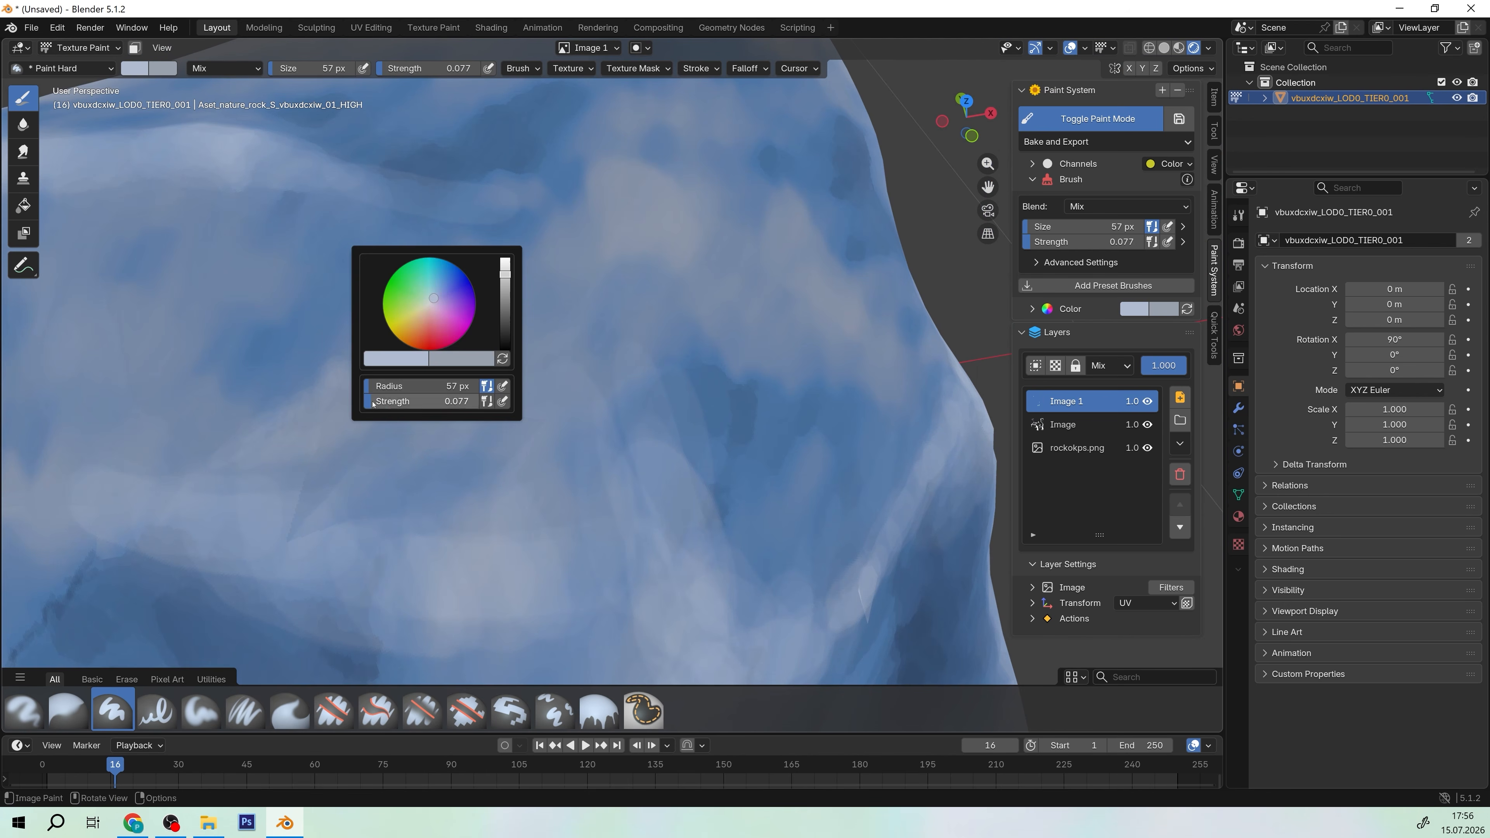
pyautogui.moveTo(572, 355)
pyautogui.mouseDown()
pyautogui.moveTo(616, 261)
pyautogui.moveTo(707, 320)
pyautogui.mouseUp()
pyautogui.moveTo(707, 320); pyautogui.dragTo(469, 265, button='middle')
pyautogui.moveTo(383, 237); pyautogui.dragTo(677, 164)
pyautogui.moveTo(708, 338); pyautogui.dragTo(859, 329)
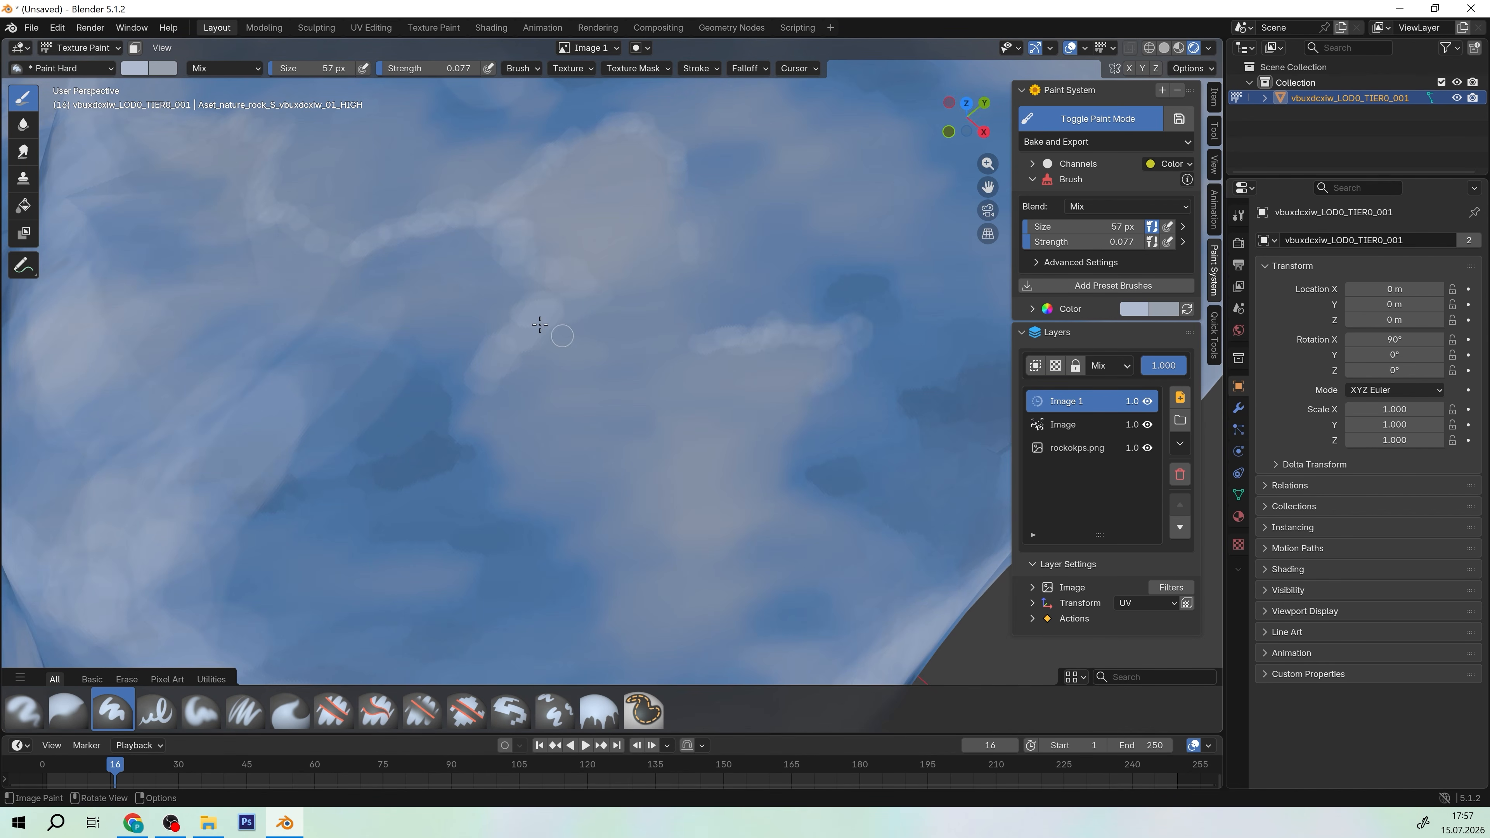
# Paint a jagged pale edge where the grey area meets the blue on the broad side face
pyautogui.moveTo(858, 329); pyautogui.dragTo(373, 507, button='middle')
pyautogui.moveTo(372, 507)
pyautogui.mouseDown()
pyautogui.moveTo(494, 463)
pyautogui.moveTo(593, 391)
pyautogui.mouseUp()
pyautogui.moveTo(593, 391)
pyautogui.mouseDown(button='middle')
pyautogui.moveTo(421, 413)
pyautogui.moveTo(527, 323)
pyautogui.moveTo(569, 352)
pyautogui.moveTo(302, 189)
pyautogui.mouseUp(button='middle')
pyautogui.moveTo(302, 189); pyautogui.dragTo(799, 514)
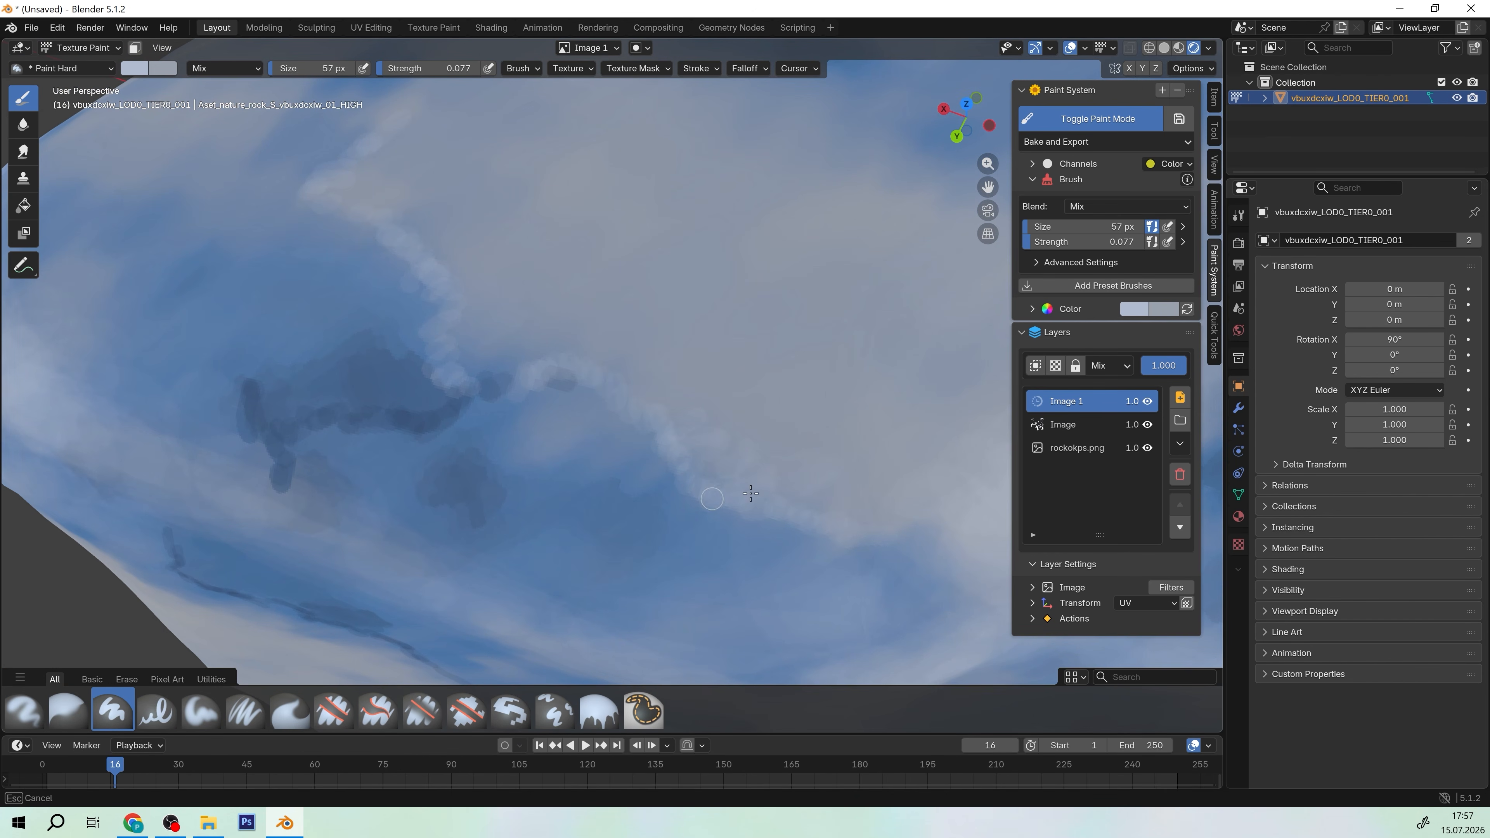
pyautogui.moveTo(750, 493); pyautogui.dragTo(734, 561, button='middle')
pyautogui.moveTo(379, 416)
pyautogui.mouseDown(button='middle')
pyautogui.moveTo(399, 360)
pyautogui.moveTo(548, 423)
pyautogui.moveTo(557, 408)
pyautogui.mouseUp(button='middle')
pyautogui.moveTo(557, 407); pyautogui.dragTo(418, 613)
pyautogui.moveTo(509, 297)
pyautogui.mouseDown()
pyautogui.moveTo(594, 414)
pyautogui.moveTo(597, 460)
pyautogui.mouseUp()
# Add pale strokes around the grey and blue patches on the steep face
pyautogui.scroll(-9, 597, 461)
pyautogui.moveTo(598, 460); pyautogui.dragTo(651, 325, button='middle')
pyautogui.scroll(10, 651, 325)
pyautogui.moveTo(545, 346); pyautogui.dragTo(676, 504)
pyautogui.moveTo(738, 409); pyautogui.dragTo(508, 260, button='middle')
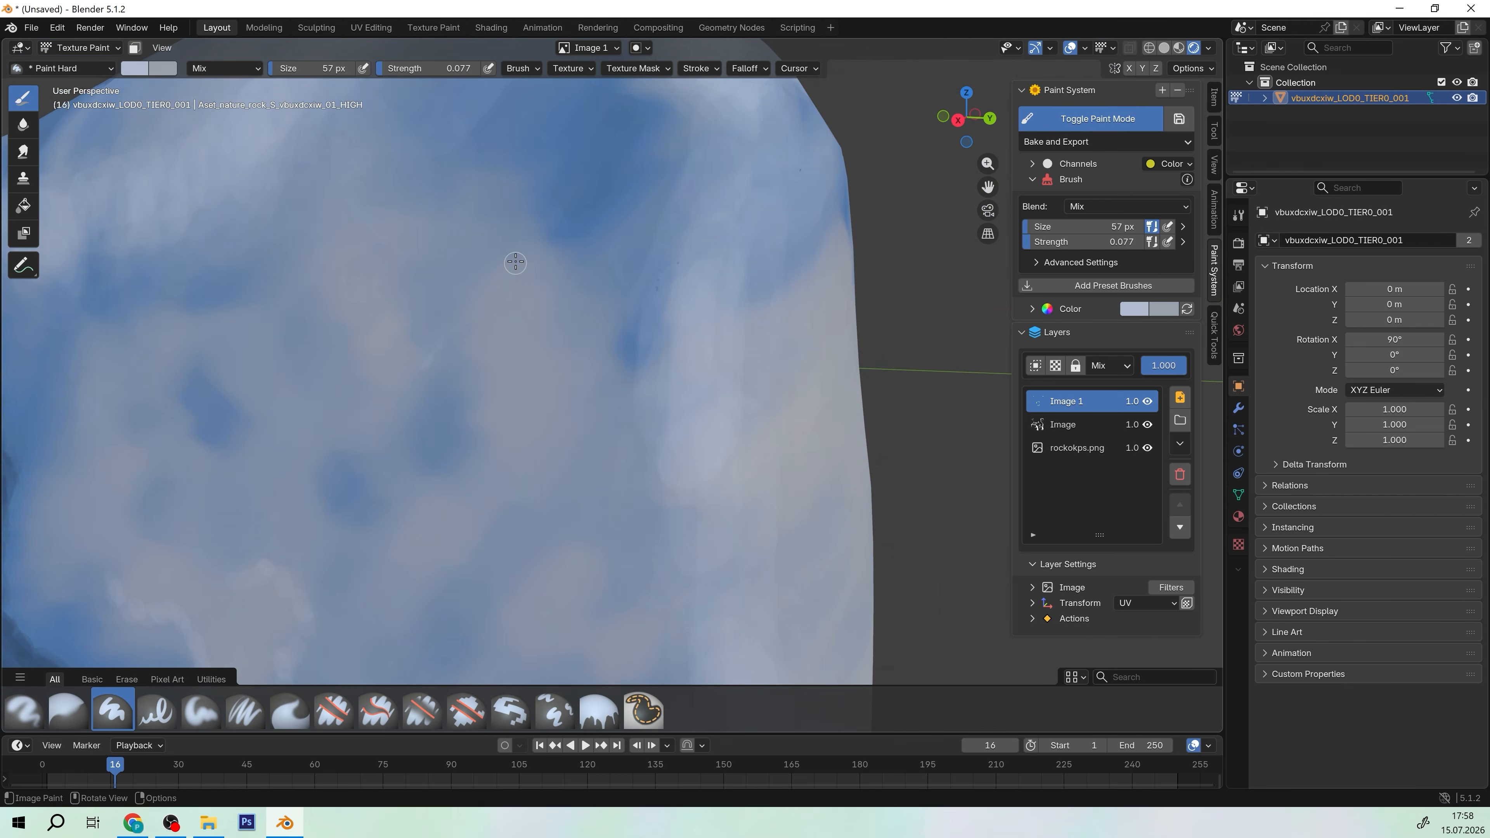
# Paint a long pale streak down the large grey area of the broad side face
pyautogui.scroll(-6, 636, 509)
pyautogui.moveTo(636, 509); pyautogui.dragTo(437, 241, button='middle')
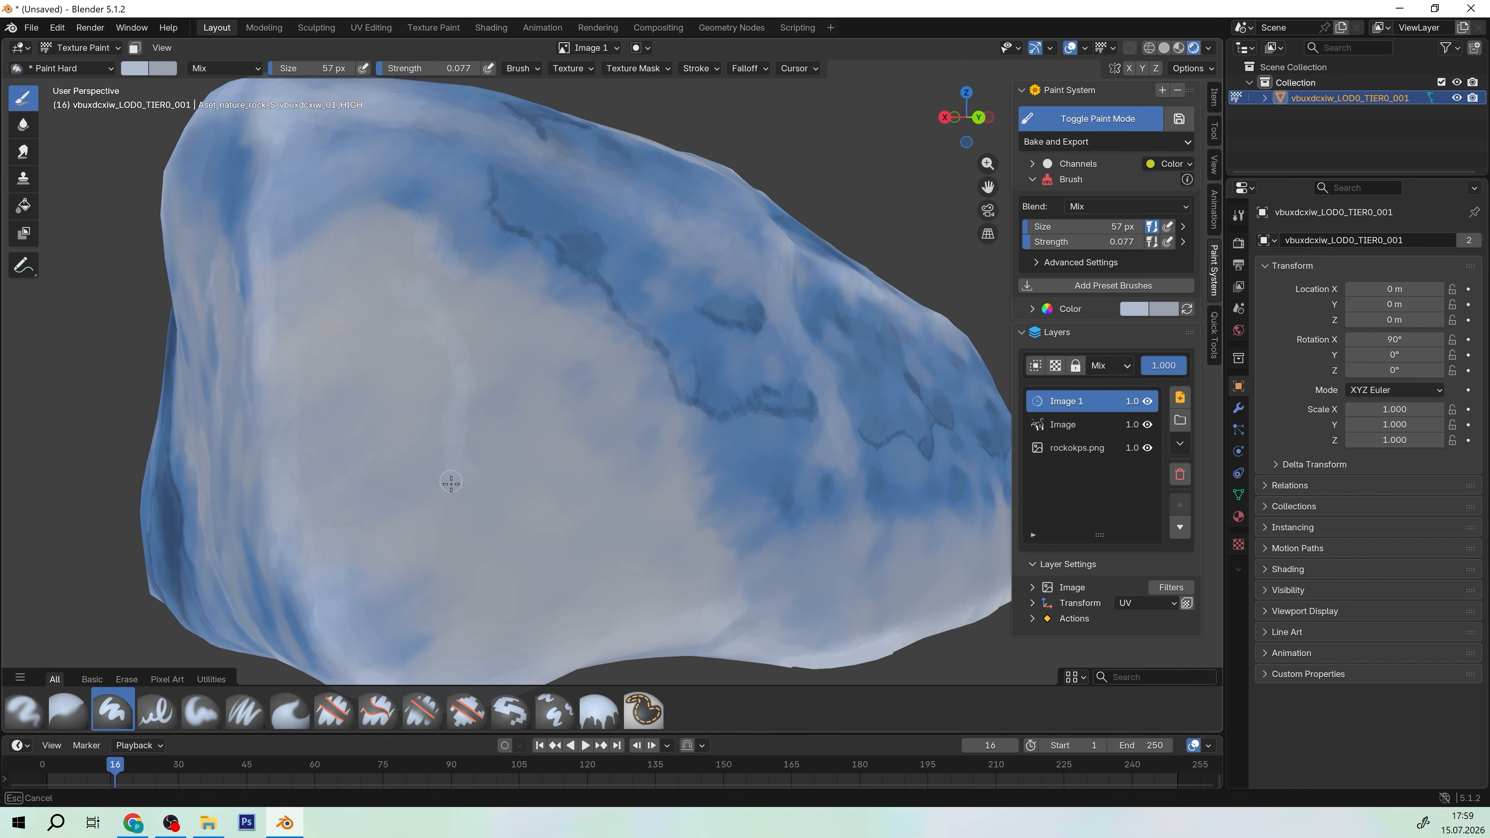
pyautogui.moveTo(469, 530); pyautogui.dragTo(509, 666)
pyautogui.scroll(-6, 586, 587)
pyautogui.moveTo(587, 587); pyautogui.dragTo(689, 488, button='middle')
pyautogui.scroll(4, 558, 493)
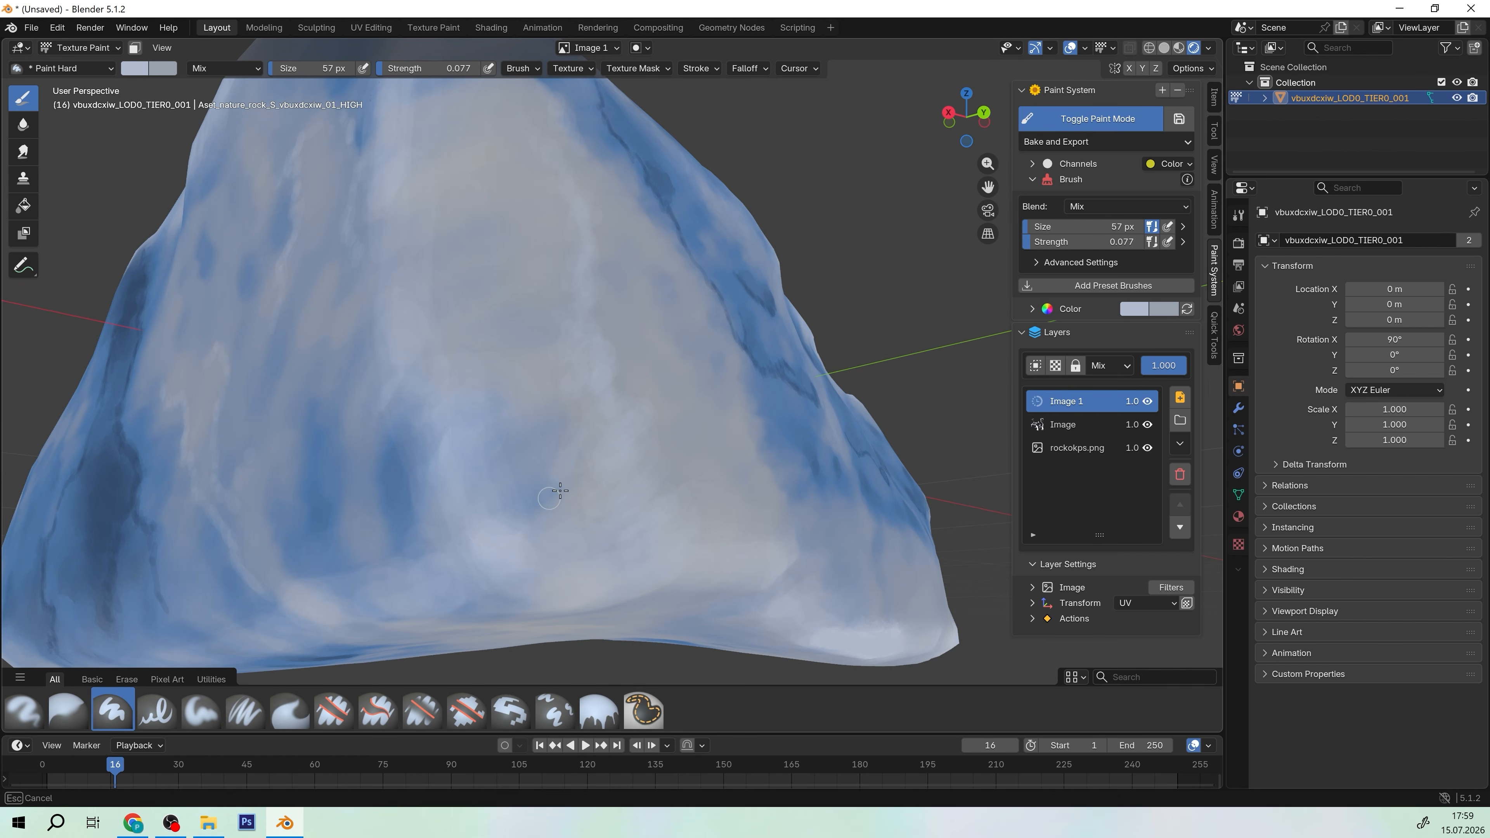
# Add more pale strokes to the grey side face down towards the base
pyautogui.moveTo(558, 493); pyautogui.dragTo(482, 411, button='middle')
pyautogui.scroll(3, 482, 366)
pyautogui.moveTo(483, 366); pyautogui.dragTo(475, 498)
pyautogui.scroll(-5, 612, 592)
pyautogui.moveTo(612, 591); pyautogui.dragTo(725, 415, button='middle')
pyautogui.scroll(4, 698, 411)
# Paint a scalloped pale edge along the lower border of the cracked blue band near the rock's end
pyautogui.scroll(-5, 698, 411)
pyautogui.scroll(5, 725, 416)
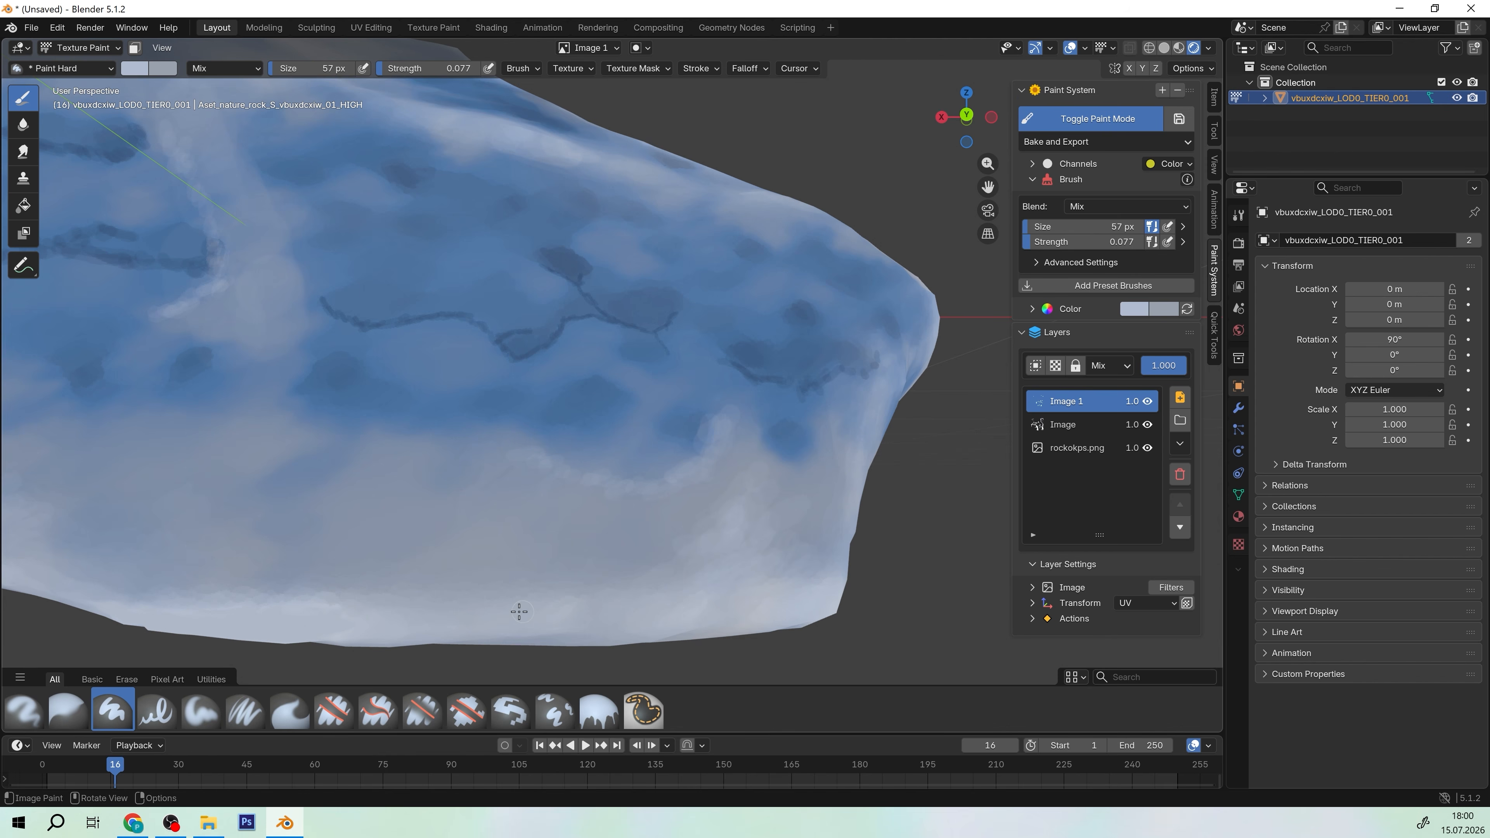
pyautogui.scroll(-5, 472, 540)
pyautogui.scroll(5, 469, 436)
pyautogui.moveTo(468, 436); pyautogui.dragTo(210, 555, button='middle')
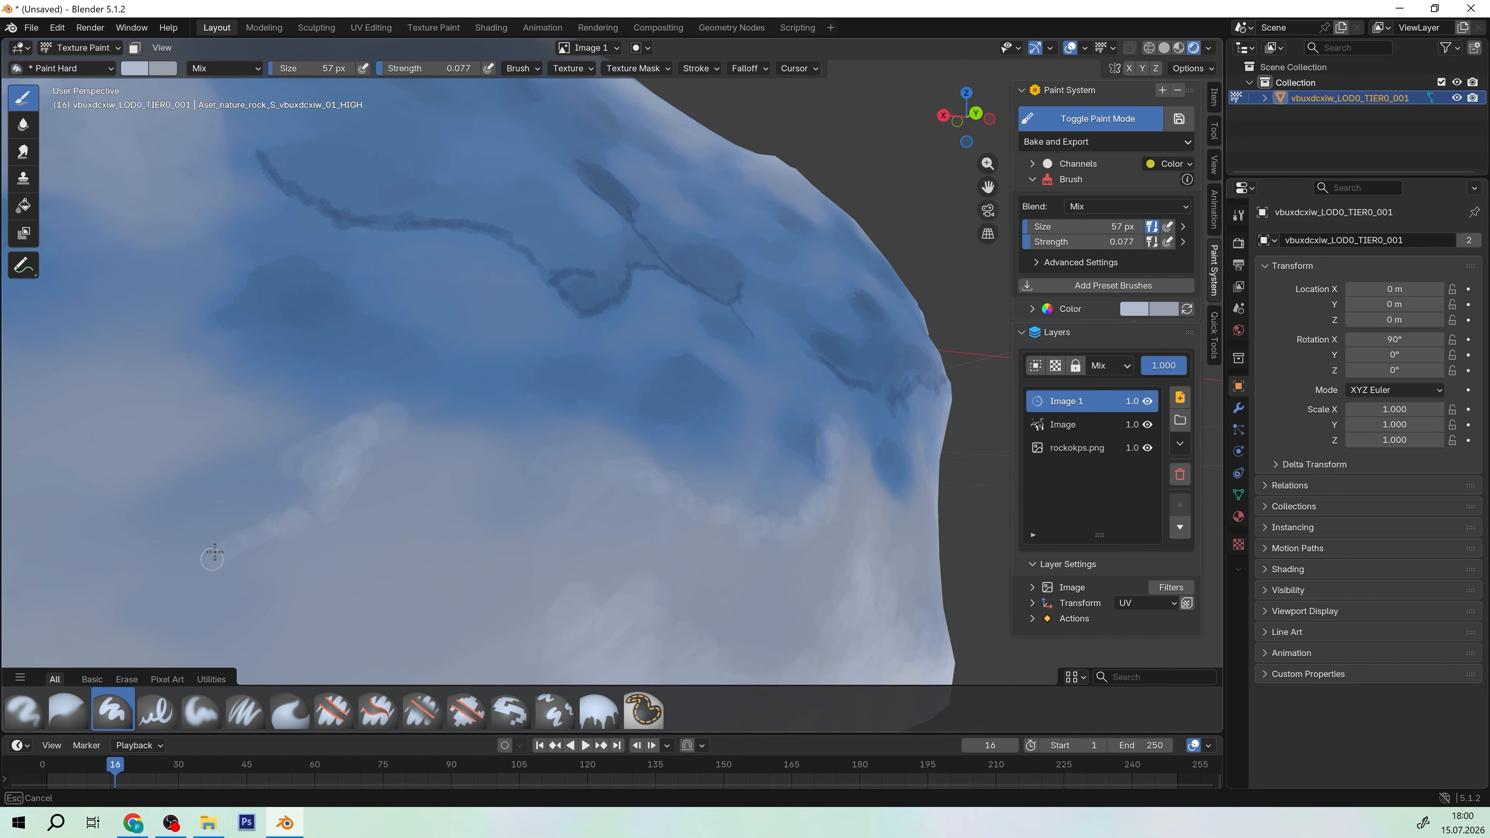
pyautogui.moveTo(367, 437); pyautogui.dragTo(473, 430)
pyautogui.scroll(-5, 668, 481)
pyautogui.scroll(2, 439, 463)
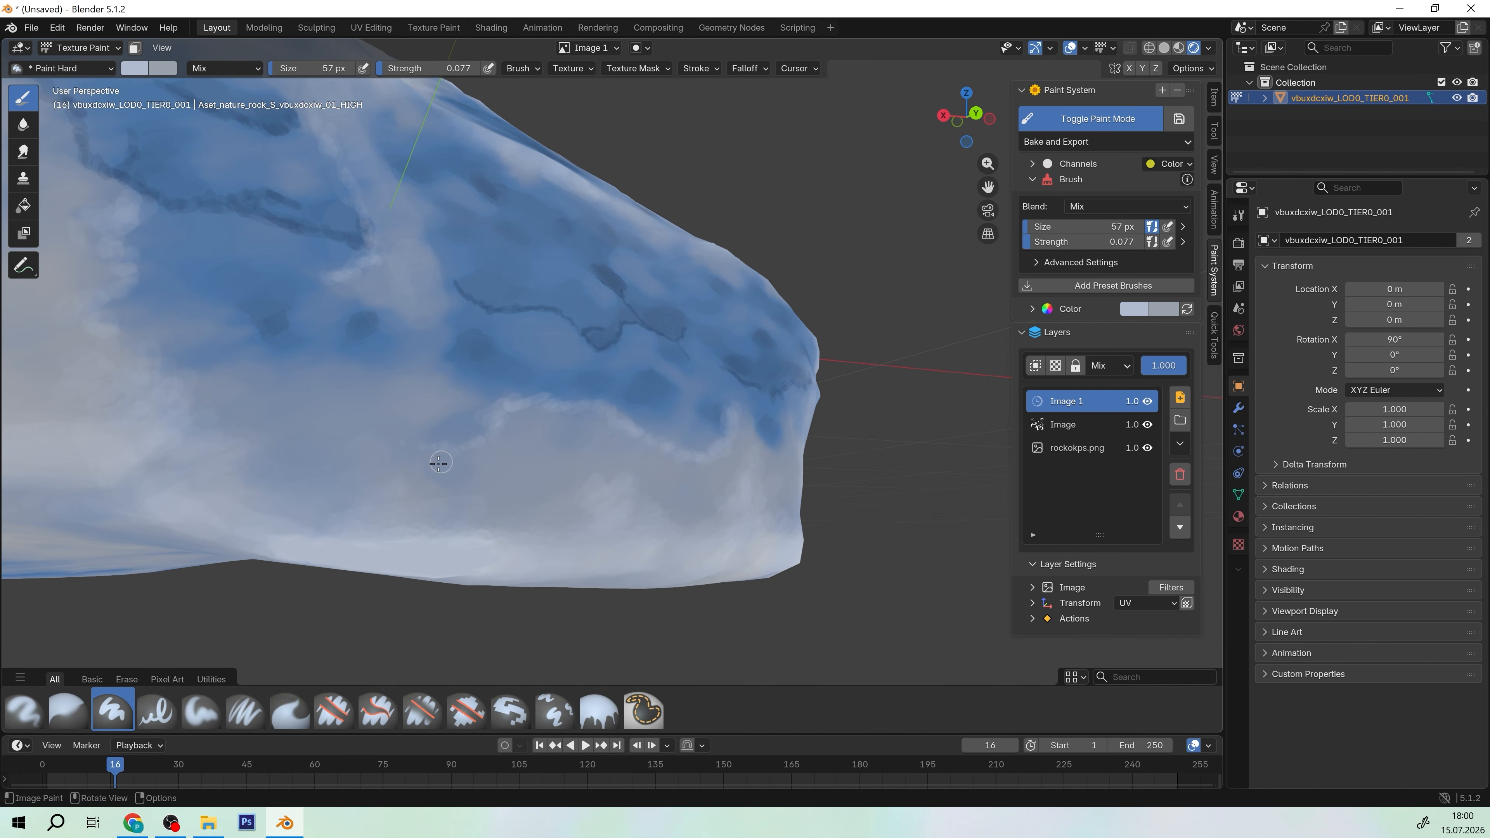
# Paint pale strokes around the large blue patch on the rock's end face
pyautogui.scroll(-5, 520, 504)
pyautogui.scroll(5, 349, 525)
pyautogui.moveTo(349, 526); pyautogui.dragTo(598, 416, button='middle')
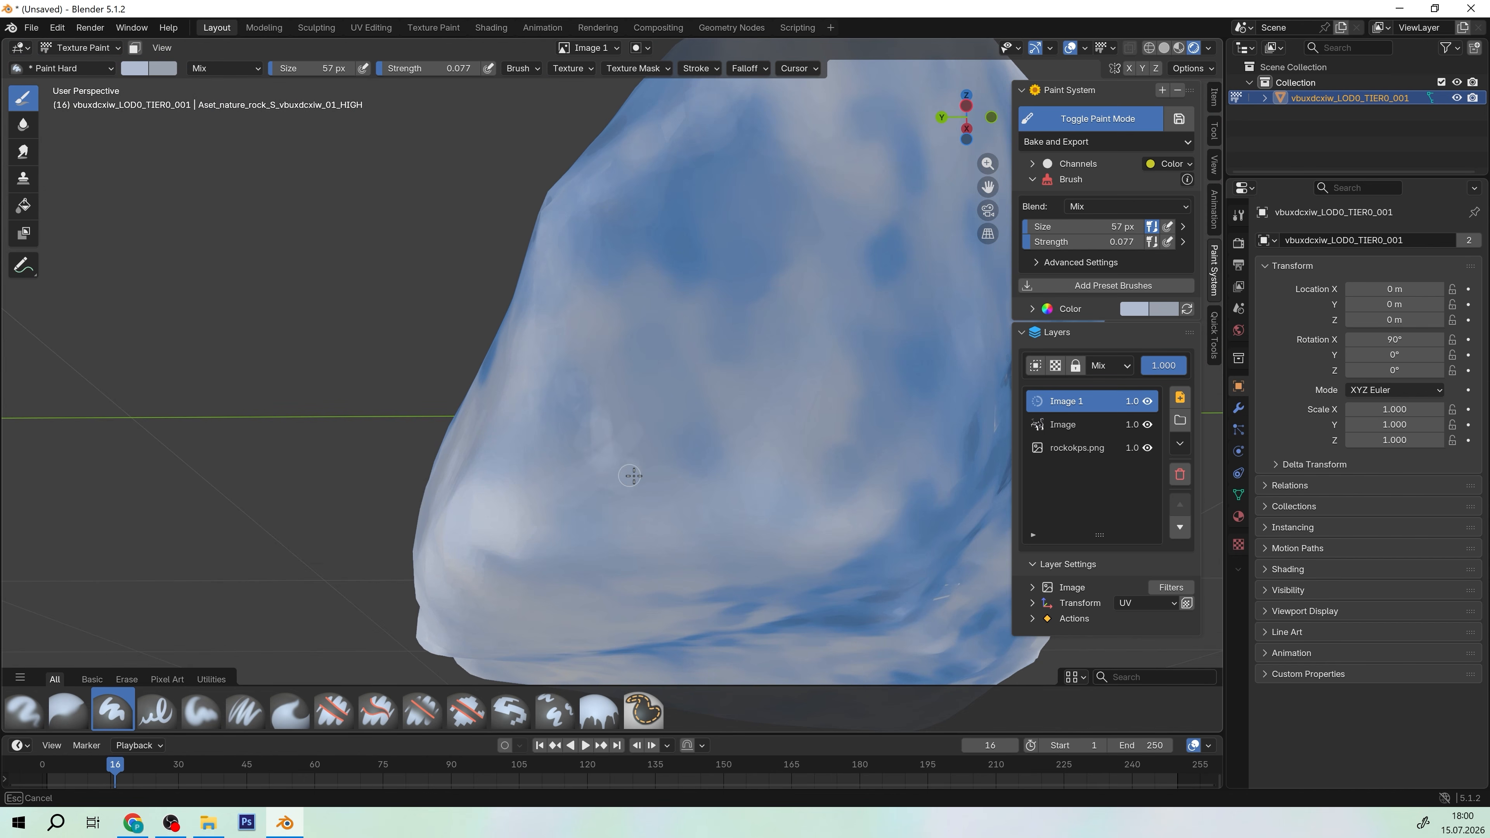
pyautogui.scroll(-5, 737, 364)
pyautogui.scroll(5, 762, 381)
pyautogui.moveTo(763, 381); pyautogui.dragTo(858, 409, button='middle')
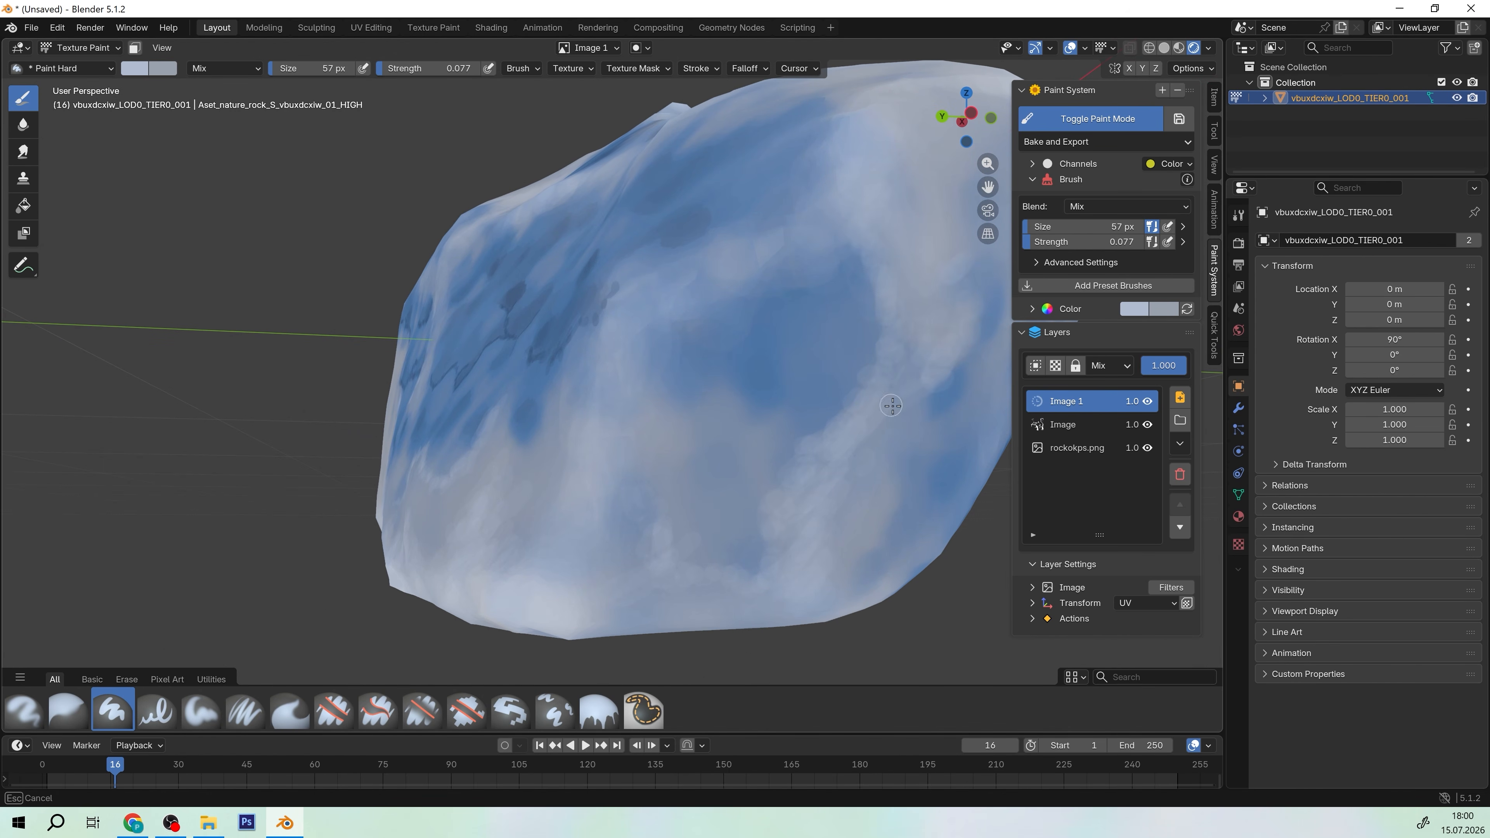
# Paint a jagged pale edge on the grey area bordering the dark blue hollow
pyautogui.moveTo(830, 540)
pyautogui.mouseDown(button='middle')
pyautogui.moveTo(733, 415)
pyautogui.moveTo(683, 522)
pyautogui.moveTo(839, 438)
pyautogui.moveTo(580, 431)
pyautogui.mouseUp(button='middle')
pyautogui.moveTo(581, 431)
pyautogui.mouseDown()
pyautogui.moveTo(545, 387)
pyautogui.moveTo(364, 312)
pyautogui.moveTo(475, 378)
pyautogui.mouseUp()
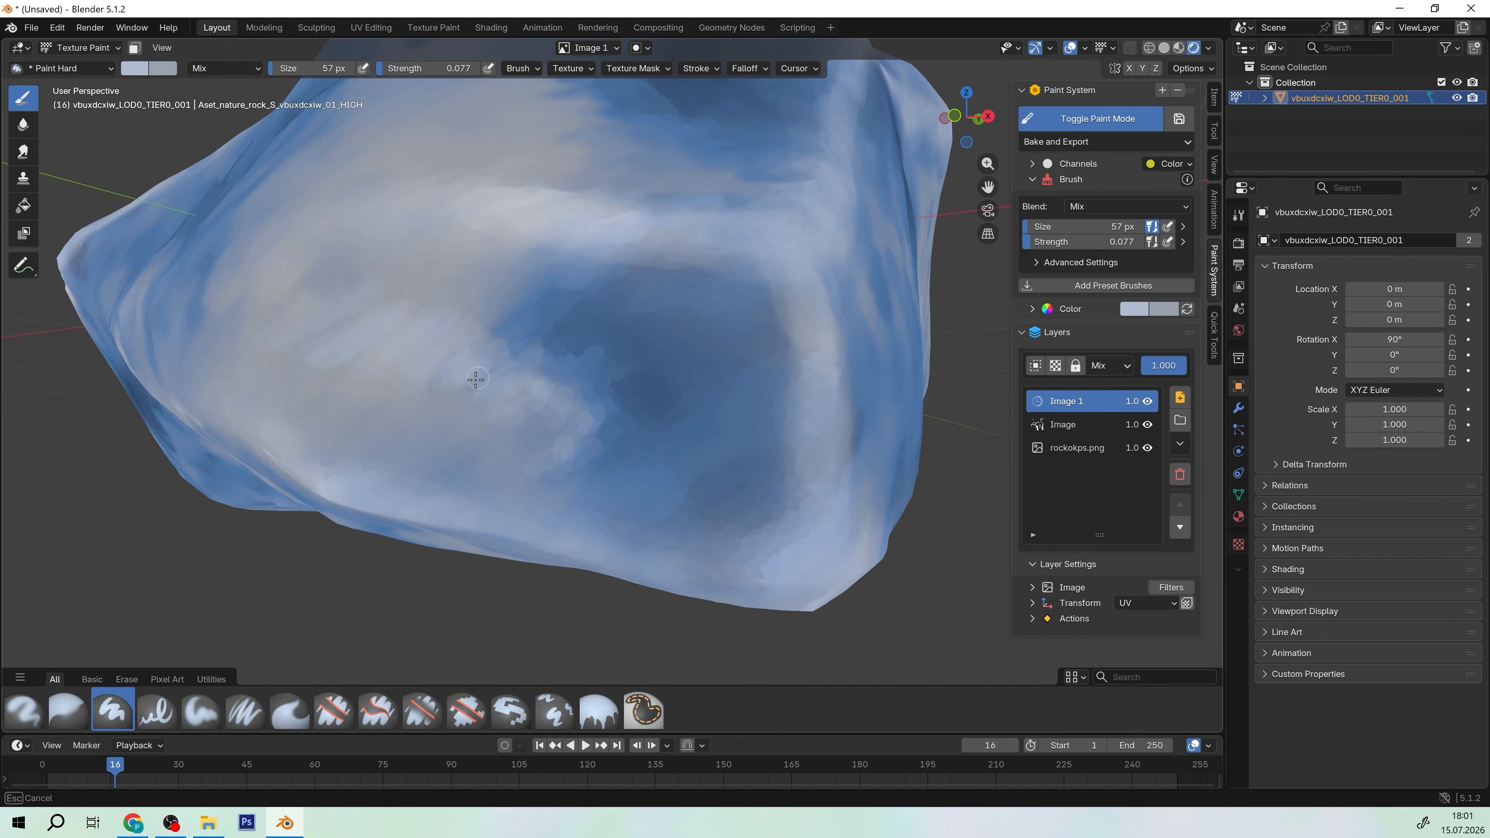
pyautogui.moveTo(568, 420); pyautogui.dragTo(668, 478)
# Paint a jagged pale edge around the grey patch on the rock's upper face above the dark blue area
pyautogui.scroll(-5, 821, 405)
pyautogui.moveTo(887, 392); pyautogui.dragTo(763, 428, button='middle')
pyautogui.scroll(5, 762, 428)
pyautogui.moveTo(775, 493); pyautogui.dragTo(828, 433)
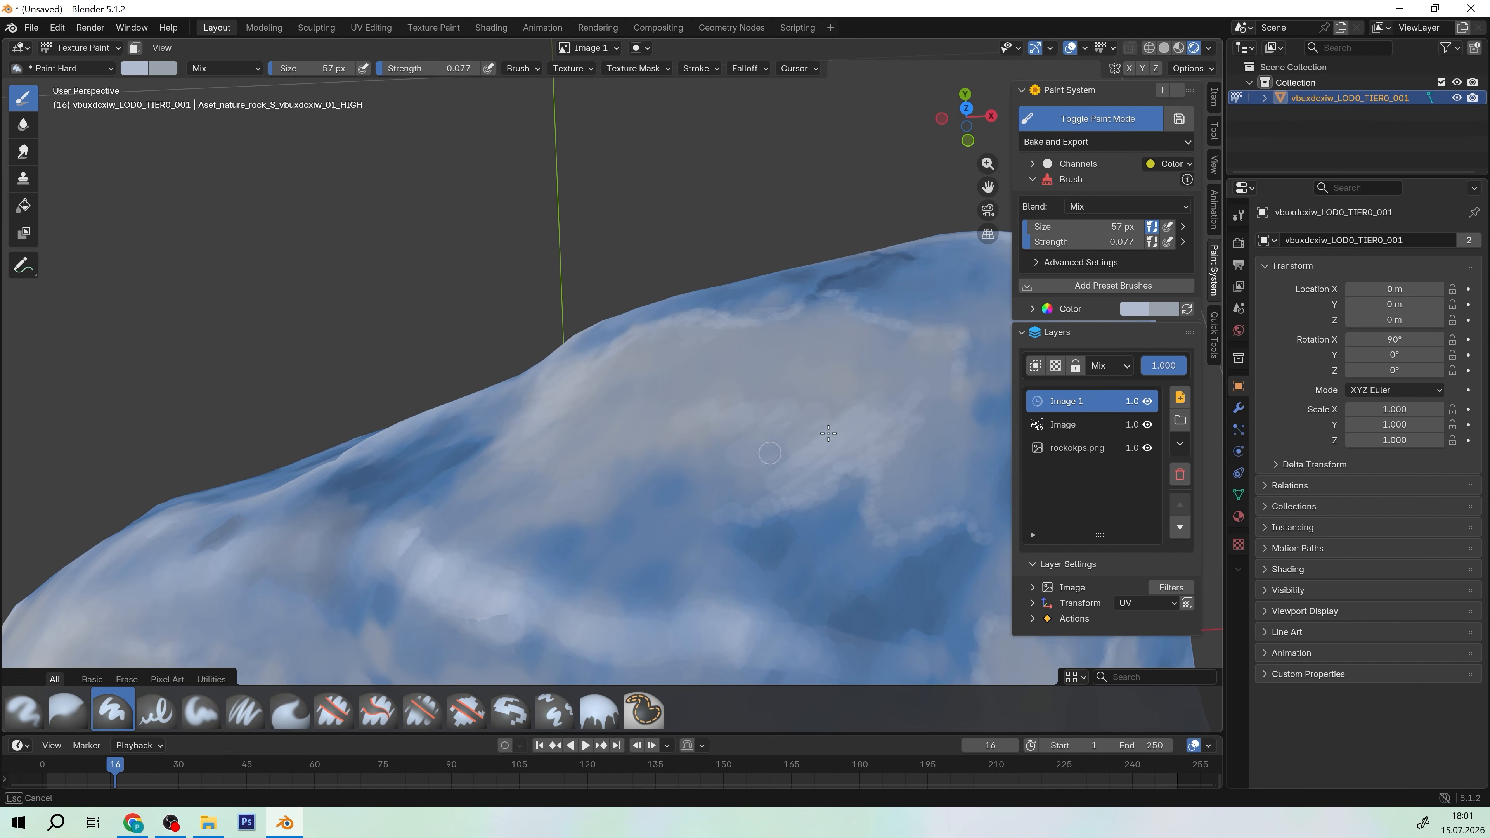
pyautogui.scroll(-4, 493, 530)
pyautogui.moveTo(493, 530); pyautogui.dragTo(579, 436, button='middle')
pyautogui.moveTo(579, 436); pyautogui.dragTo(669, 376)
# Add small pale highlight strokes to the grey areas of the neighbouring rock face
pyautogui.scroll(4, 659, 469)
pyautogui.moveTo(528, 423)
pyautogui.mouseDown(button='middle')
pyautogui.moveTo(658, 469)
pyautogui.moveTo(507, 475)
pyautogui.mouseUp(button='middle')
pyautogui.moveTo(652, 546); pyautogui.dragTo(576, 535)
pyautogui.scroll(-4, 673, 572)
pyautogui.moveTo(673, 572); pyautogui.dragTo(731, 383, button='middle')
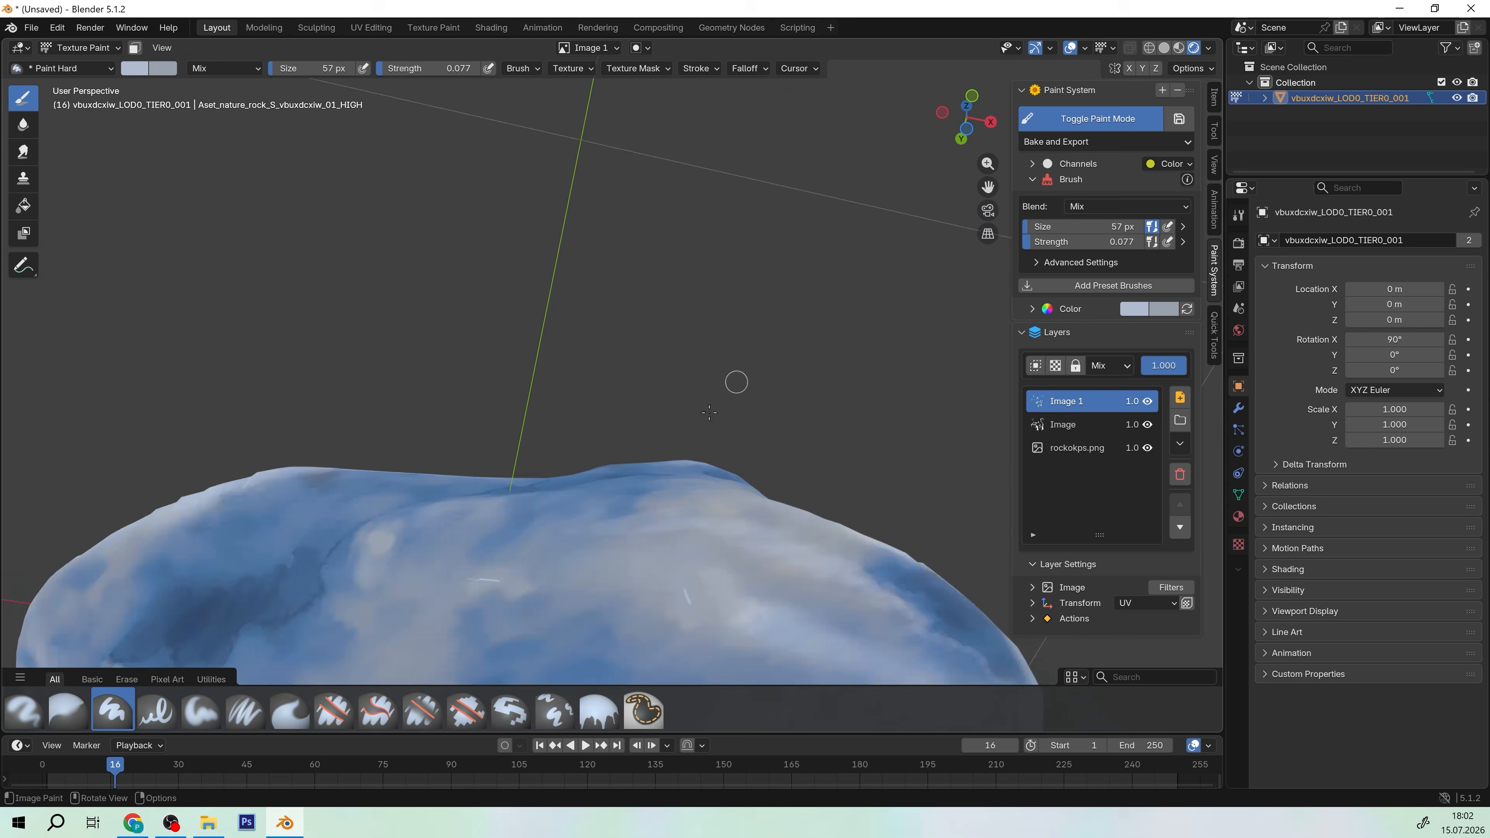
# Paint solid grey dabs on the blue face at 0.790 brush strength and switch to the Smear brush
pyautogui.scroll(4, 731, 383)
pyautogui.rightClick(592, 293)
pyautogui.moveTo(527, 359); pyautogui.dragTo(635, 360)
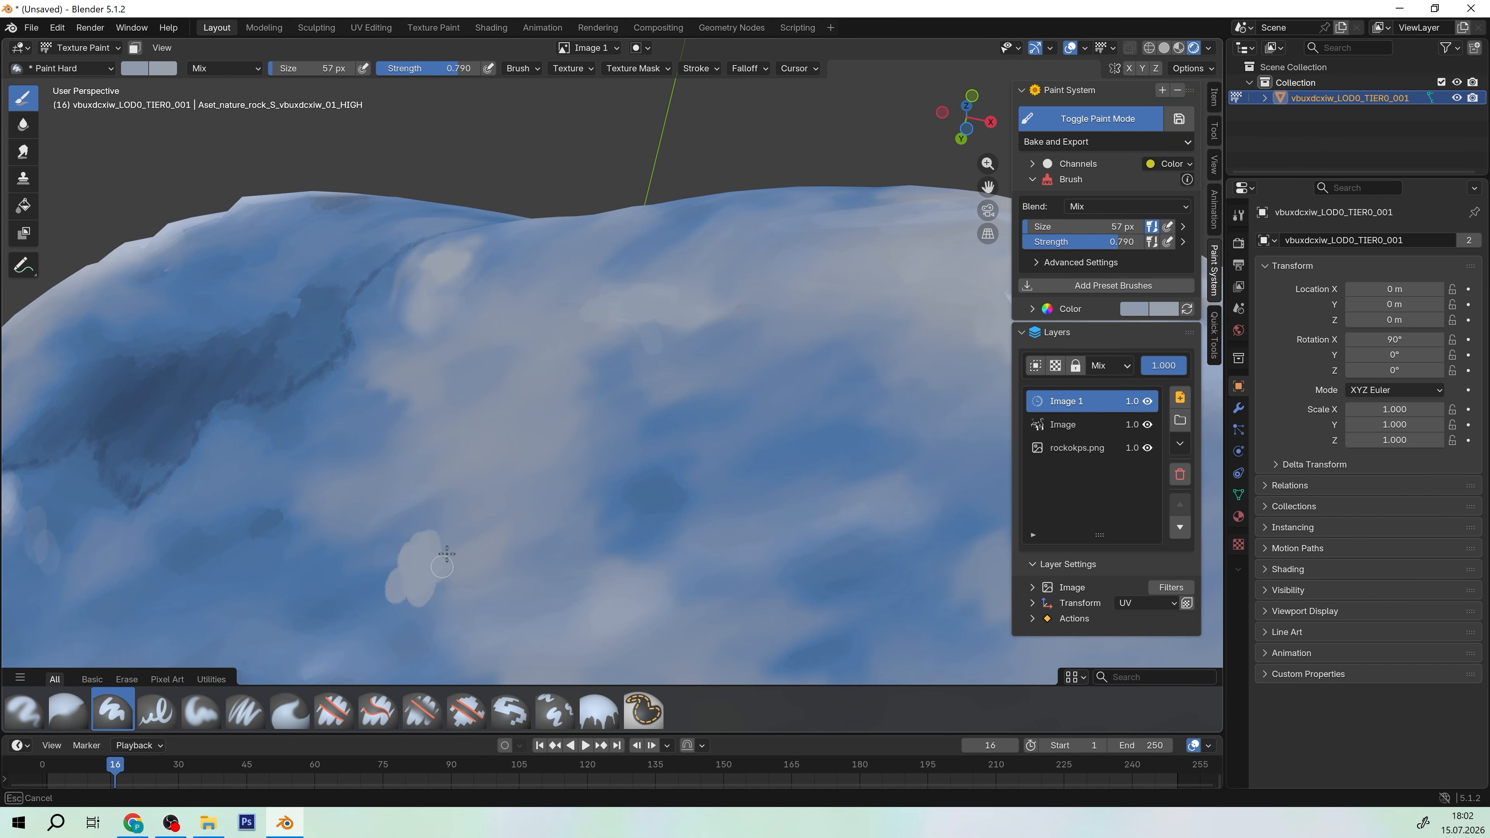
pyautogui.click(289, 710)
pyautogui.scroll(-5, 587, 440)
pyautogui.moveTo(587, 440)
pyautogui.mouseDown(button='middle')
pyautogui.moveTo(623, 483)
pyautogui.moveTo(733, 375)
pyautogui.mouseUp(button='middle')
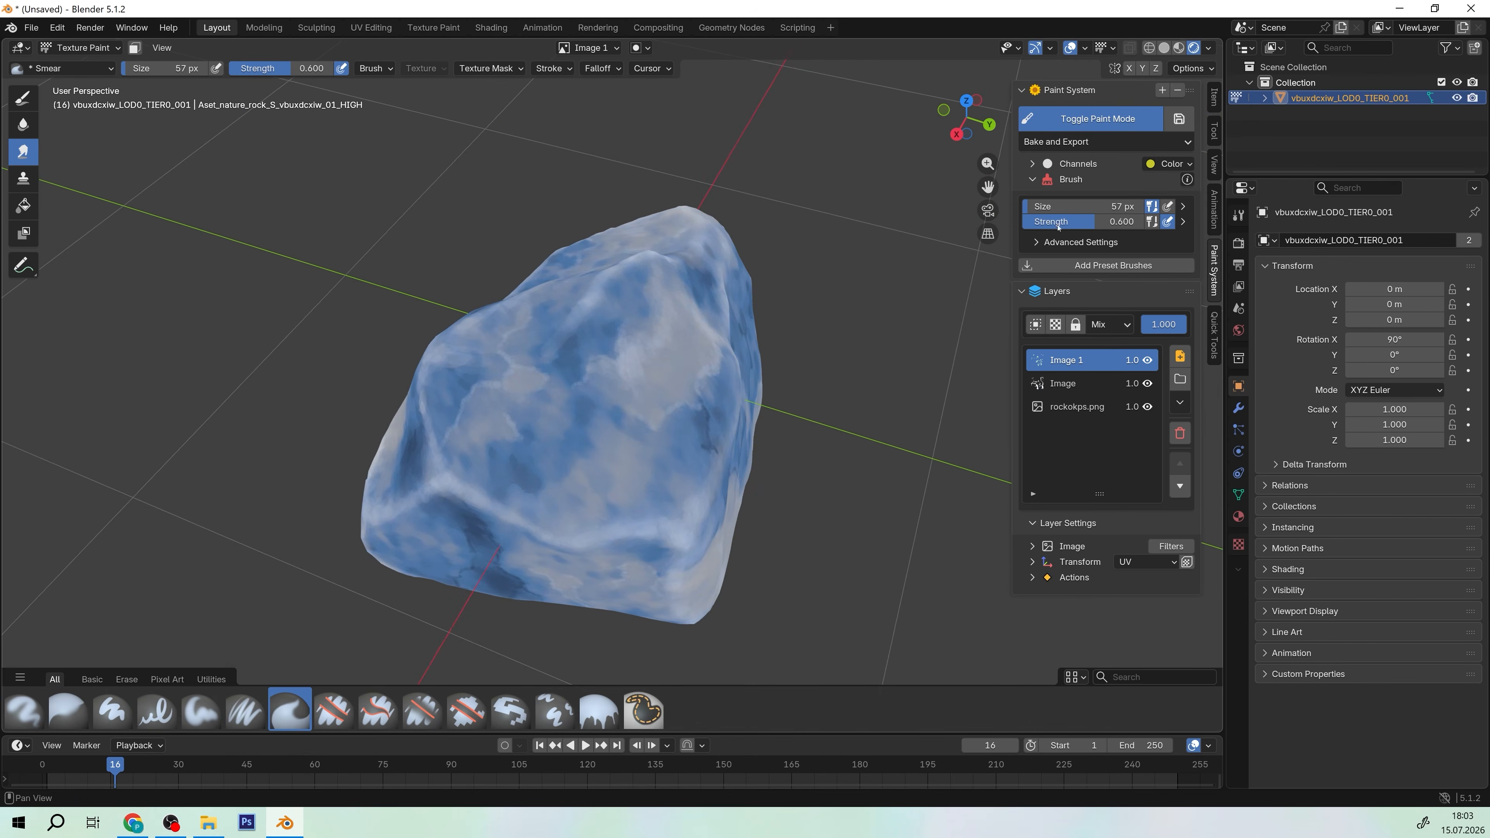
# Switch back to the Paint Hard brush and choose a lighter pale blue paint colour
pyautogui.click(112, 710)
pyautogui.scroll(5, 587, 376)
pyautogui.click(1133, 309)
pyautogui.click(1134, 309)
pyautogui.moveTo(1227, 262); pyautogui.dragTo(1261, 262)
# Set the brush to 71 px and 0.037 strength and paint faint highlights on the grey patch above the pale ridge
pyautogui.keyDown('shift'); pyautogui.moveTo(587, 505); pyautogui.dragTo(547, 327, button='middle'); pyautogui.keyUp('shift')
pyautogui.scroll(4, 546, 327)
pyautogui.rightClick(466, 312)
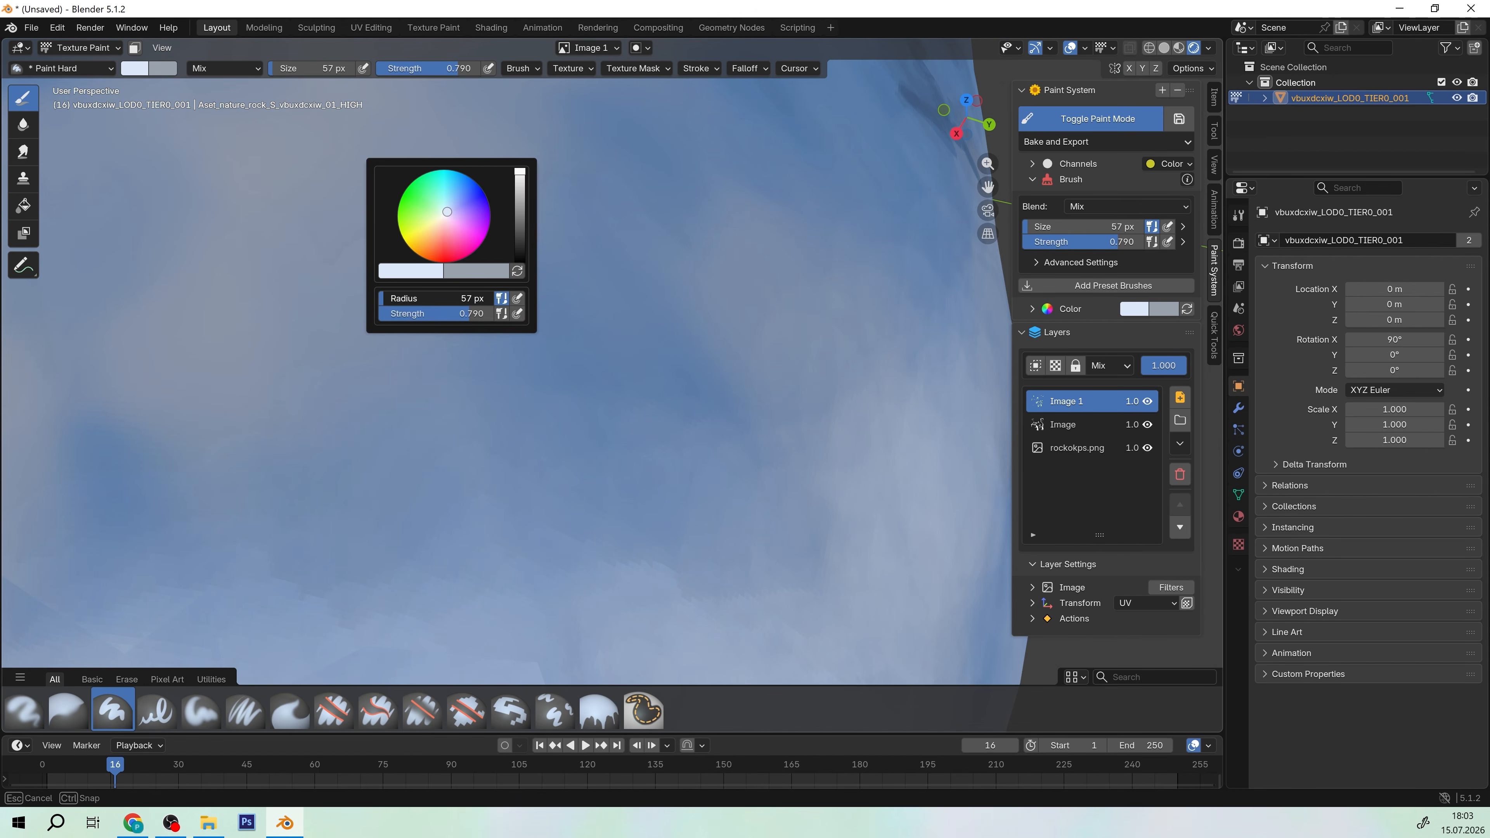
pyautogui.moveTo(466, 313); pyautogui.dragTo(384, 313)
pyautogui.scroll(3, 466, 425)
pyautogui.scroll(-5, 466, 426)
pyautogui.rightClick(466, 423)
pyautogui.moveTo(466, 421); pyautogui.dragTo(463, 422)
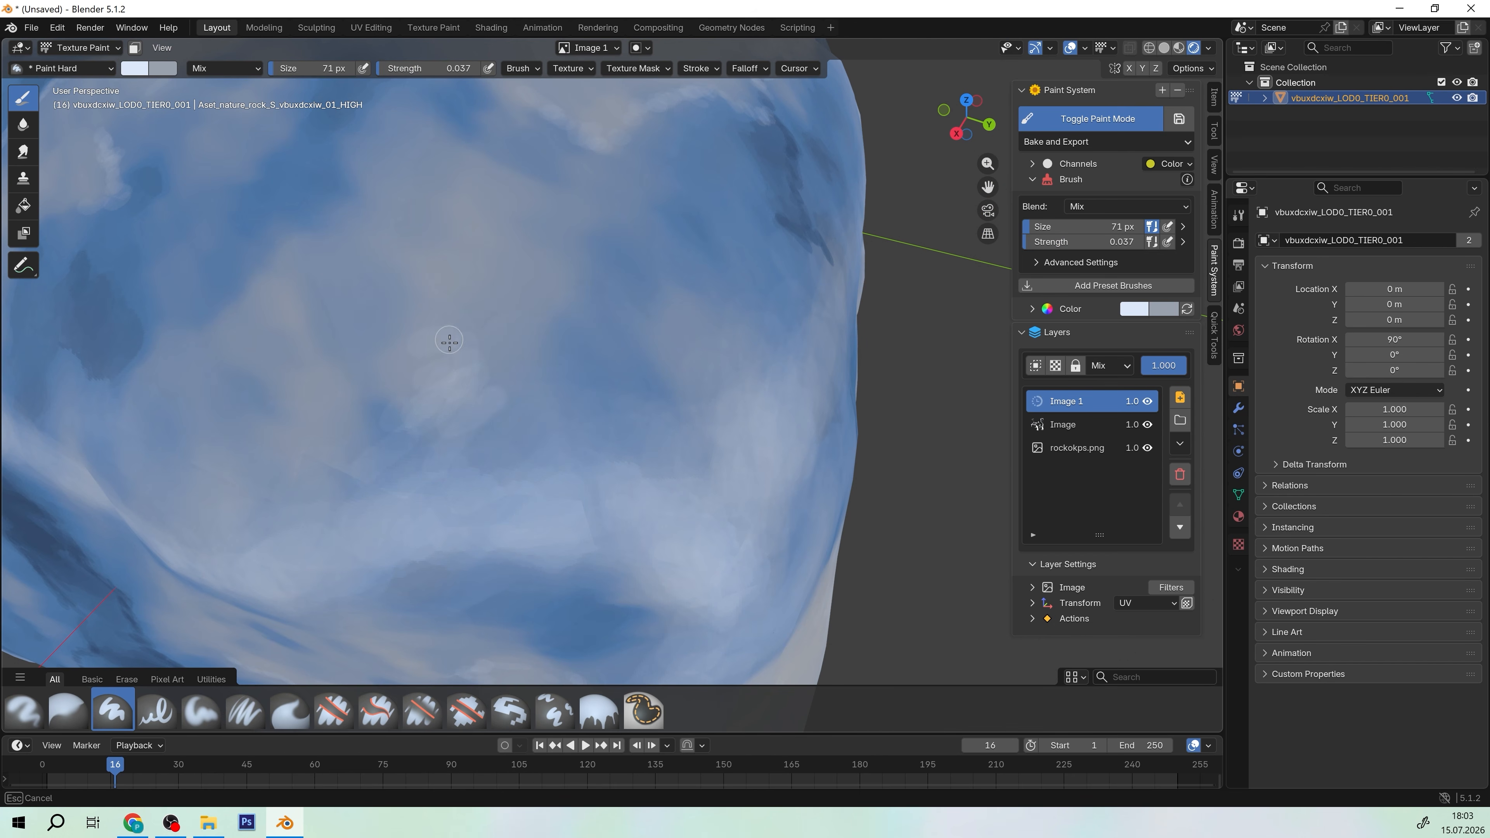
# Brush soft pale highlights along the lower edge of the grey side face
pyautogui.scroll(-7, 449, 340)
pyautogui.scroll(8, 528, 364)
pyautogui.scroll(-9, 569, 375)
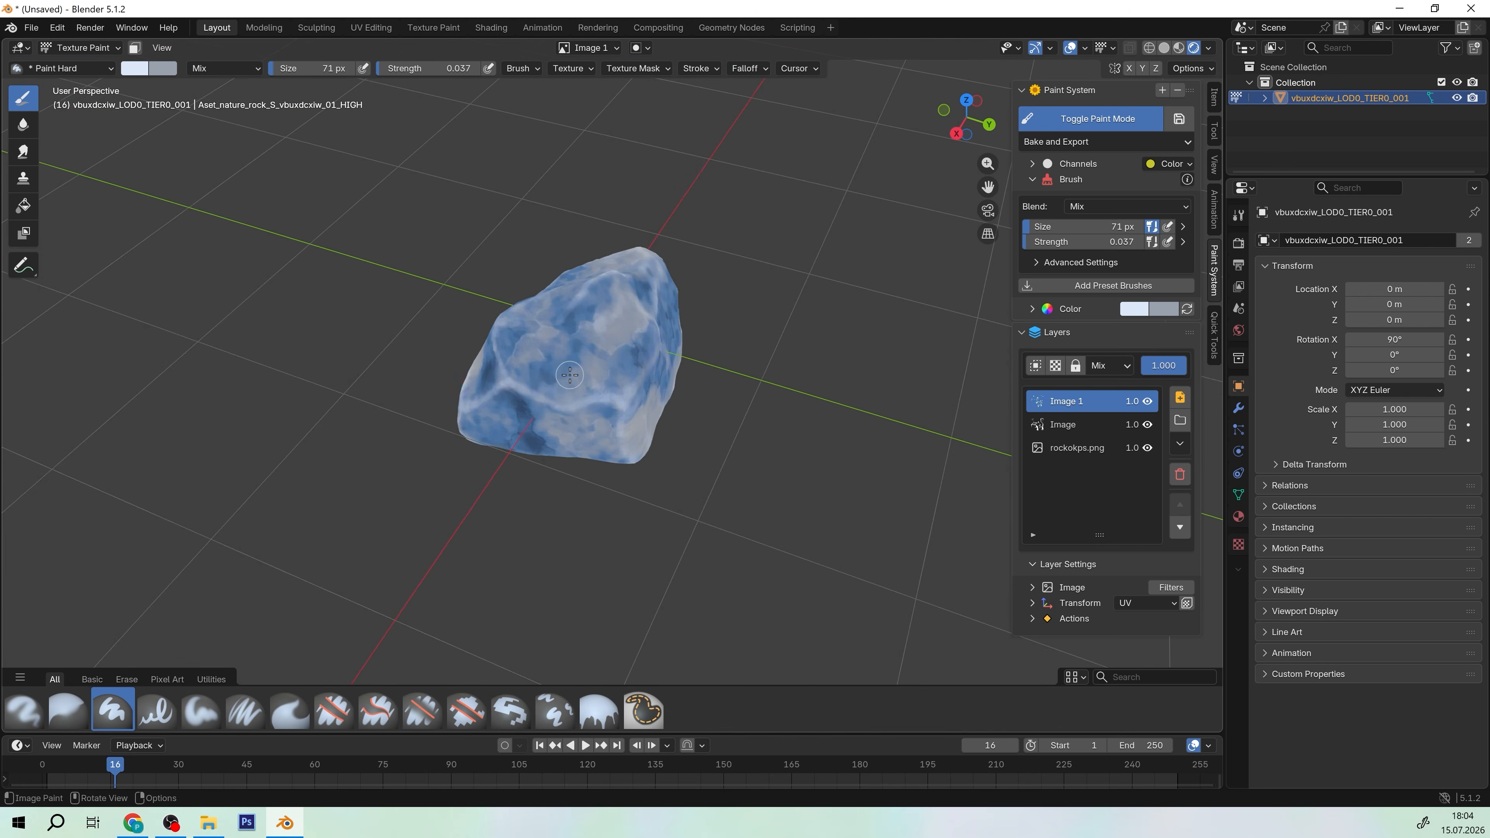
pyautogui.moveTo(570, 375); pyautogui.dragTo(563, 405, button='middle')
pyautogui.scroll(8, 563, 405)
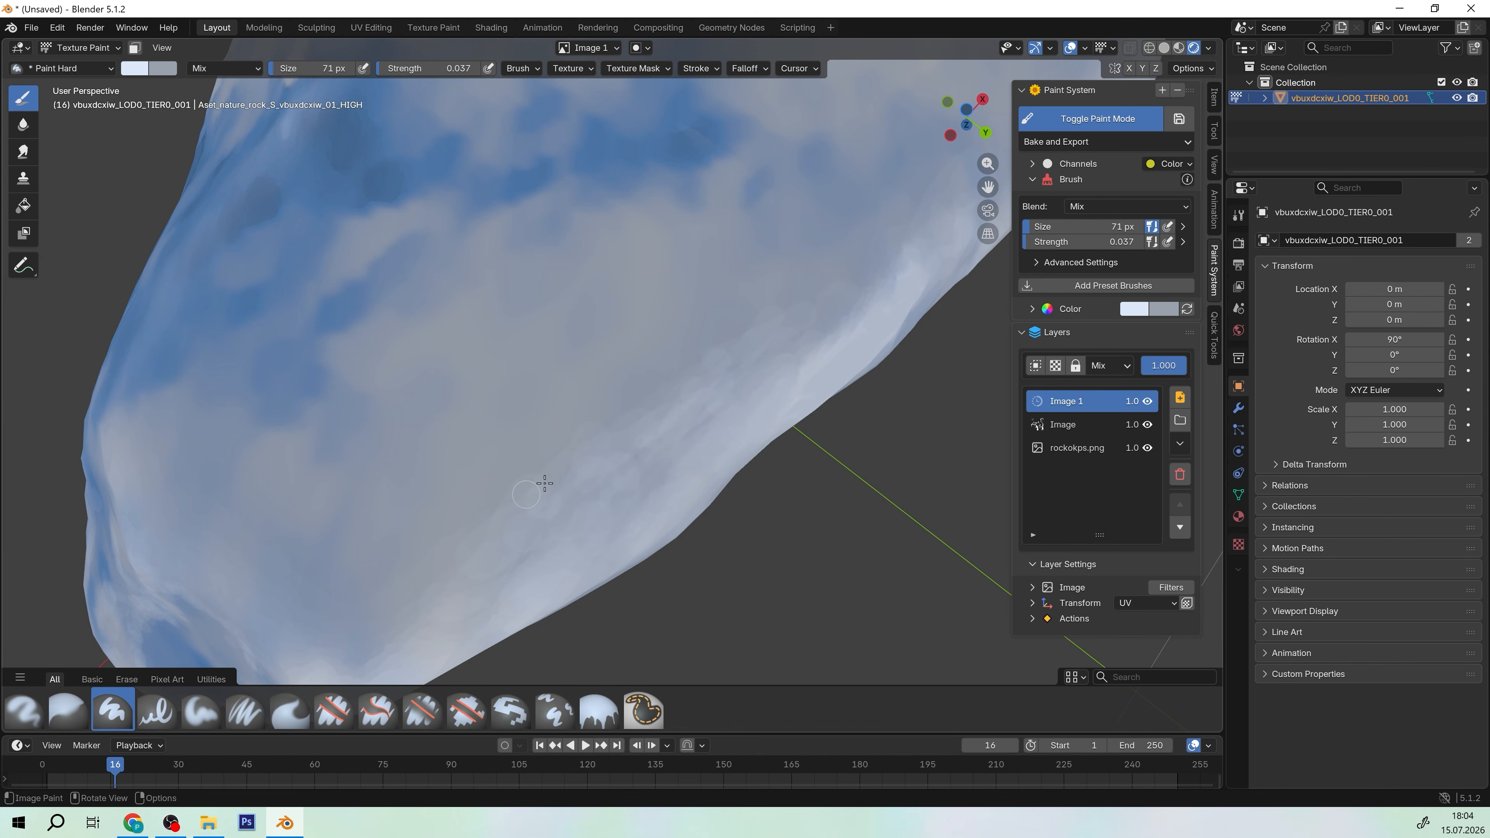
# Paint a jagged pale outline along the border between the blue area and the grey side face
pyautogui.scroll(2, 414, 352)
pyautogui.moveTo(536, 469); pyautogui.dragTo(553, 306)
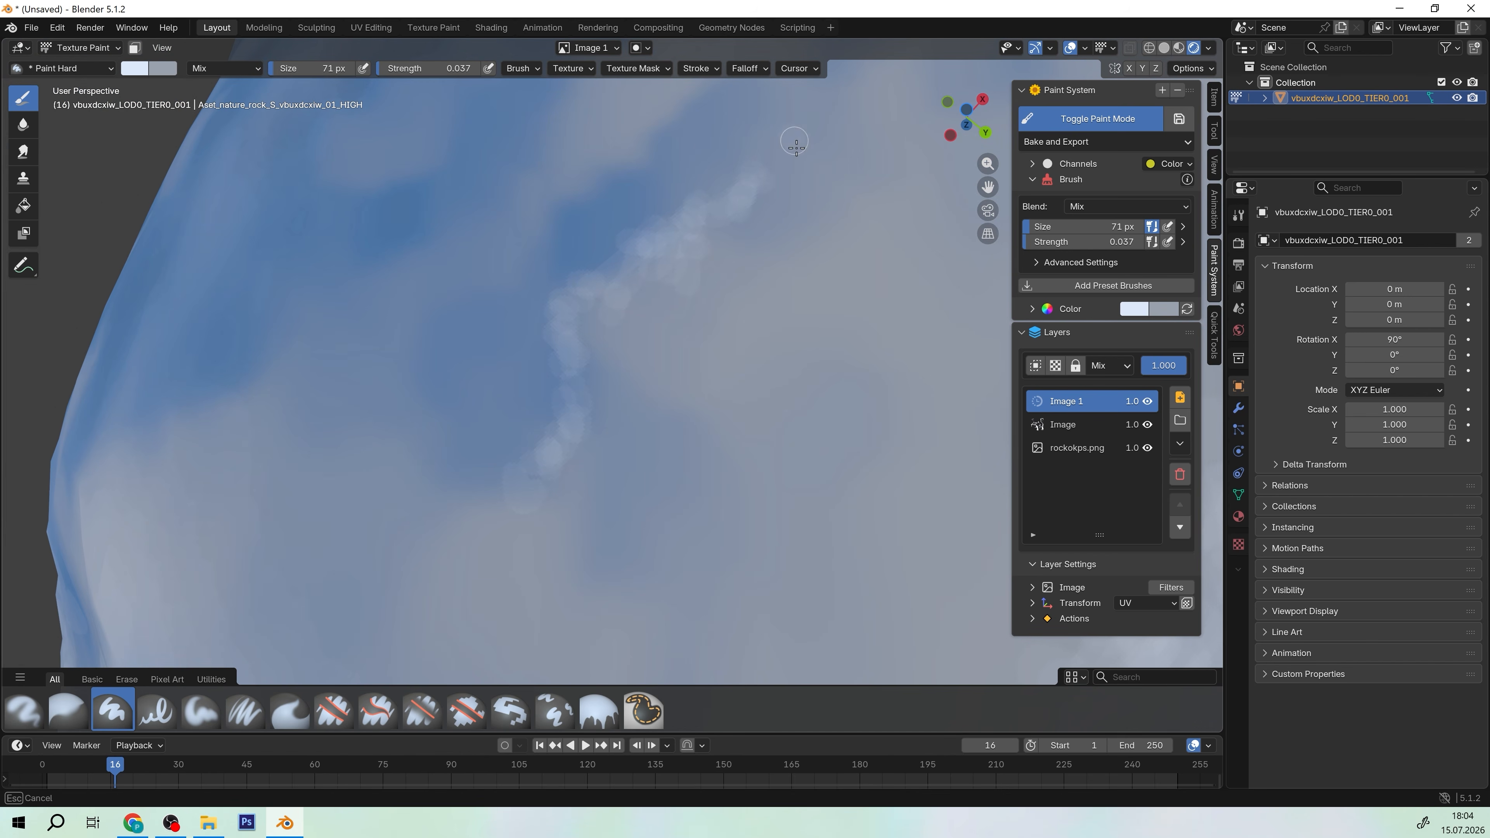
pyautogui.scroll(-5, 796, 146)
pyautogui.scroll(5, 586, 235)
pyautogui.scroll(-5, 528, 264)
pyautogui.moveTo(528, 264); pyautogui.dragTo(484, 296, button='middle')
pyautogui.scroll(5, 484, 296)
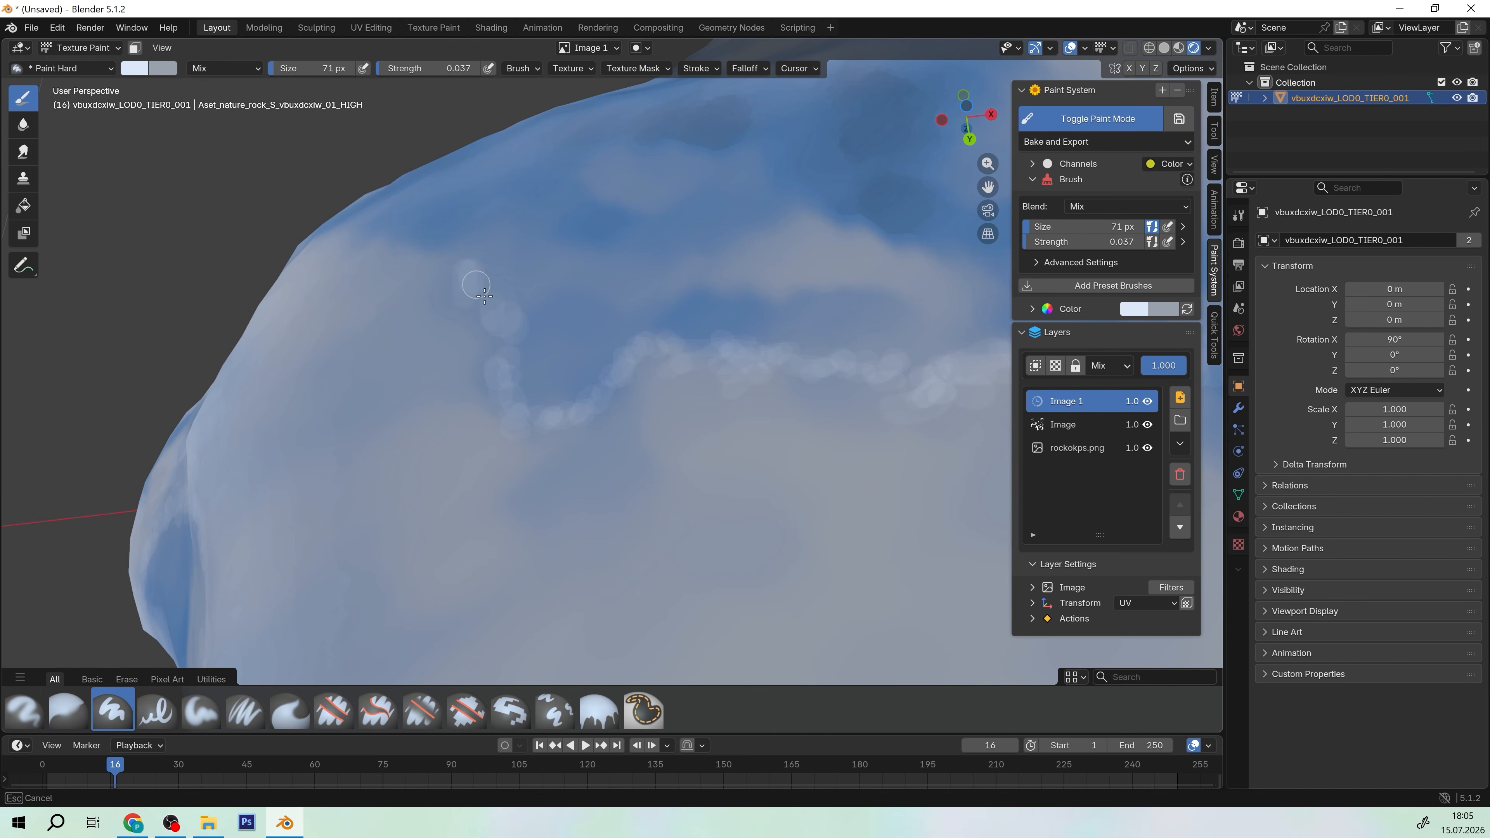
# Extend the pale outline on the grey side face and brighten its lower ridge with more pale strokes
pyautogui.moveTo(510, 549); pyautogui.dragTo(554, 428, button='middle')
pyautogui.scroll(-5, 631, 528)
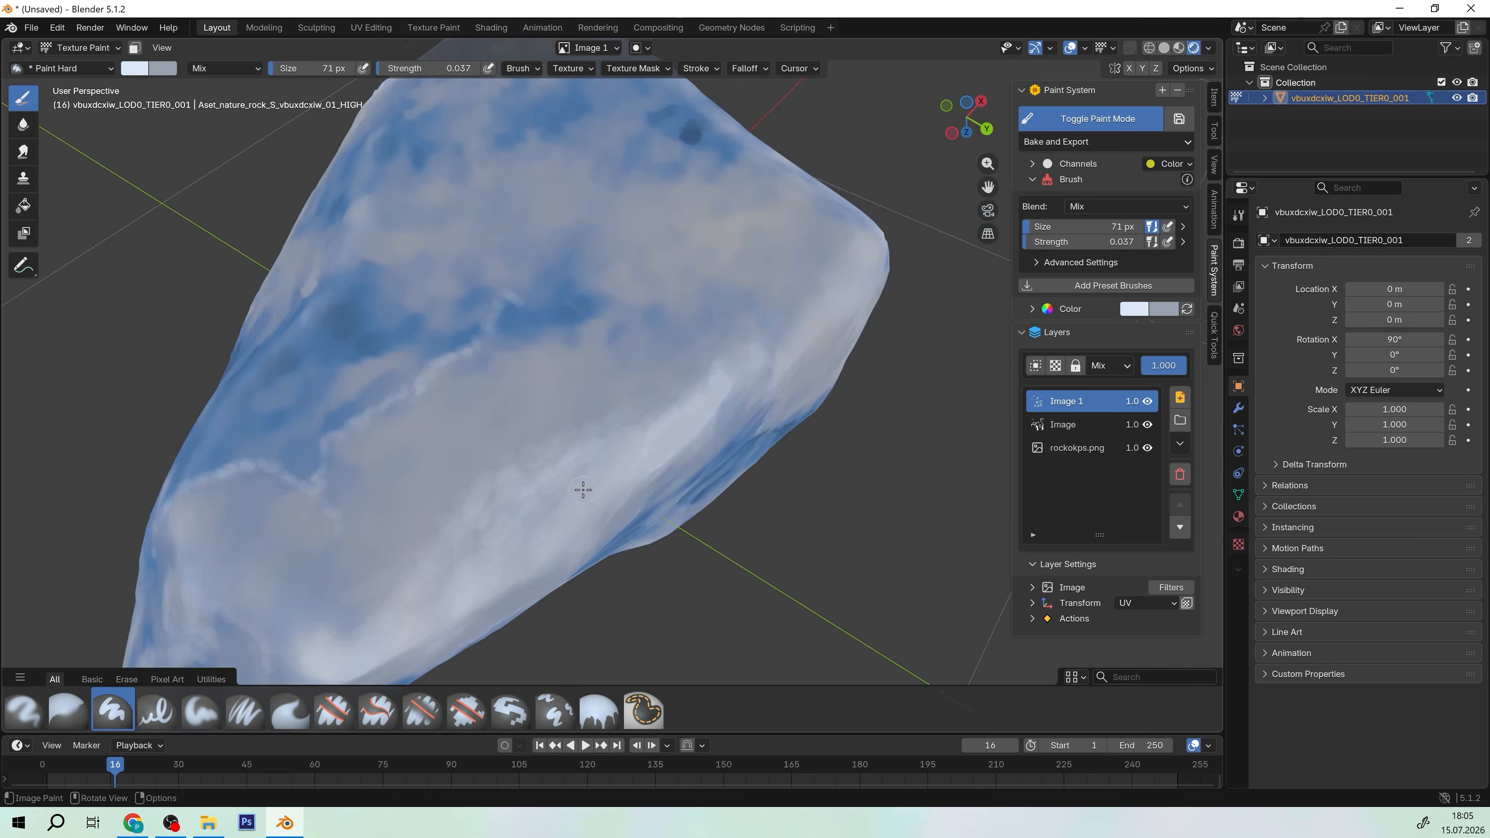
pyautogui.scroll(5, 582, 488)
pyautogui.scroll(-5, 359, 286)
pyautogui.scroll(5, 359, 286)
pyautogui.moveTo(359, 286); pyautogui.dragTo(580, 288, button='middle')
pyautogui.scroll(-5, 580, 289)
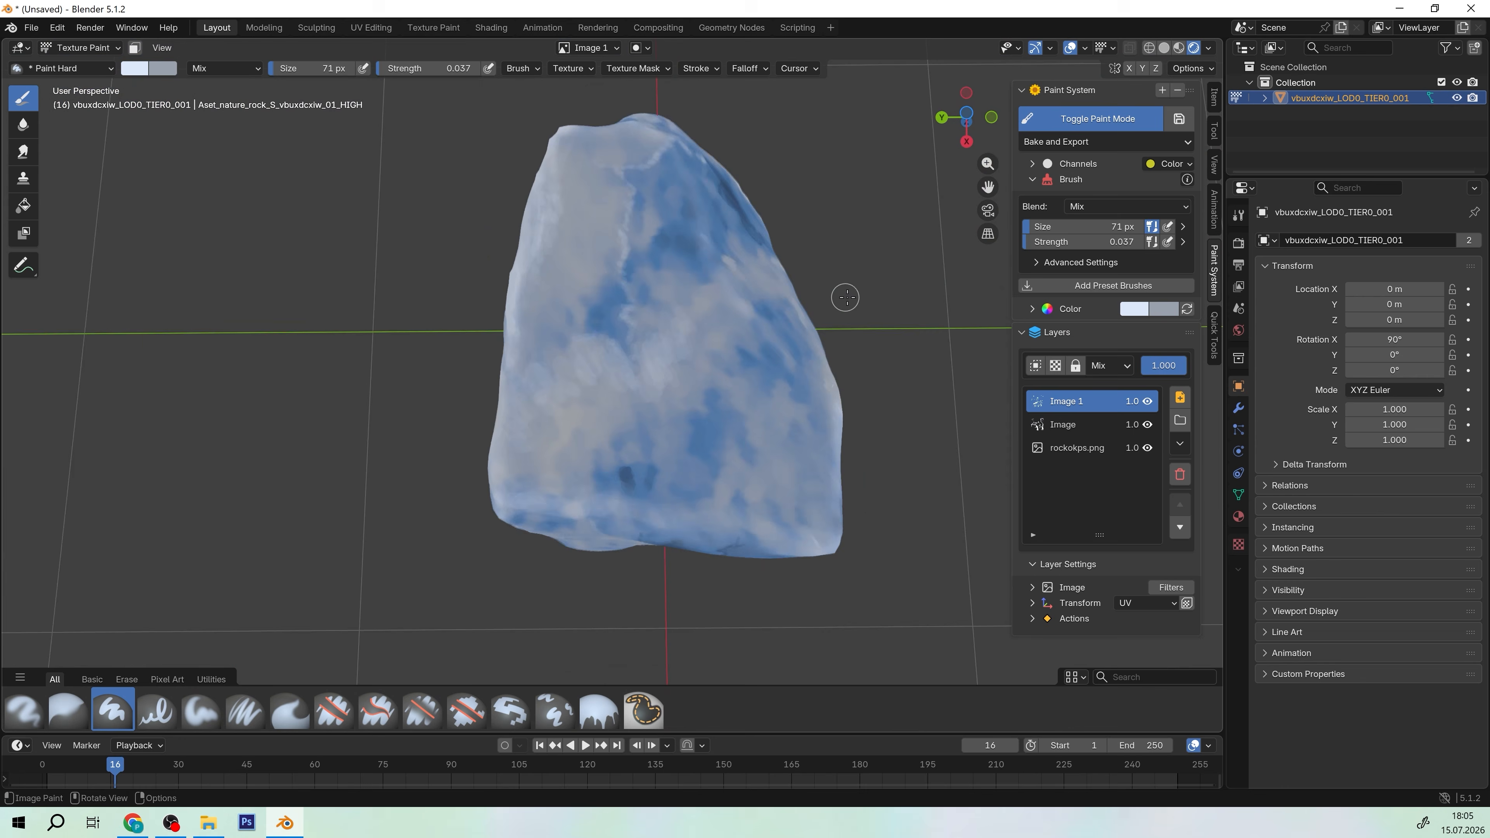
# Set the brush blend to Erase Alpha at 0.220 strength and select the Image layer below Image 1
pyautogui.scroll(5, 688, 359)
pyautogui.scroll(-5, 645, 381)
pyautogui.moveTo(645, 382)
pyautogui.mouseDown(button='middle')
pyautogui.moveTo(635, 441)
pyautogui.moveTo(592, 306)
pyautogui.mouseUp(button='middle')
pyautogui.scroll(5, 592, 305)
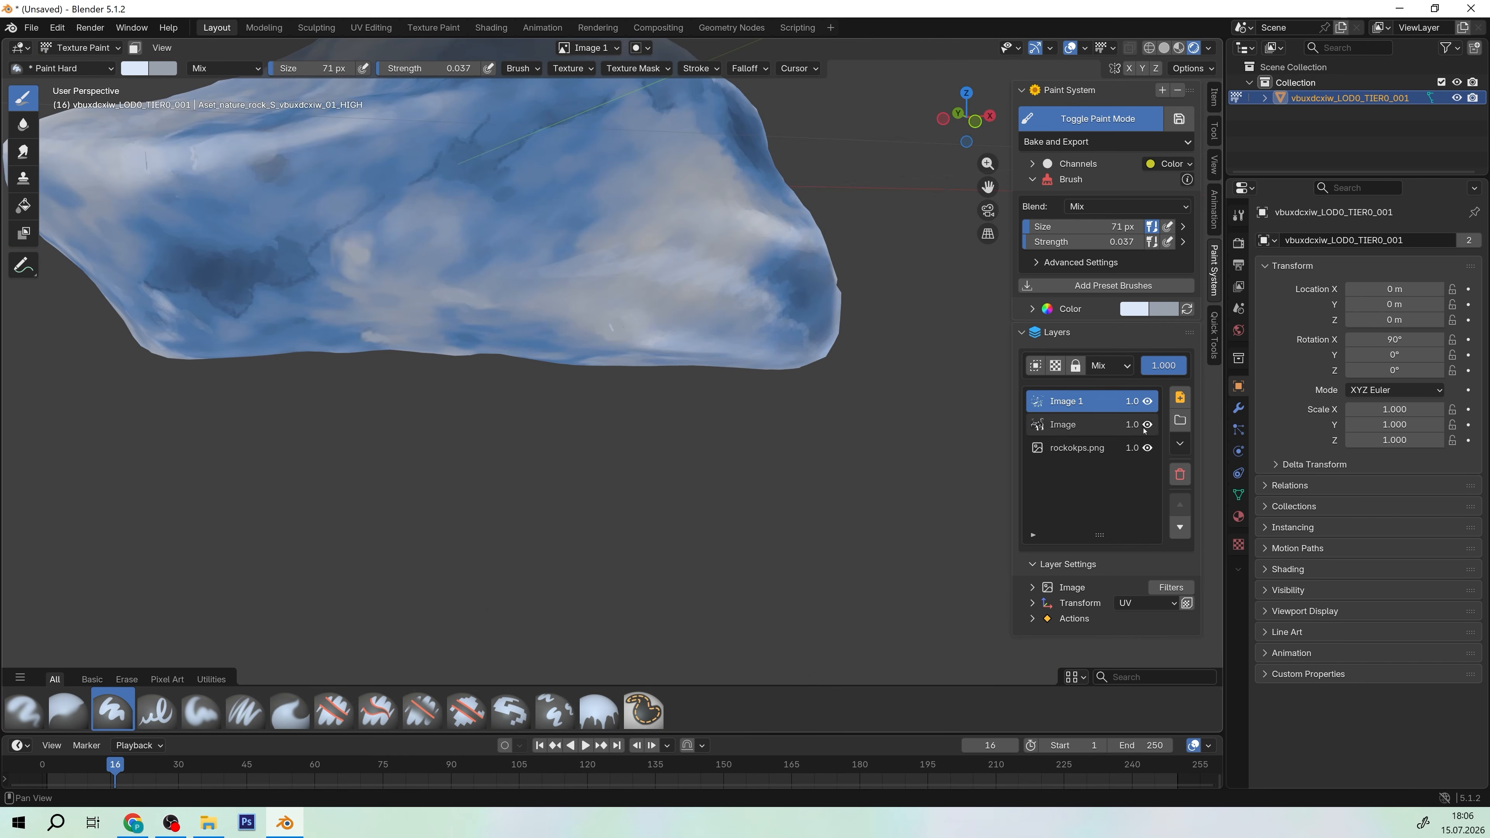
pyautogui.click(227, 69)
pyautogui.click(317, 287)
pyautogui.rightClick(230, 299)
pyautogui.moveTo(230, 300); pyautogui.dragTo(272, 300)
pyautogui.click(1085, 424)
# Soften the painted strokes on the Image layer by partly erasing them around the rock
pyautogui.rightClick(607, 370)
pyautogui.scroll(-5, 607, 370)
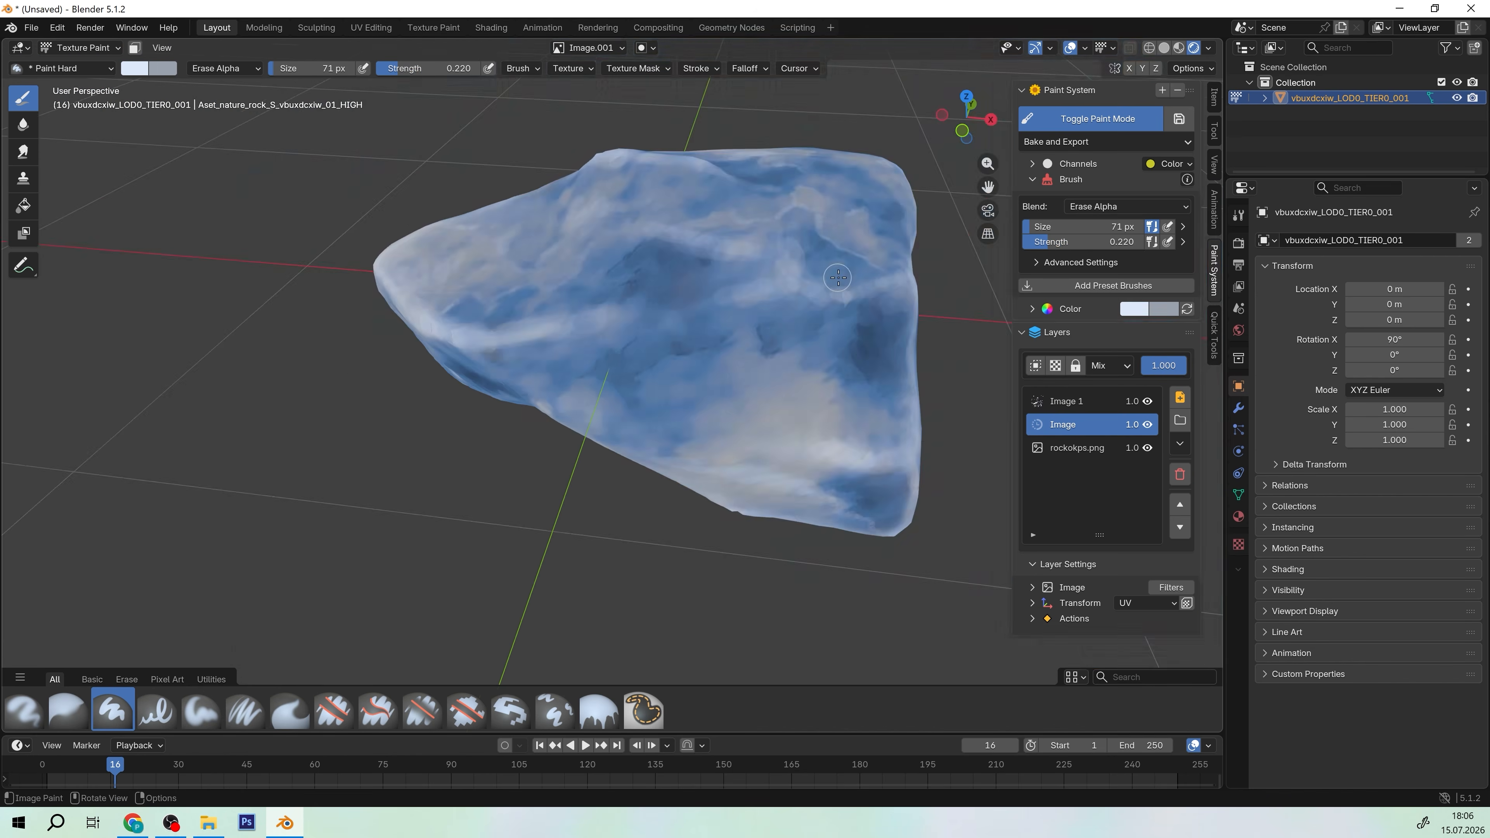
pyautogui.moveTo(607, 370)
pyautogui.mouseDown(button='middle')
pyautogui.moveTo(715, 401)
pyautogui.moveTo(682, 252)
pyautogui.mouseUp(button='middle')
pyautogui.scroll(6, 715, 400)
pyautogui.click(289, 709)
pyautogui.click(113, 710)
pyautogui.scroll(-3, 715, 400)
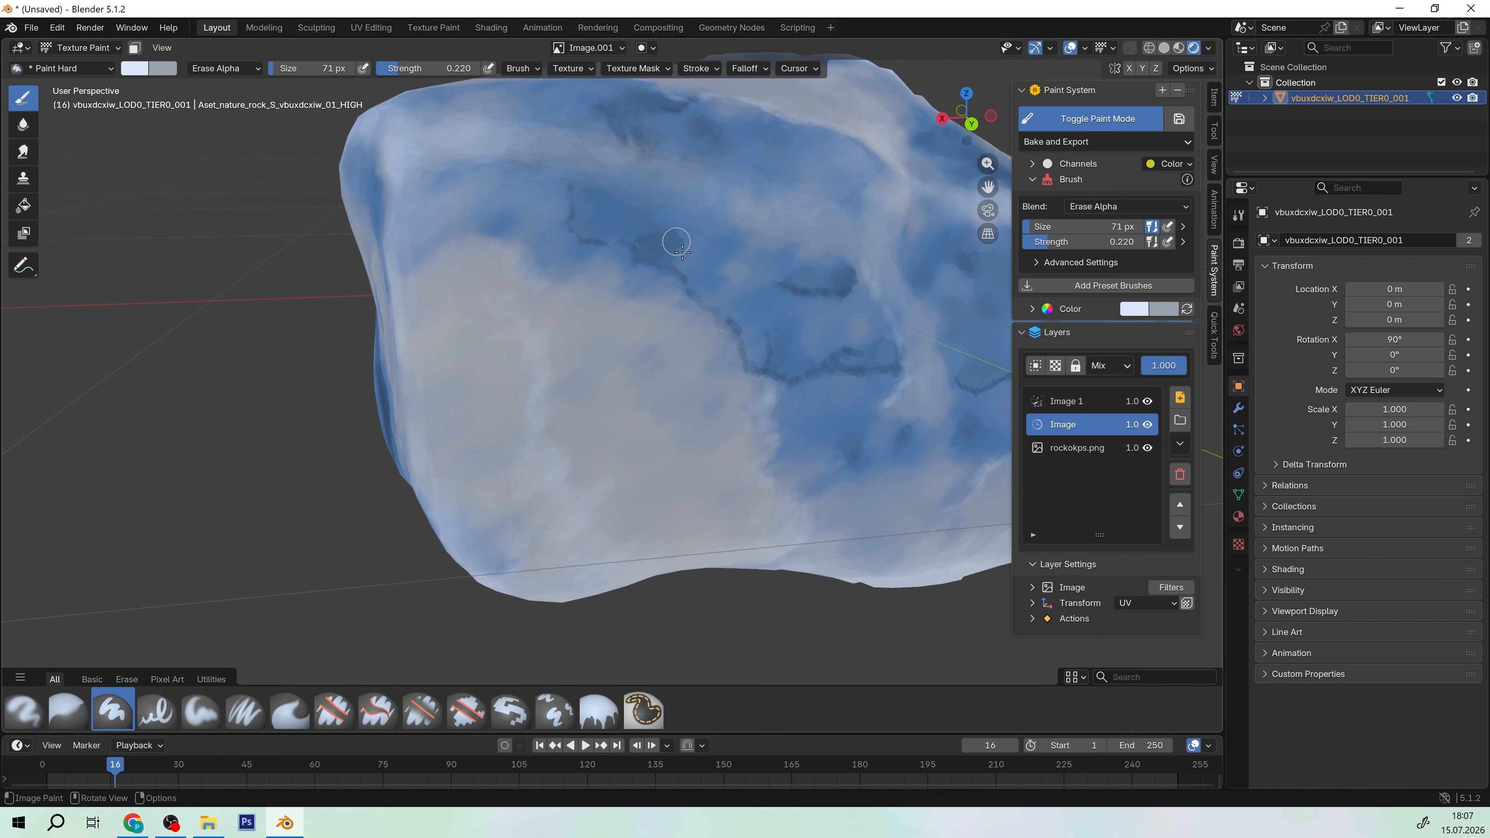
pyautogui.scroll(-5, 562, 218)
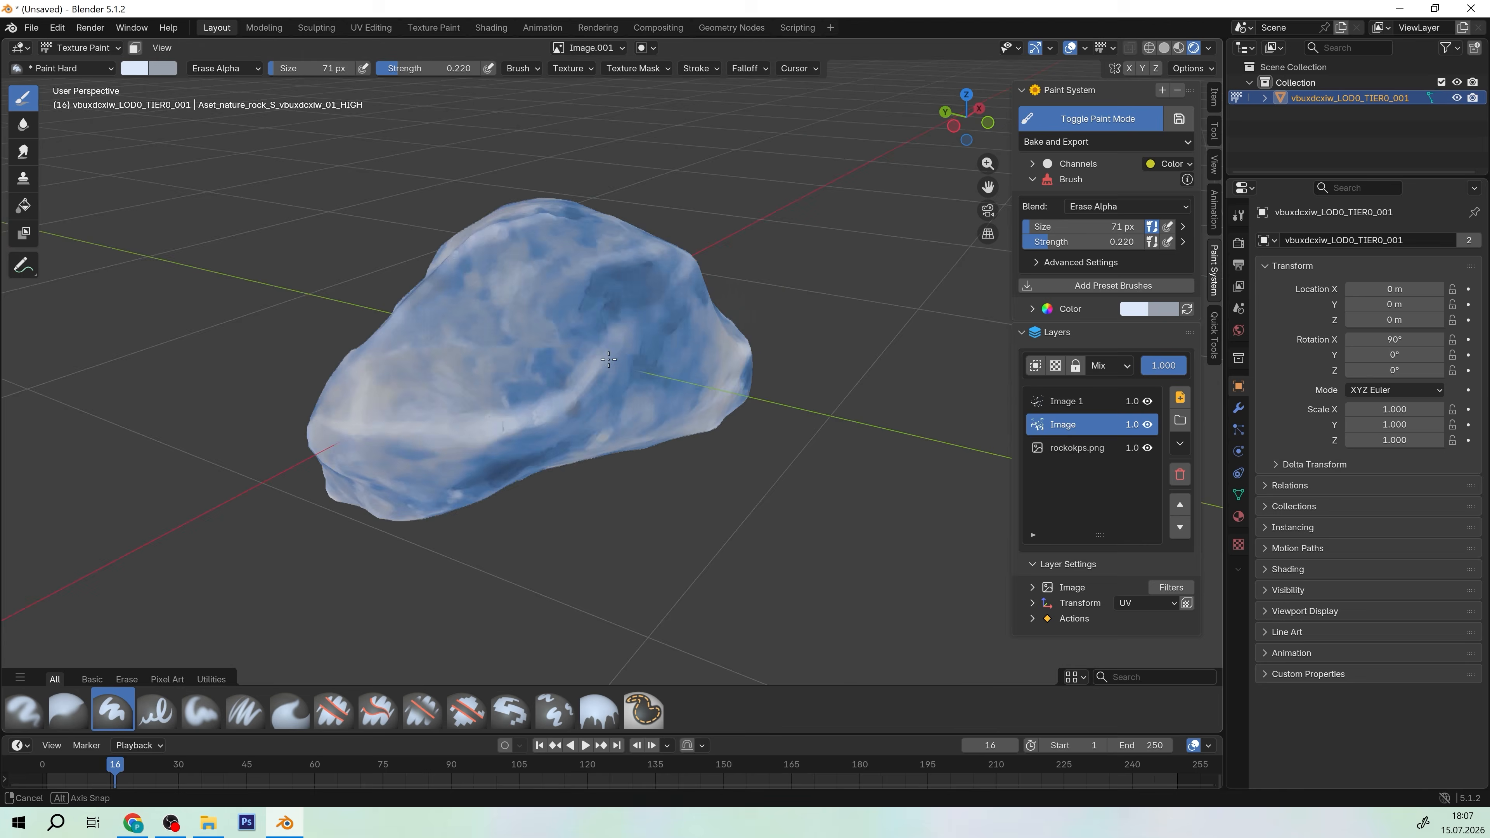
pyautogui.moveTo(561, 217); pyautogui.dragTo(567, 420, button='middle')
pyautogui.scroll(5, 567, 420)
pyautogui.scroll(-4, 681, 231)
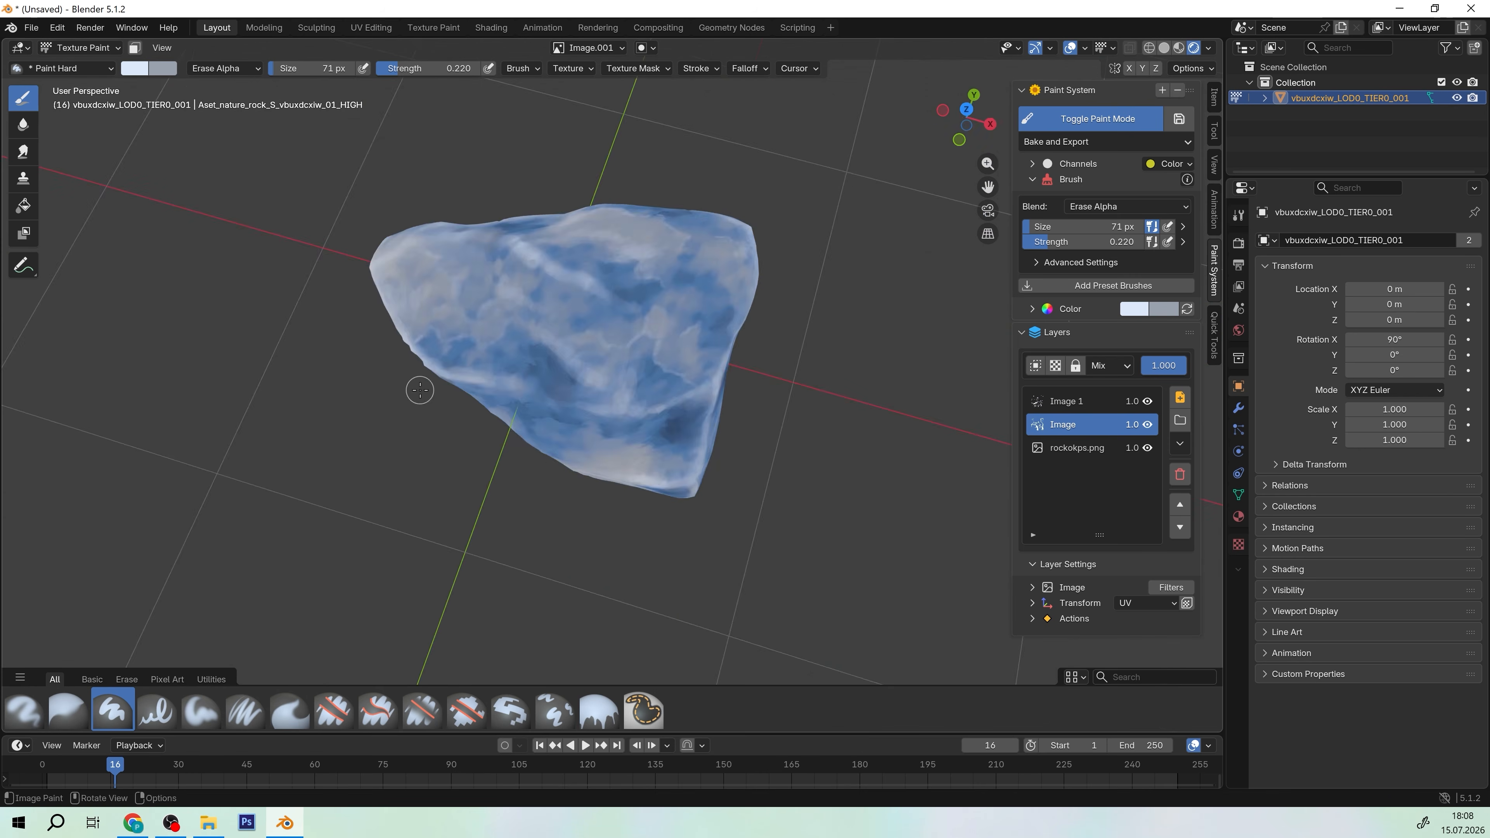
pyautogui.moveTo(419, 386); pyautogui.dragTo(194, 387, button='middle')
# Save the Blender file, and bake and export the Color channel's painted layers as an image
pyautogui.hotkey('ctrl', 's')
pyautogui.press('Return')
pyautogui.click(1106, 142)
pyautogui.click(1090, 208)
pyautogui.click(1050, 400)
pyautogui.click(1033, 164)
pyautogui.click(1105, 142)
pyautogui.click(1075, 266)
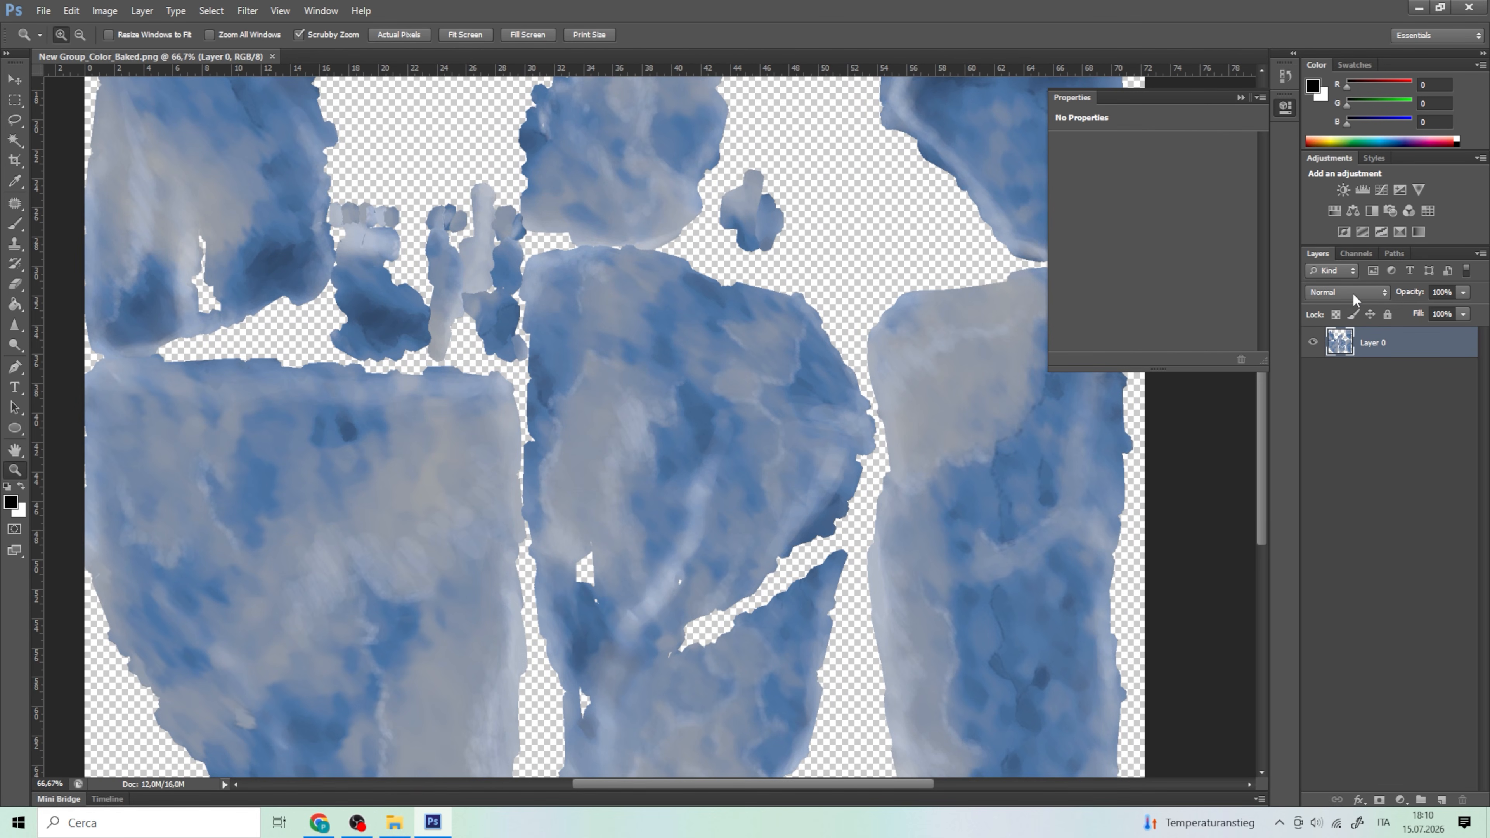
# In Photoshop, duplicate Layer 0 of New Group_Color_Baked.png and open the Filter Gallery on the copy
pyautogui.hotkey('ctrl', 'j')
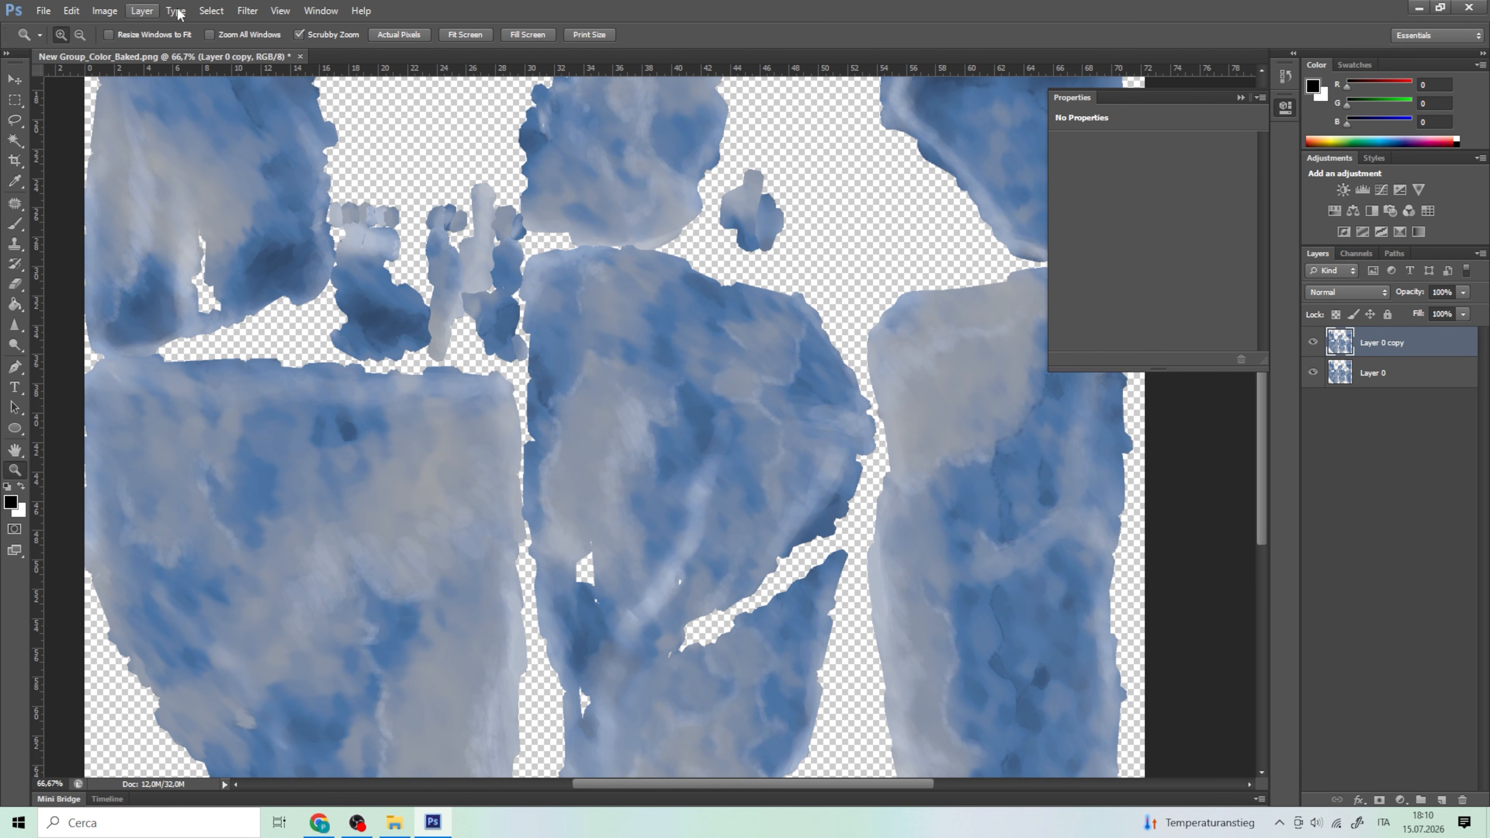
pyautogui.click(220, 8)
pyautogui.moveTo(247, 10)
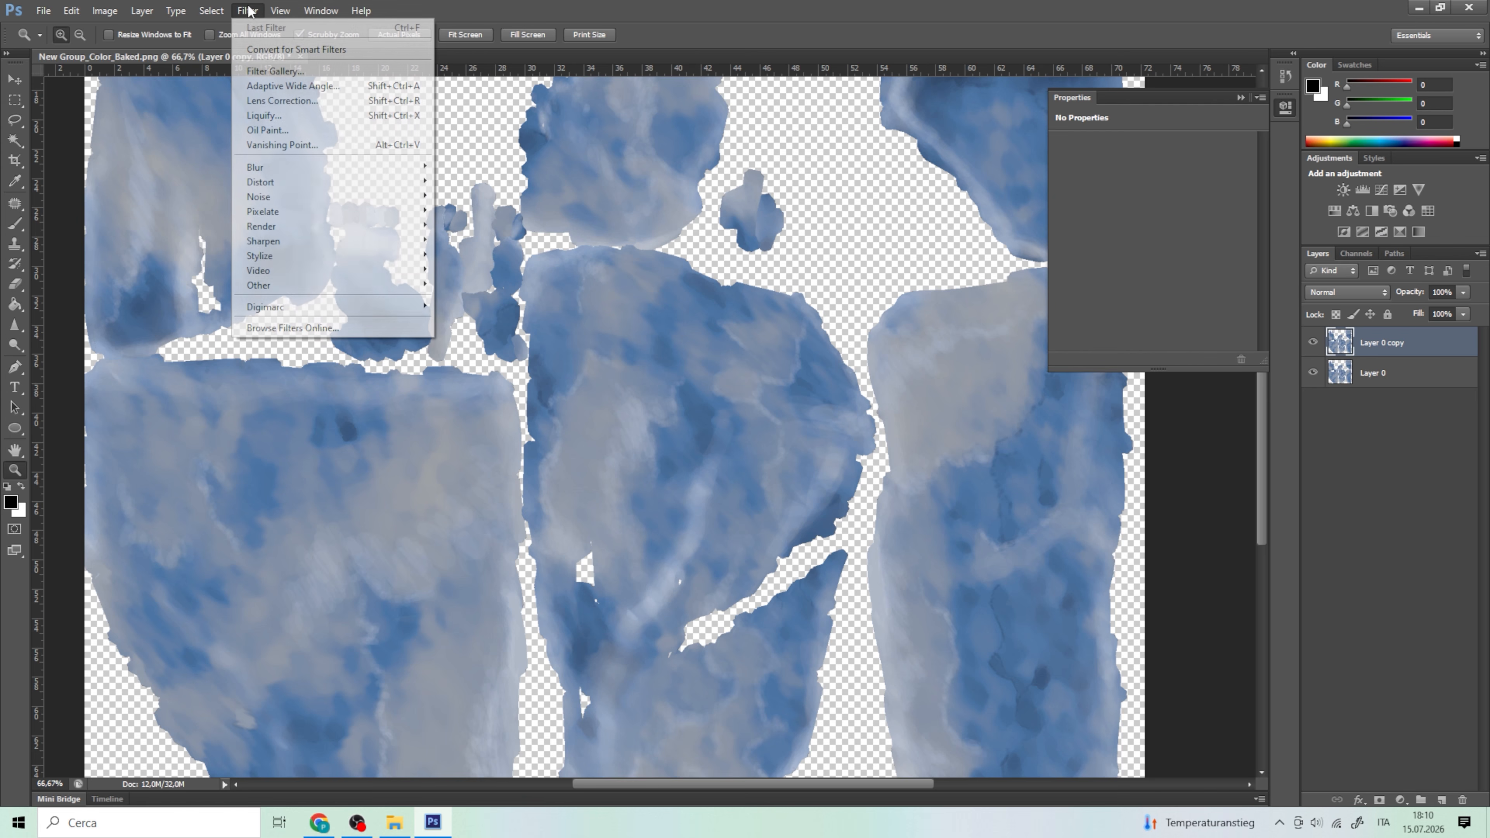
pyautogui.click(275, 71)
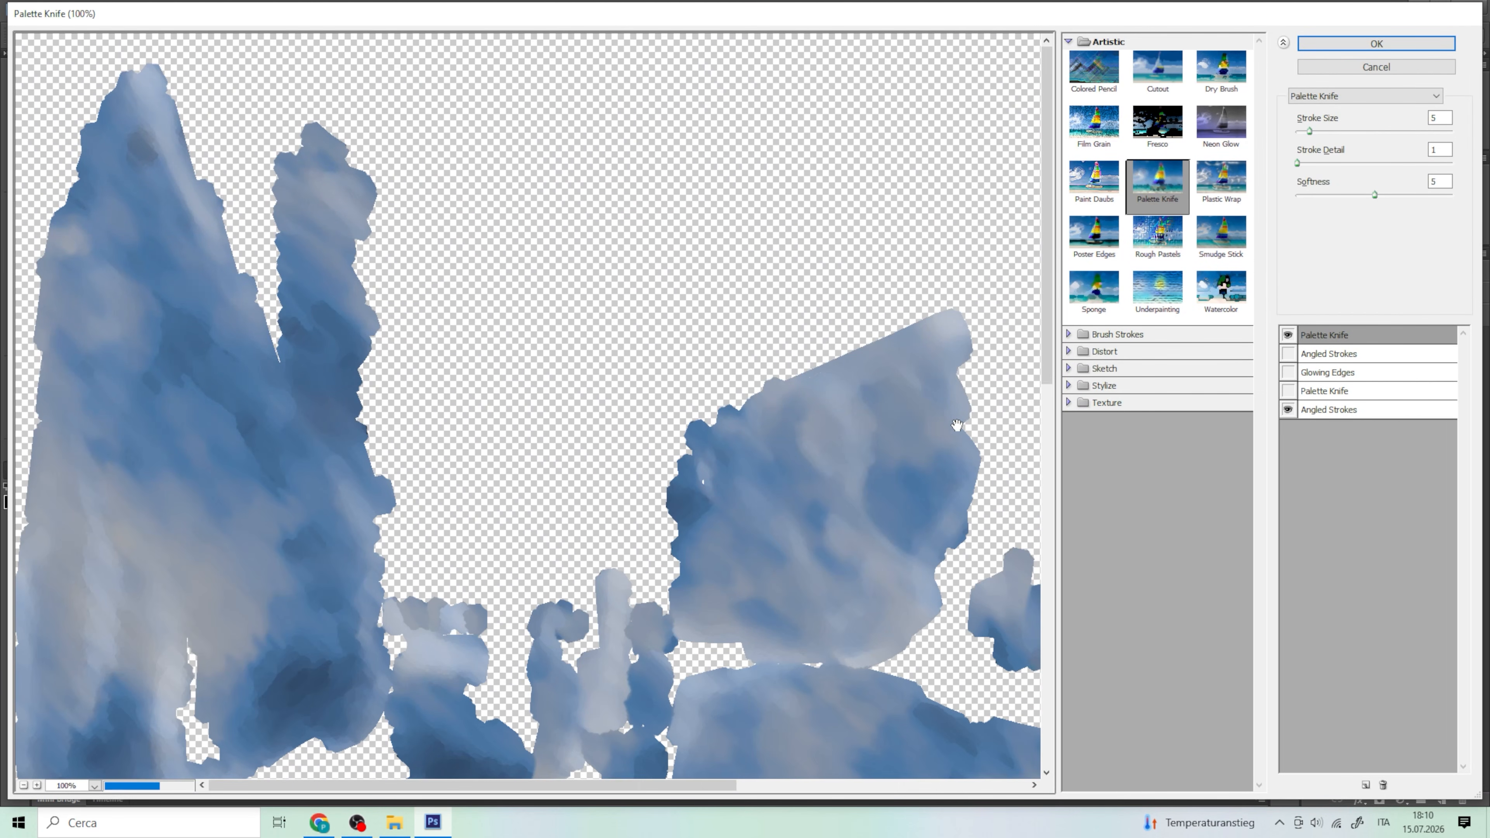
# Apply the Palette Knife and Angled Strokes filters to the layer copy and set its opacity to 39%
pyautogui.scroll(-10, 957, 424)
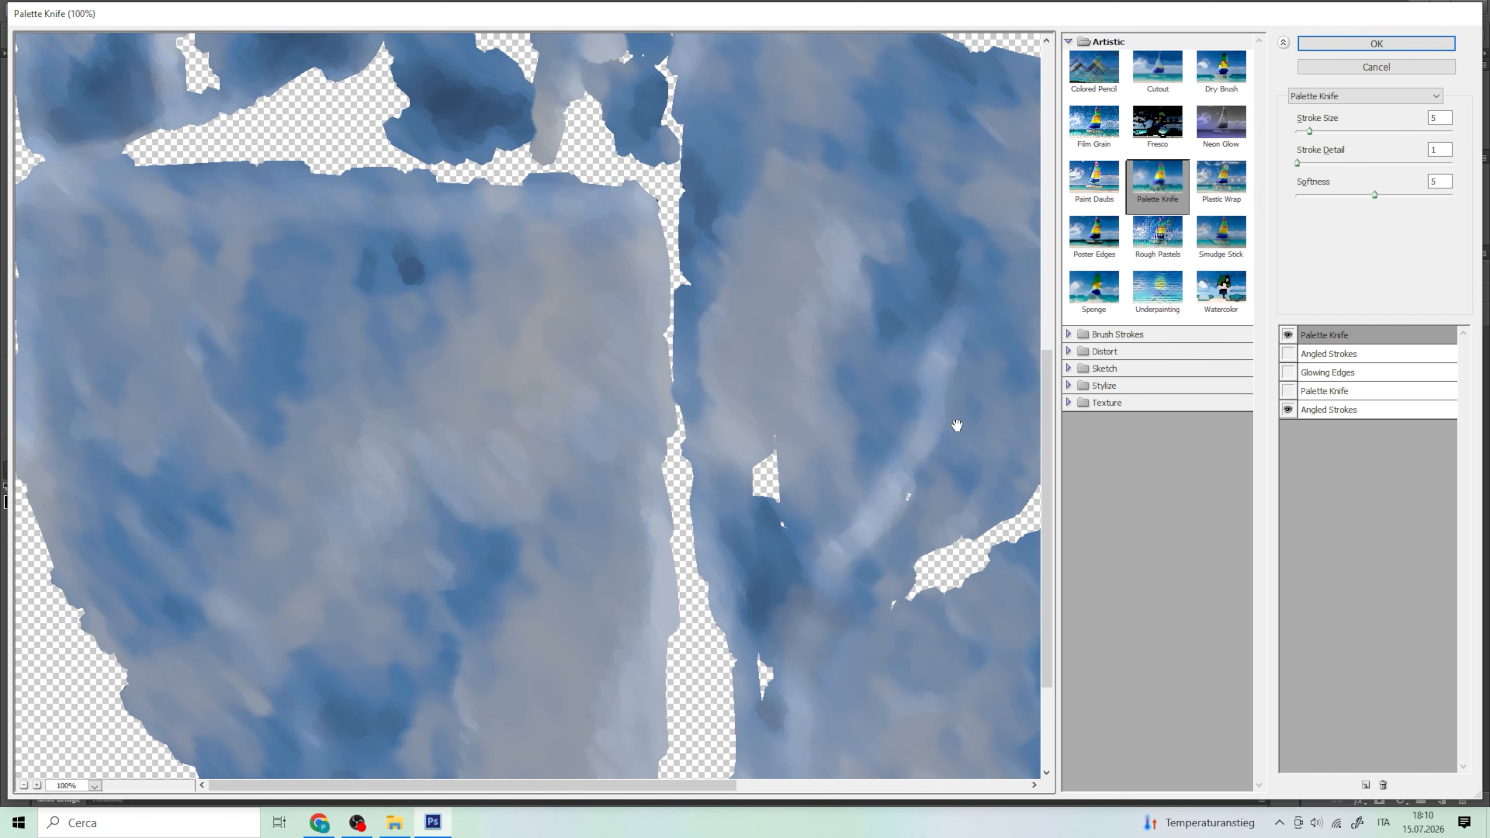
pyautogui.scroll(-5, 957, 425)
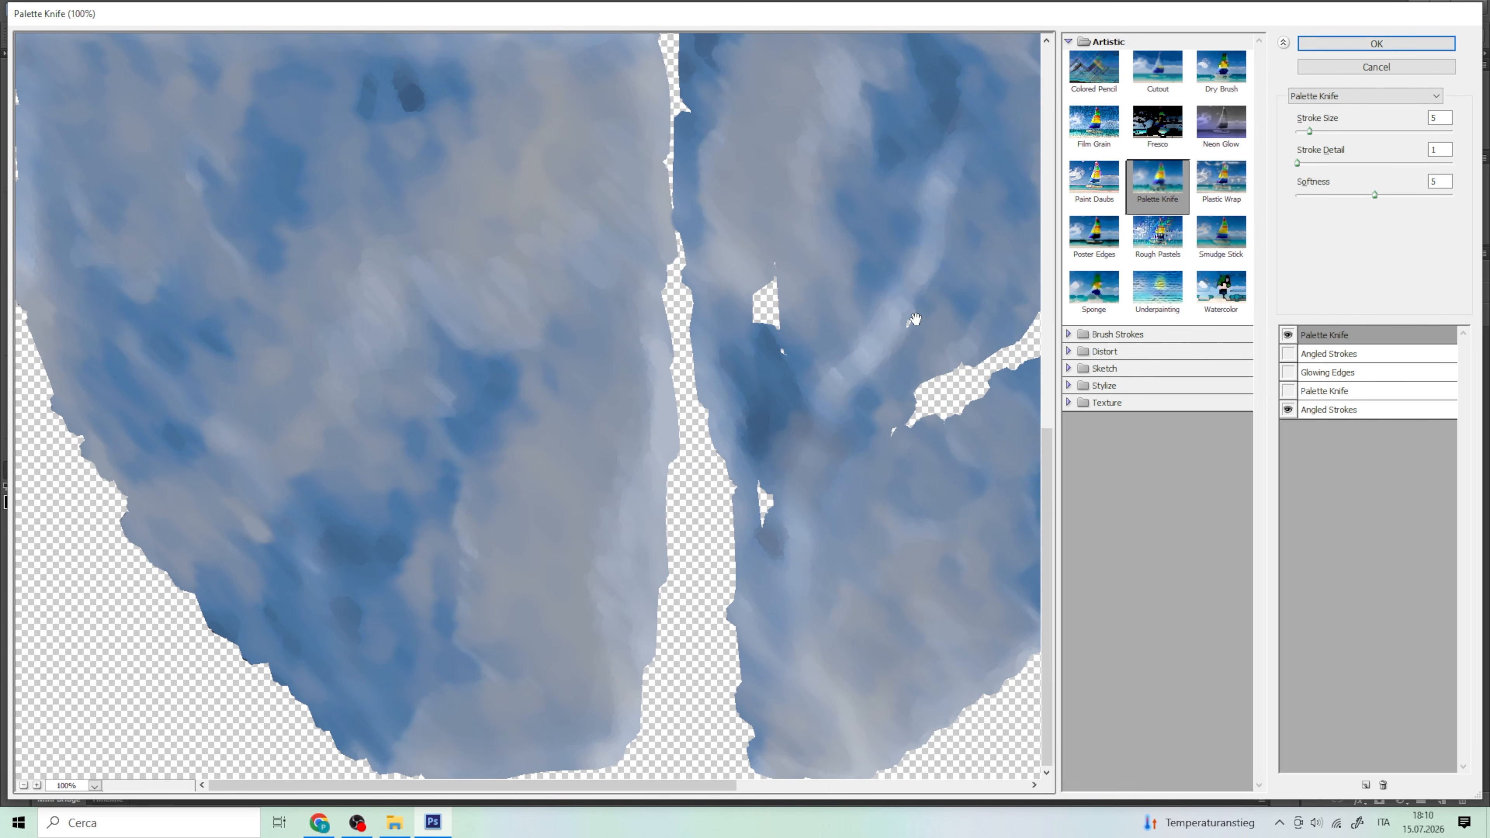
pyautogui.scroll(4, 602, 293)
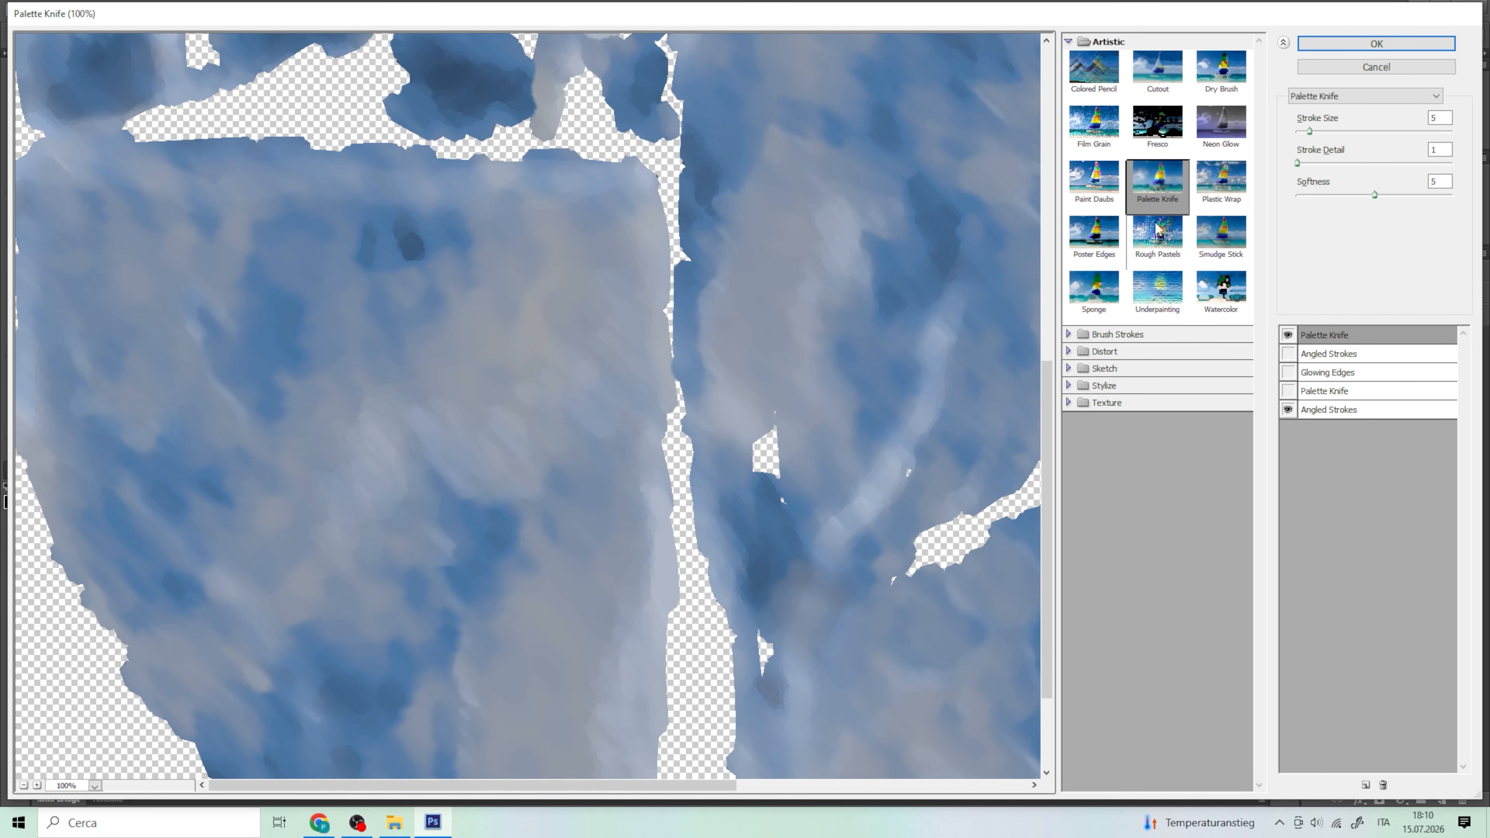
pyautogui.click(1370, 45)
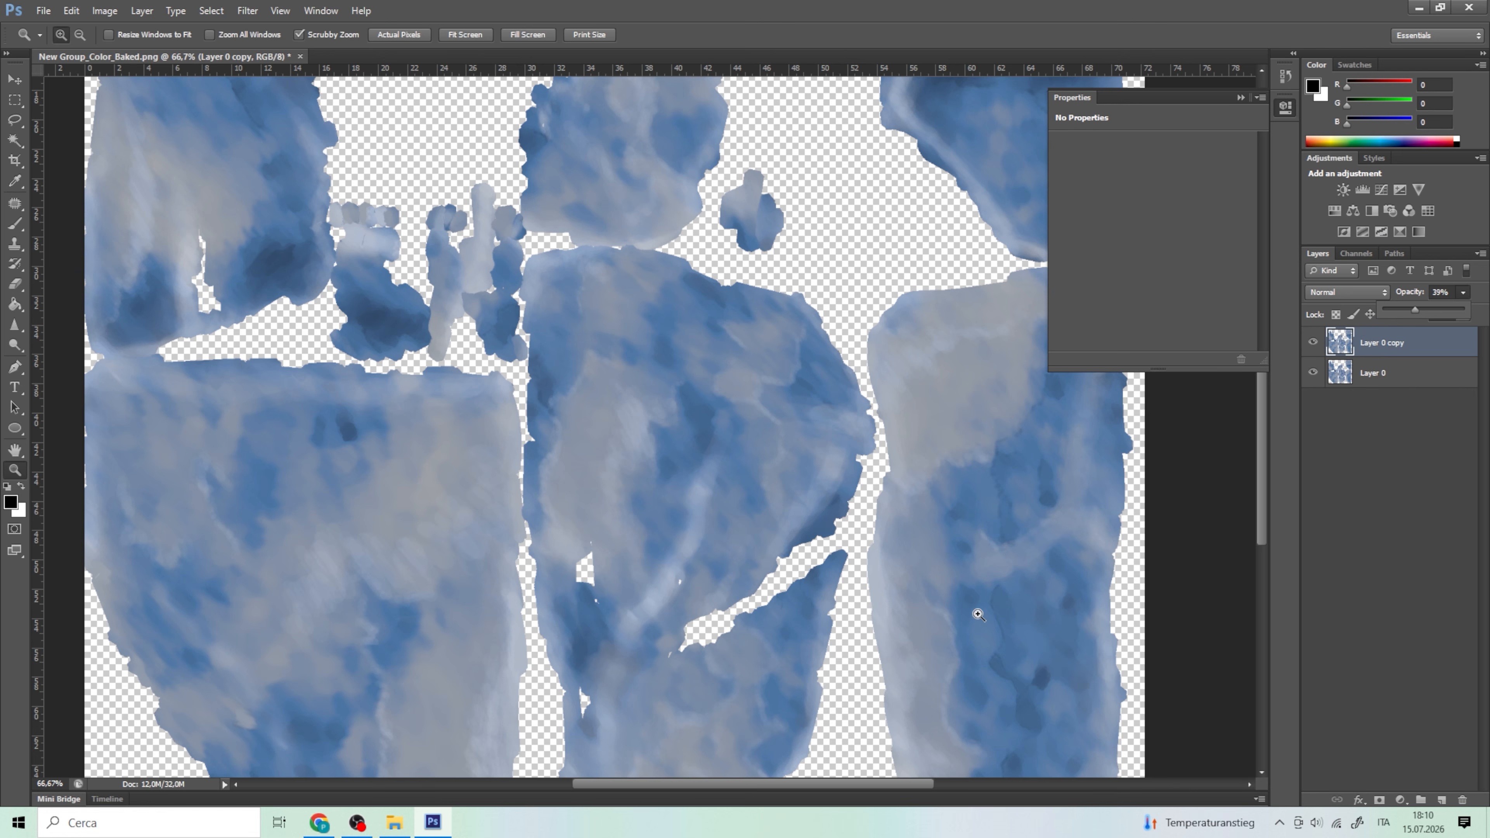
# Examine the filtered texture up close on the central and upper UV islands, and as a whole
pyautogui.scroll(-2, 691, 454)
pyautogui.click(813, 242)
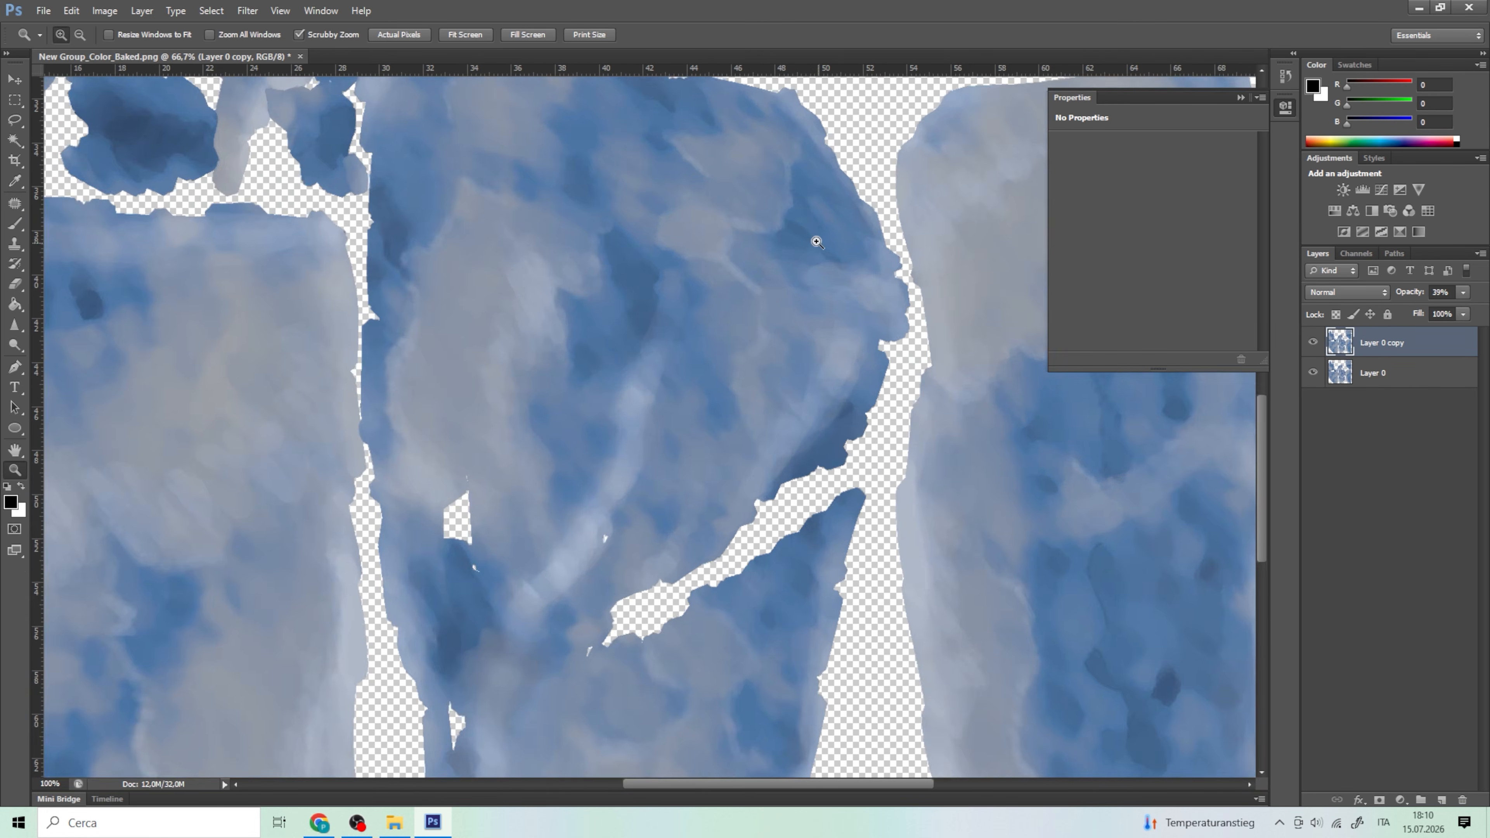
pyautogui.click(813, 243)
pyautogui.click(768, 264)
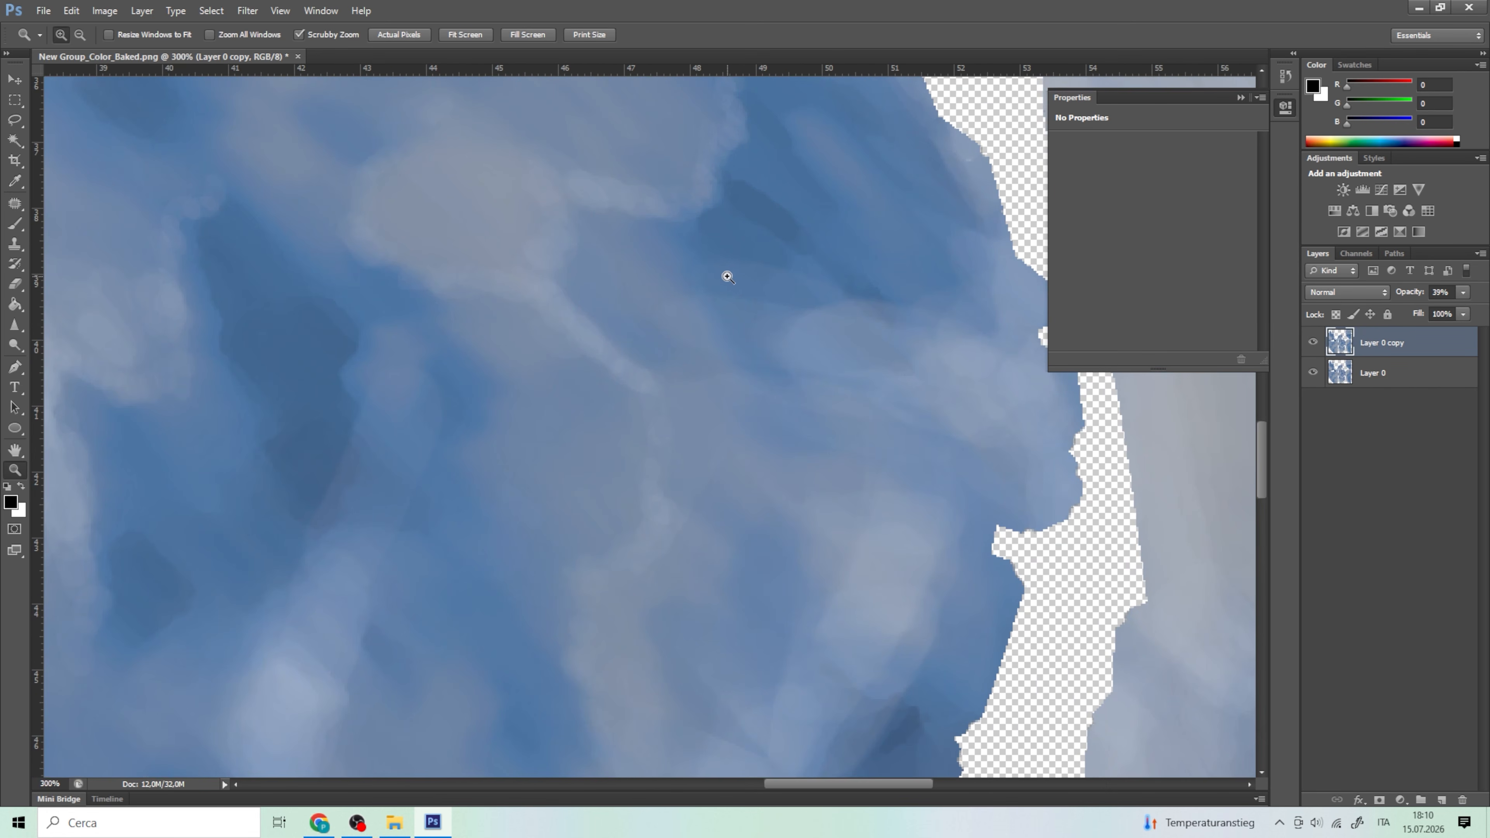
pyautogui.keyDown('alt'); pyautogui.click(655, 255); pyautogui.keyUp('alt')
pyautogui.keyDown('alt'); pyautogui.click(655, 252); pyautogui.keyUp('alt')
pyautogui.keyDown('alt'); pyautogui.click(655, 246); pyautogui.keyUp('alt')
pyautogui.keyDown('alt'); pyautogui.click(610, 285); pyautogui.keyUp('alt')
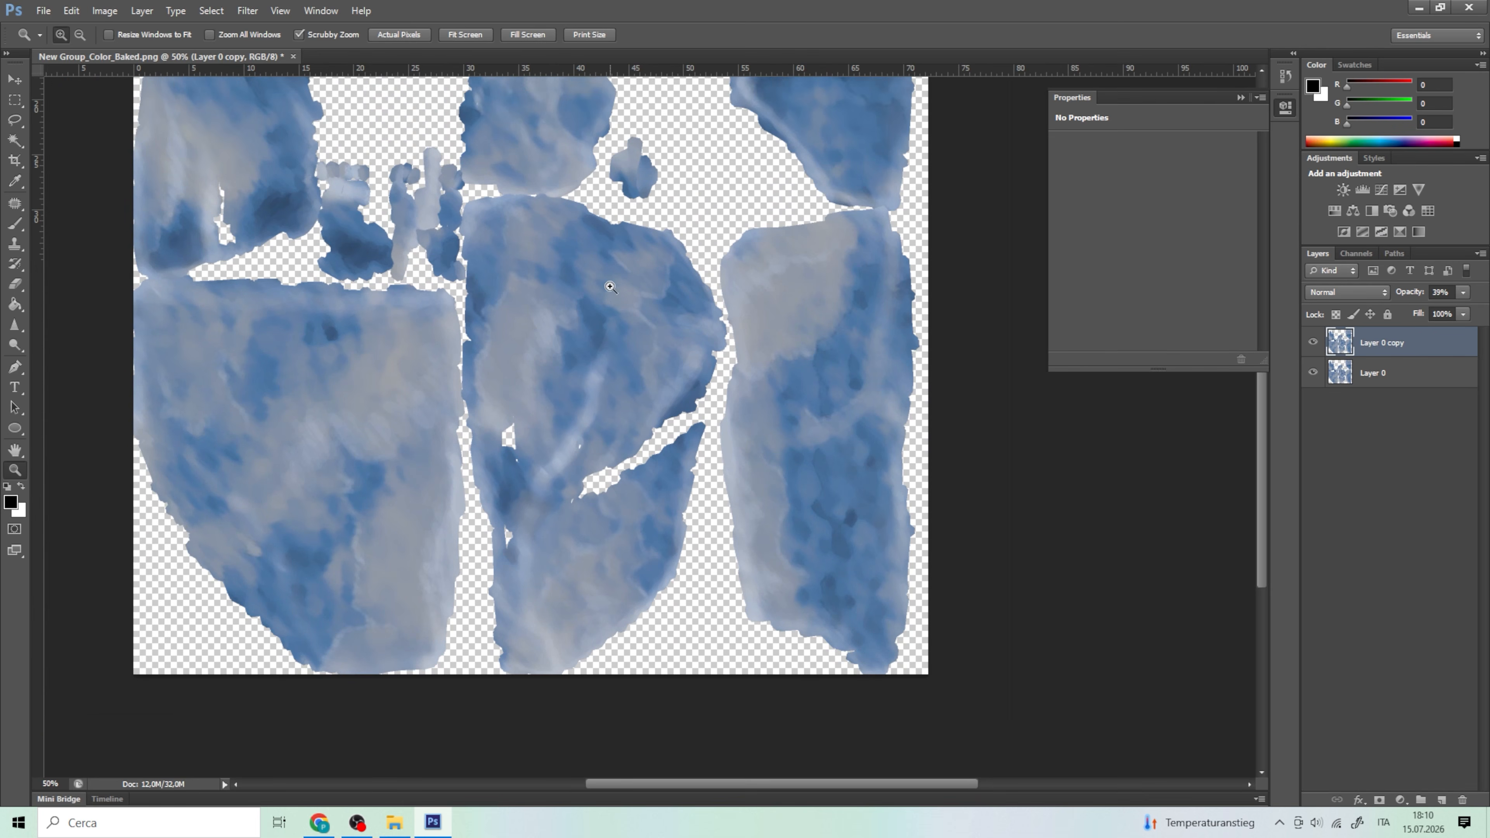
pyautogui.scroll(4, 609, 286)
pyautogui.keyDown('alt'); pyautogui.click(835, 352); pyautogui.keyUp('alt')
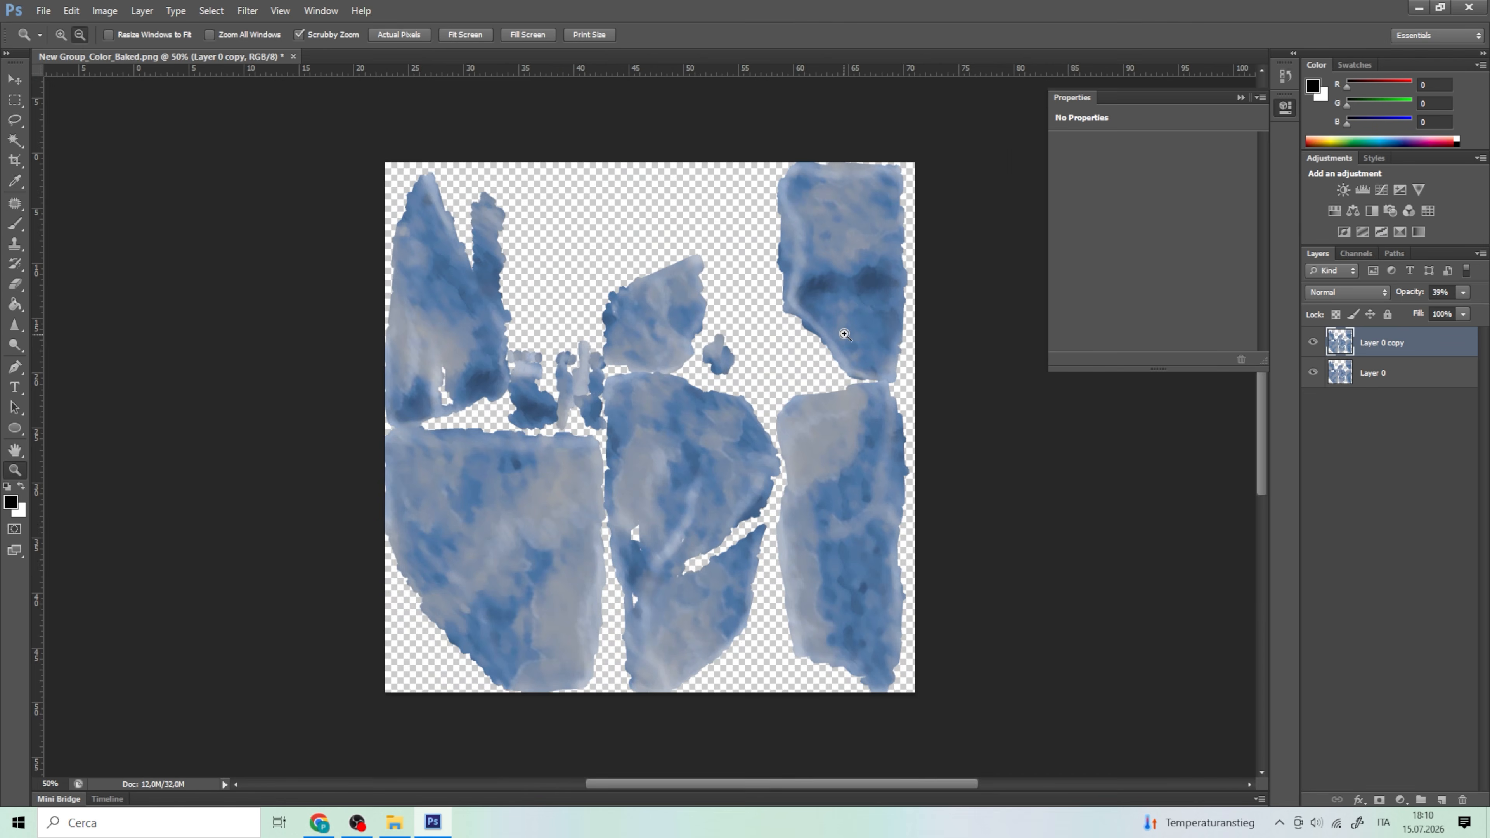
pyautogui.click(839, 346)
pyautogui.click(867, 287)
pyautogui.click(832, 295)
pyautogui.keyDown('alt'); pyautogui.click(832, 295); pyautogui.keyUp('alt')
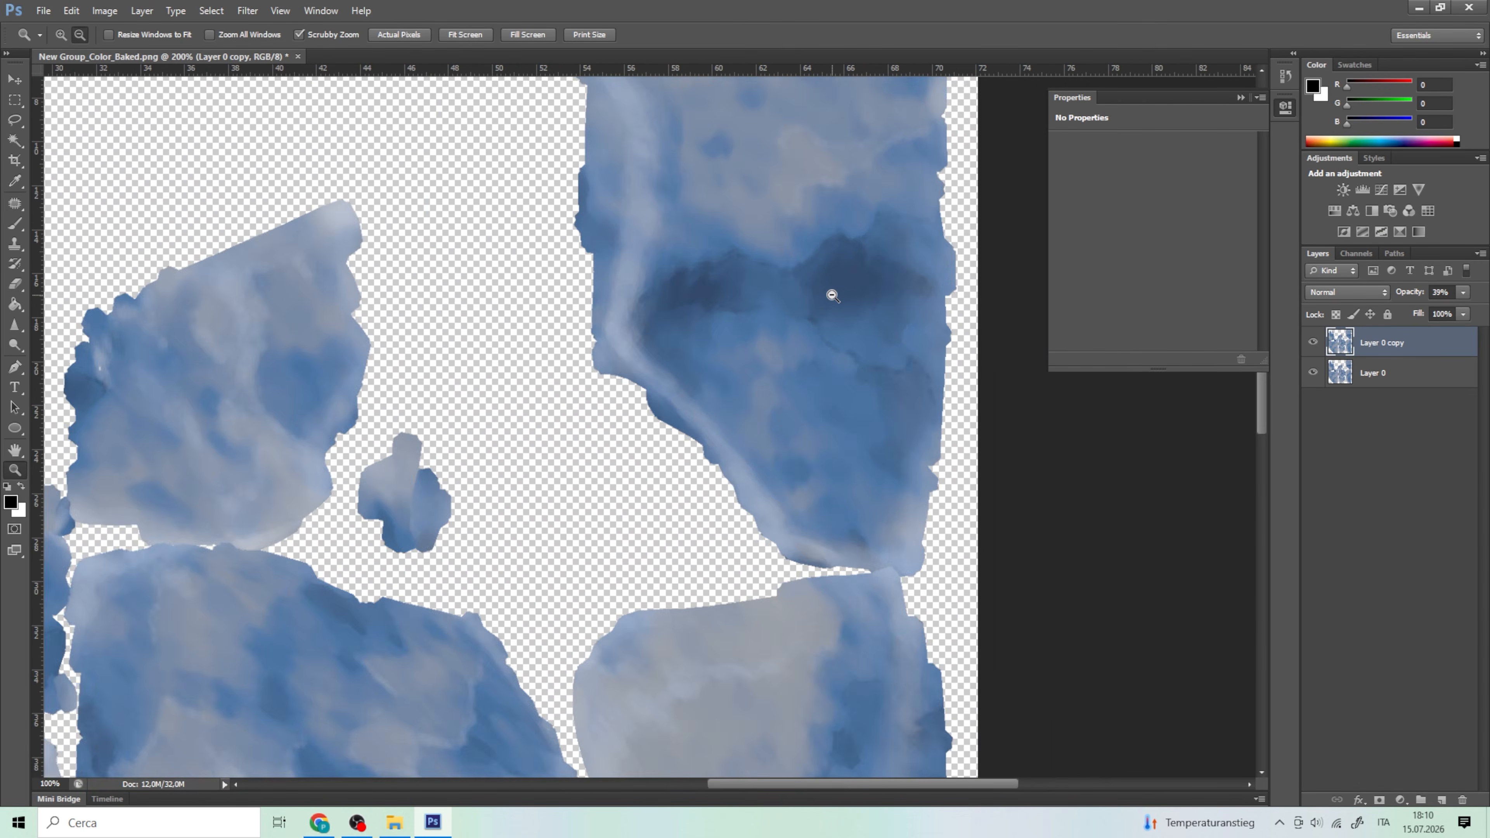
pyautogui.keyDown('alt'); pyautogui.click(832, 295); pyautogui.keyUp('alt')
pyautogui.keyDown('alt'); pyautogui.click(832, 295); pyautogui.keyUp('alt')
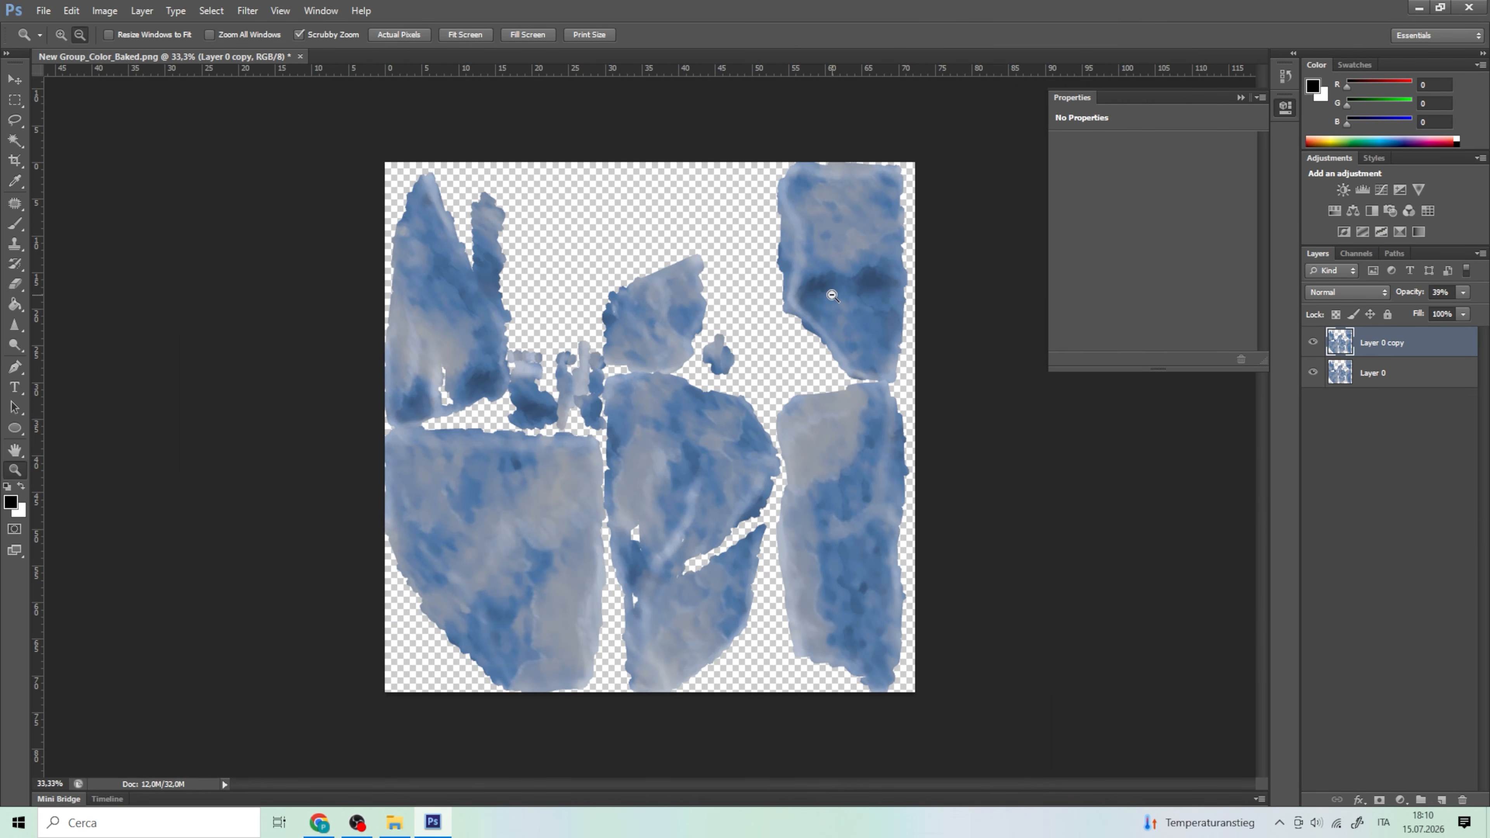
# Duplicate Layer 0 and Layer 0 copy together and merge the duplicates into a single layer
pyautogui.keyDown('shift'); pyautogui.click(1376, 377); pyautogui.keyUp('shift')
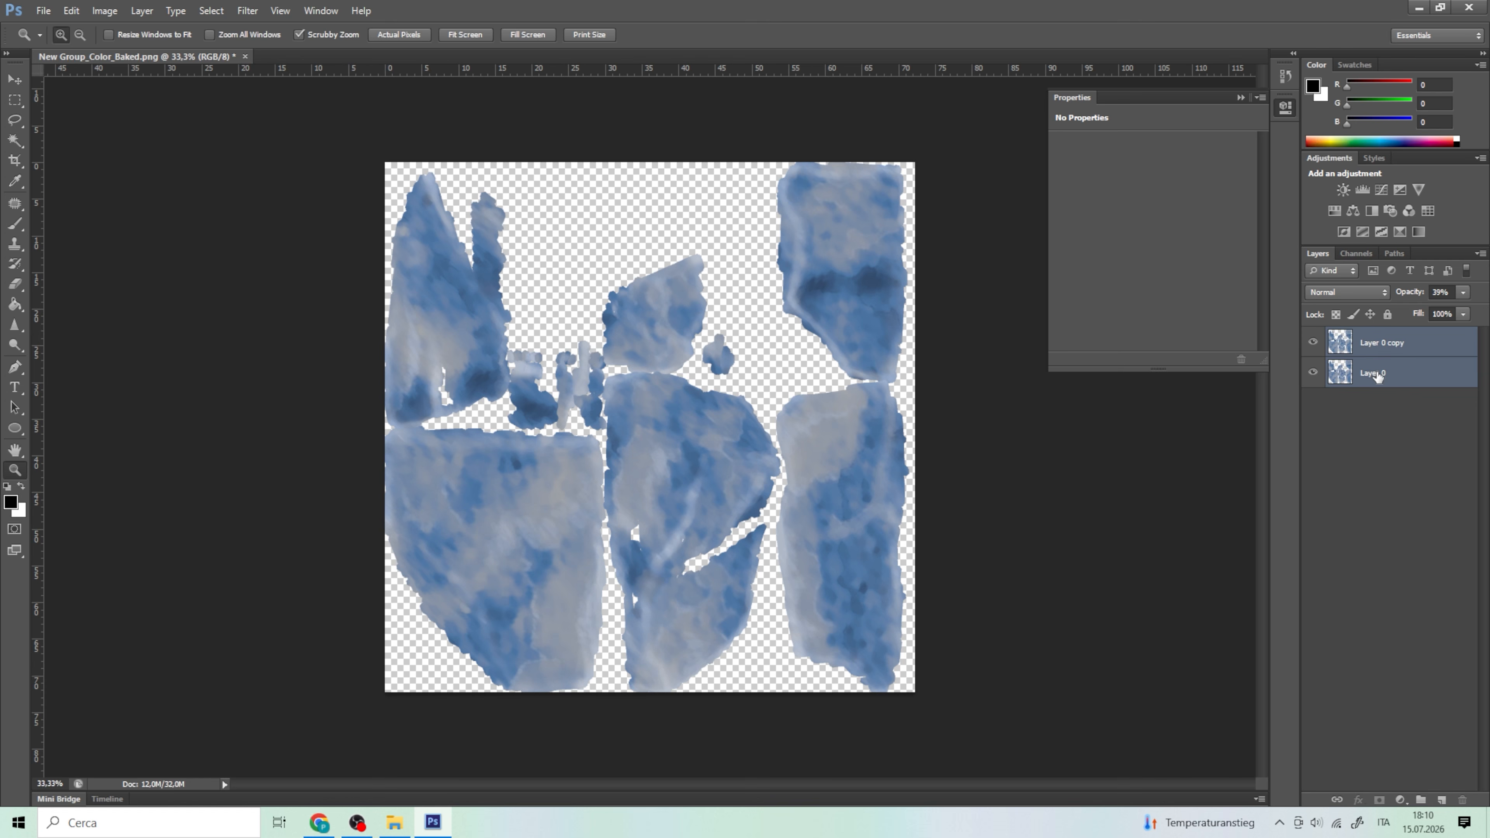
pyautogui.hotkey('ctrl', 'j')
pyautogui.hotkey('ctrl', 'e')
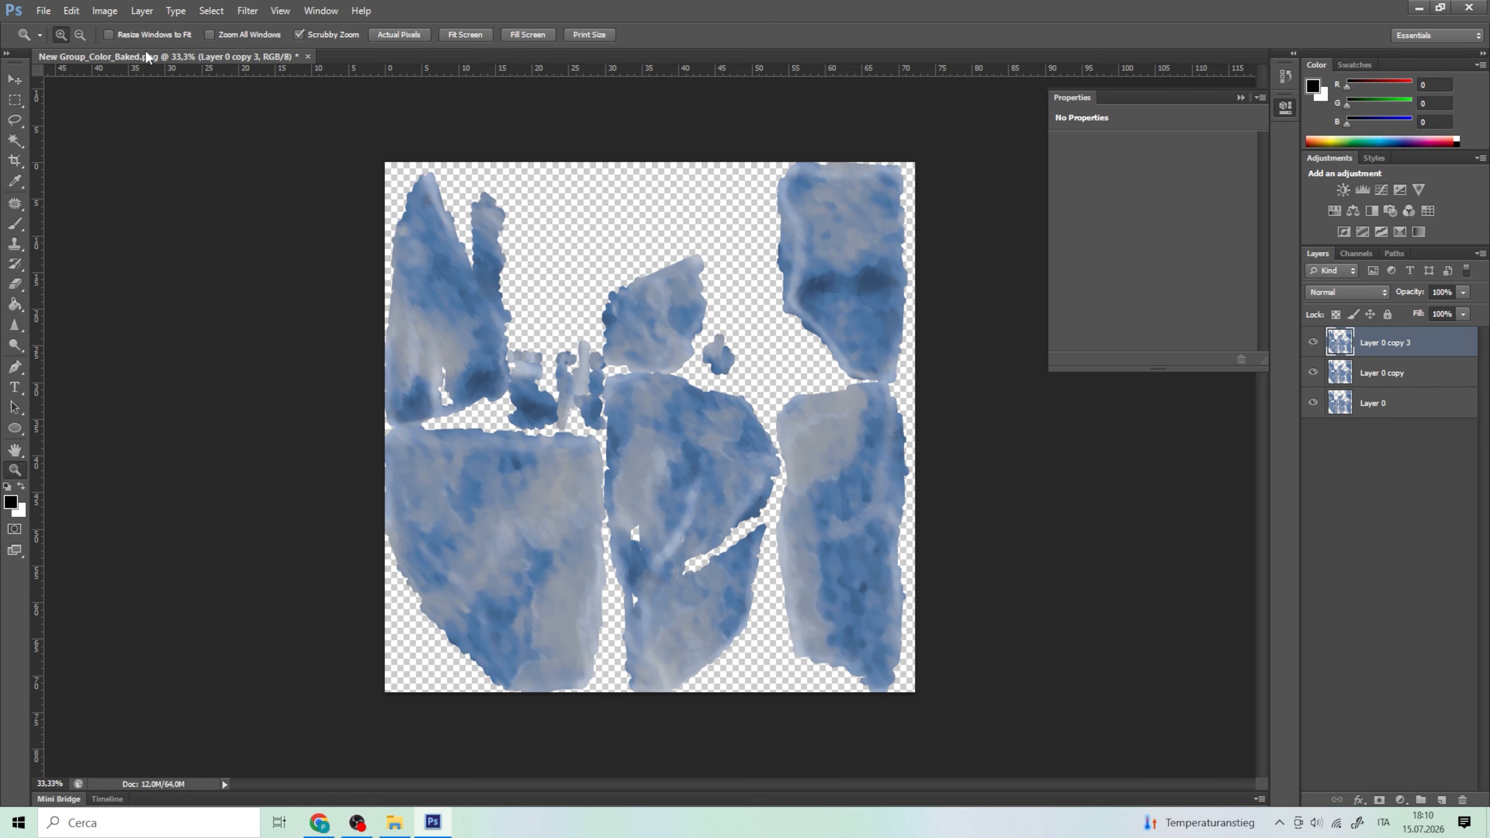
# Open the Filter Gallery on the merged layer and swap the top Palette Knife effect for Glowing Edges in the filter stack
pyautogui.click(226, 8)
pyautogui.moveTo(246, 10)
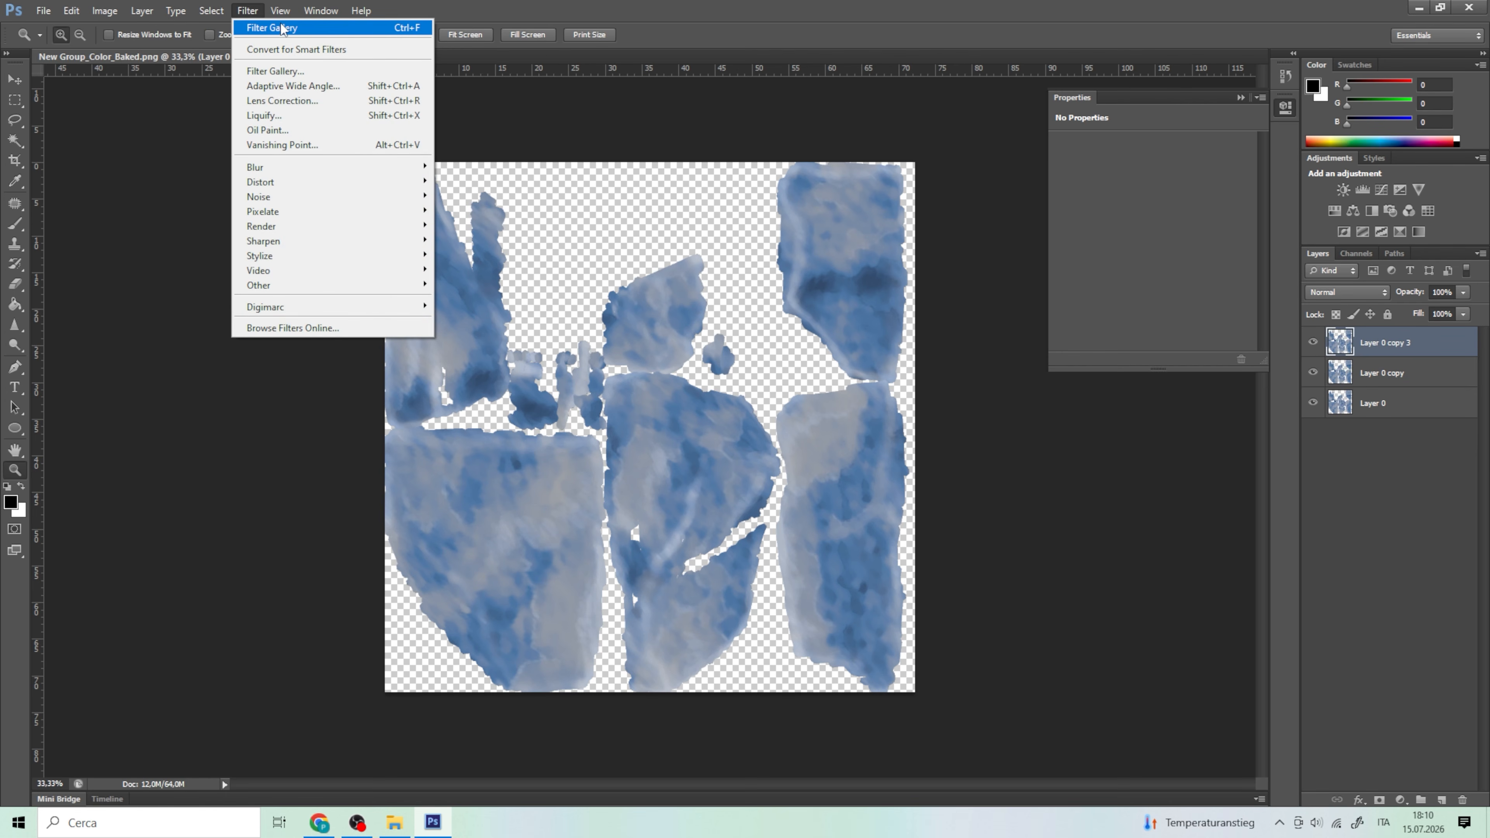
pyautogui.click(285, 71)
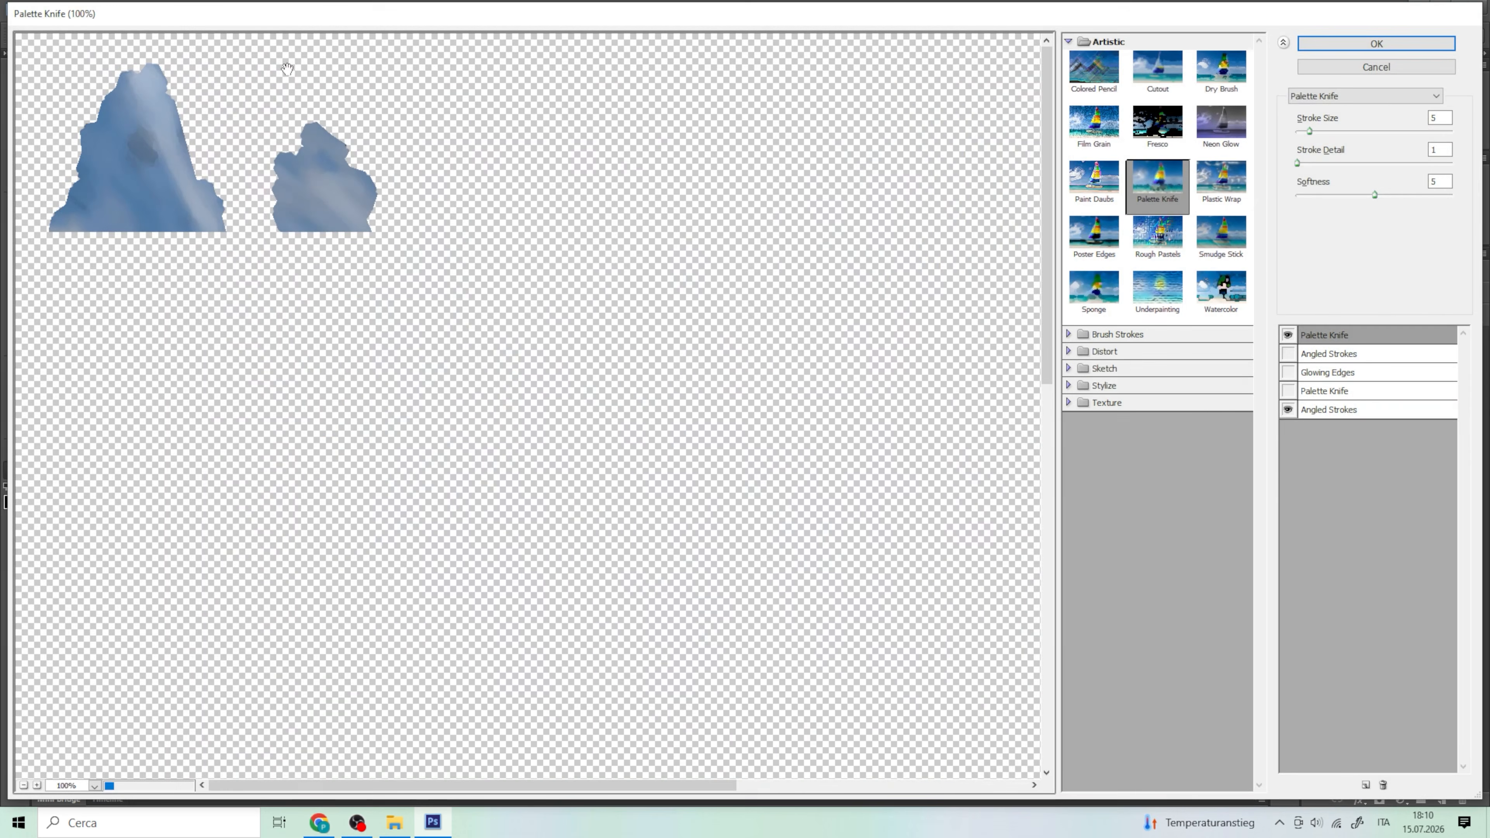
pyautogui.click(1287, 335)
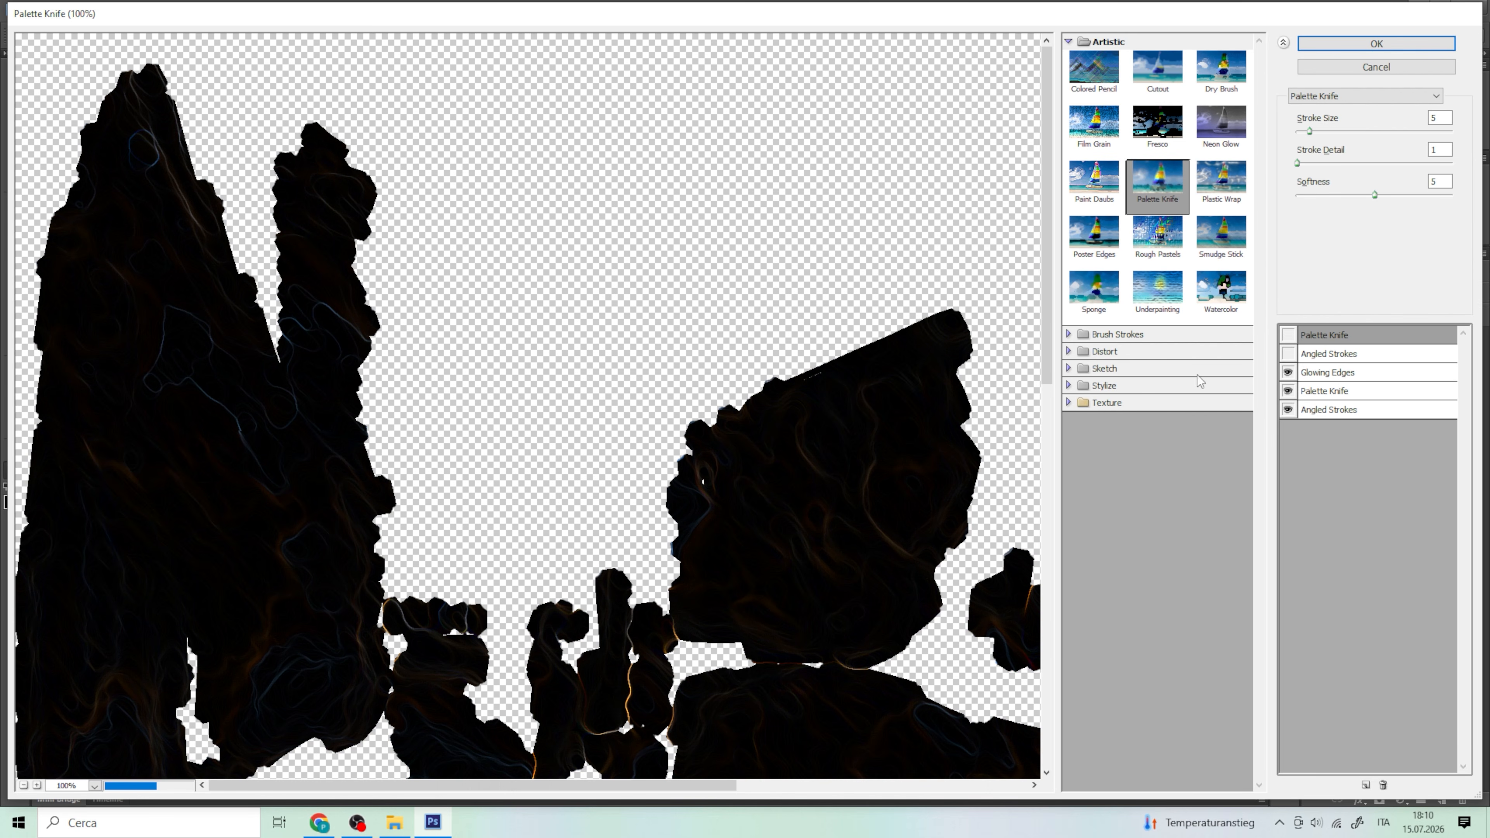
# Set the disabled Palette Knife effect to Stroke Size 26, Stroke Detail 1 and Softness 0
pyautogui.moveTo(1310, 130); pyautogui.dragTo(1300, 138)
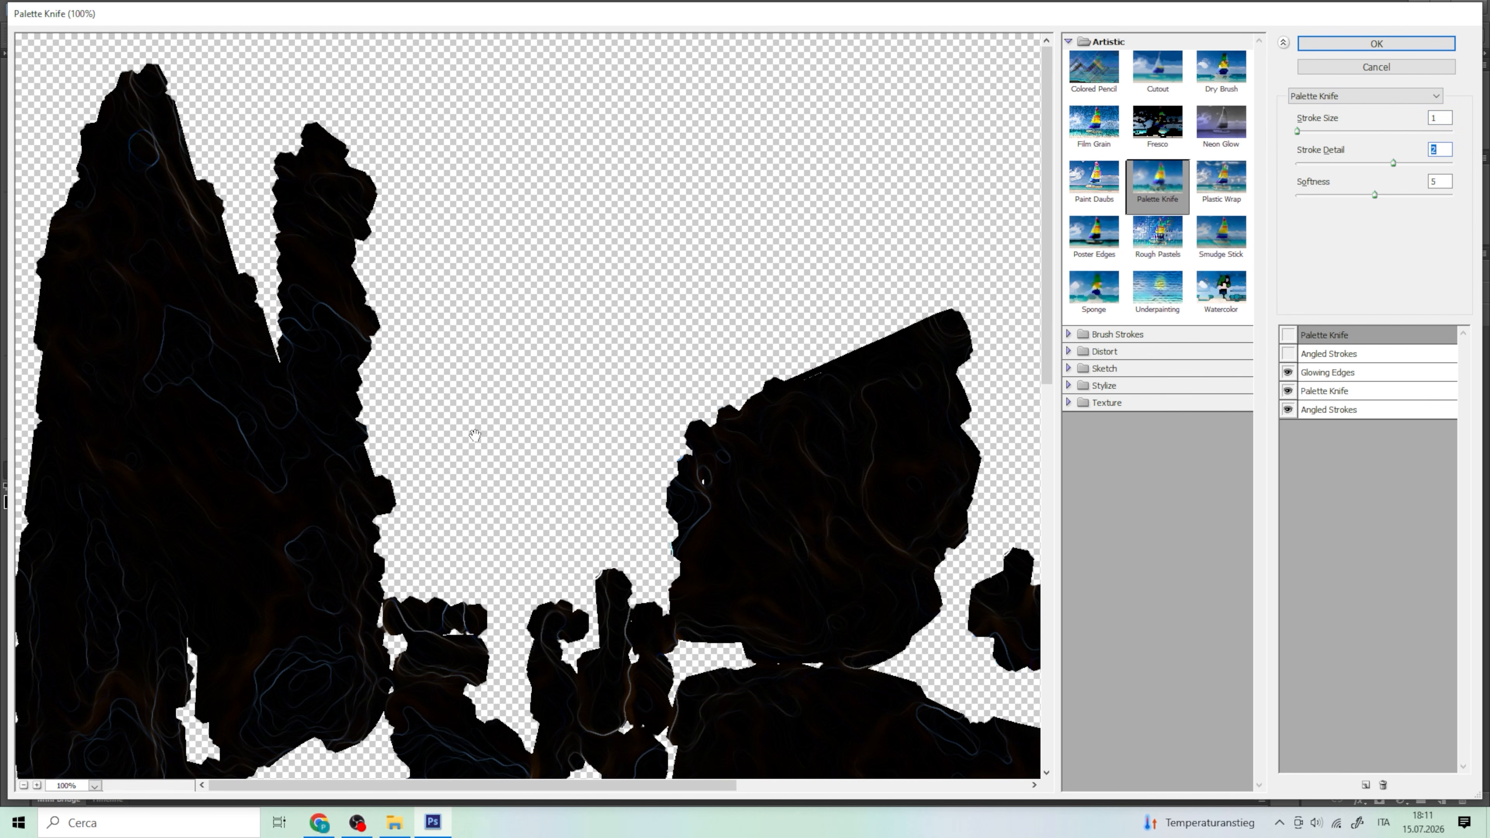
pyautogui.scroll(-10, 475, 435)
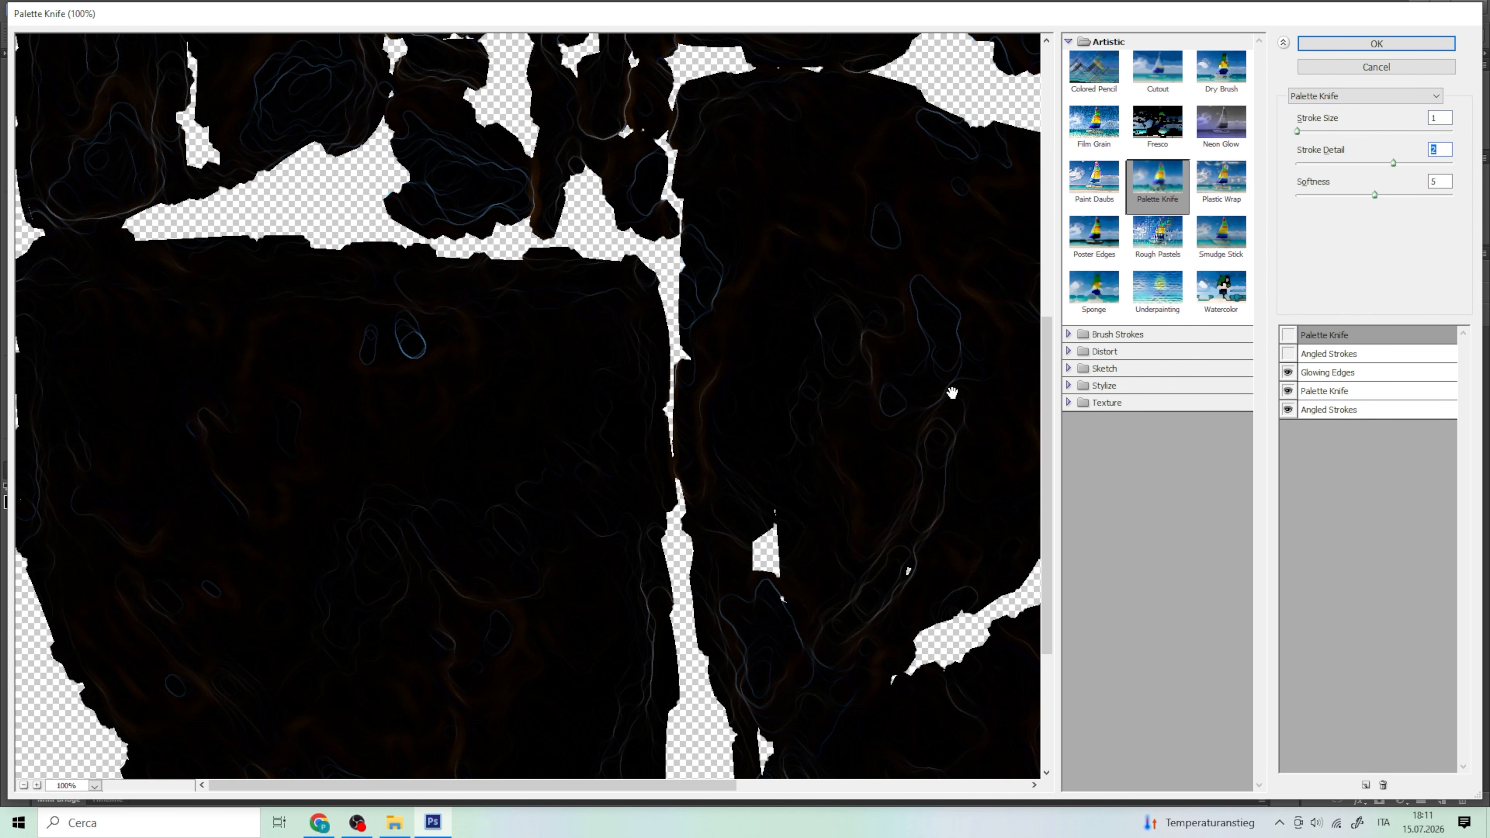
pyautogui.scroll(-1, 951, 392)
pyautogui.moveTo(1360, 200); pyautogui.dragTo(1223, 199)
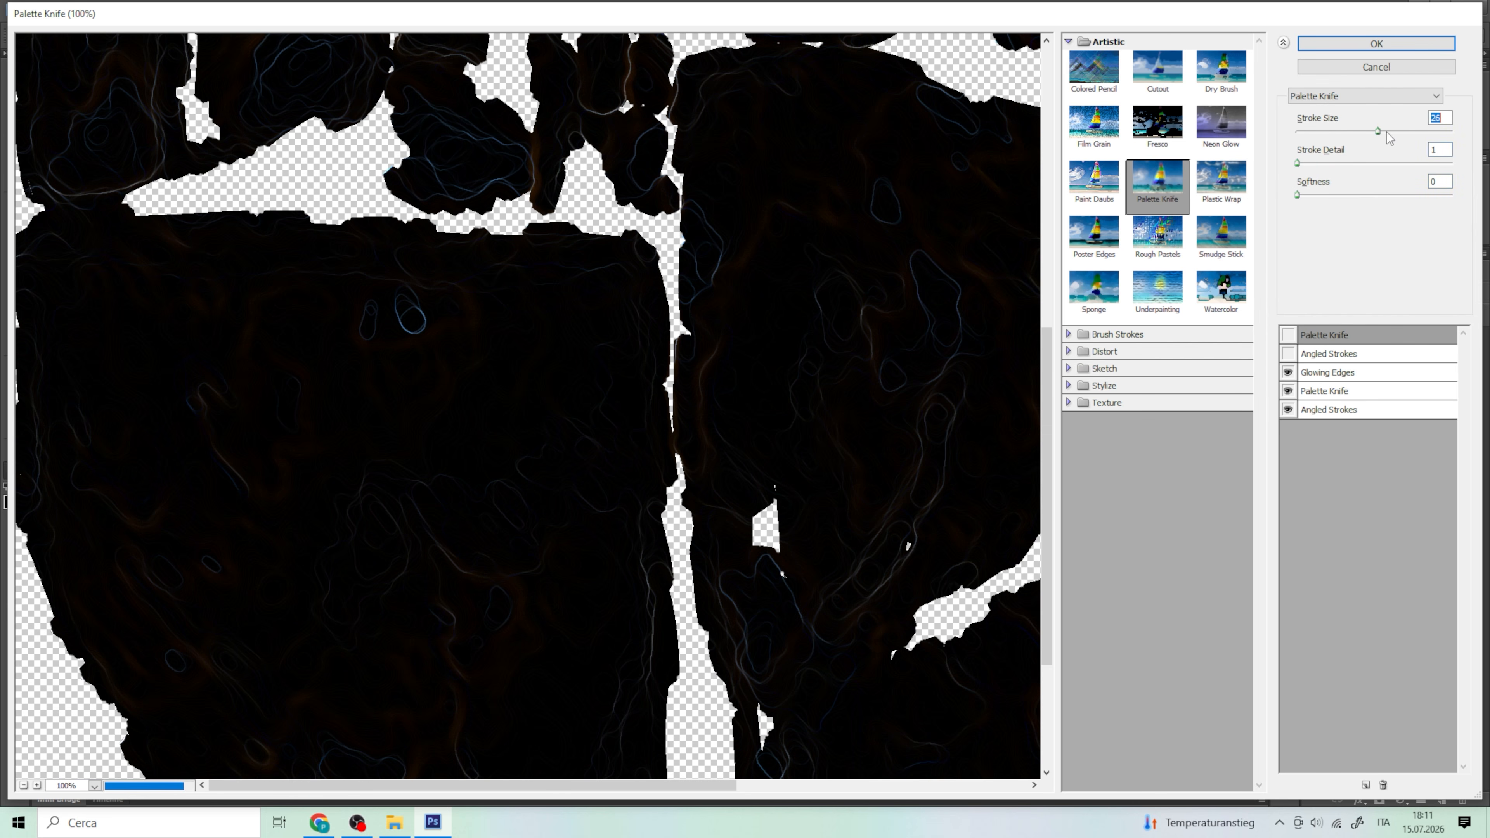
# Turn off the lower Palette Knife and Angled Strokes effects so that only Glowing Edges is active
pyautogui.click(1287, 391)
pyautogui.click(1287, 409)
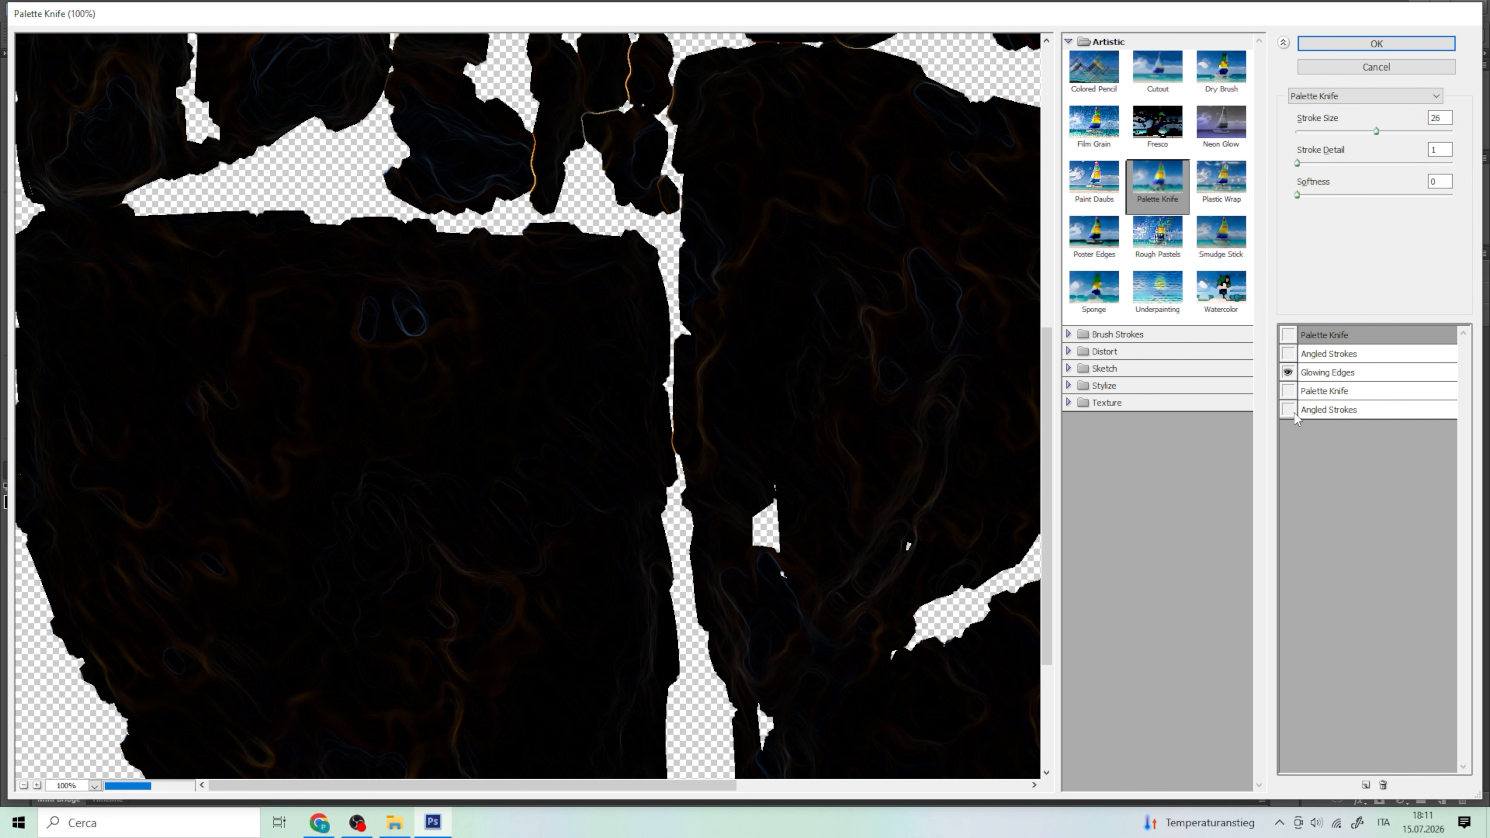
pyautogui.scroll(-5, 579, 393)
pyautogui.moveTo(613, 373); pyautogui.dragTo(613, 767)
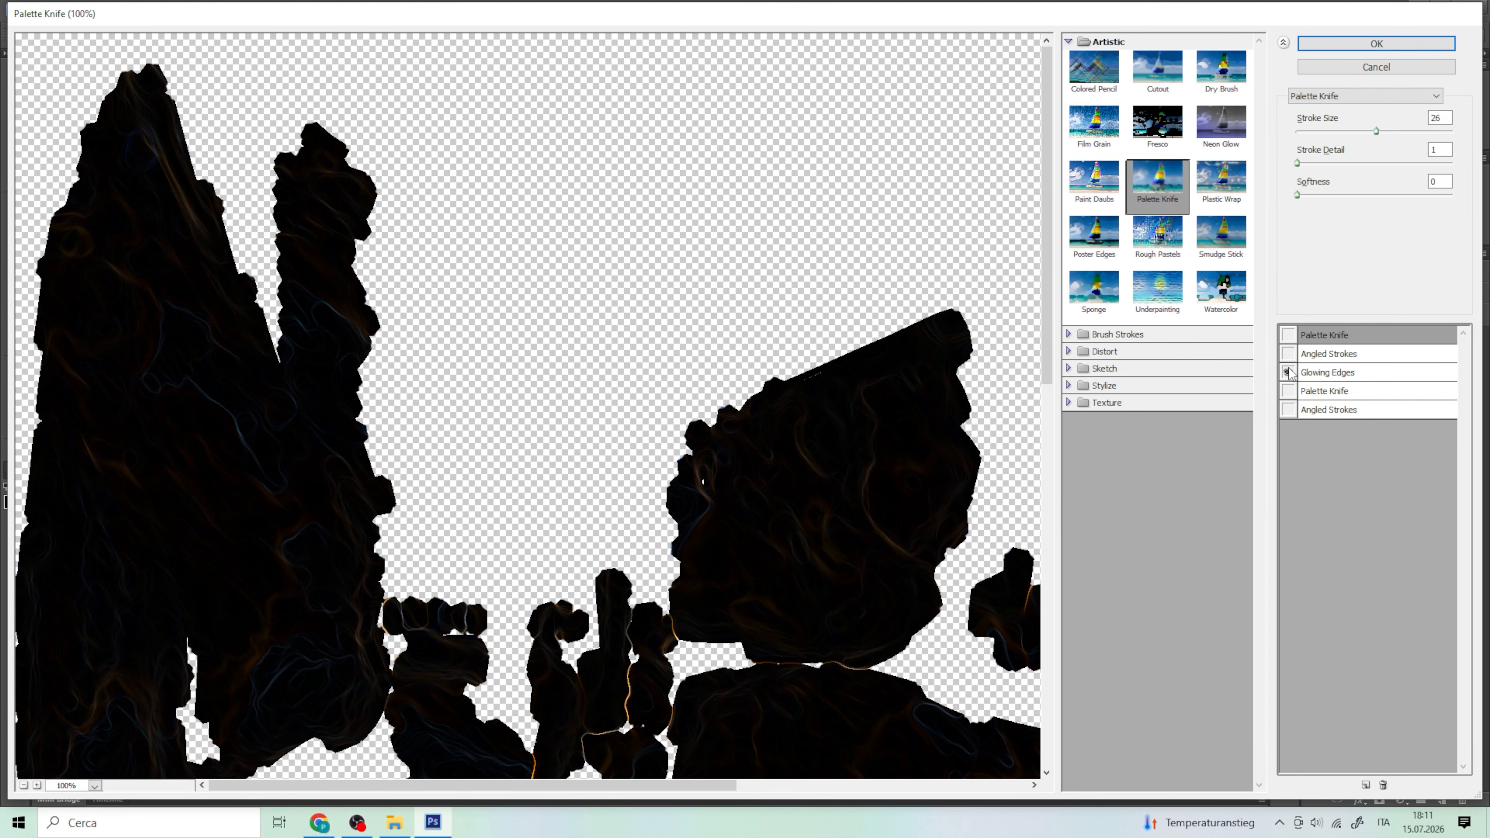
# Set Glowing Edges to Edge Width 3, Edge Brightness 8 and Smoothness 1, and apply it to the layer
pyautogui.click(1311, 373)
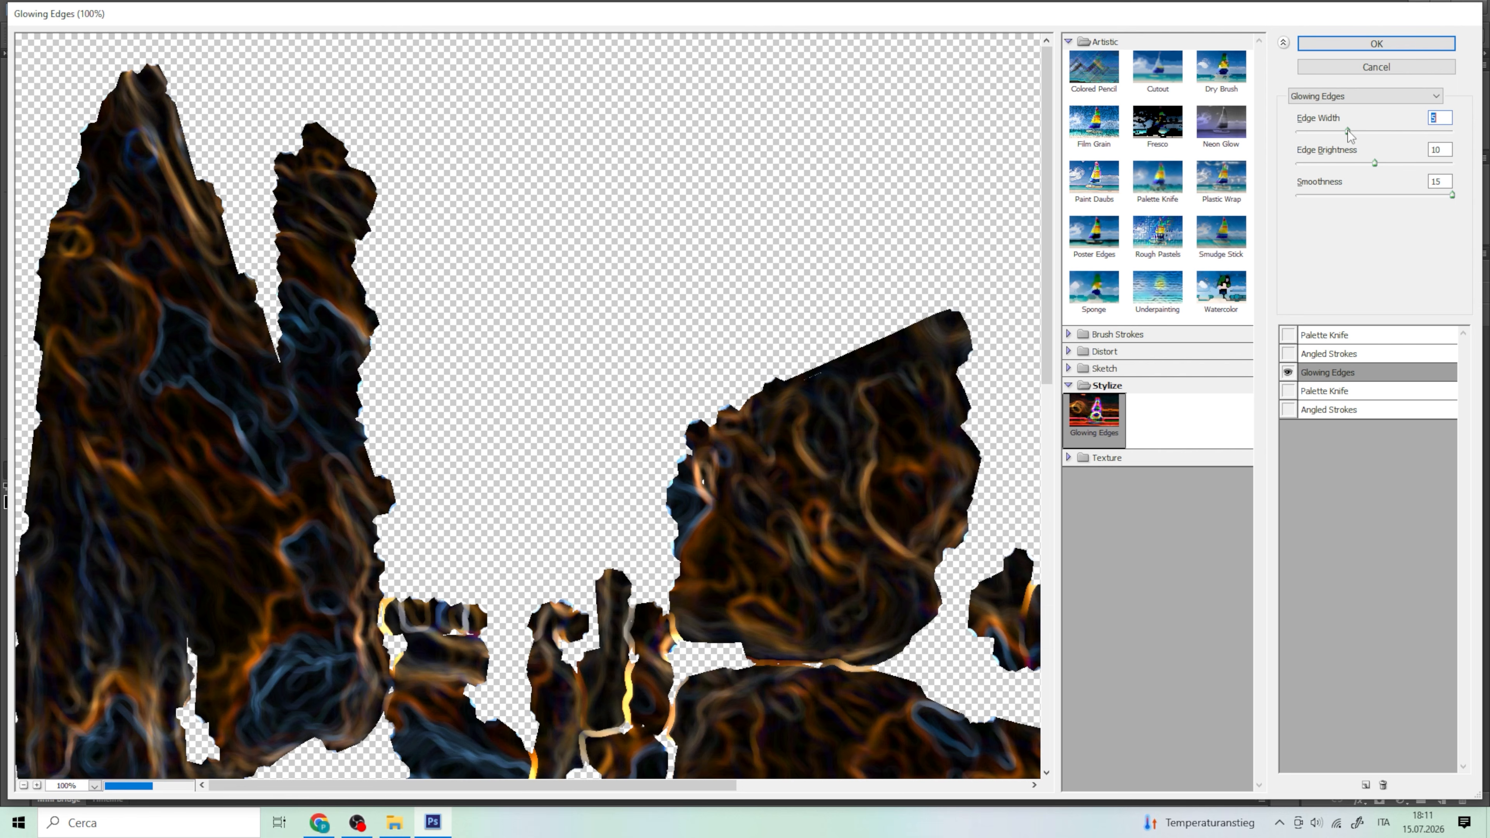
pyautogui.moveTo(1373, 162); pyautogui.dragTo(1457, 169)
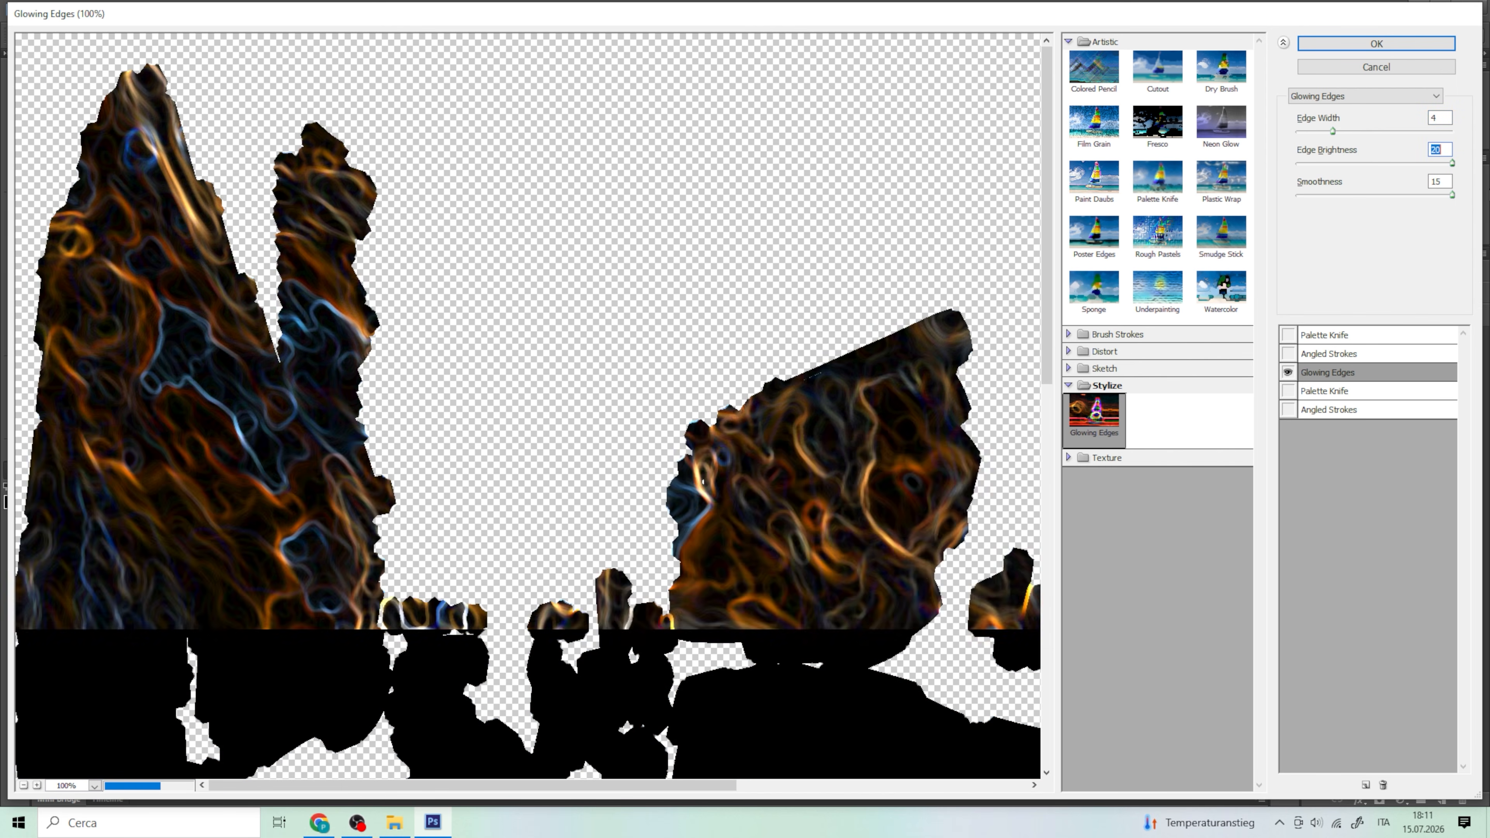
pyautogui.moveTo(1321, 132); pyautogui.dragTo(1262, 142)
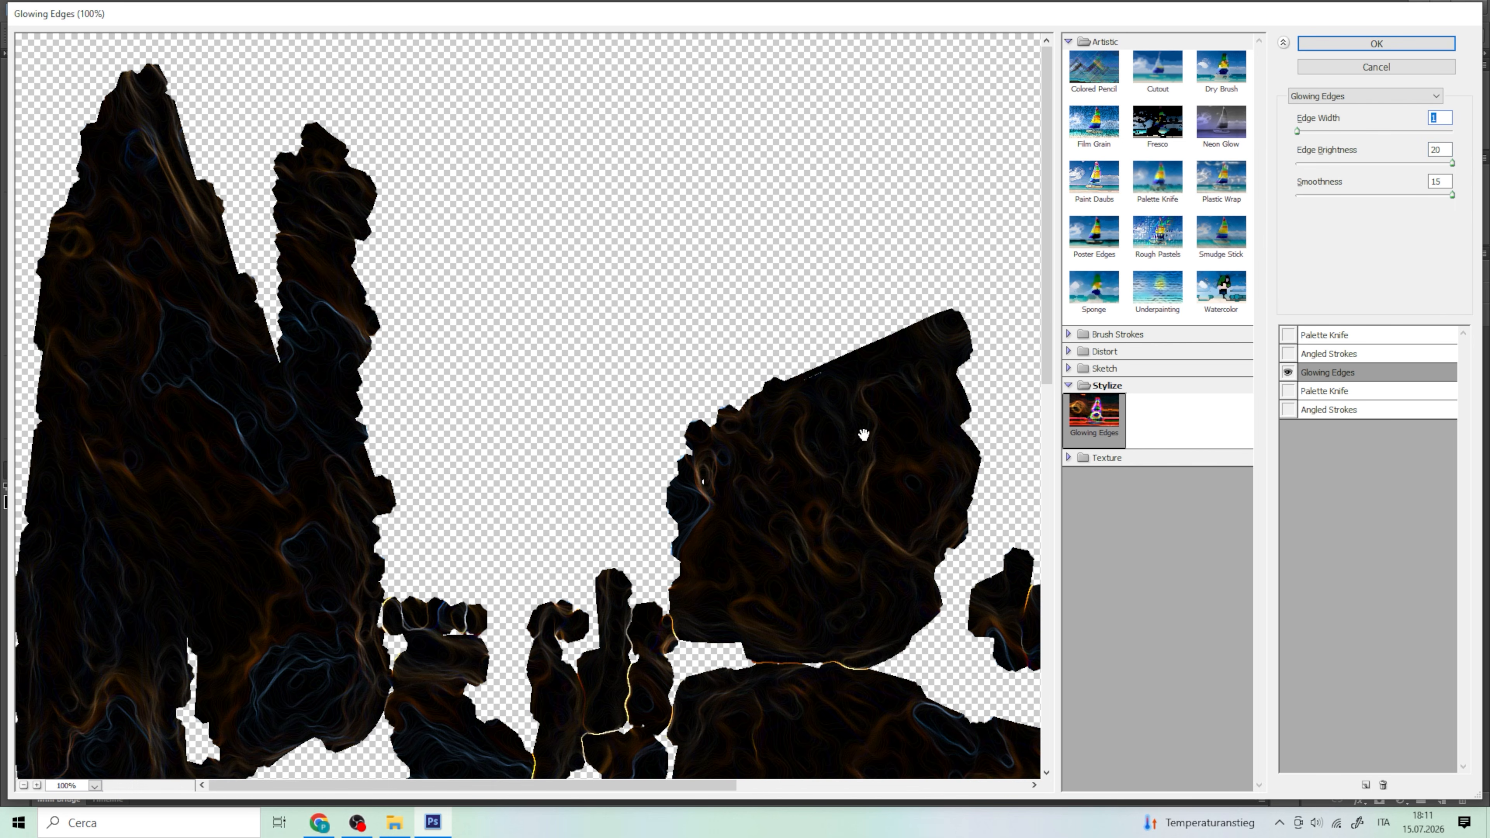
pyautogui.scroll(-6, 844, 449)
pyautogui.scroll(-4, 846, 446)
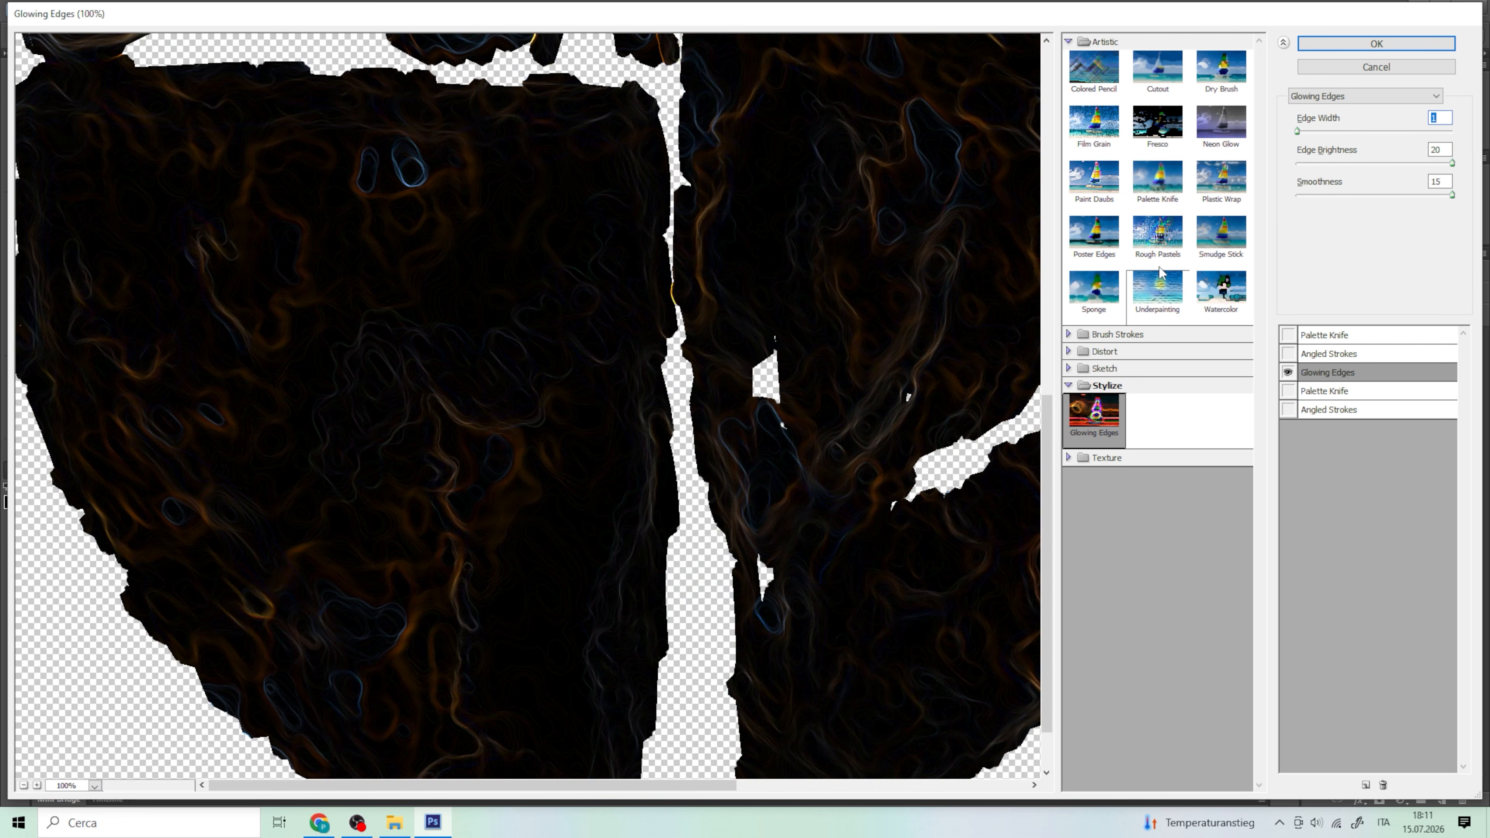
pyautogui.moveTo(1322, 196); pyautogui.dragTo(1225, 212)
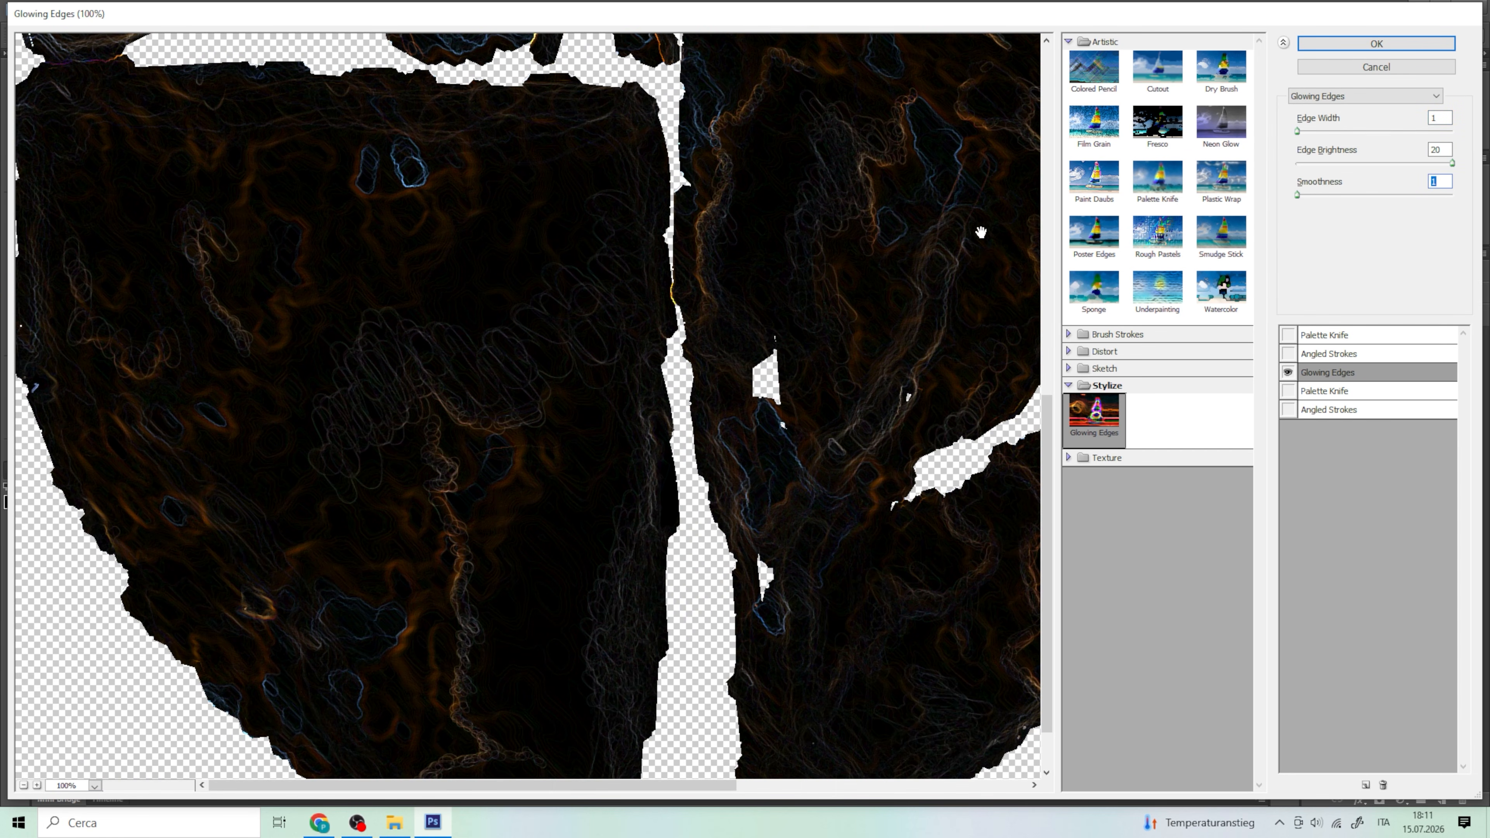
pyautogui.scroll(1, 980, 232)
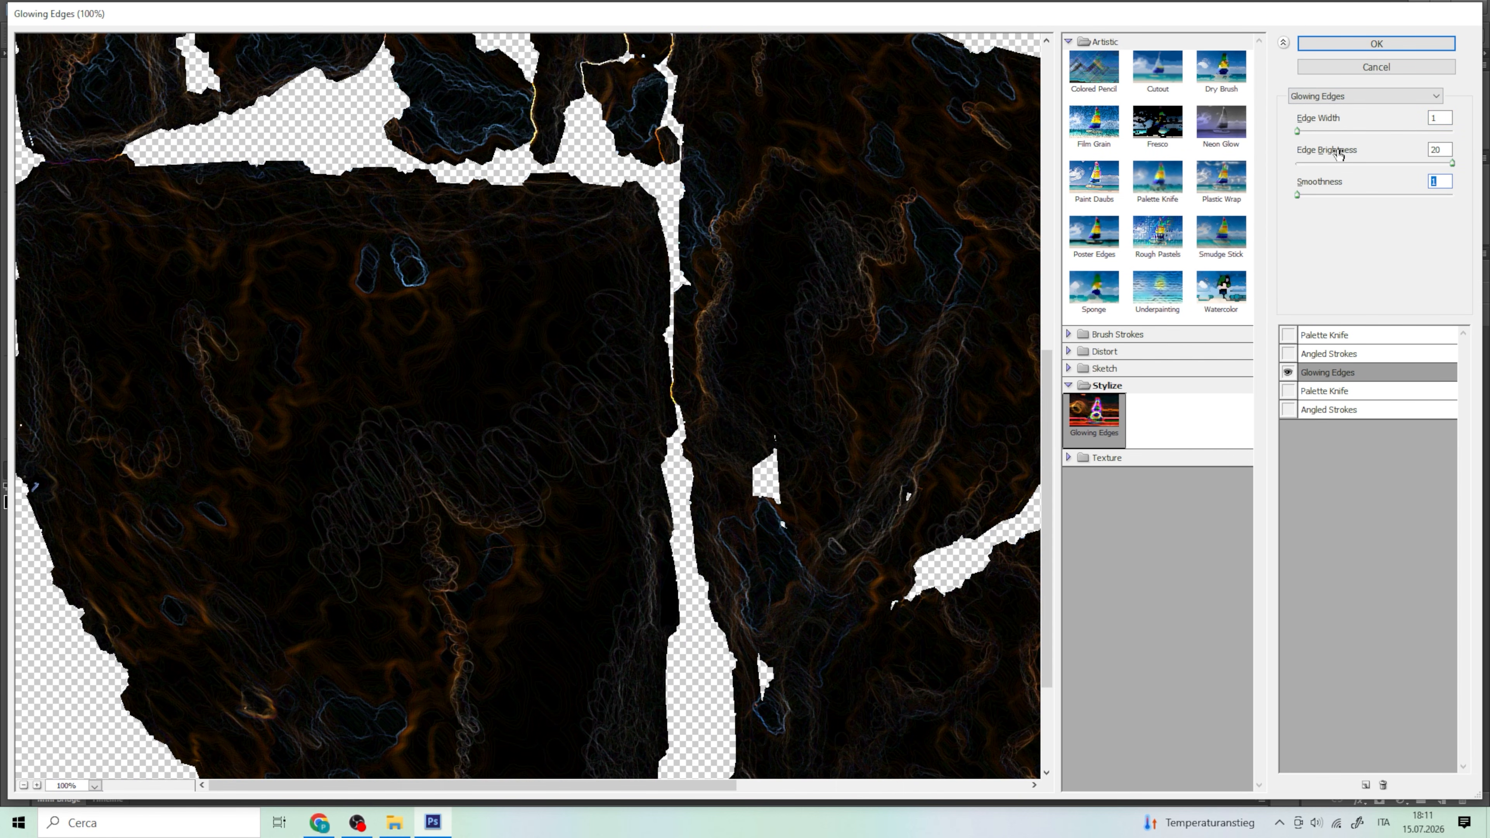
pyautogui.click(1349, 163)
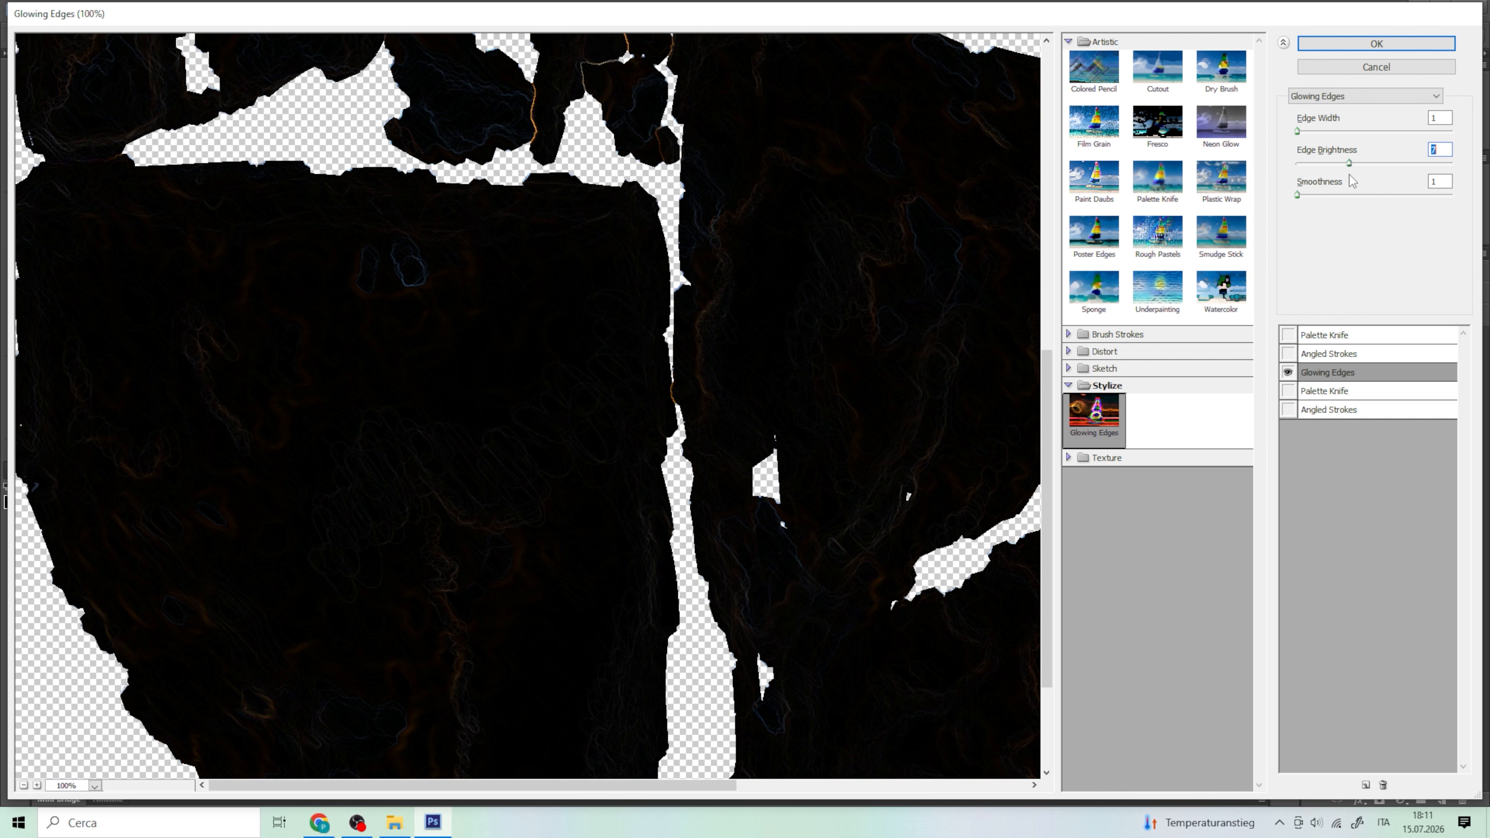
pyautogui.click(1323, 133)
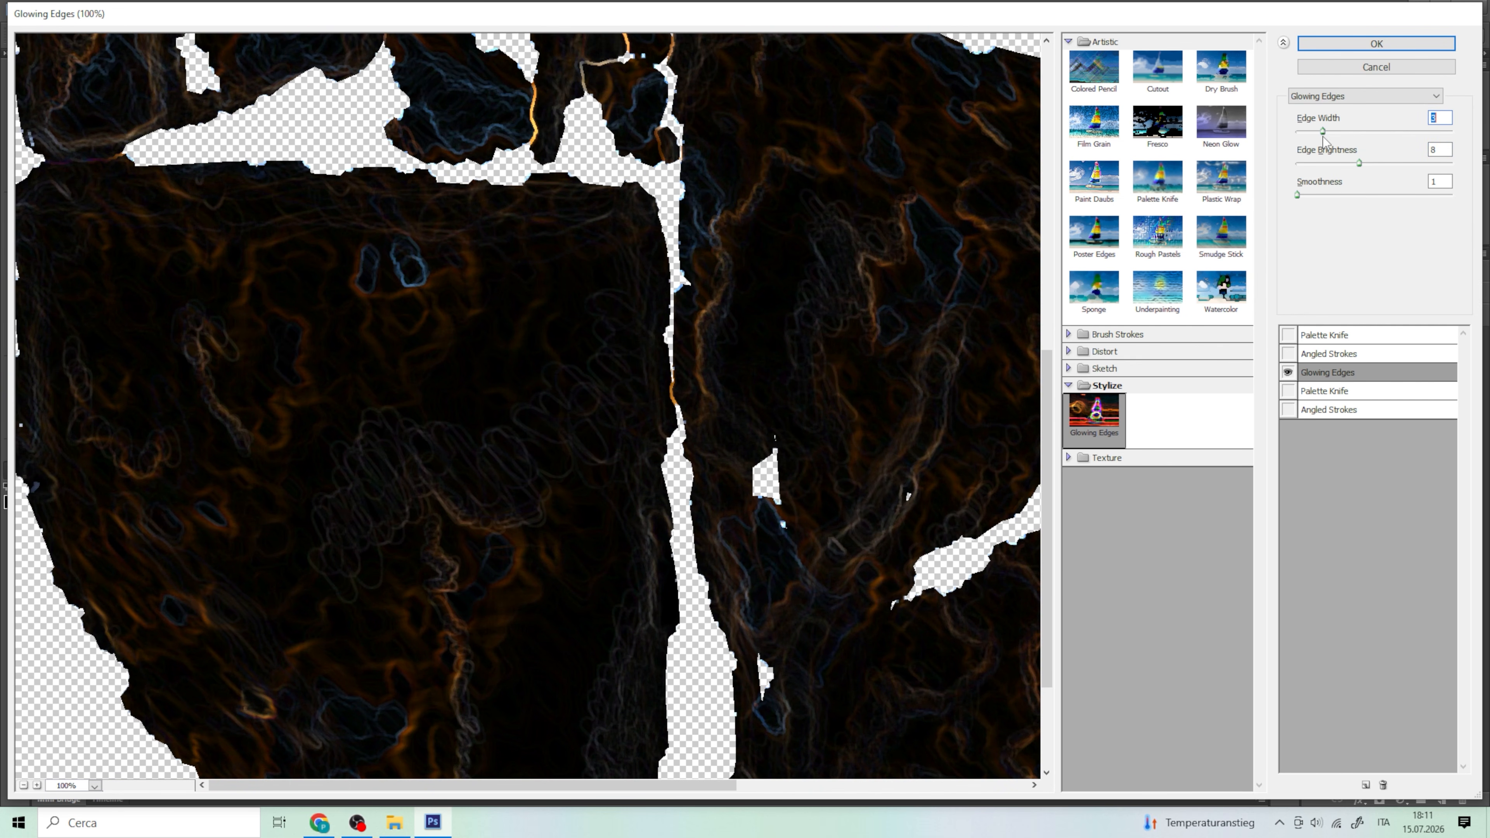
pyautogui.click(1367, 44)
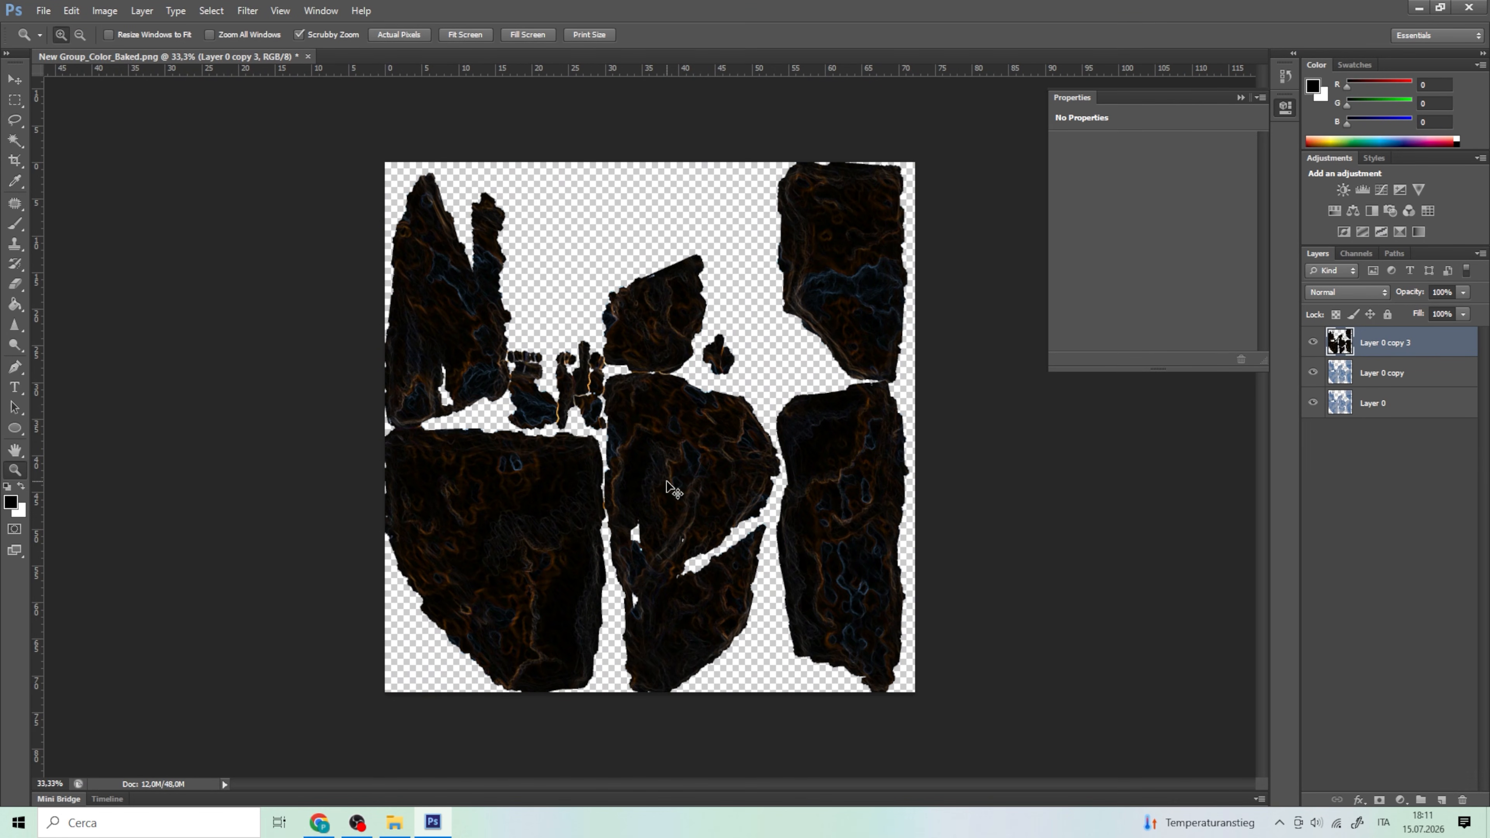
# Invert the colors of Layer 0 copy 3 and set its blending mode to Multiply
pyautogui.hotkey('ctrl', 'i')
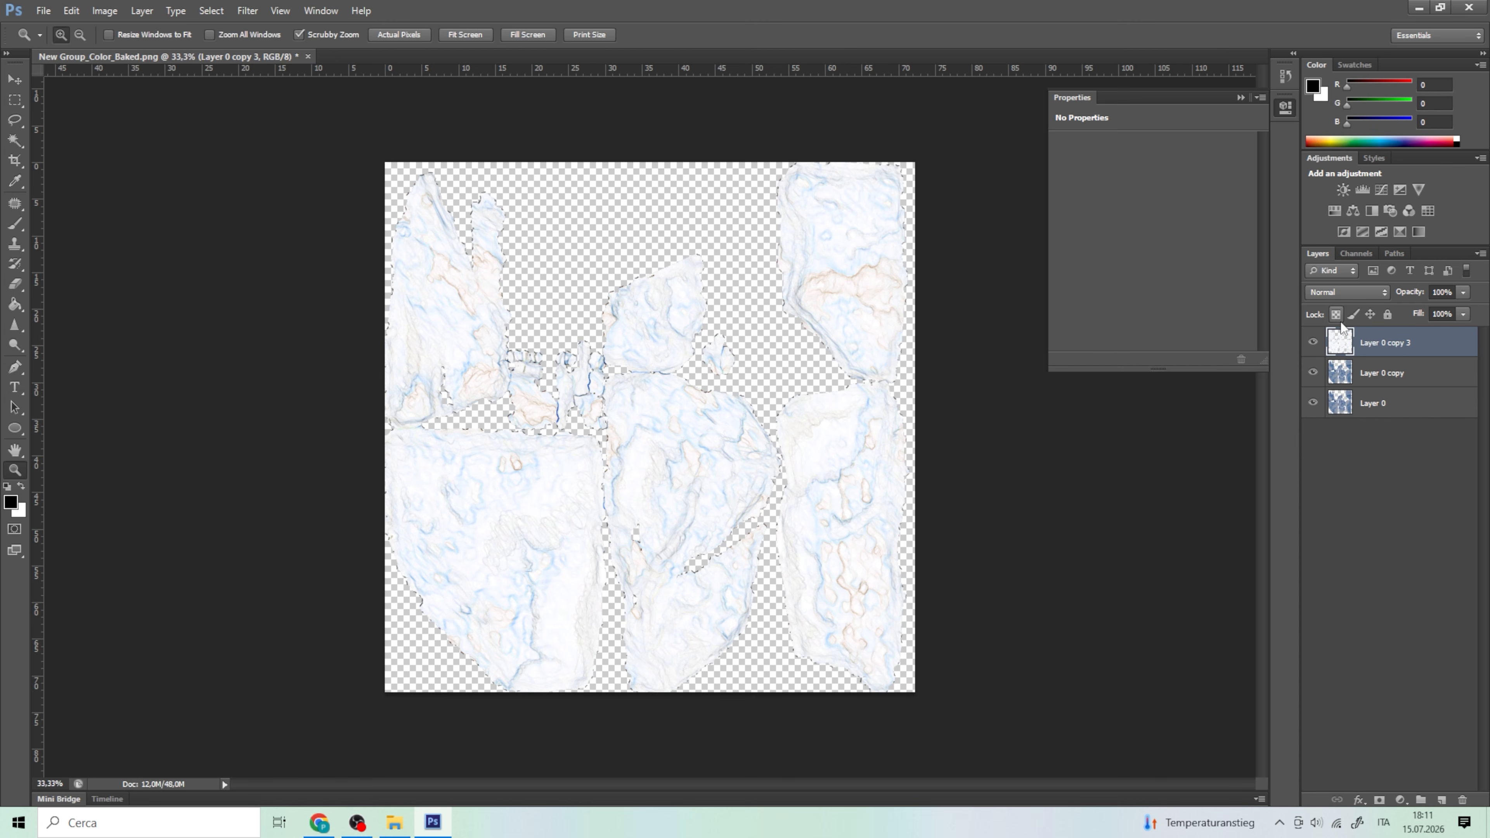
pyautogui.click(1343, 292)
pyautogui.click(1318, 358)
pyautogui.click(1349, 372)
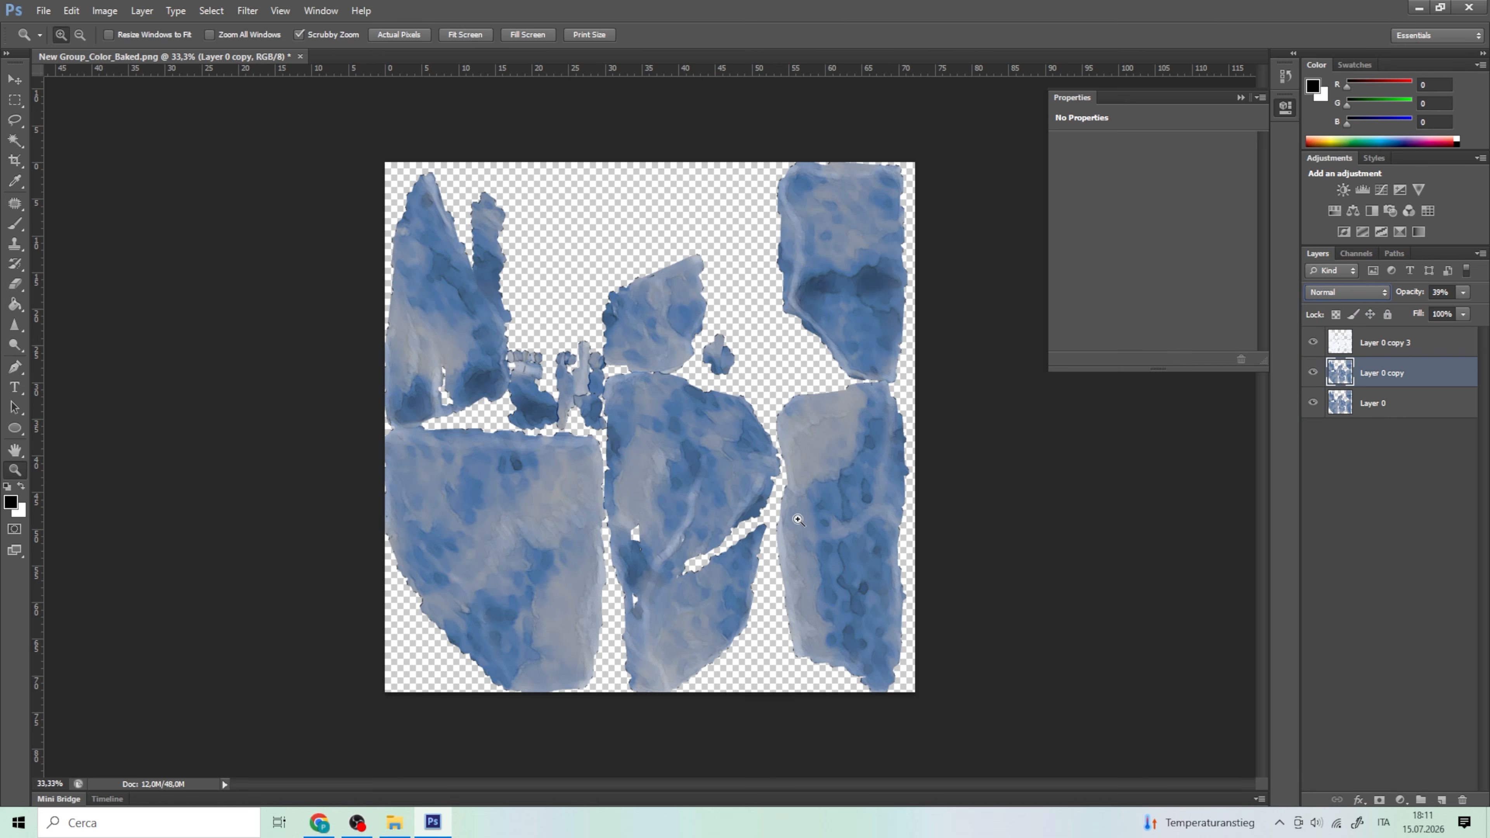
pyautogui.click(707, 494)
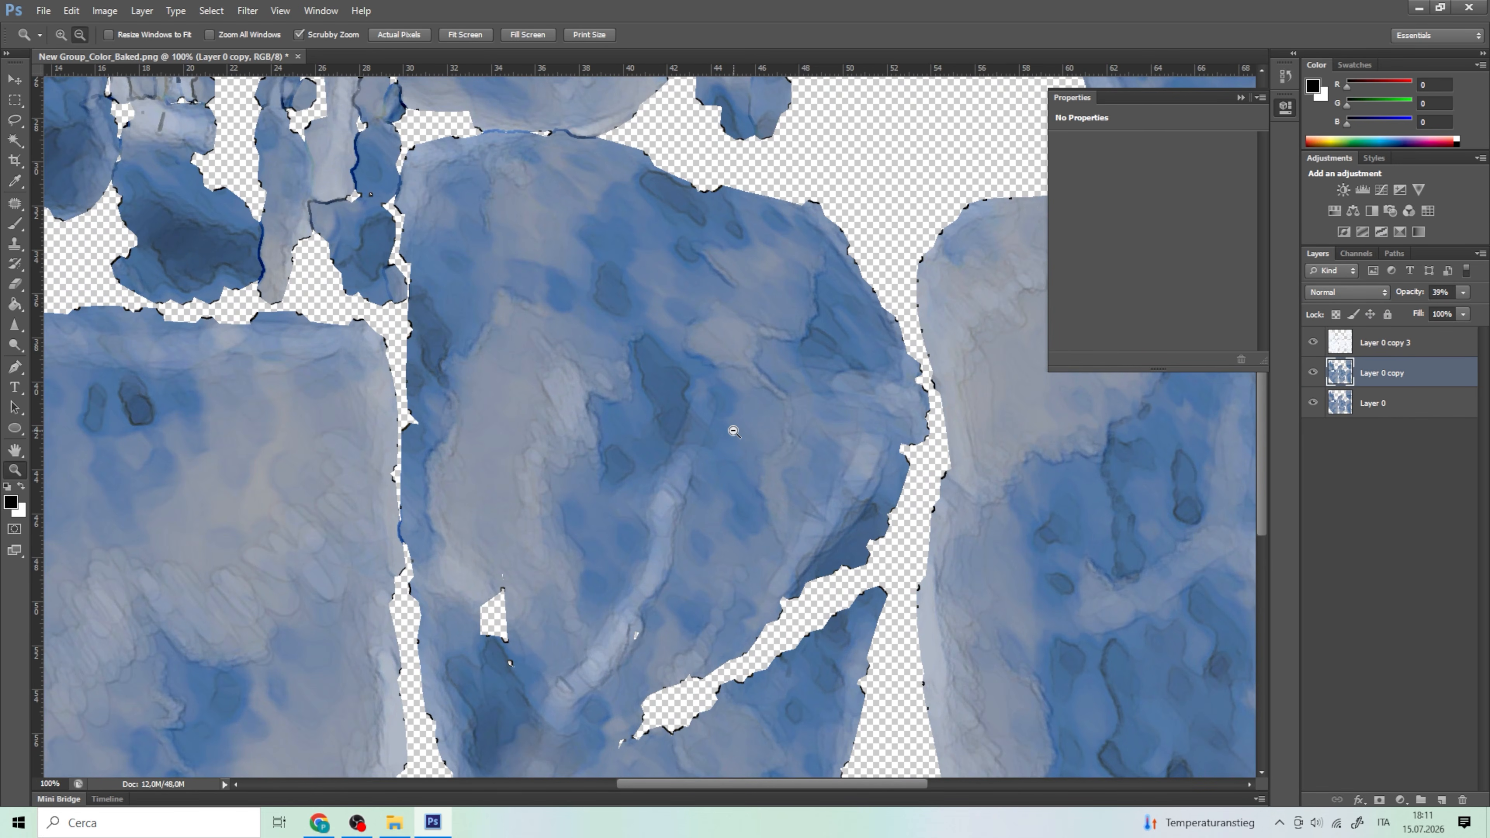
pyautogui.keyDown('alt'); pyautogui.click(733, 430); pyautogui.keyUp('alt')
# Add a Hue/Saturation adjustment with Saturation -100 above Layer 0 copy 3 and clip it to that layer
pyautogui.click(1384, 346)
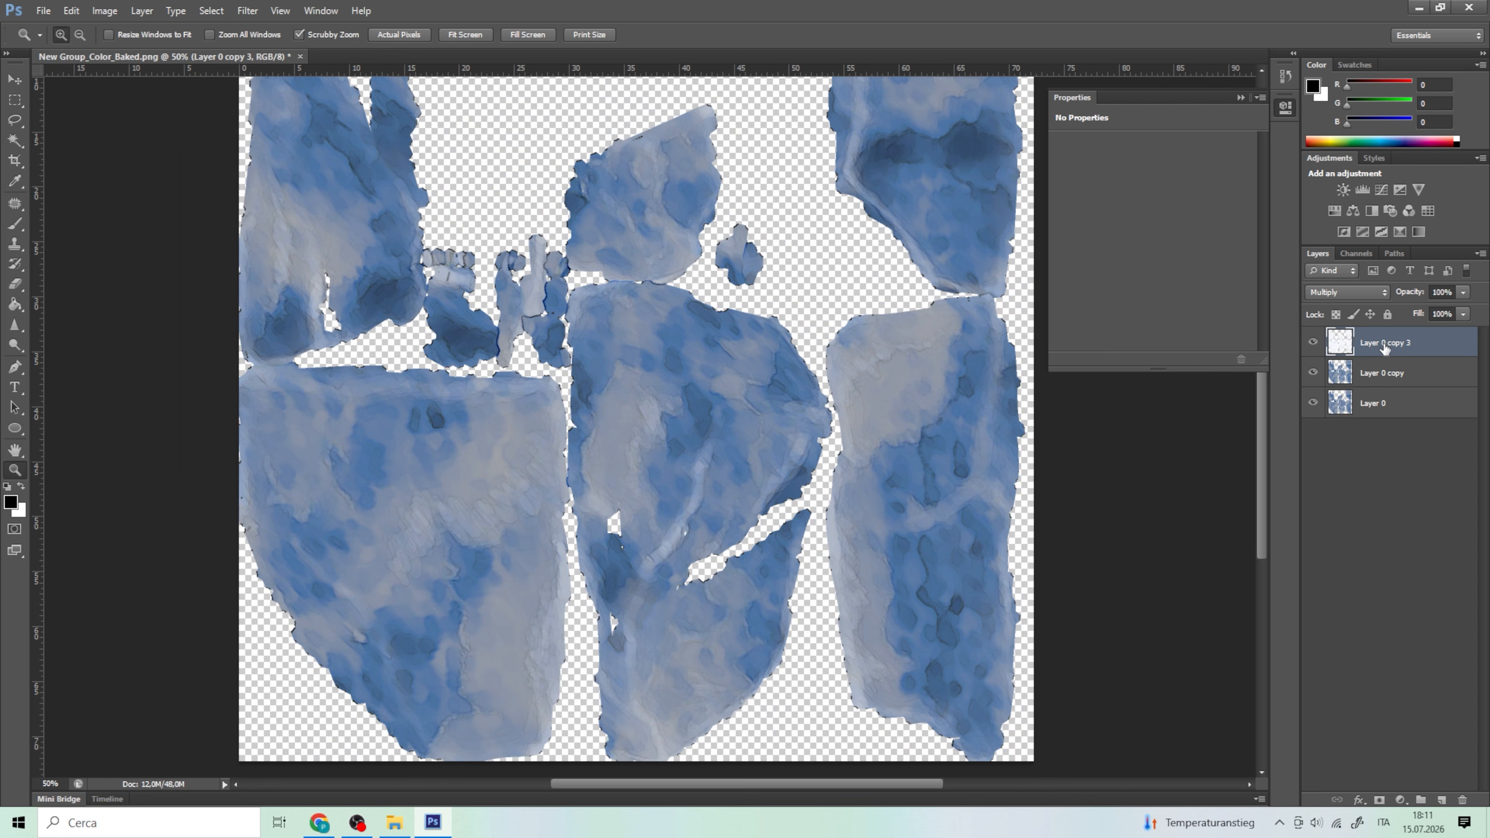
pyautogui.click(1400, 800)
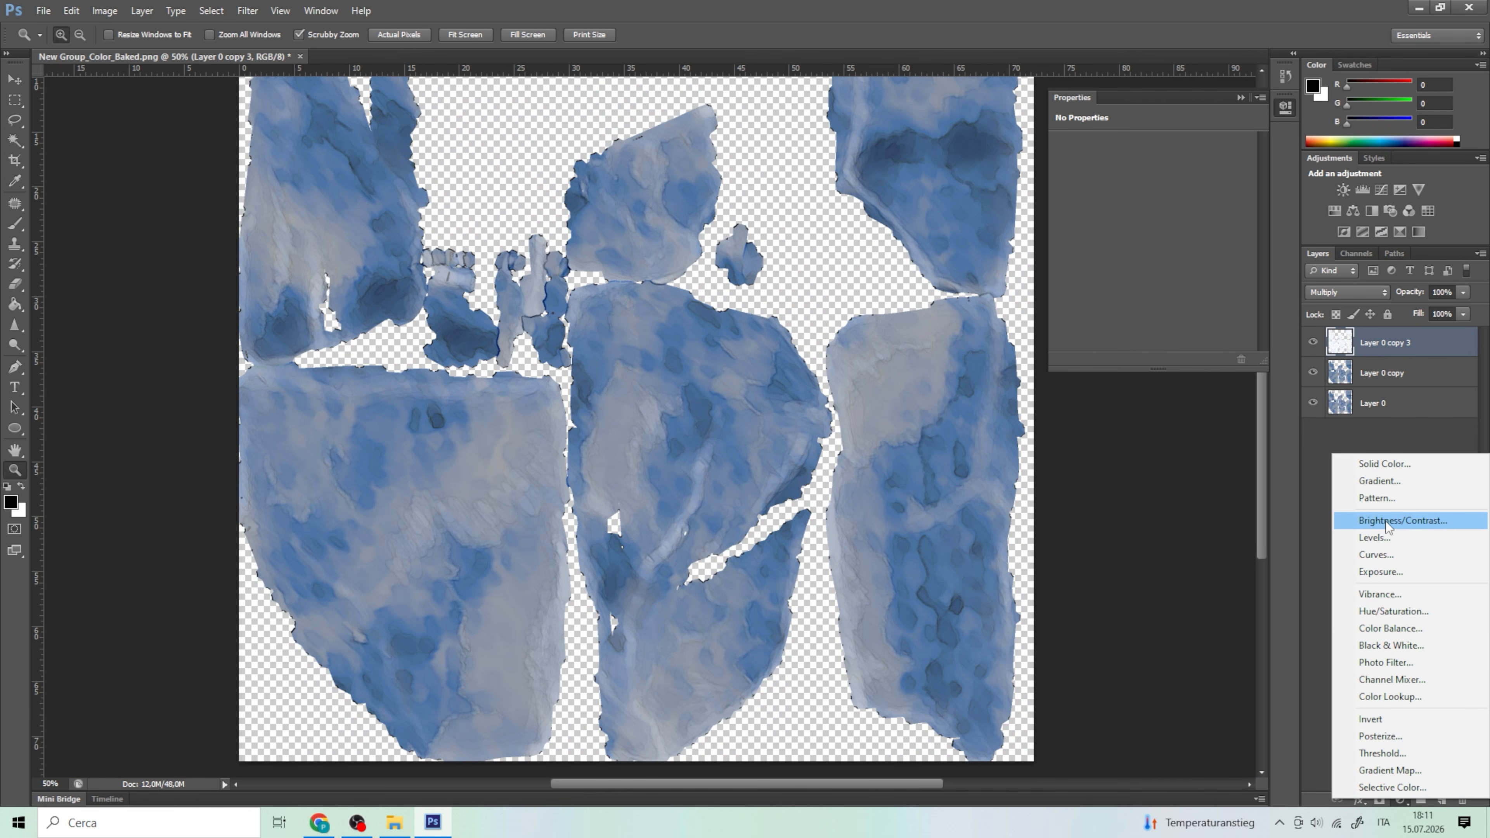
pyautogui.click(1381, 611)
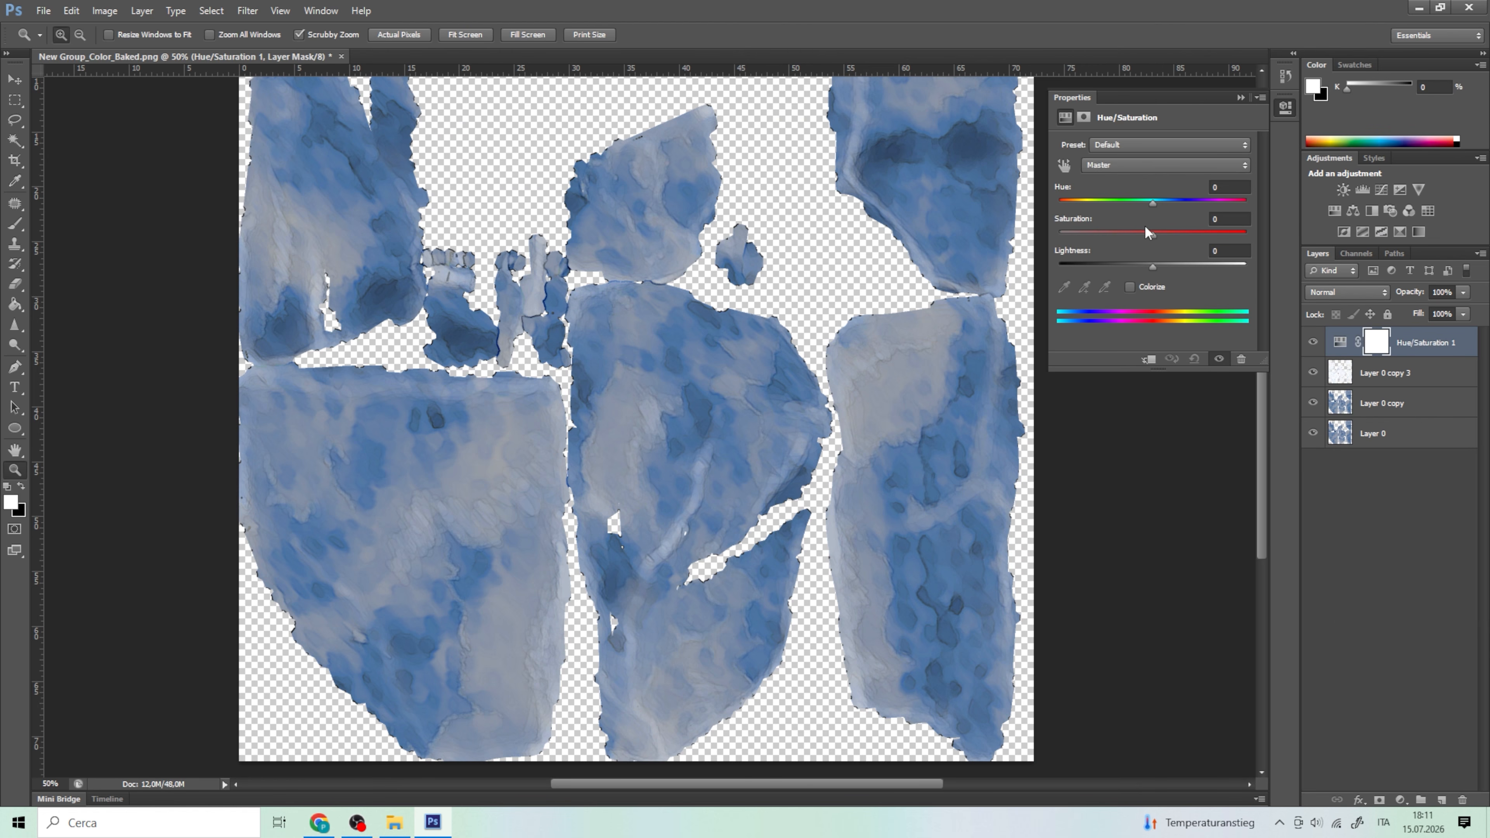
pyautogui.moveTo(1149, 240); pyautogui.dragTo(950, 245)
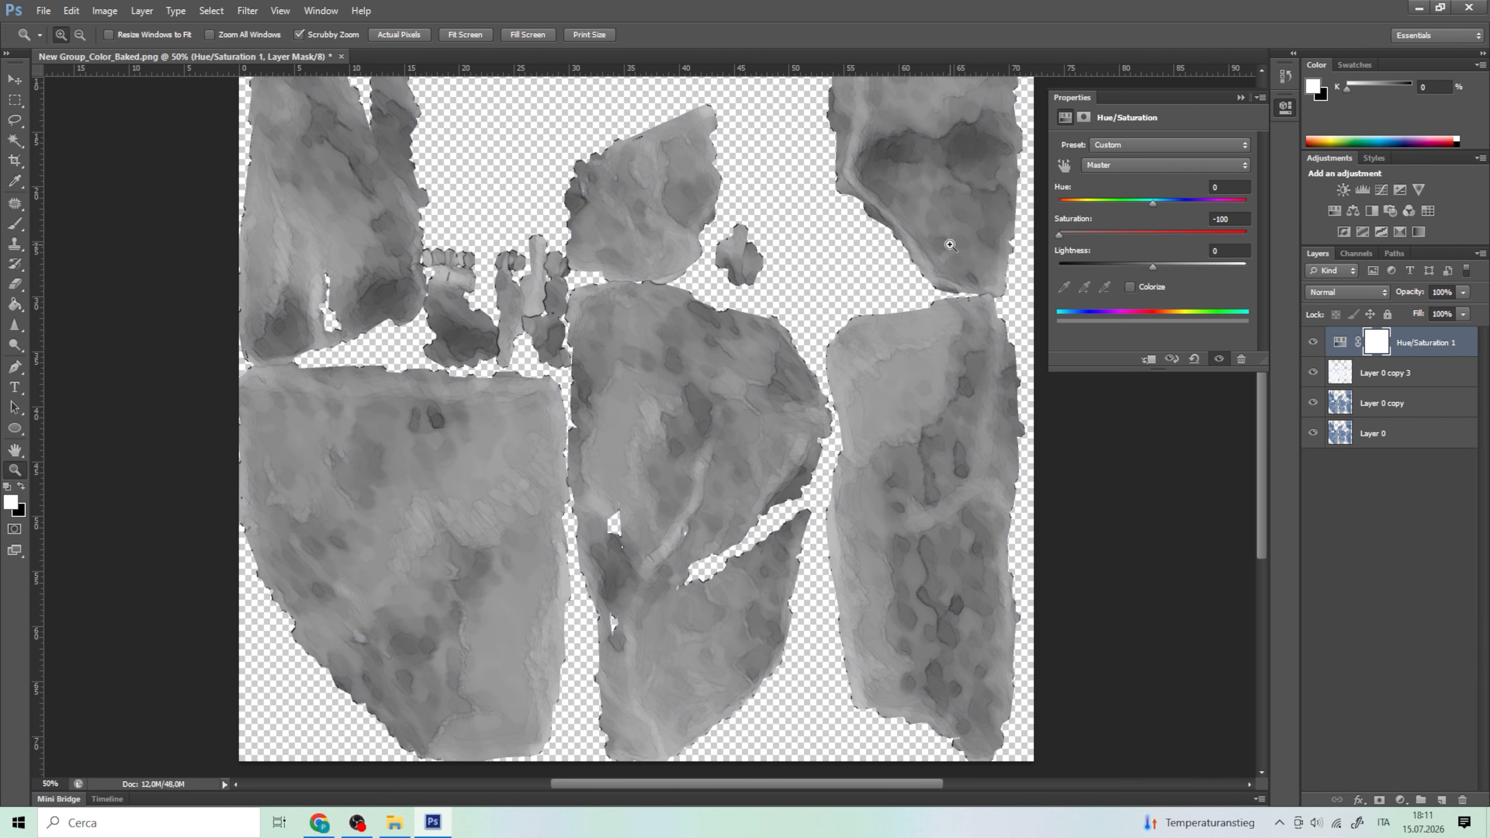
pyautogui.rightClick(1412, 342)
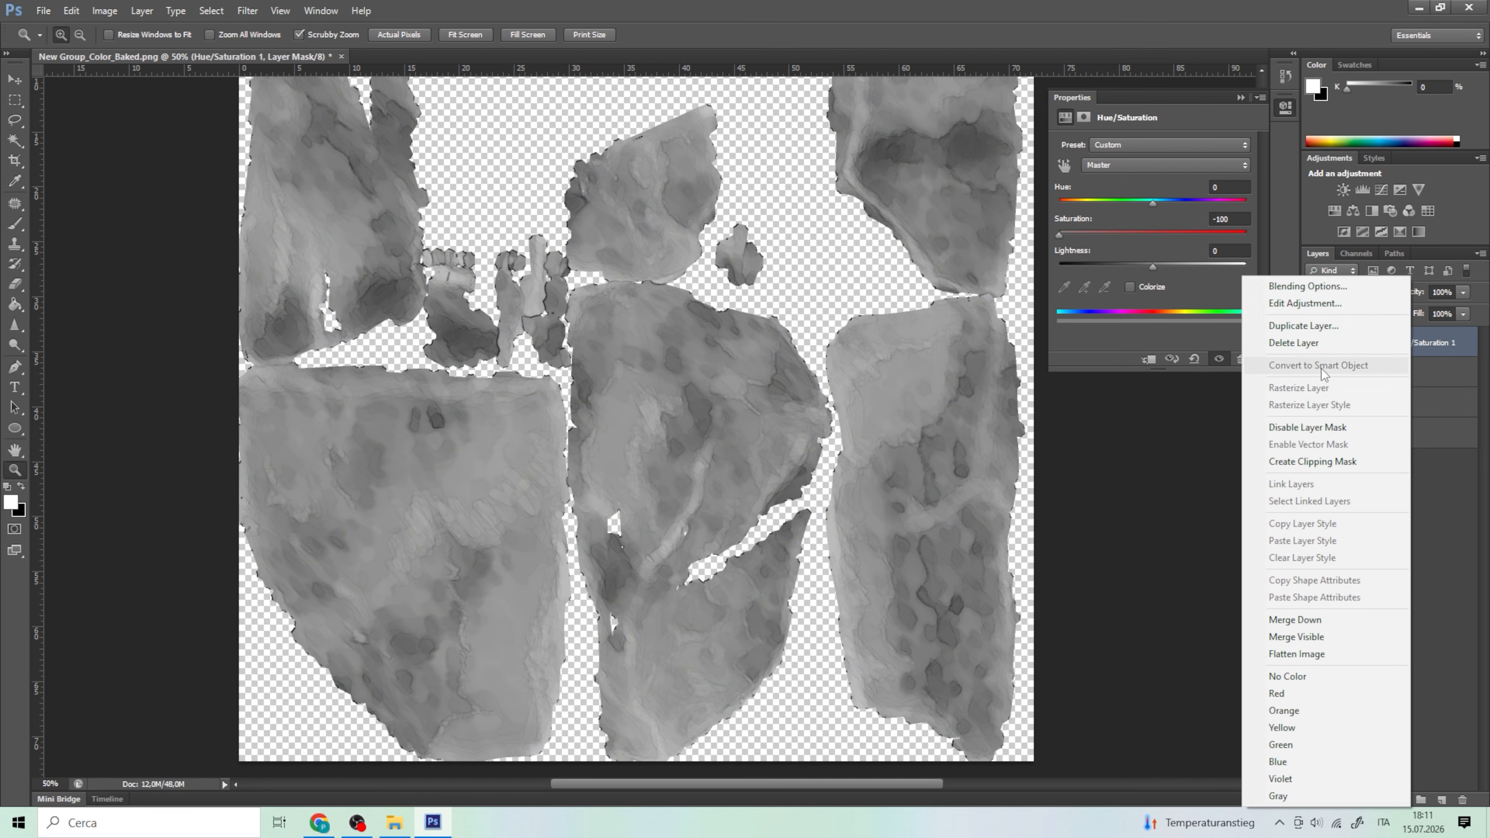
pyautogui.click(1322, 463)
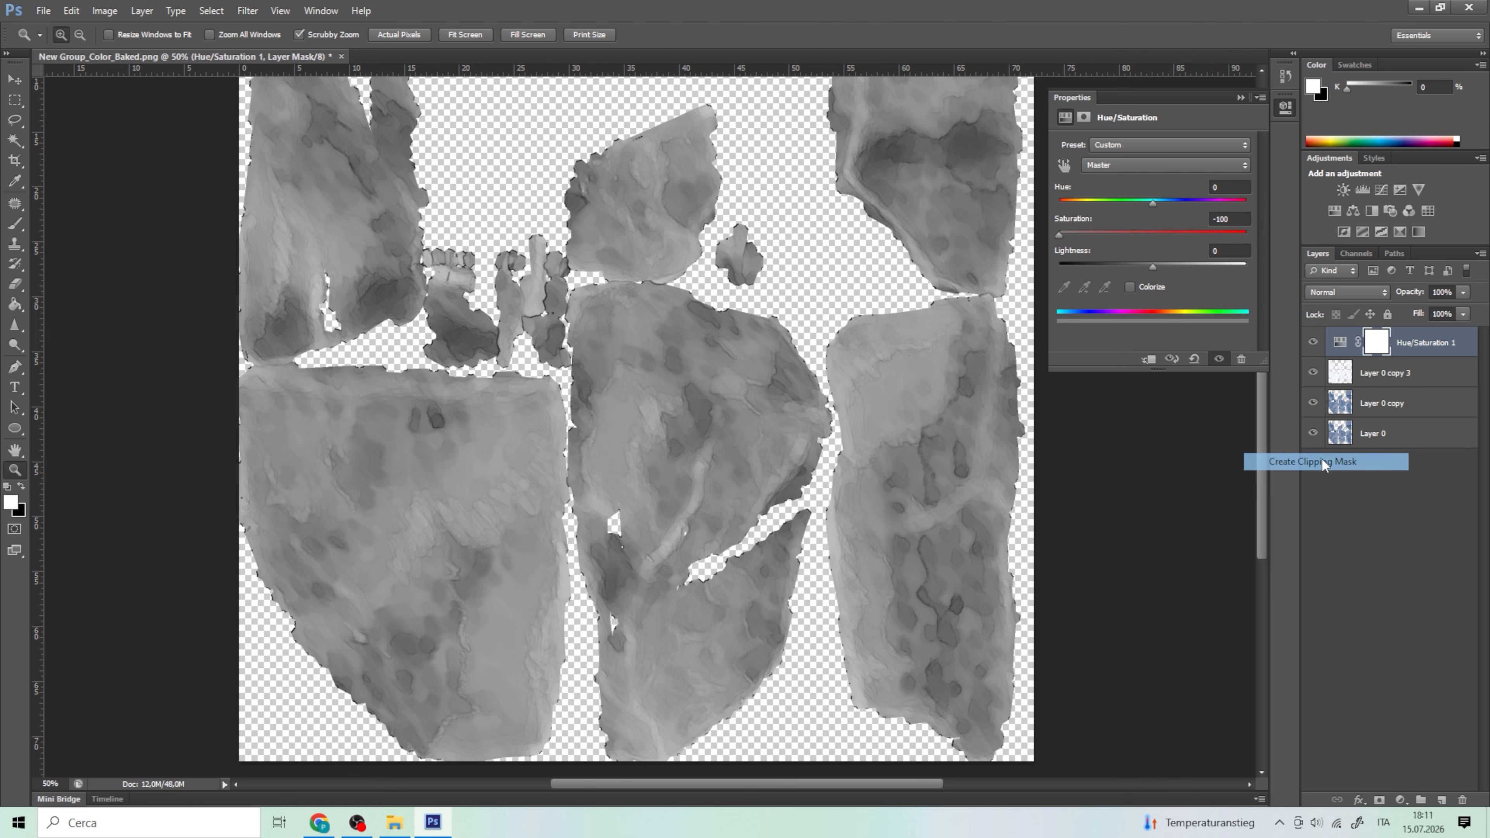
# Reduce the opacity of the multiplied edge layer, Layer 0 copy 3, to 42%
pyautogui.click(641, 394)
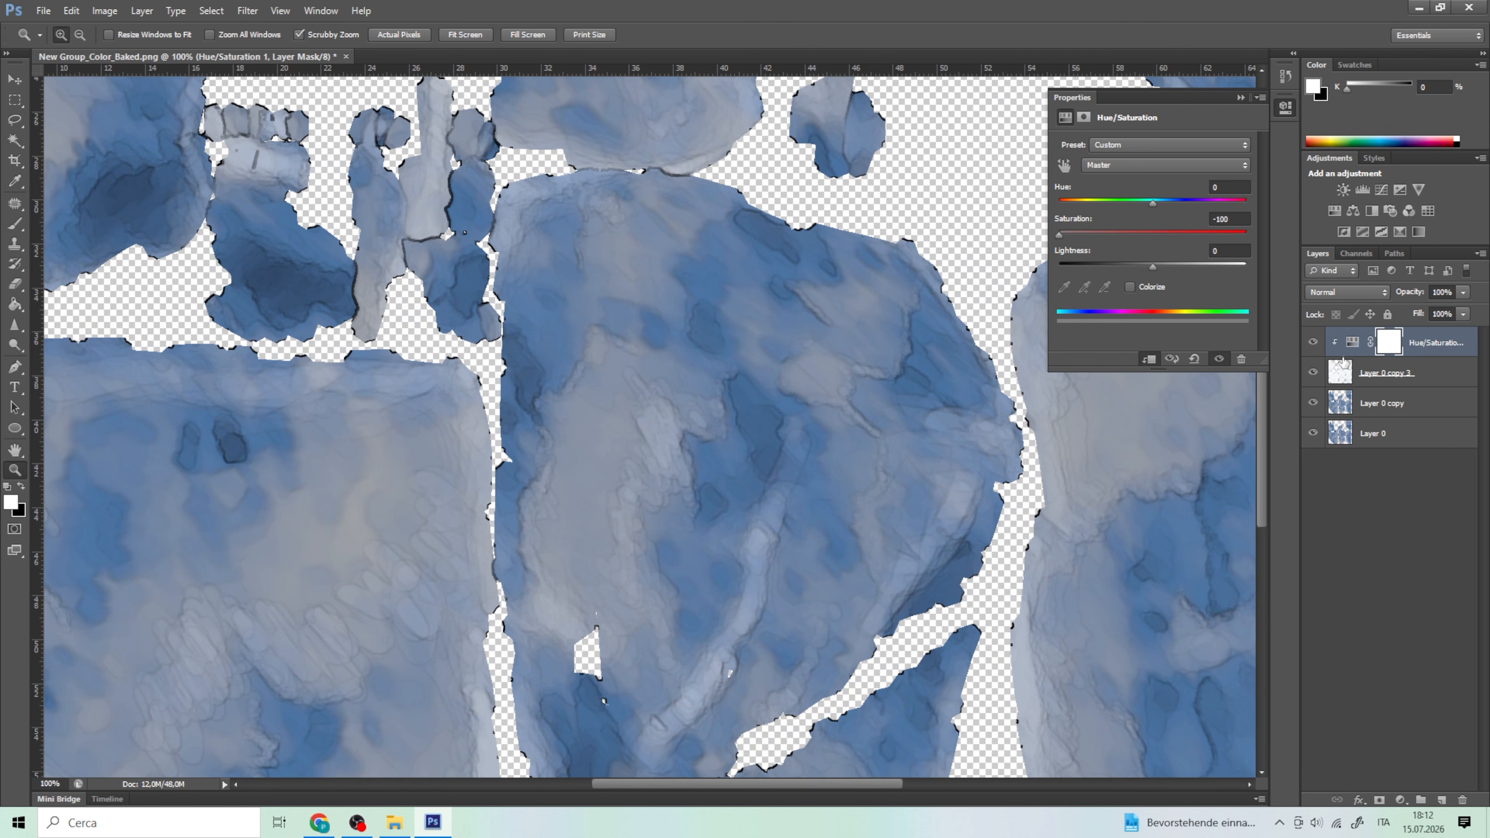
pyautogui.click(1462, 292)
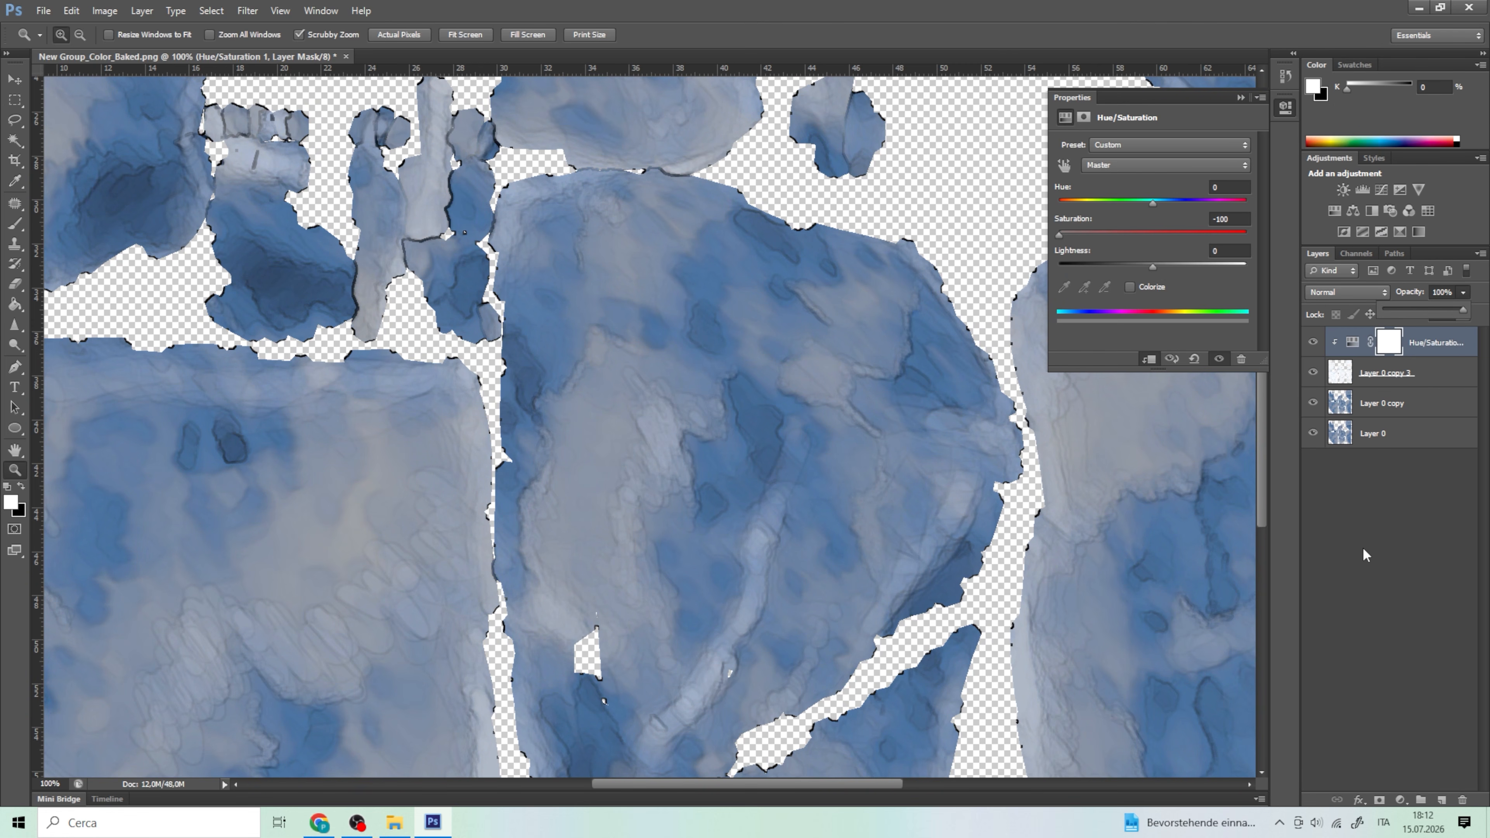
pyautogui.hotkey('alt', '[')
pyautogui.moveTo(1463, 297); pyautogui.dragTo(1420, 315)
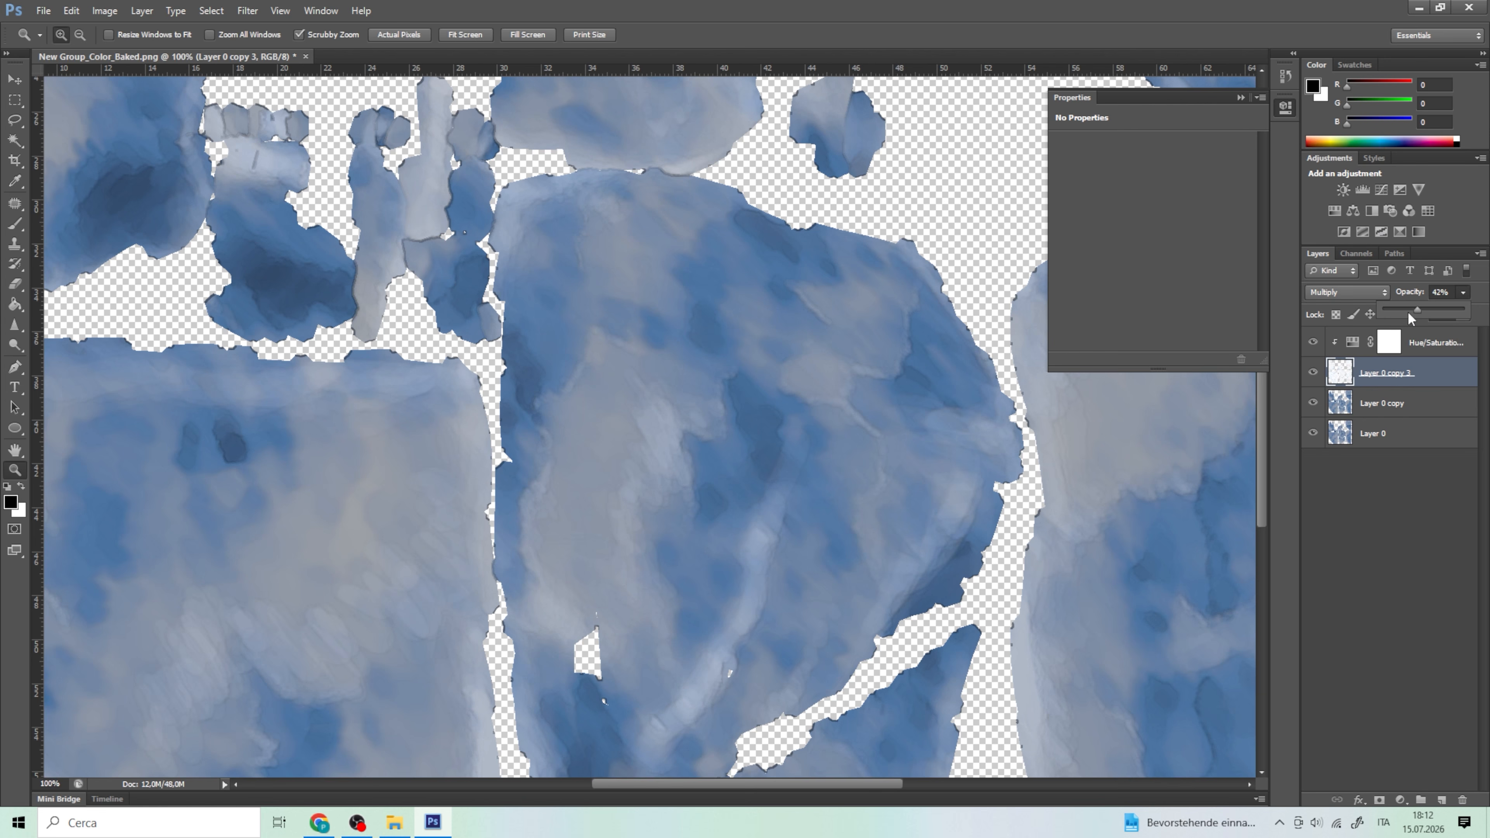
# Examine the softened edge lines across the central and neighboring UV islands at several zoom levels
pyautogui.keyDown('alt'); pyautogui.click(762, 452); pyautogui.keyUp('alt')
pyautogui.keyDown('alt'); pyautogui.click(774, 422); pyautogui.keyUp('alt')
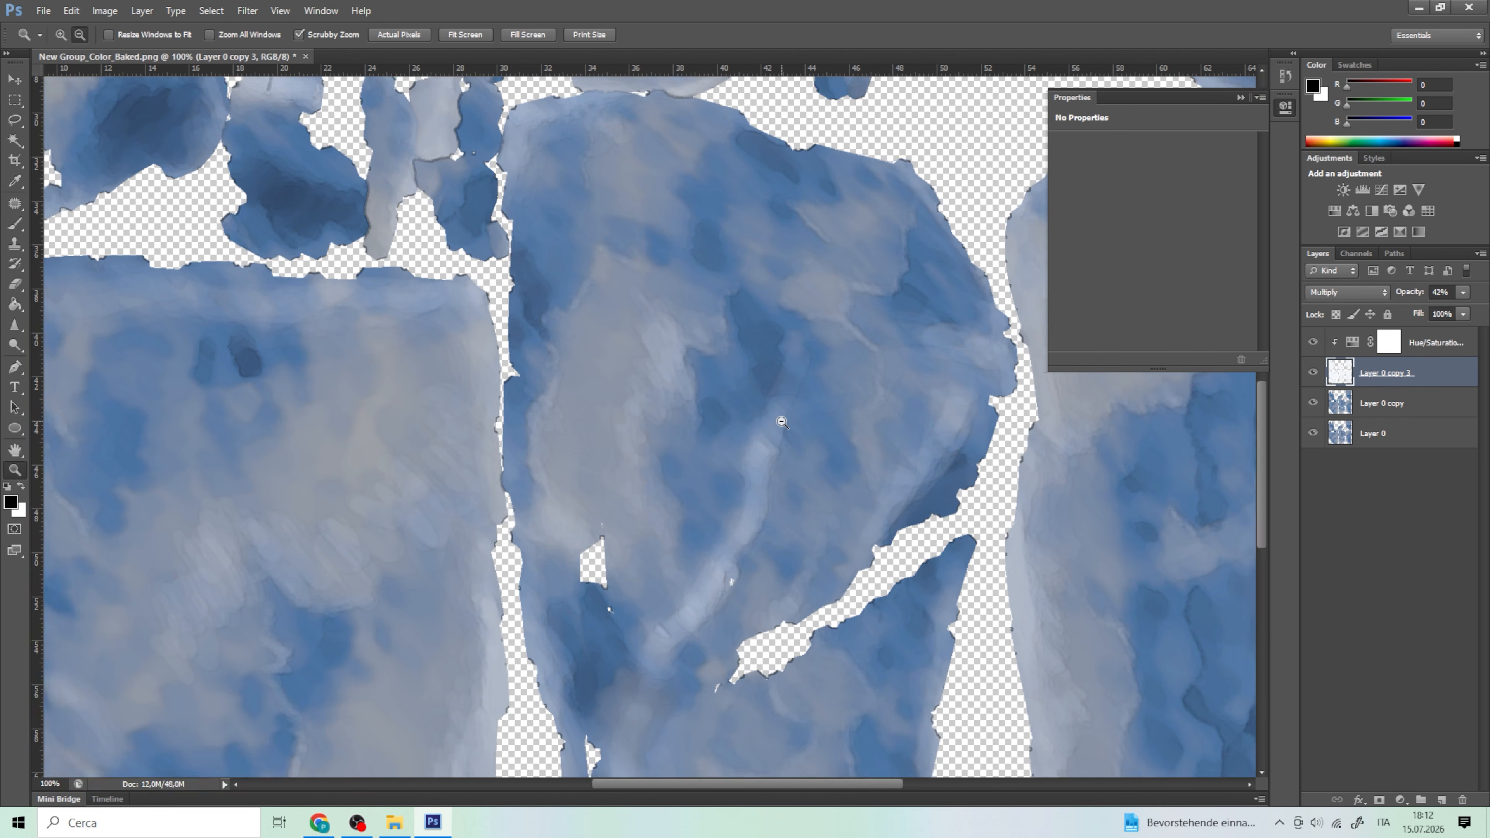
pyautogui.click(782, 417)
pyautogui.click(915, 423)
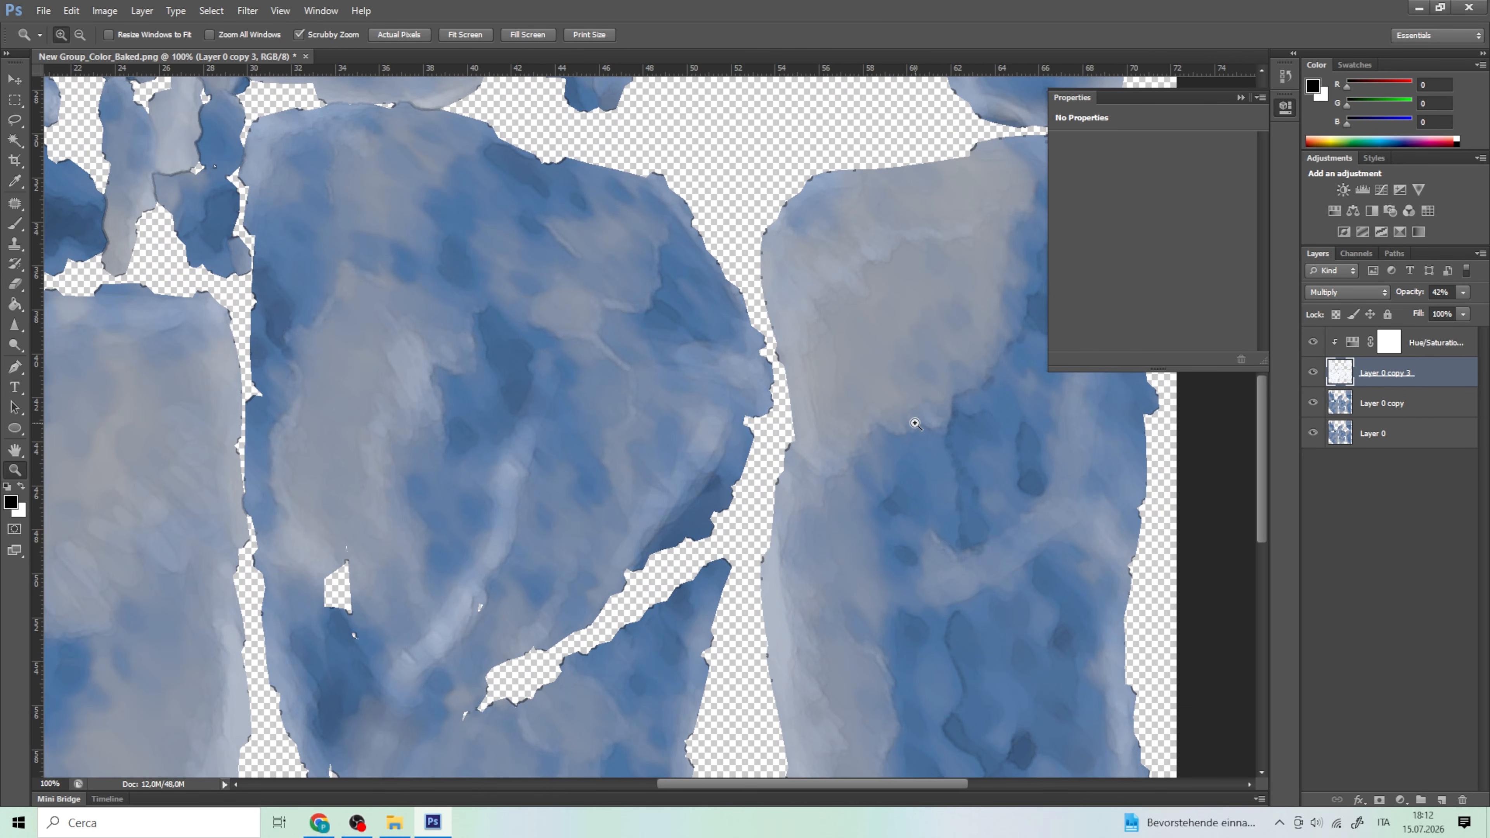
pyautogui.scroll(-1, 1009, 389)
pyautogui.keyDown('alt'); pyautogui.scroll(-3, 987, 513); pyautogui.keyUp('alt')
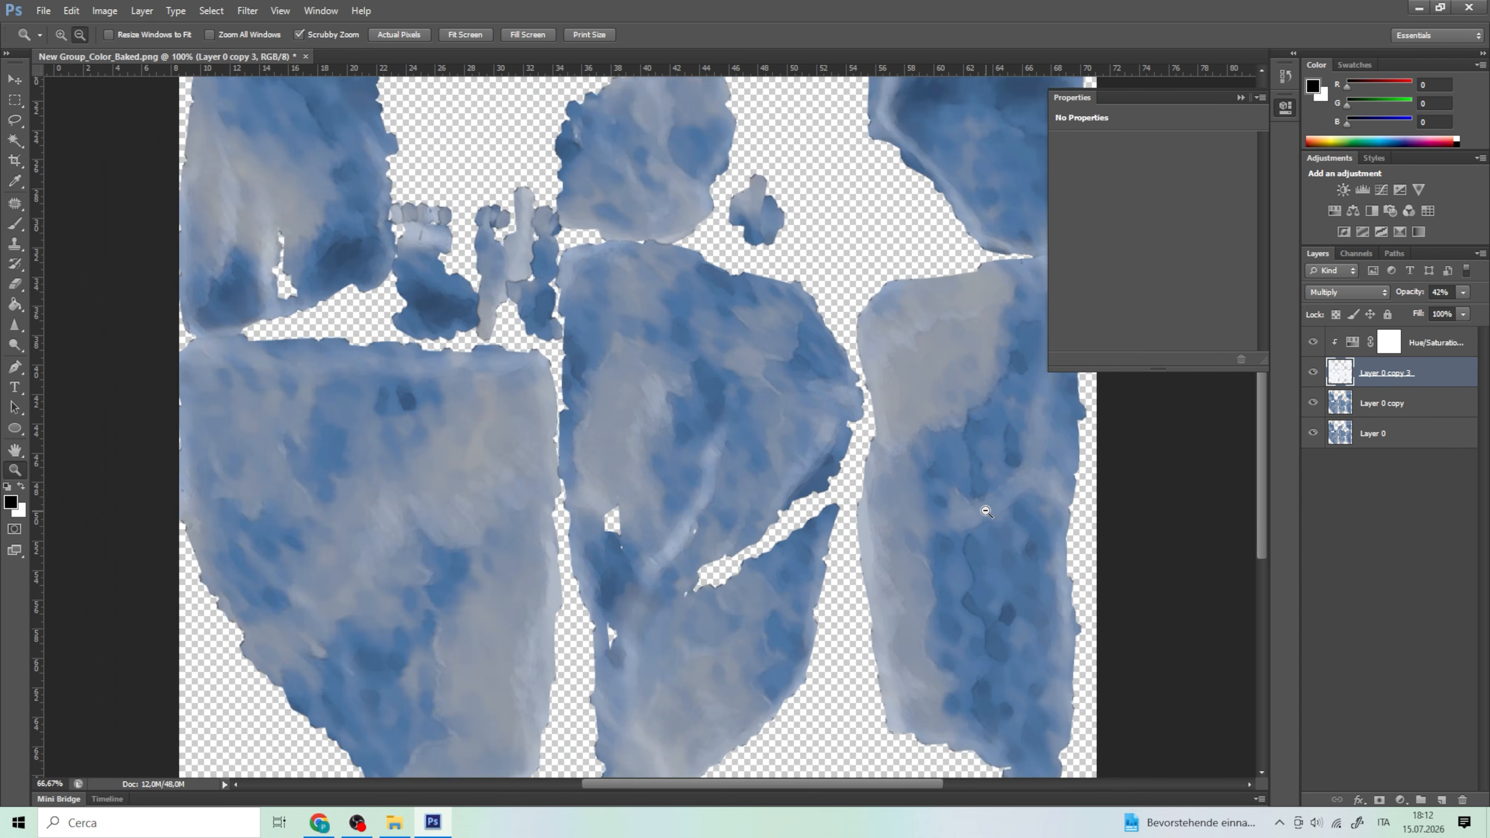
pyautogui.click(633, 479)
pyautogui.click(721, 419)
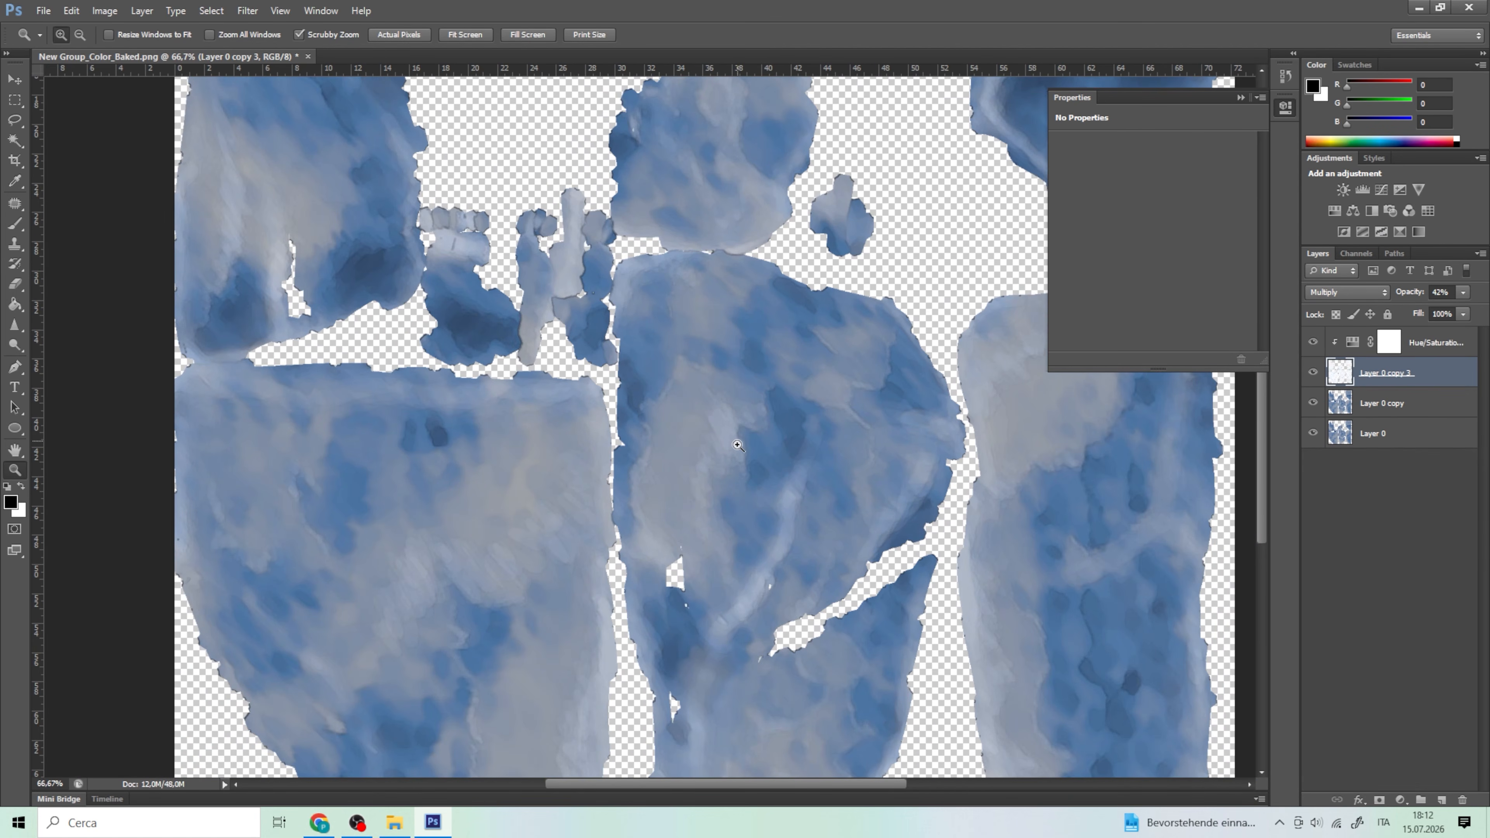
pyautogui.click(813, 389)
pyautogui.click(815, 367)
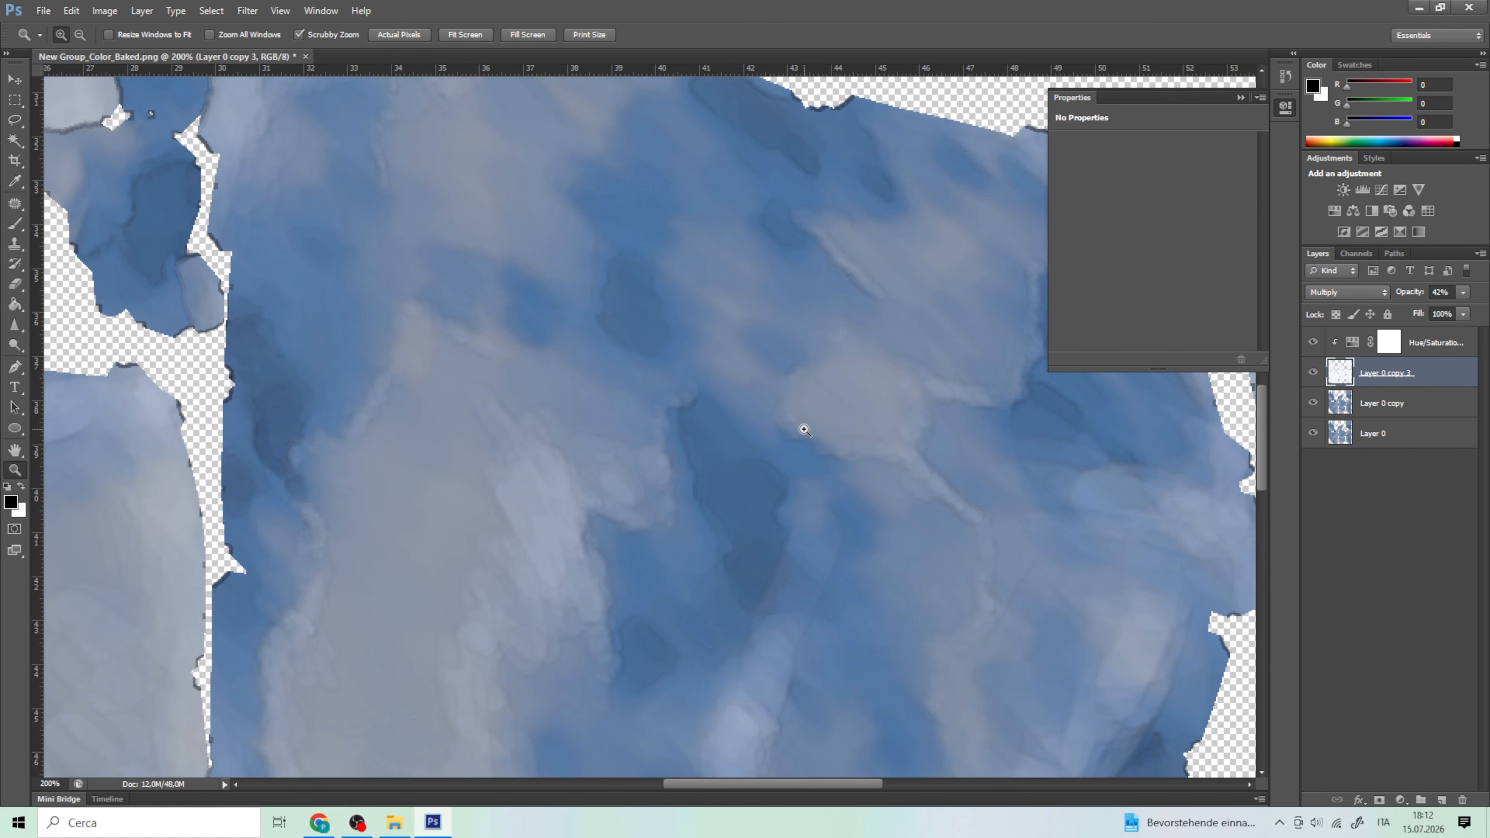
pyautogui.keyDown('alt'); pyautogui.scroll(-3, 675, 499); pyautogui.keyUp('alt')
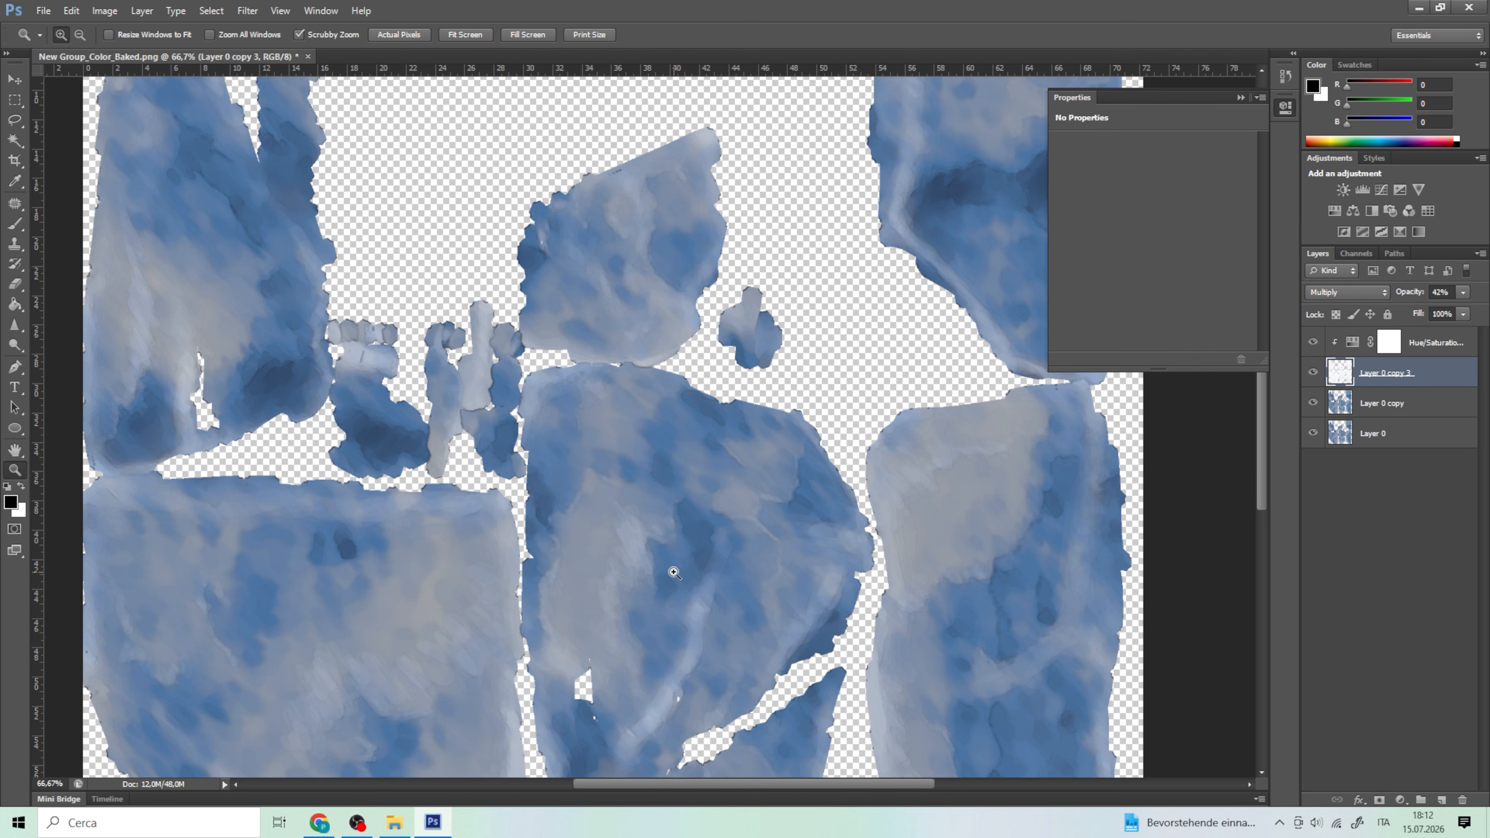
pyautogui.click(662, 389)
pyautogui.click(662, 389)
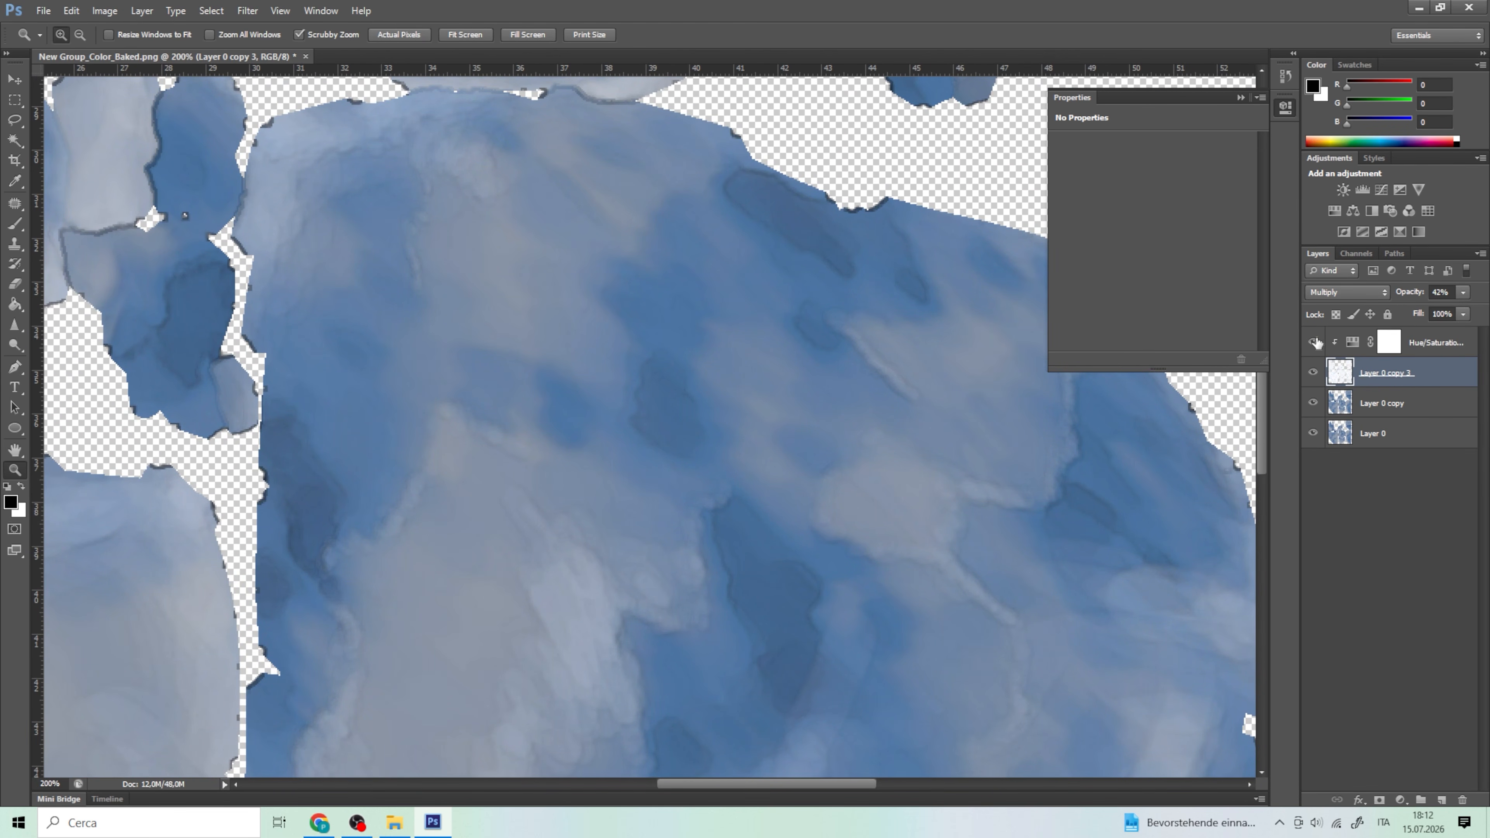
# Compare the texture with and without Layer 0 copy 3 by toggling that layer's visibility
pyautogui.click(1312, 370)
pyautogui.click(1313, 373)
pyautogui.click(1312, 376)
pyautogui.click(1312, 375)
pyautogui.keyDown('alt'); pyautogui.scroll(-5, 625, 466); pyautogui.keyUp('alt')
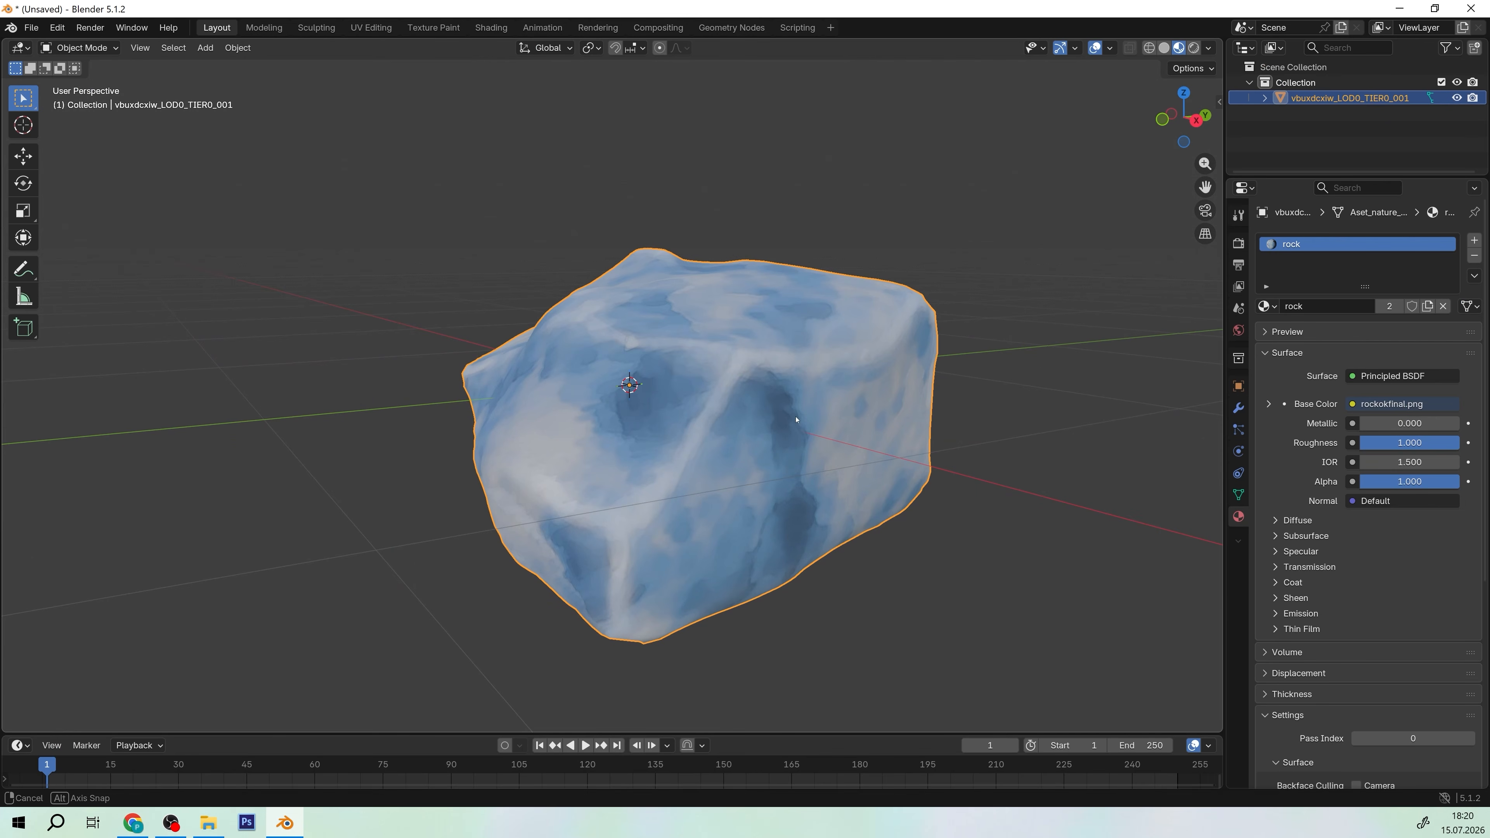
# In Blender, examine the rock textured with rockokfinal.png from several angles and distances
pyautogui.moveTo(692, 410); pyautogui.dragTo(390, 508, button='middle')
pyautogui.scroll(5, 732, 434)
pyautogui.scroll(-6, 732, 434)
pyautogui.scroll(5, 720, 545)
pyautogui.scroll(-3, 471, 516)
pyautogui.scroll(2, 768, 219)
pyautogui.click(796, 251)
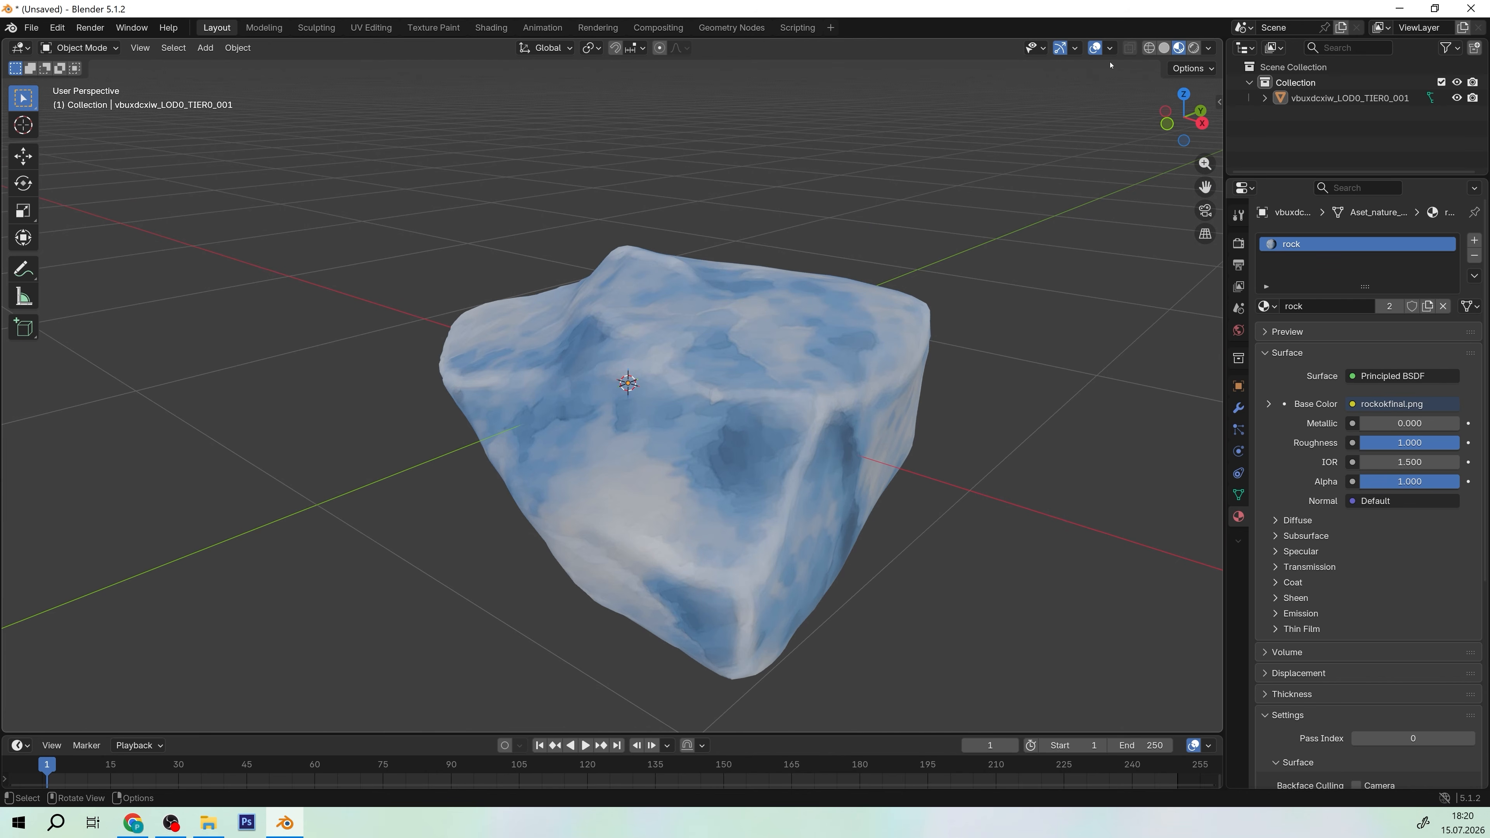
# Check the rock in Rendered shading, return to Material Preview and examine its upper surface up close
pyautogui.click(1193, 49)
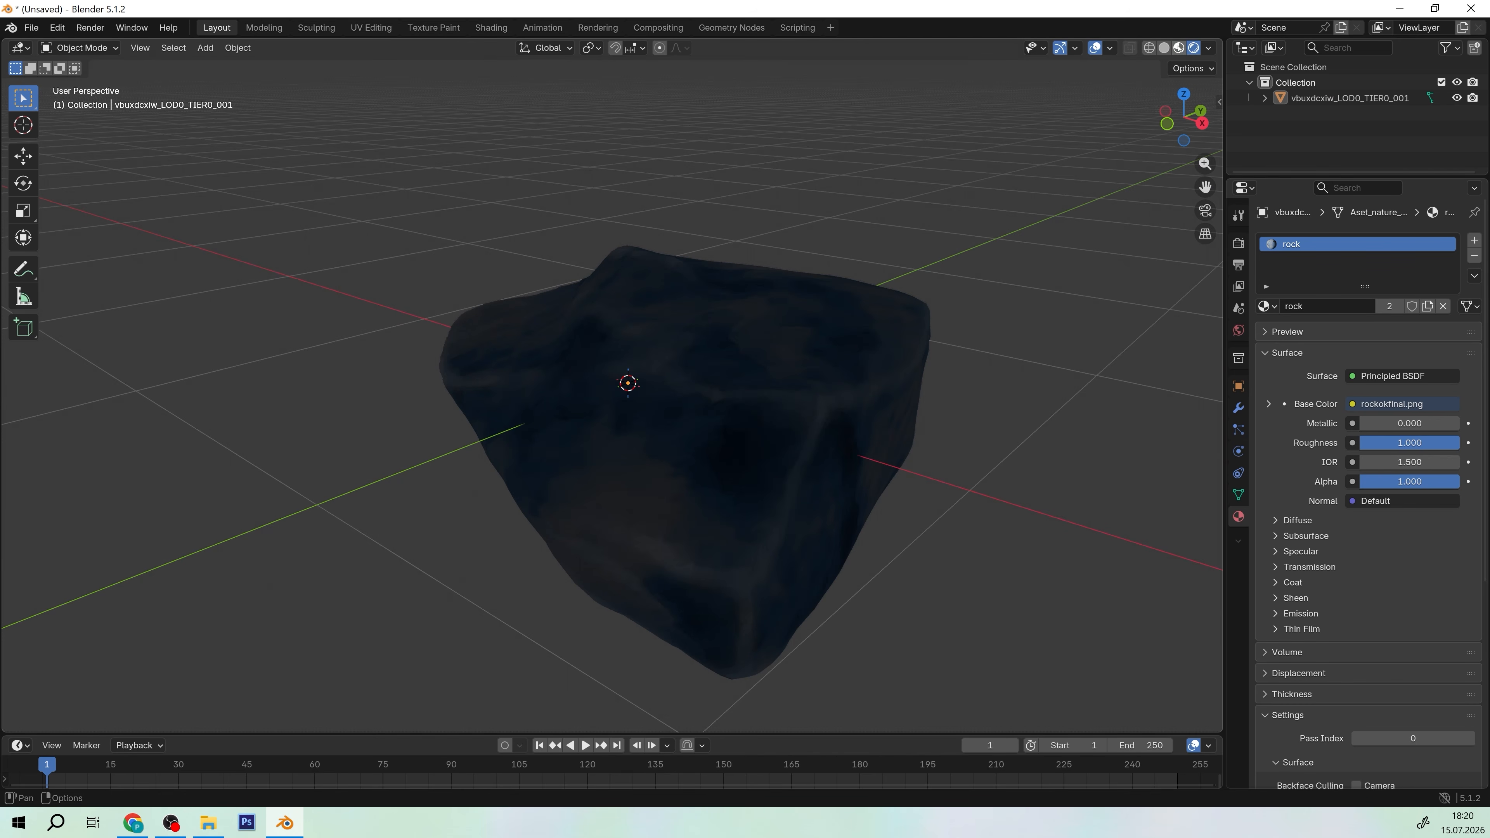
pyautogui.click(1179, 48)
pyautogui.scroll(-2, 858, 337)
pyautogui.scroll(3, 789, 409)
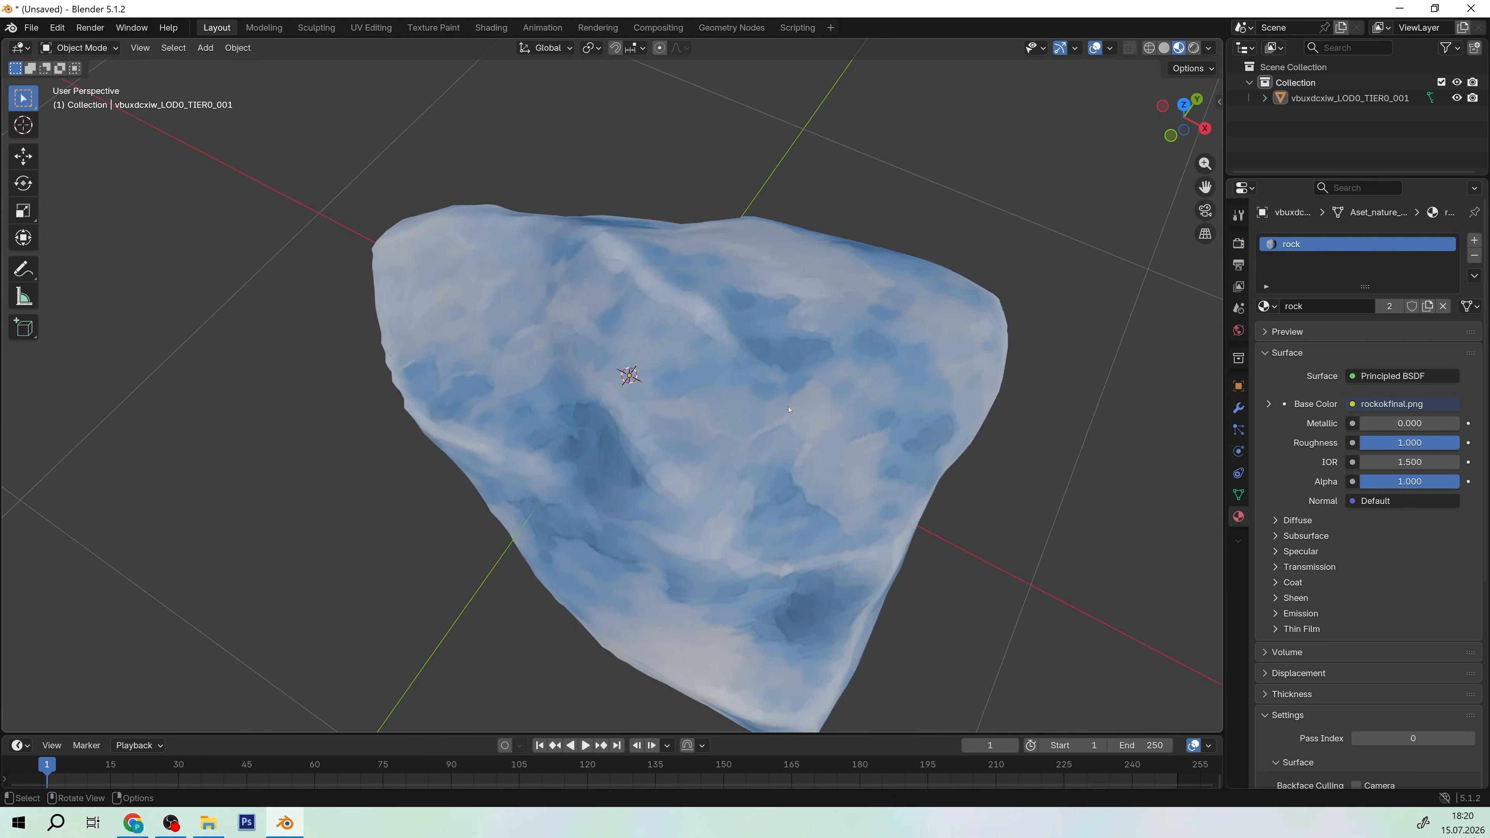